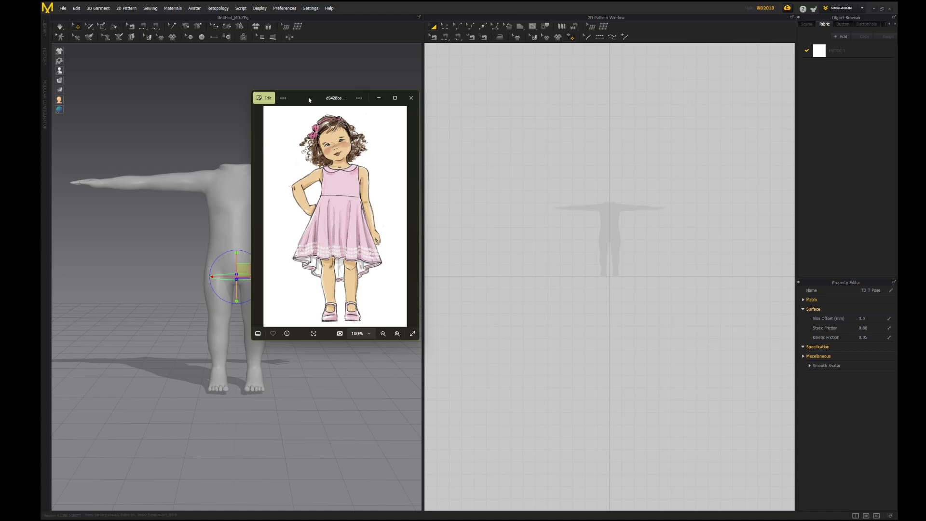
Examine the girl's dress reference image over the 3D view and move it out of the workspace
{"action": "left_click_drag", "start_coordinate": [309, 100], "coordinate": [0, 101]}
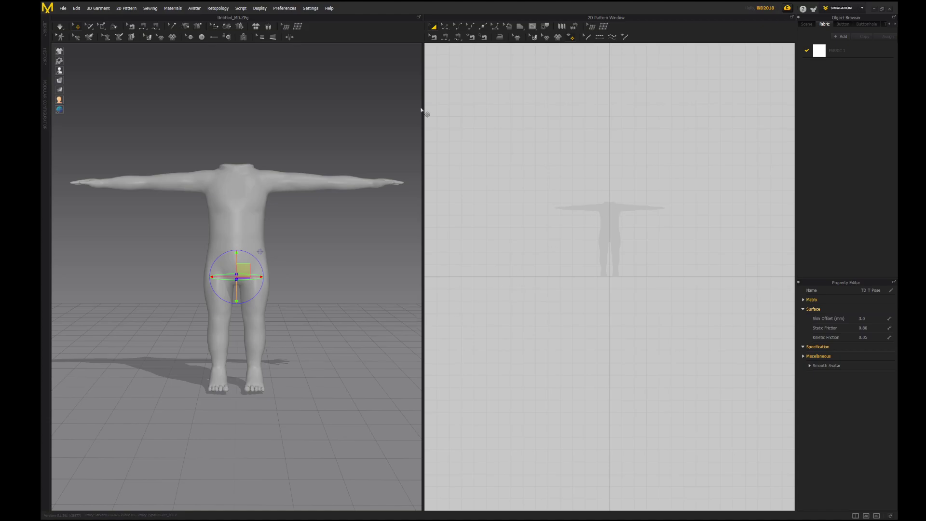
{"action": "scroll", "coordinate": [559, 257], "scroll_direction": "up", "scroll_amount": 10}
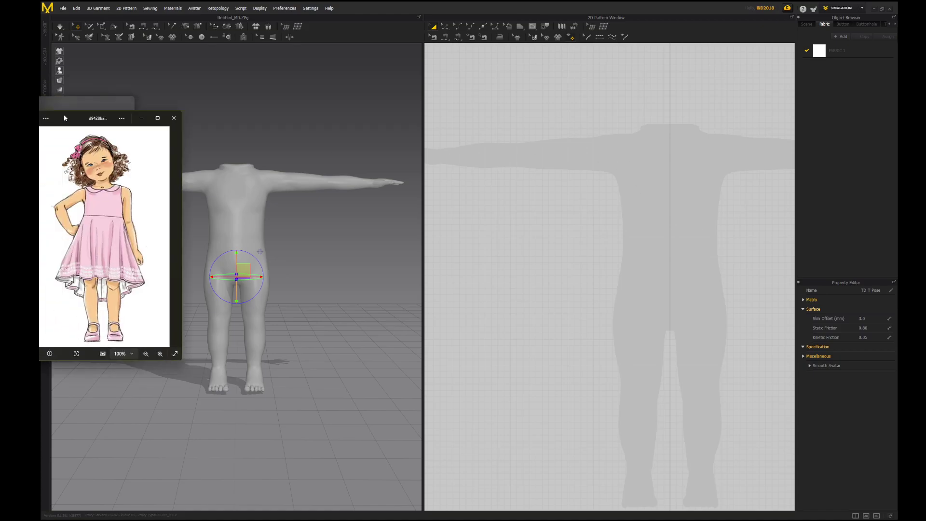
{"action": "left_click_drag", "start_coordinate": [64, 116], "coordinate": [231, 126]}
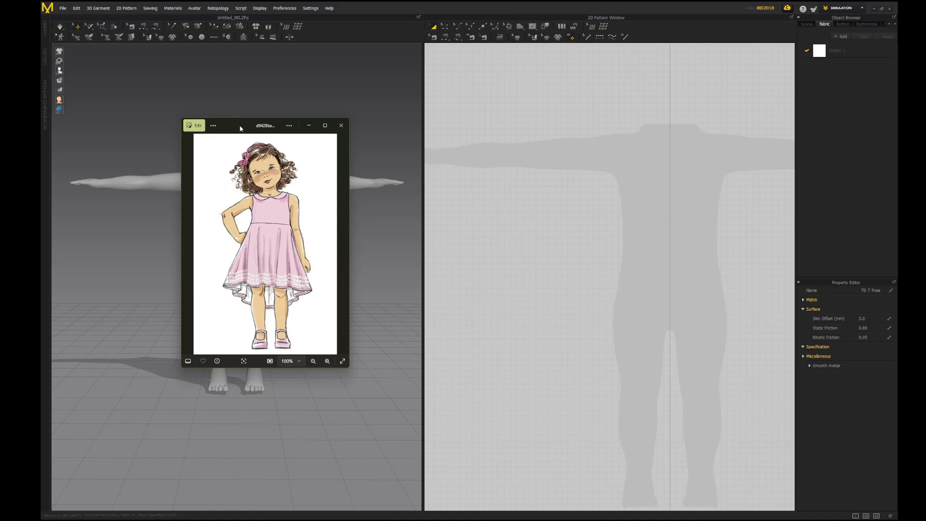
{"action": "left_click_drag", "start_coordinate": [241, 127], "coordinate": [41, 123]}
Draw a closed half front bodice polygon against the avatar's centre line, with a centre edge about 111 mm and a side edge about 54 mm
{"action": "scroll", "coordinate": [645, 198], "scroll_direction": "up", "scroll_amount": 5}
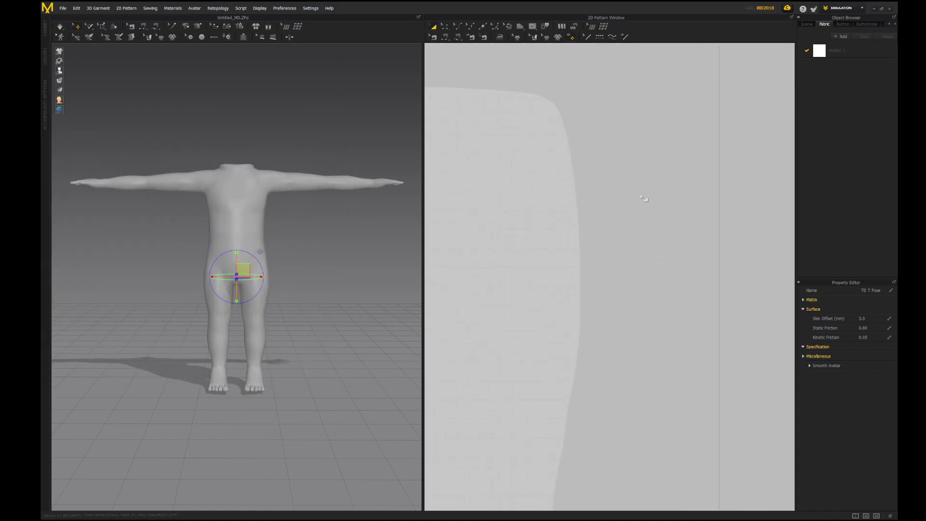
{"action": "middle_click_drag", "start_coordinate": [616, 178], "coordinate": [639, 301]}
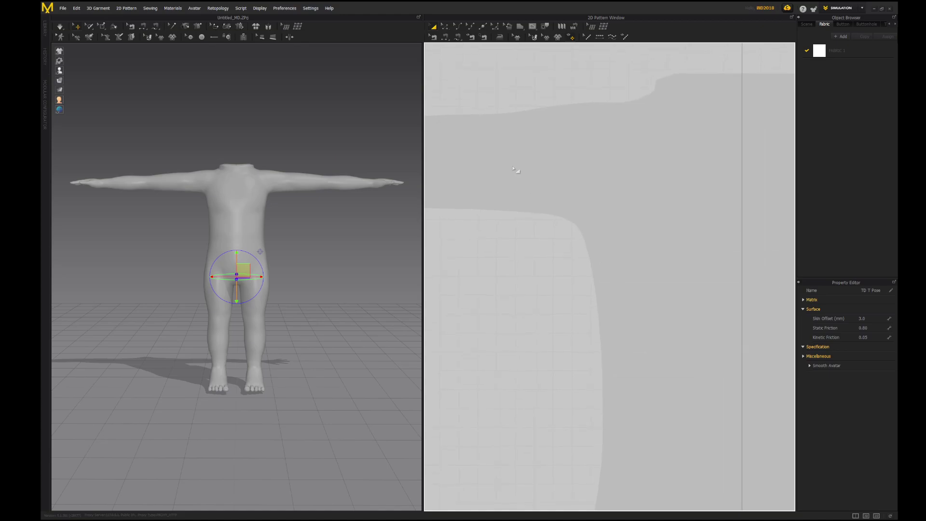
{"action": "left_click", "coordinate": [522, 28]}
{"action": "scroll", "coordinate": [629, 98], "scroll_direction": "up", "scroll_amount": 3}
{"action": "scroll", "coordinate": [612, 192], "scroll_direction": "down", "scroll_amount": 2}
{"action": "scroll", "coordinate": [618, 200], "scroll_direction": "down", "scroll_amount": 3}
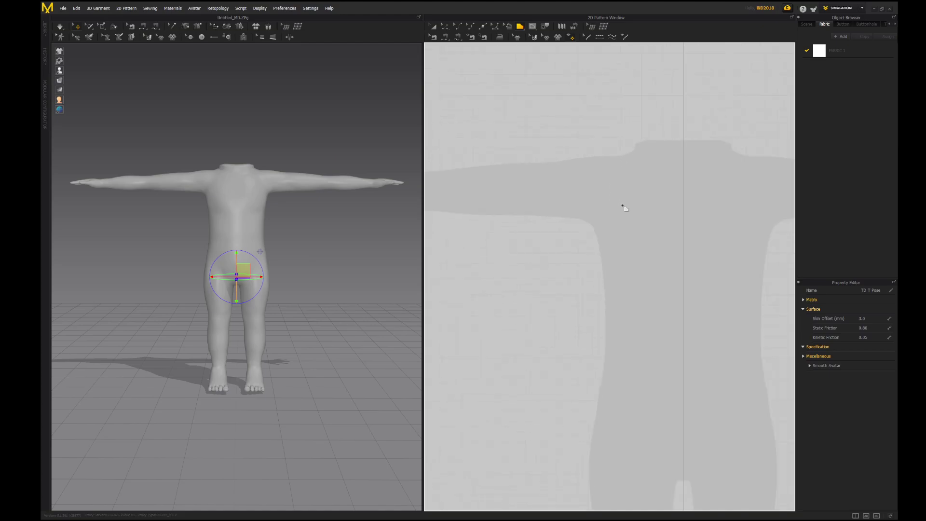
{"action": "scroll", "coordinate": [637, 161], "scroll_direction": "up", "scroll_amount": 4}
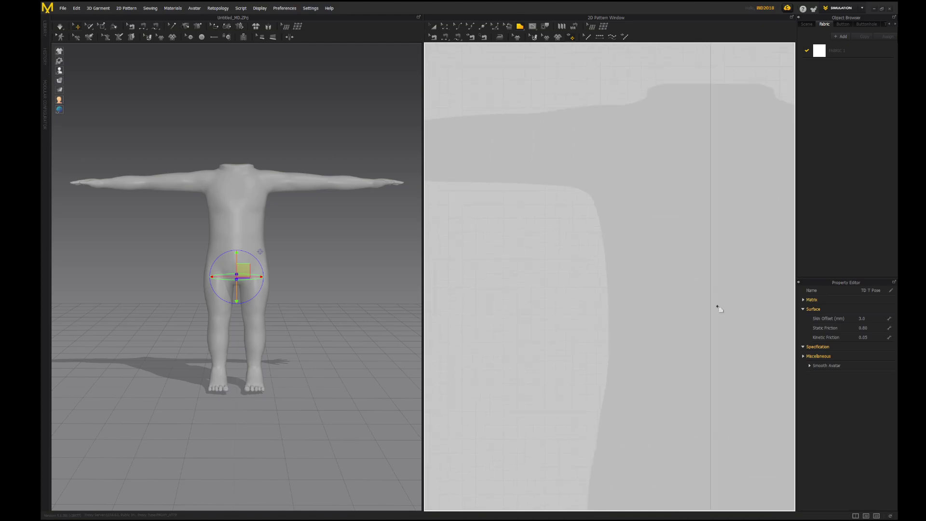
{"action": "left_click", "coordinate": [630, 87]}
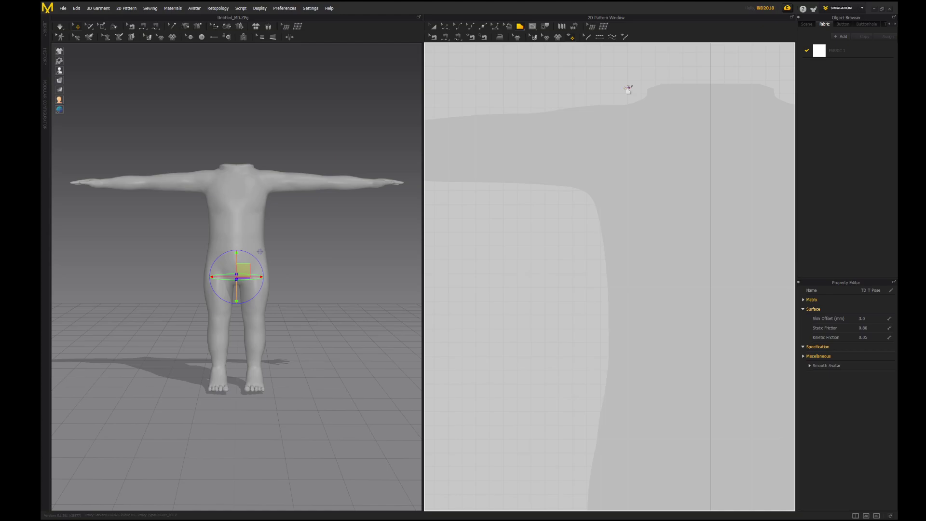
{"action": "left_click", "coordinate": [596, 88]}
{"action": "left_click", "coordinate": [549, 226]}
{"action": "left_click", "coordinate": [550, 302]}
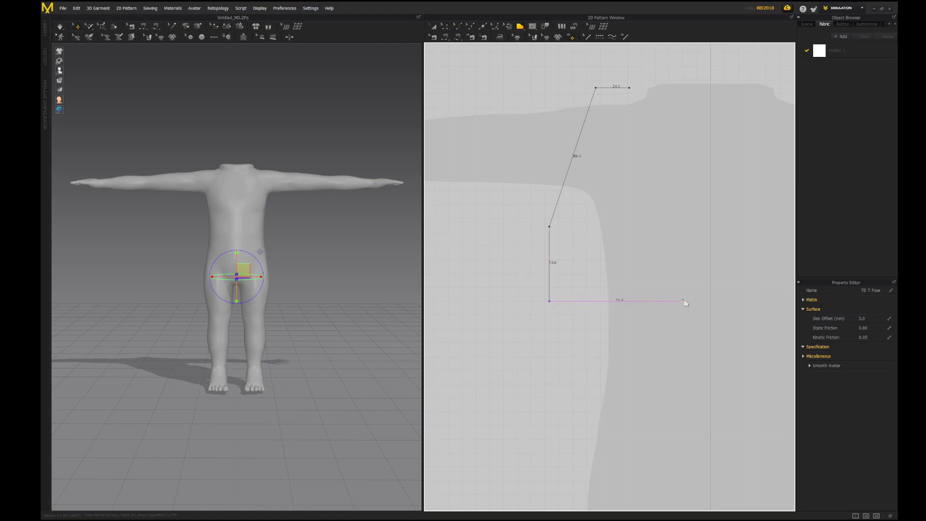
{"action": "left_click", "coordinate": [710, 301]}
{"action": "left_click", "coordinate": [710, 147]}
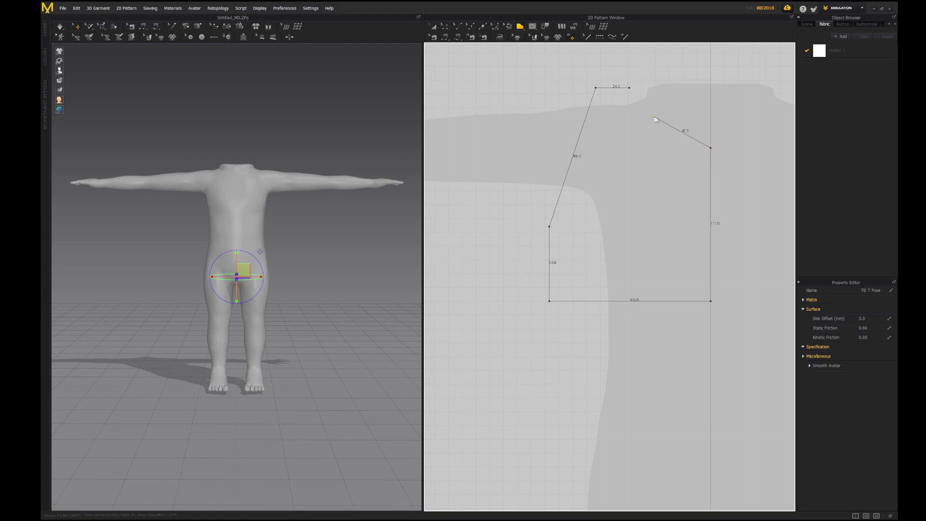
{"action": "left_click", "coordinate": [630, 88]}
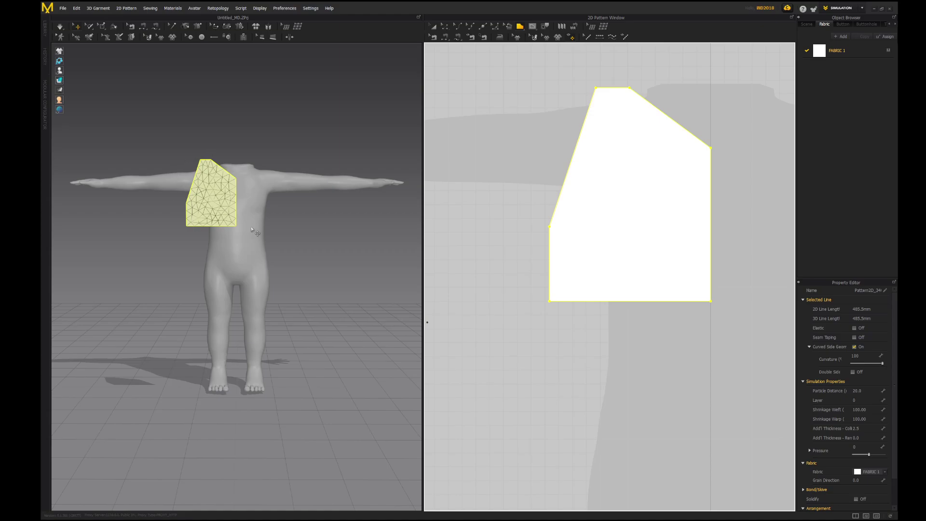
Move the bodice's side edge outward to make the hem about 123 mm wide, and lower the hem slightly
{"action": "scroll", "coordinate": [256, 232], "scroll_direction": "up", "scroll_amount": 3}
{"action": "right_click_drag", "start_coordinate": [259, 260], "coordinate": [175, 301]}
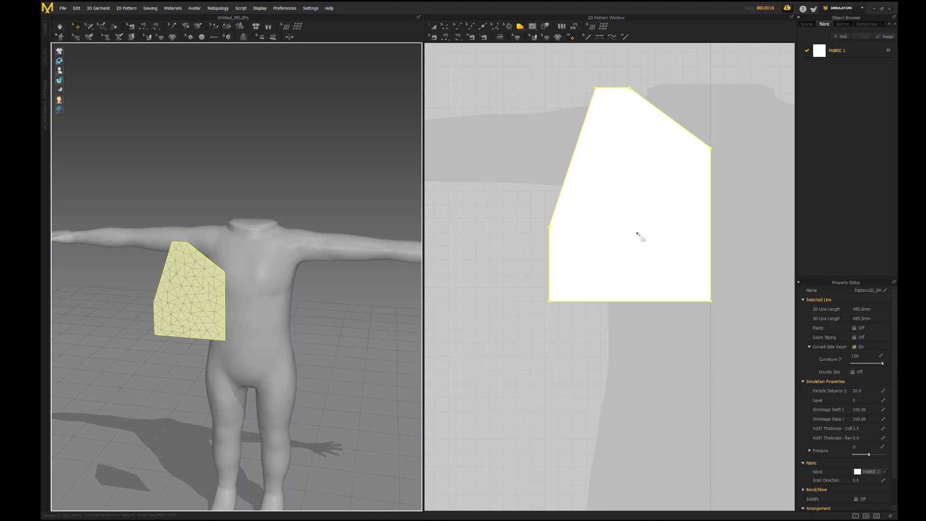
{"action": "left_click", "coordinate": [444, 30]}
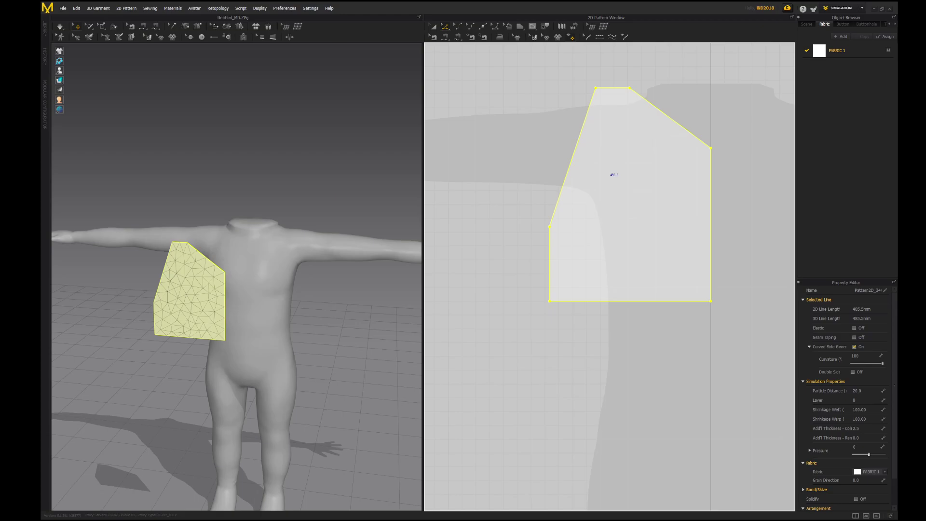
{"action": "left_click", "coordinate": [551, 264]}
{"action": "left_click_drag", "start_coordinate": [553, 266], "coordinate": [545, 265]}
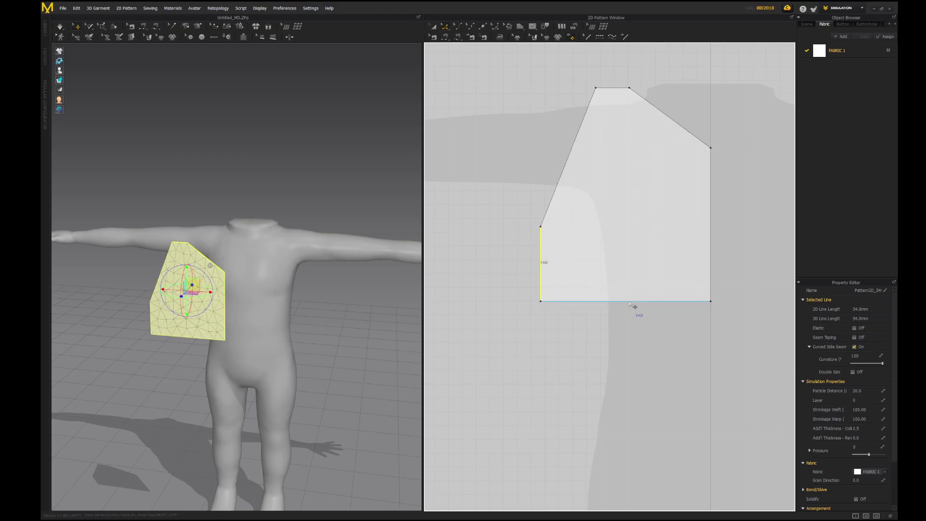
{"action": "left_click_drag", "start_coordinate": [630, 301], "coordinate": [634, 315]}
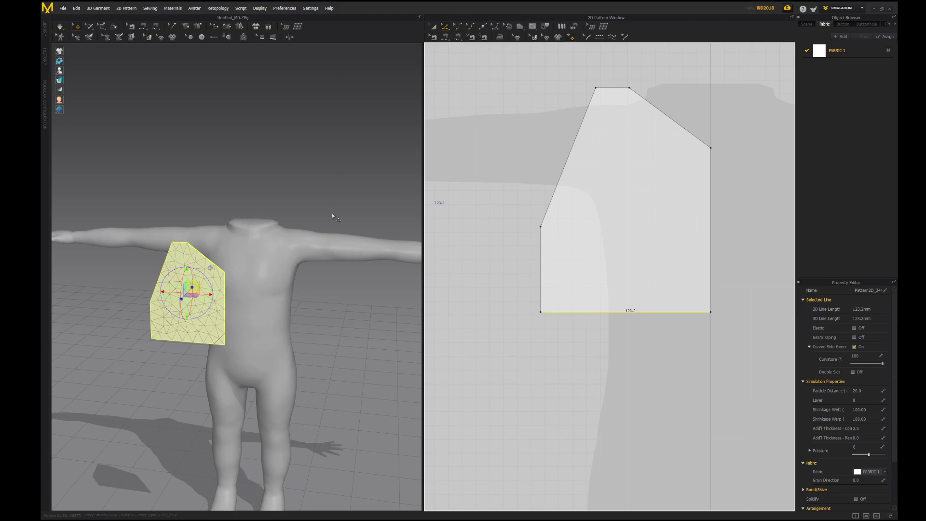
Move the bodice piece closer to the avatar's chest in the 3D view
{"action": "right_click_drag", "start_coordinate": [337, 316], "coordinate": [251, 295]}
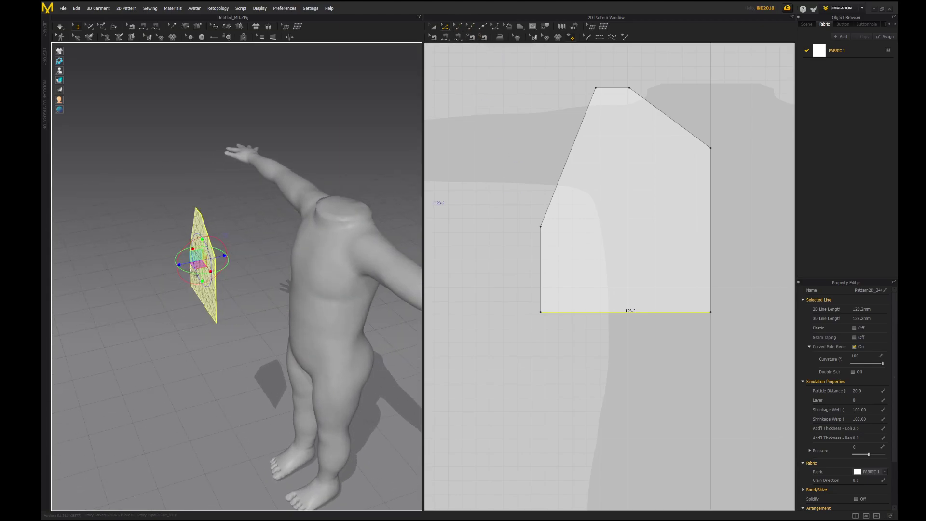
{"action": "right_click_drag", "start_coordinate": [182, 263], "coordinate": [308, 268]}
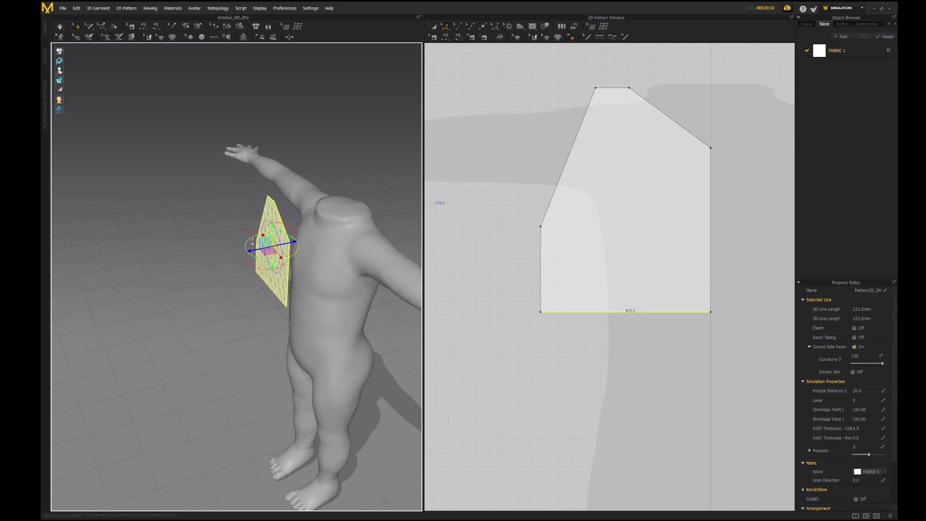
{"action": "scroll", "coordinate": [311, 268], "scroll_direction": "up", "scroll_amount": 5}
{"action": "middle_click_drag", "start_coordinate": [310, 278], "coordinate": [265, 269]}
{"action": "right_click_drag", "start_coordinate": [265, 268], "coordinate": [337, 269]}
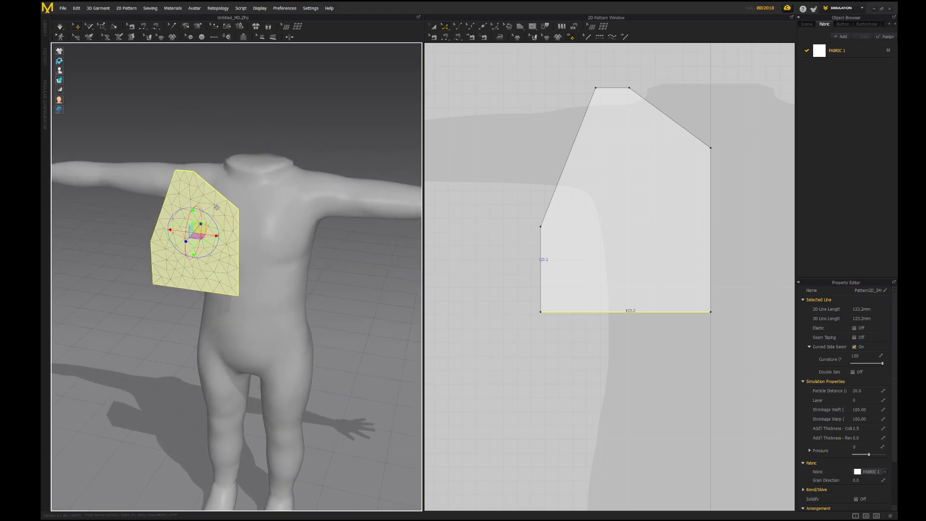
Curve the slanted side edge of the bodice inward into an armhole about 120 mm long
{"action": "left_click", "coordinate": [458, 29]}
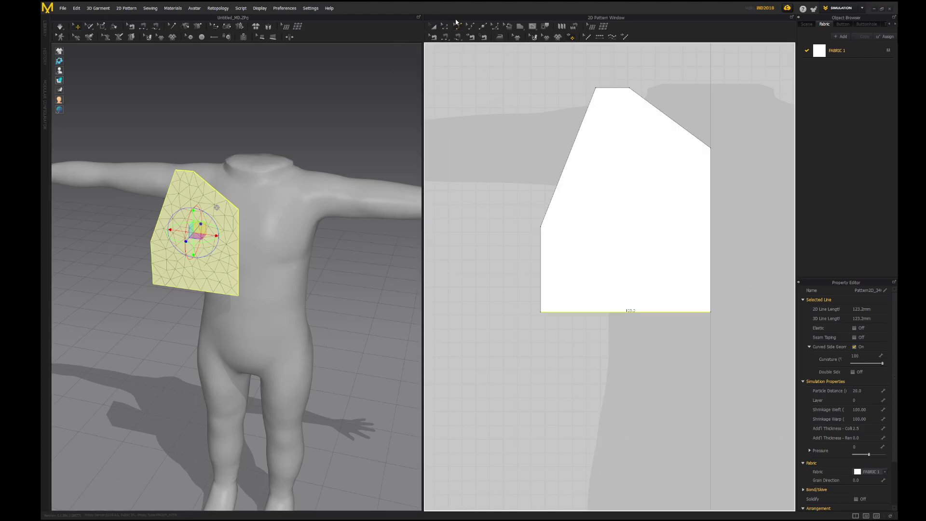
{"action": "left_click", "coordinate": [569, 162]}
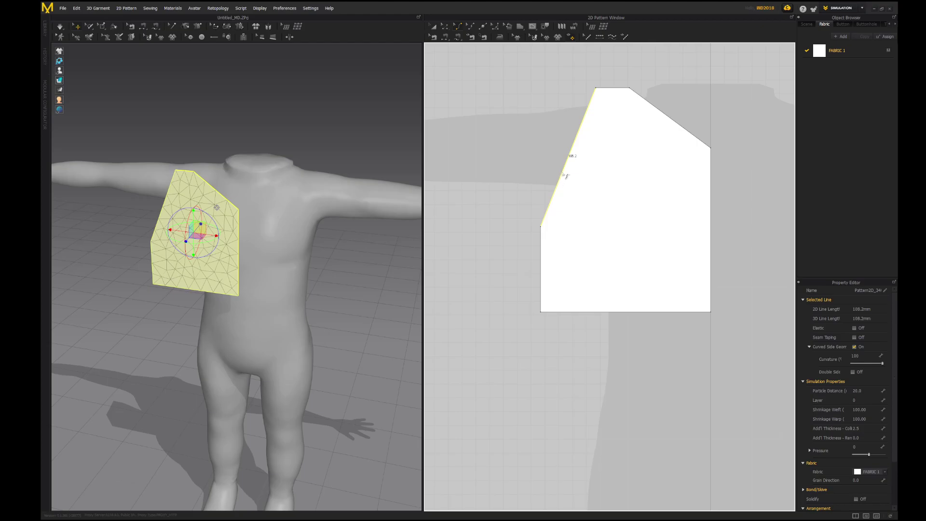
{"action": "left_click_drag", "start_coordinate": [558, 186], "coordinate": [576, 208]}
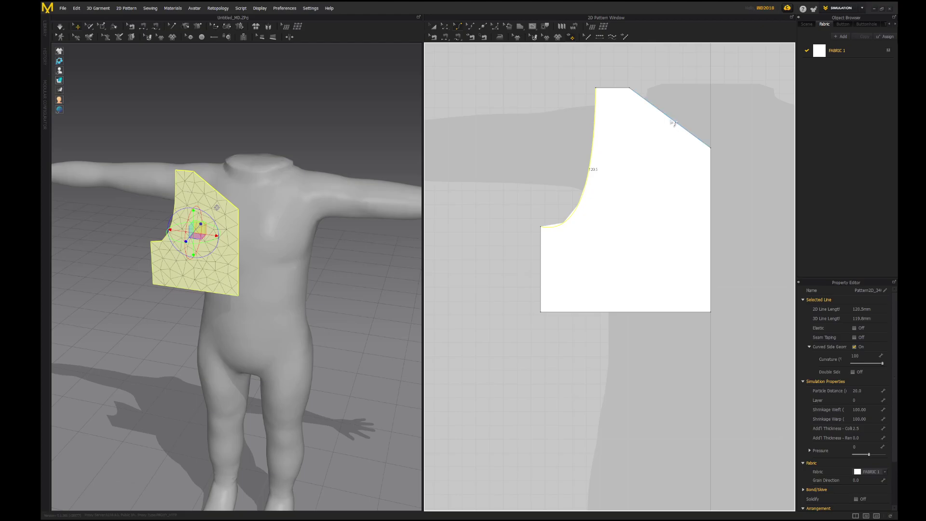
Curve the slanted upper edge between shoulder and centre line inward into a round neckline
{"action": "scroll", "coordinate": [673, 126], "scroll_direction": "up", "scroll_amount": 2}
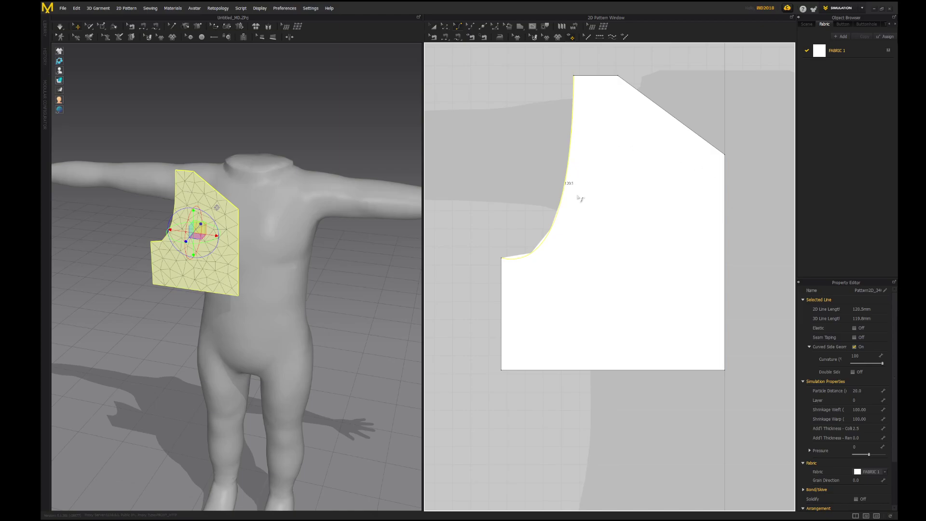
{"action": "middle_click_drag", "start_coordinate": [628, 176], "coordinate": [598, 181]}
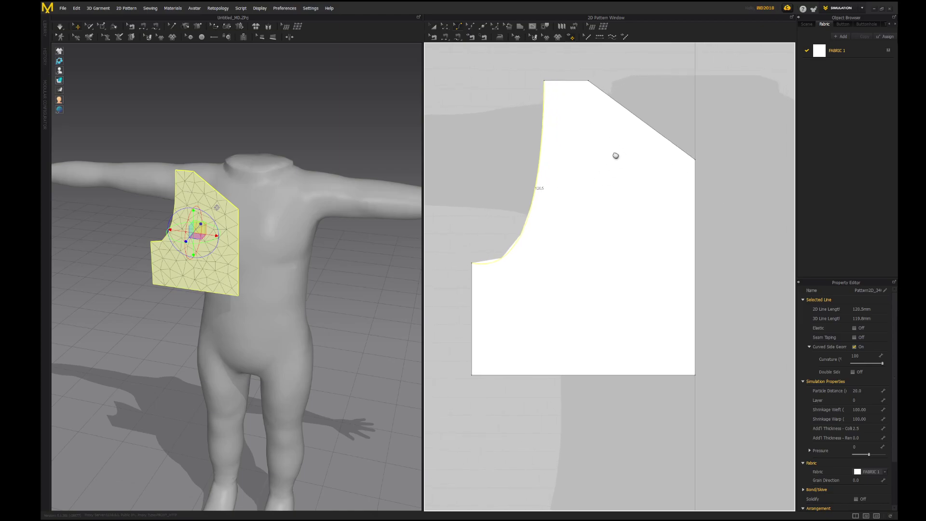
{"action": "left_click", "coordinate": [639, 120]}
{"action": "left_click_drag", "start_coordinate": [647, 124], "coordinate": [629, 145]}
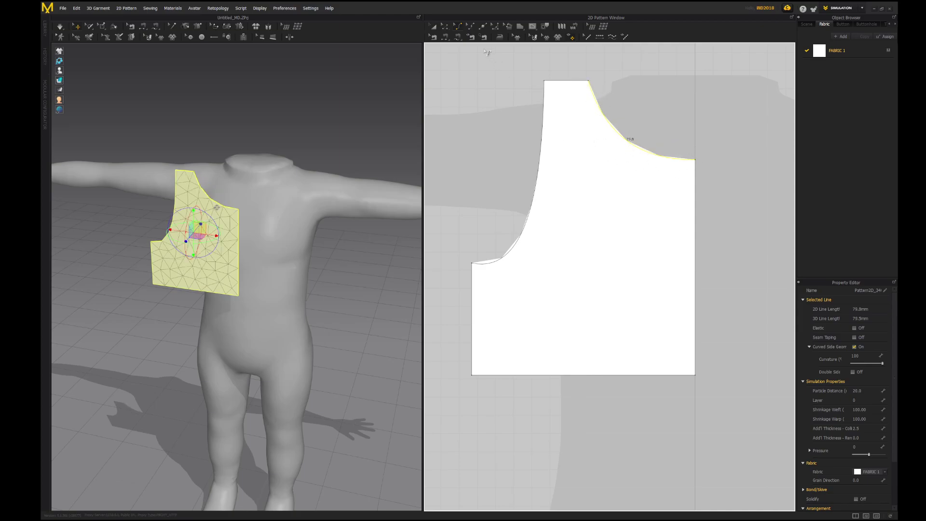
Set the bodice piece's particle distance to 10
{"action": "left_click", "coordinate": [434, 26]}
{"action": "left_click", "coordinate": [563, 273]}
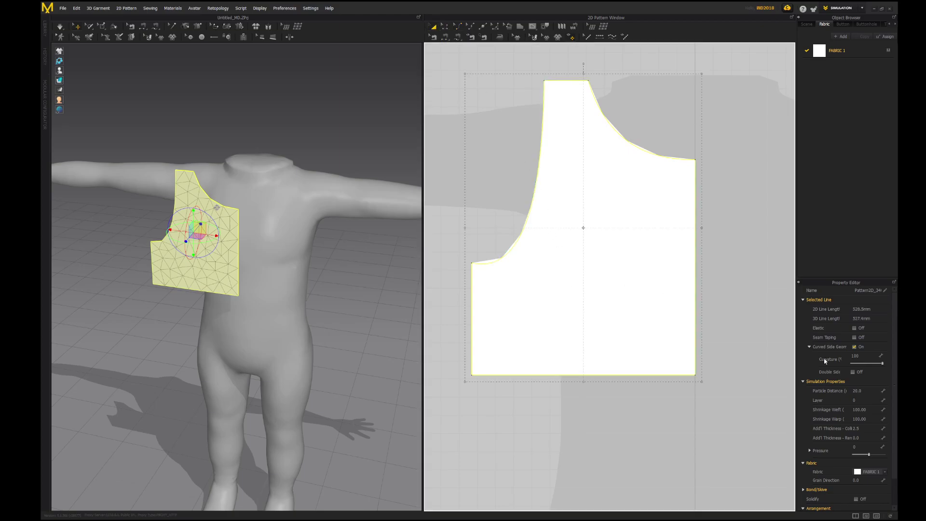
{"action": "left_click", "coordinate": [868, 392]}
{"action": "type", "text": "10"}
{"action": "key", "text": "Return"}
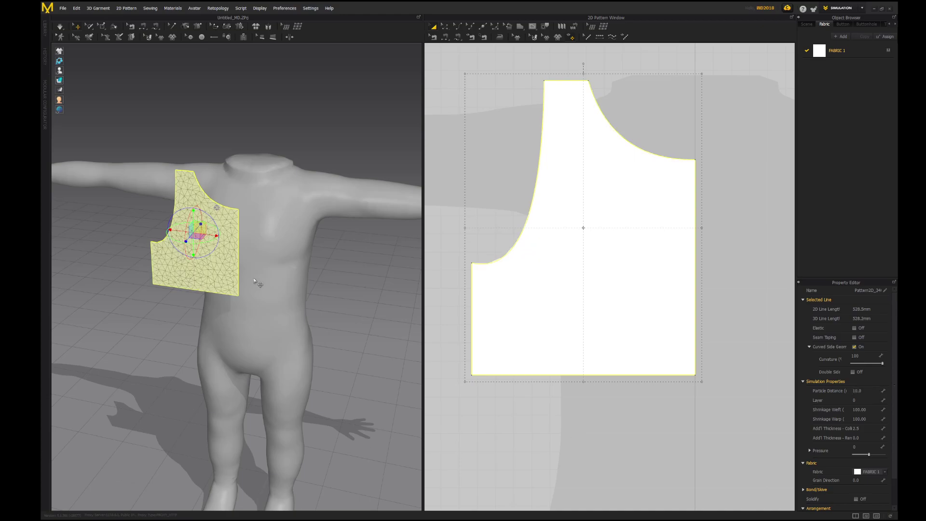
Turn on Remesh (Beta) for the bodice piece and check its quad mesh on the avatar
{"action": "right_click_drag", "start_coordinate": [300, 294], "coordinate": [246, 296]}
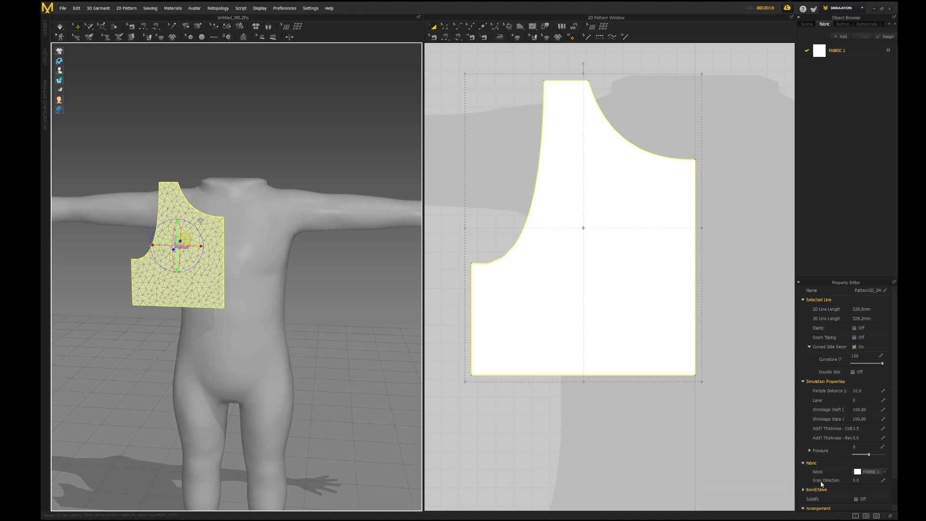
{"action": "scroll", "coordinate": [821, 484], "scroll_direction": "down", "scroll_amount": 2}
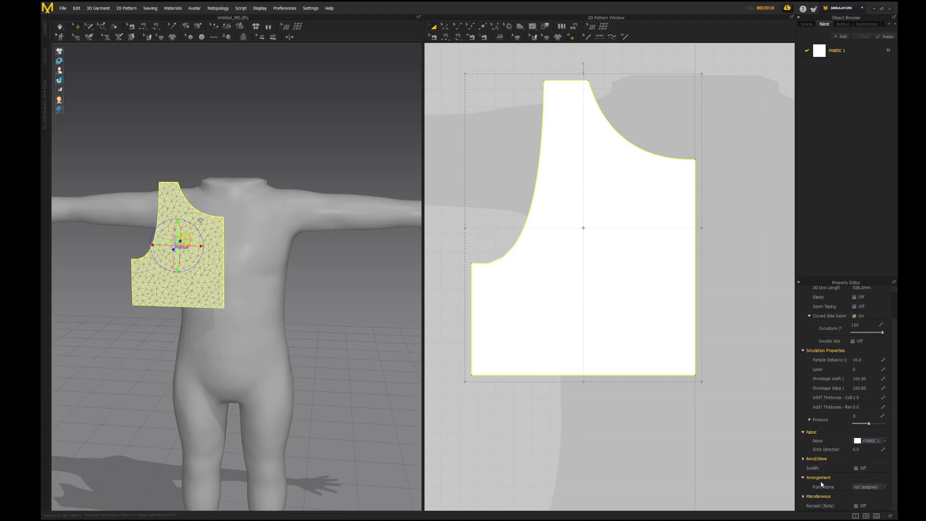
{"action": "left_click", "coordinate": [856, 505]}
{"action": "scroll", "coordinate": [165, 264], "scroll_direction": "up", "scroll_amount": 3}
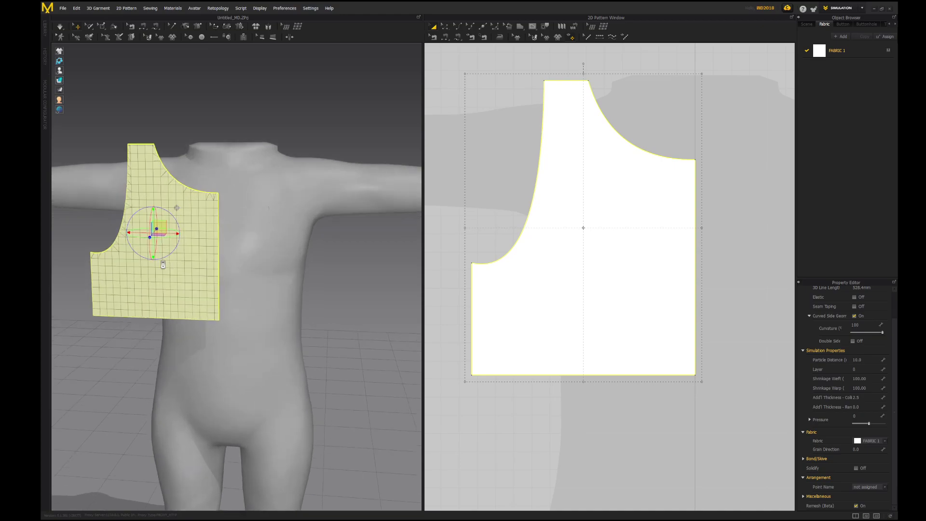
{"action": "right_click_drag", "start_coordinate": [168, 298], "coordinate": [283, 223]}
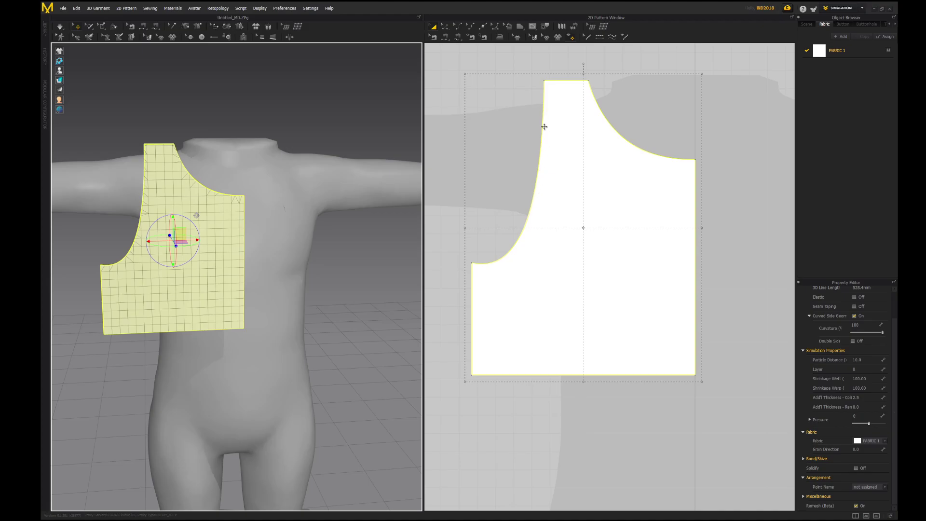
Adjust the curve handle at the armhole's underarm point until the curve leaves the side corner almost horizontally
{"action": "left_click", "coordinate": [445, 26]}
{"action": "scroll", "coordinate": [506, 263], "scroll_direction": "up", "scroll_amount": 2}
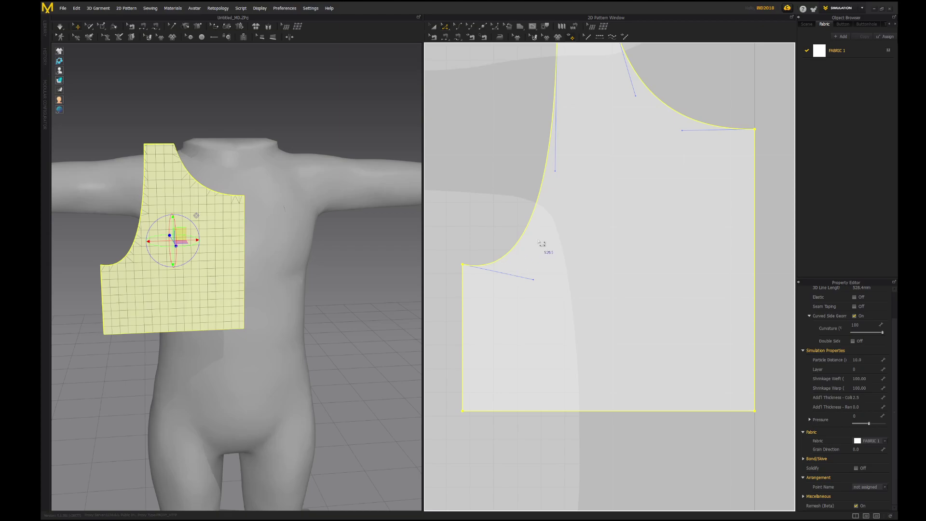
{"action": "middle_click_drag", "start_coordinate": [541, 243], "coordinate": [577, 305]}
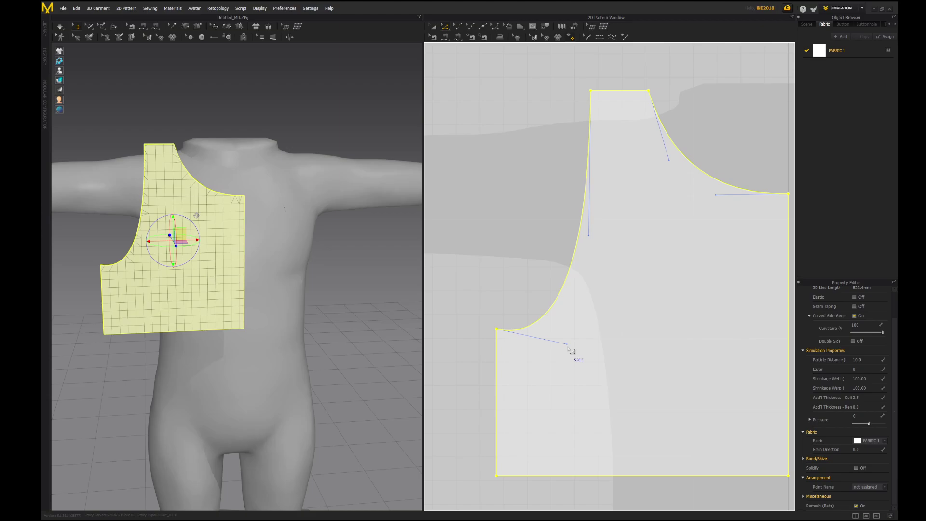
{"action": "left_click_drag", "start_coordinate": [568, 345], "coordinate": [574, 329]}
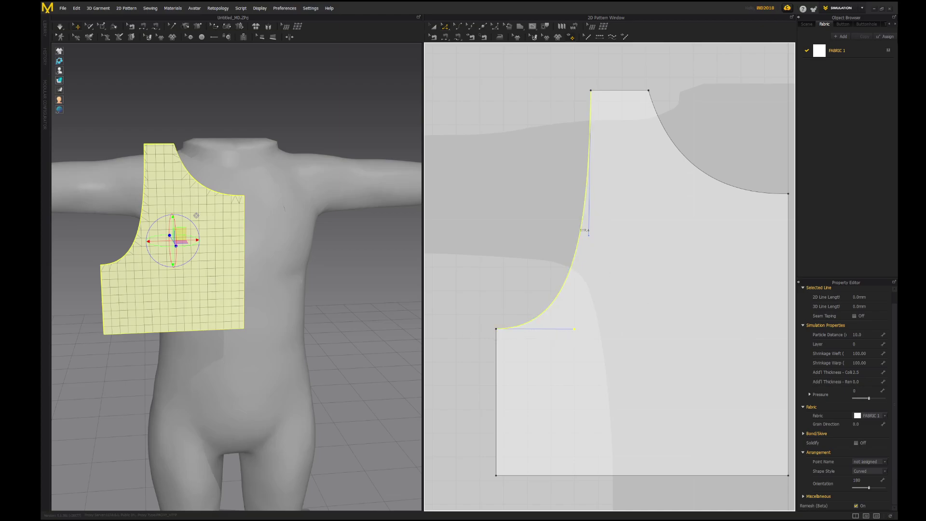
{"action": "left_click_drag", "start_coordinate": [575, 330], "coordinate": [563, 358]}
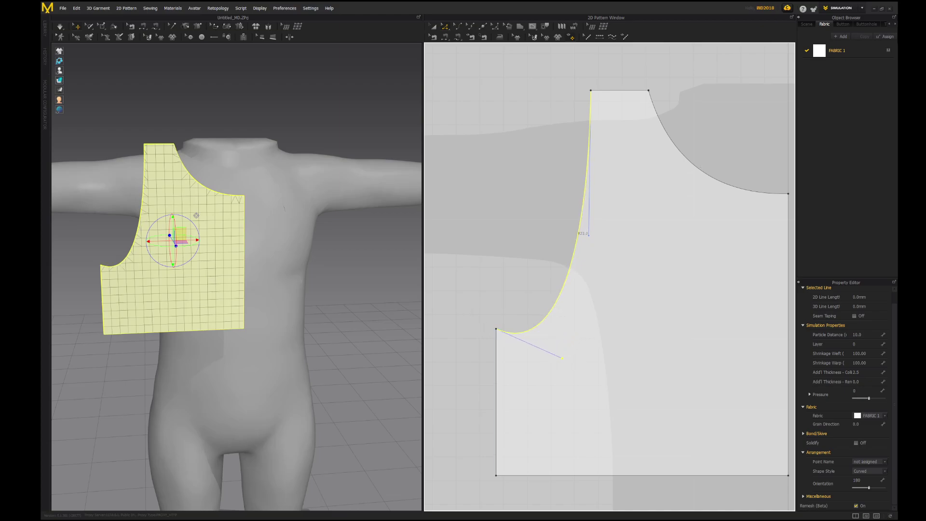
{"action": "left_click_drag", "start_coordinate": [563, 358], "coordinate": [575, 334]}
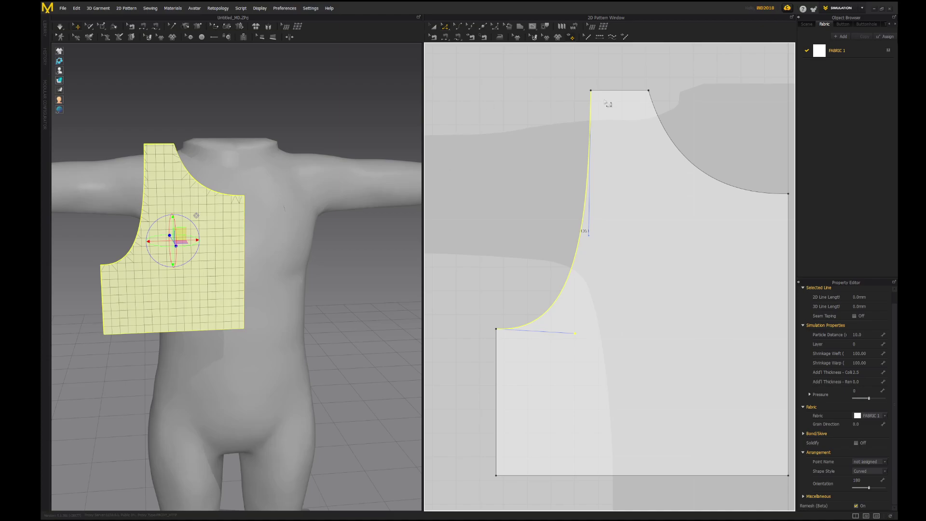
Level the armhole's curve handle at the underarm point so the curve leaves the side corner horizontally
{"action": "middle_click_drag", "start_coordinate": [197, 287], "coordinate": [239, 317]}
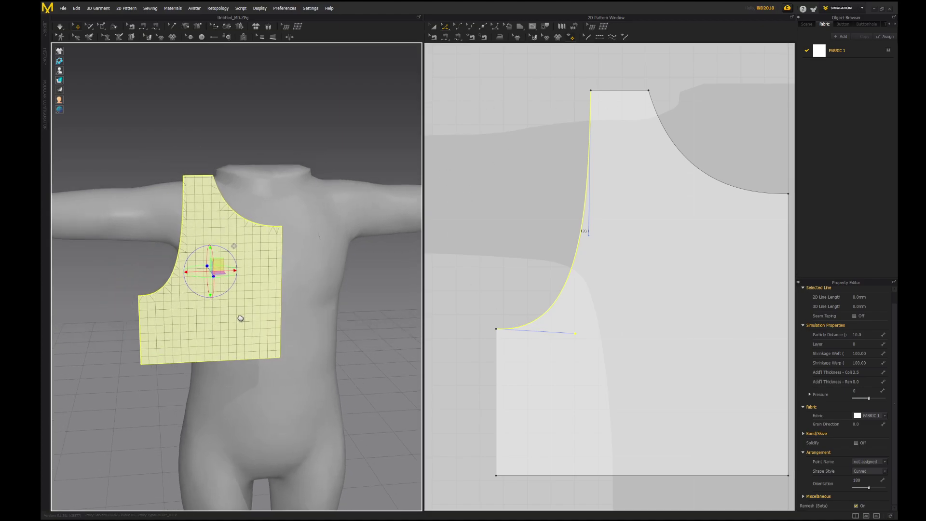
{"action": "right_click_drag", "start_coordinate": [145, 320], "coordinate": [216, 330]}
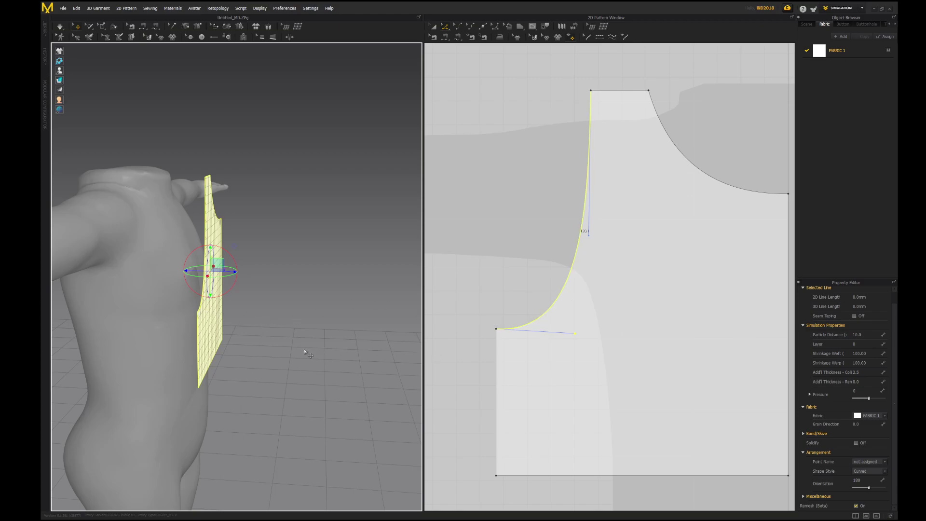
{"action": "right_click_drag", "start_coordinate": [251, 314], "coordinate": [269, 378]}
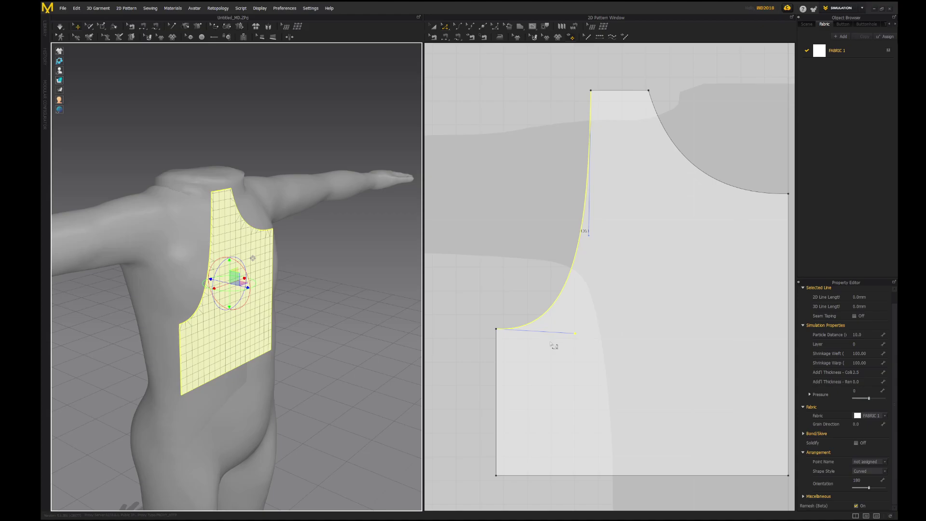
{"action": "left_click_drag", "start_coordinate": [577, 334], "coordinate": [576, 329]}
{"action": "scroll", "coordinate": [636, 372], "scroll_direction": "down", "scroll_amount": 3}
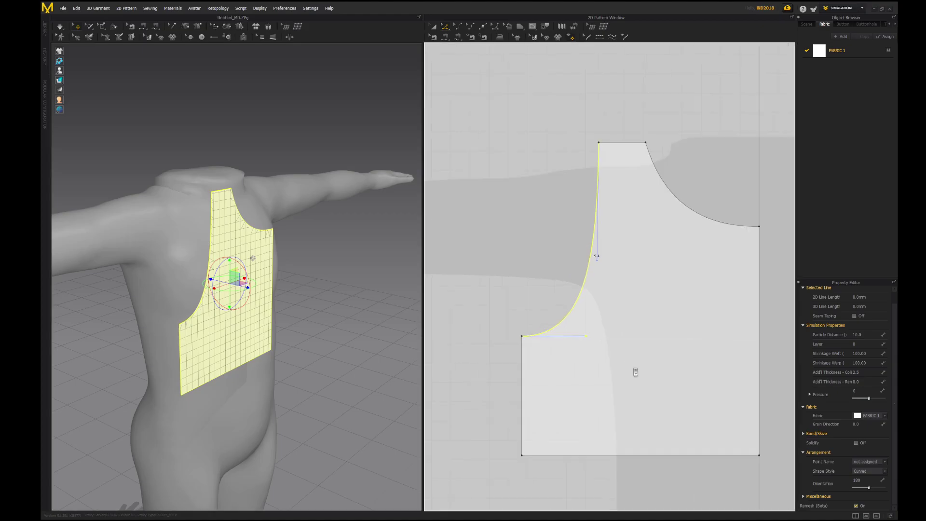
Create a linked symmetric copy of the half front bodice and place it at the same height, with a narrow gap at the centre
{"action": "right_click_drag", "start_coordinate": [643, 357], "coordinate": [553, 332]}
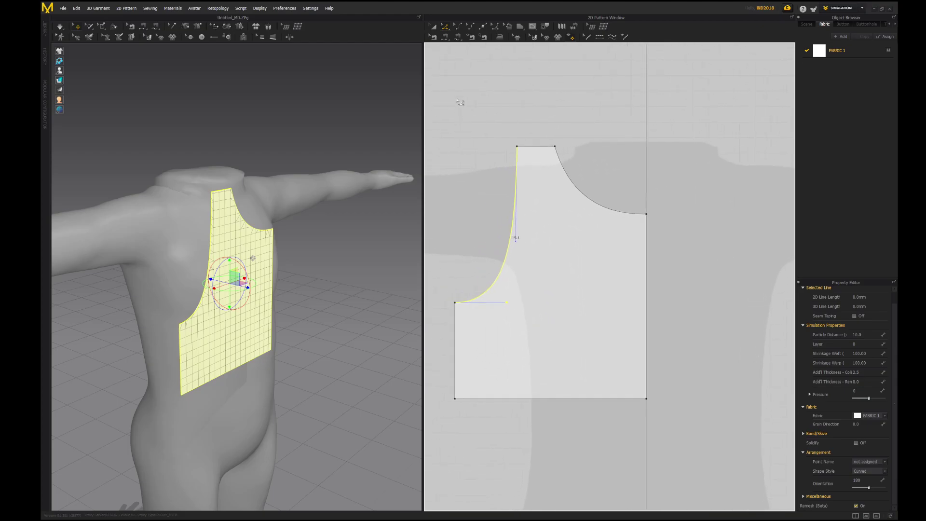
{"action": "left_click", "coordinate": [434, 27]}
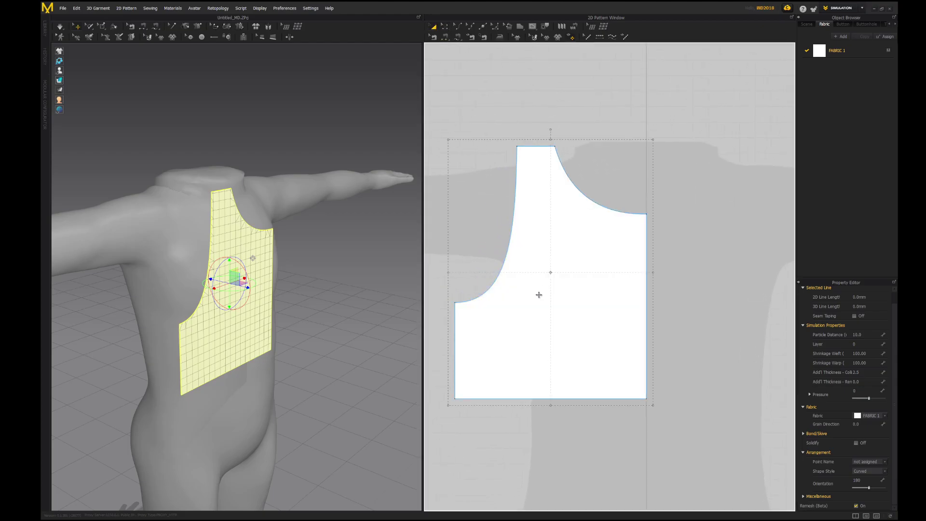
{"action": "left_click", "coordinate": [549, 337]}
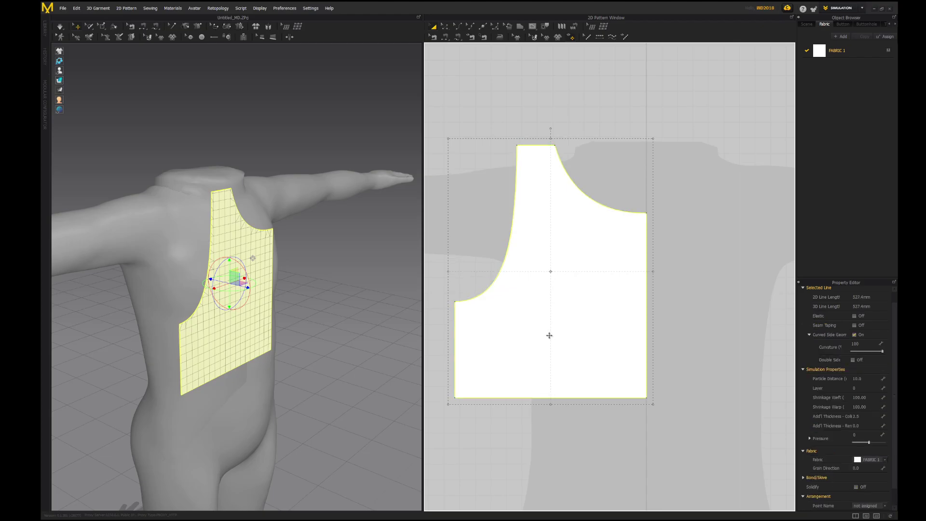
{"action": "key", "text": "ctrl+r"}
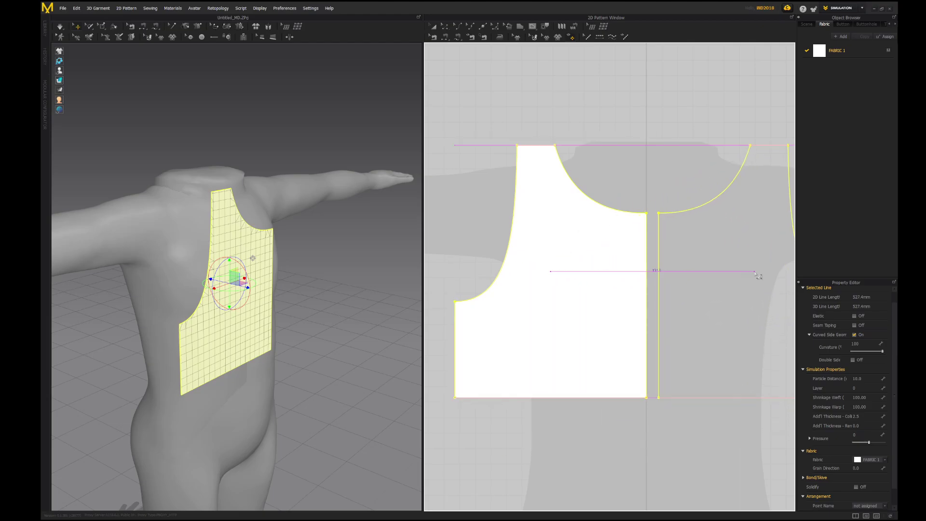
{"action": "left_click", "coordinate": [756, 274]}
Refine the front neckline by adjusting its curve handles at the centre and shoulder points into a smooth, rounder scoop
{"action": "scroll", "coordinate": [631, 259], "scroll_direction": "up", "scroll_amount": 5}
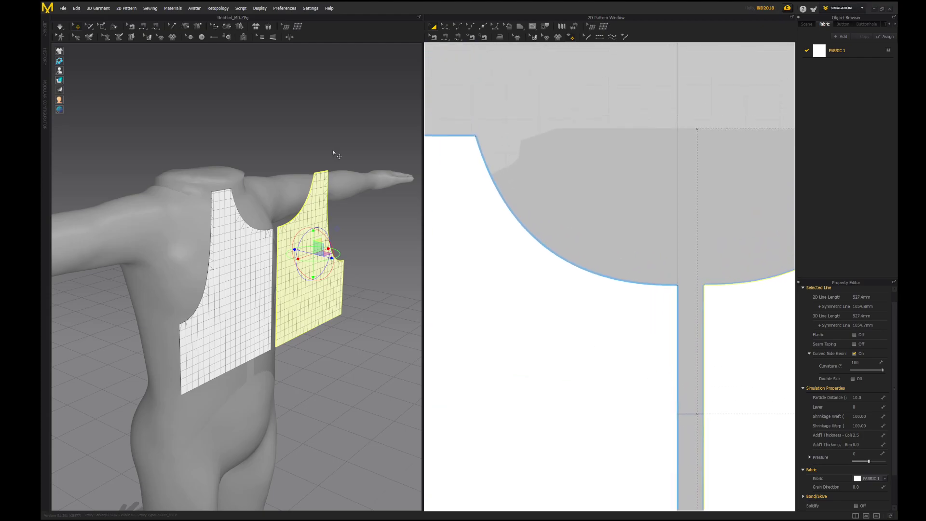
{"action": "left_click", "coordinate": [445, 27]}
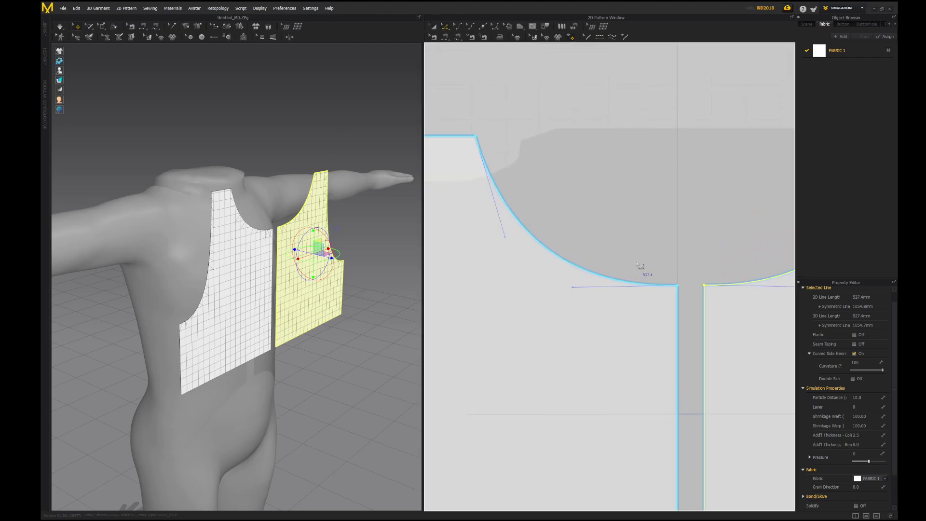
{"action": "left_click", "coordinate": [572, 288]}
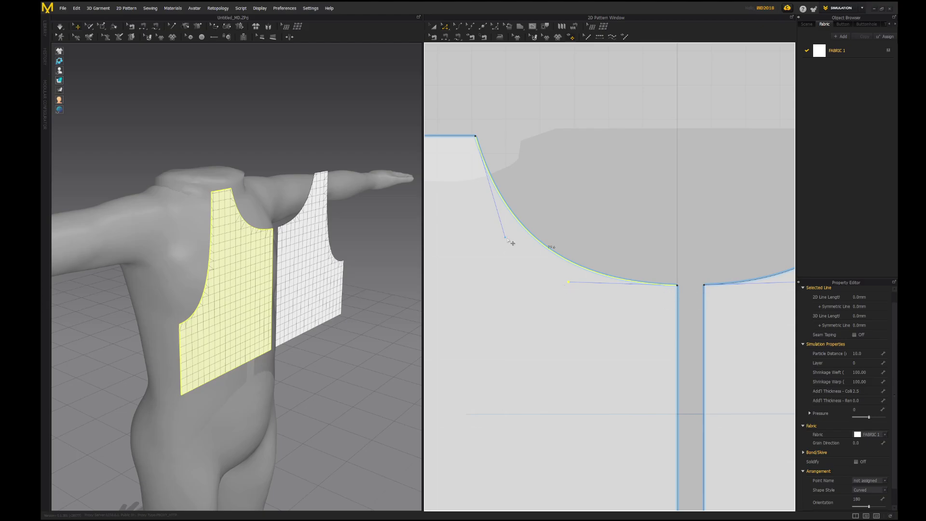
{"action": "left_click_drag", "start_coordinate": [511, 242], "coordinate": [493, 245]}
{"action": "scroll", "coordinate": [546, 319], "scroll_direction": "down", "scroll_amount": 5}
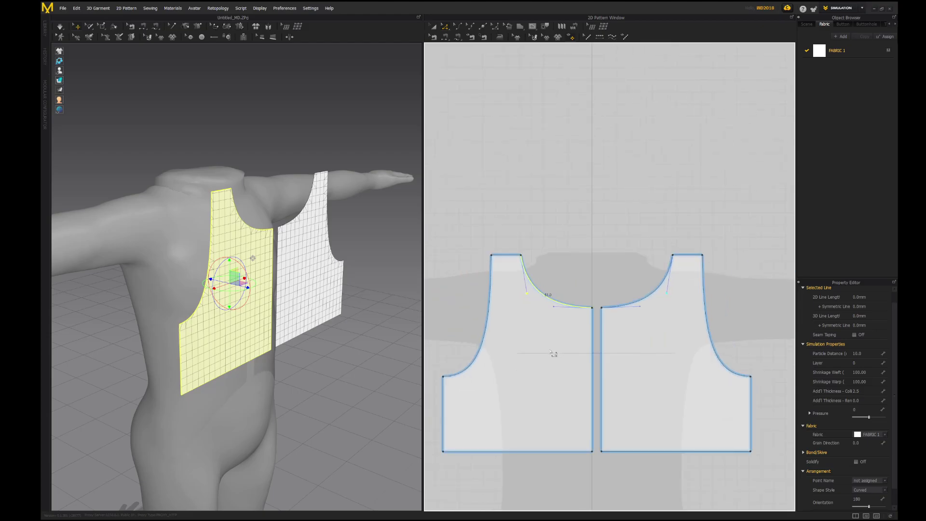
{"action": "middle_click_drag", "start_coordinate": [543, 365], "coordinate": [585, 296]}
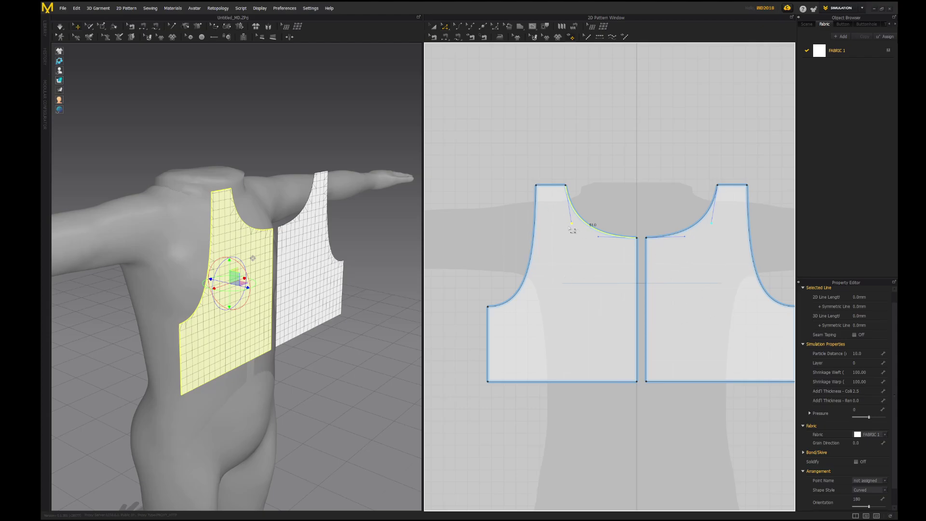
{"action": "mouse_move", "coordinate": [575, 229]}
{"action": "left_mouse_down"}
{"action": "mouse_move", "coordinate": [582, 241]}
{"action": "mouse_move", "coordinate": [577, 227]}
{"action": "left_mouse_up"}
{"action": "right_click_drag", "start_coordinate": [643, 263], "coordinate": [603, 247]}
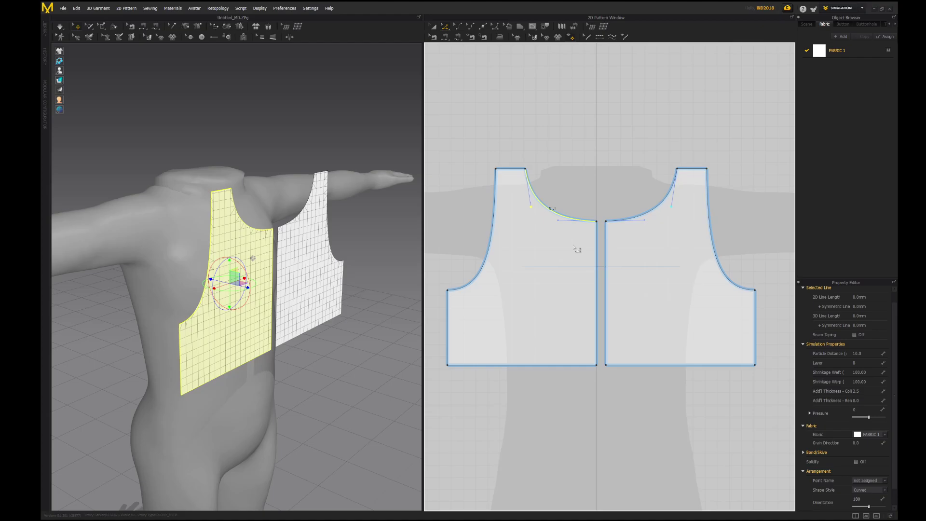
{"action": "scroll", "coordinate": [575, 248], "scroll_direction": "down", "scroll_amount": 4}
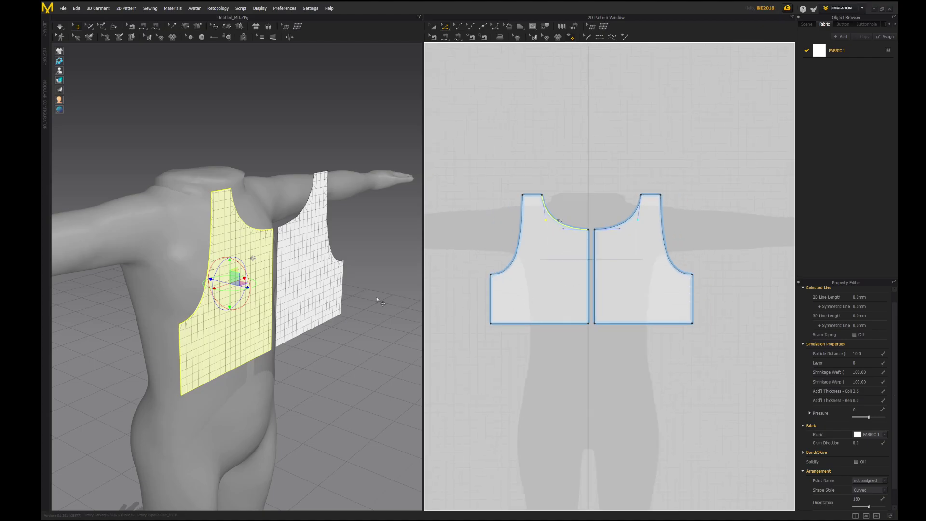
{"action": "key", "text": "2"}
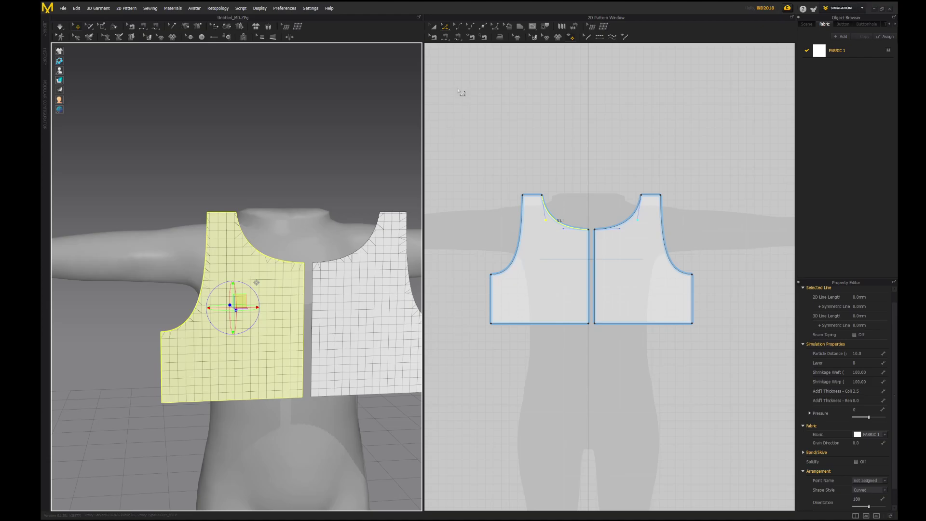
{"action": "left_click", "coordinate": [432, 27]}
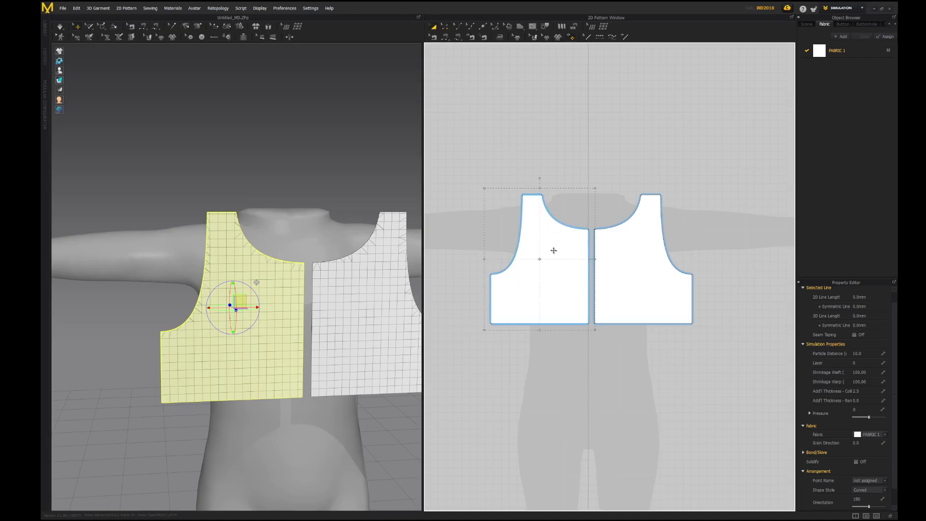
{"action": "left_click", "coordinate": [612, 281], "text": "shift"}
{"action": "scroll", "coordinate": [618, 289], "scroll_direction": "down", "scroll_amount": 2}
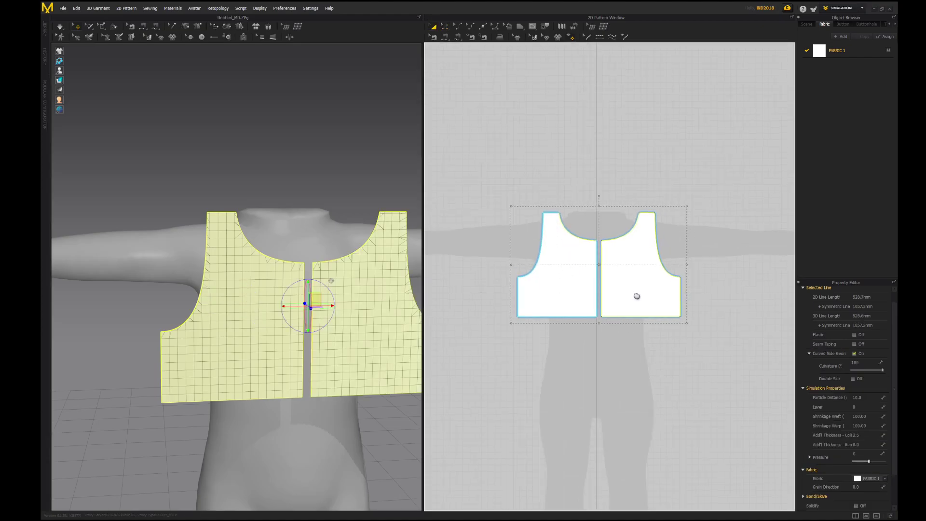
{"action": "right_click_drag", "start_coordinate": [636, 296], "coordinate": [562, 294]}
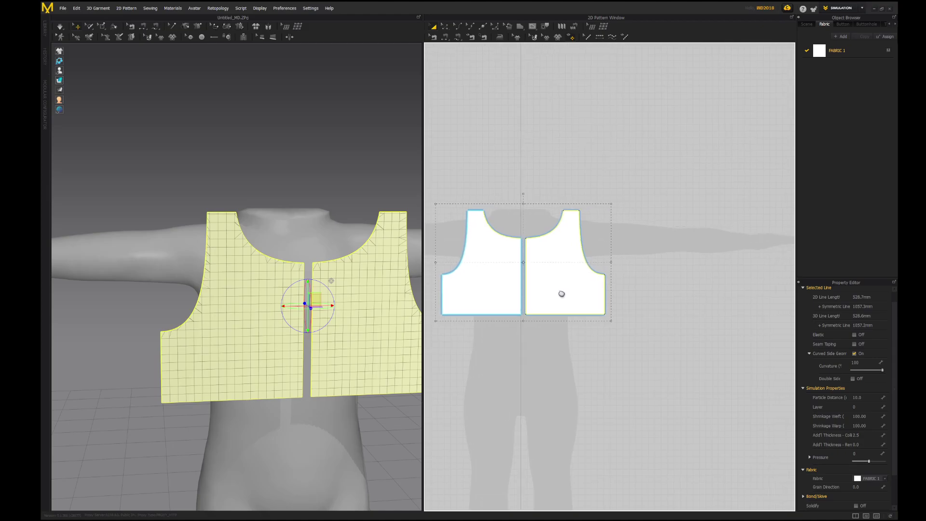
{"action": "left_click", "coordinate": [563, 290]}
{"action": "key", "text": "ctrl+c"}
{"action": "key", "text": "ctrl+v"}
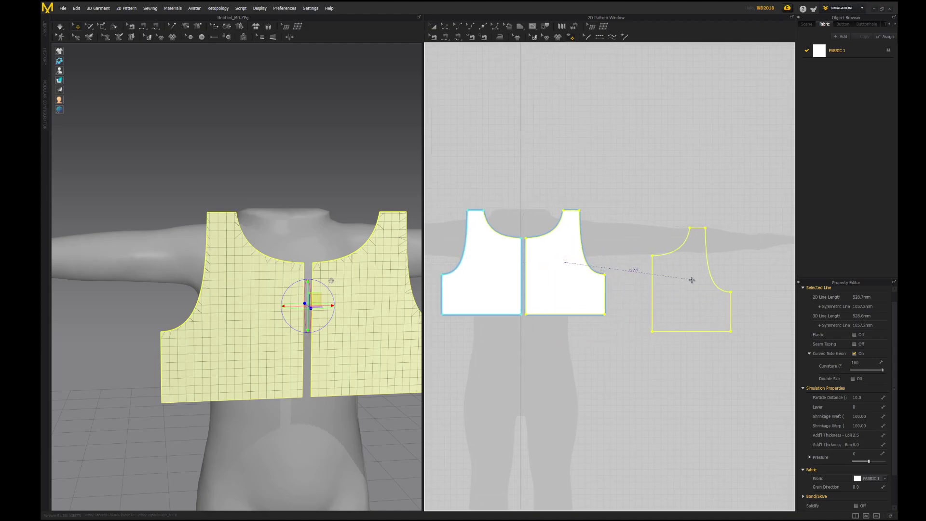
{"action": "left_click", "coordinate": [434, 31]}
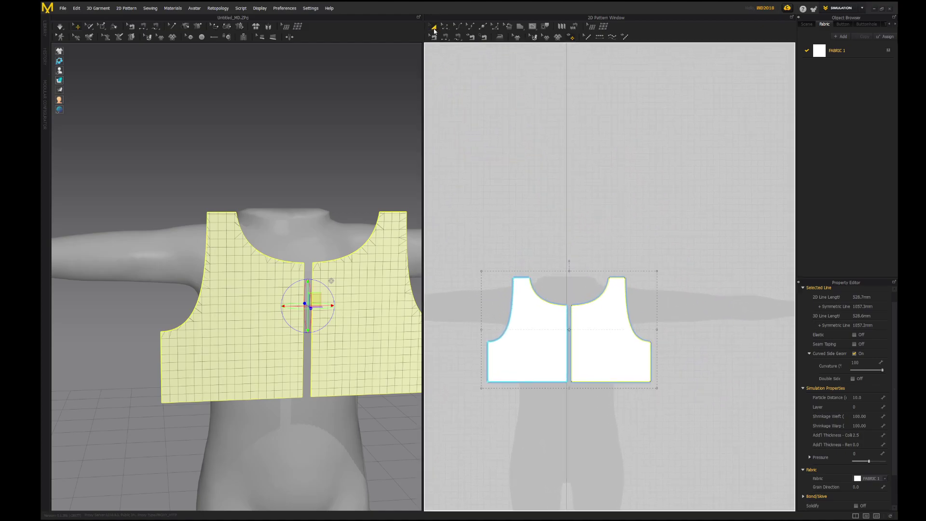
Duplicate both front bodice pieces together and place the copies beside the originals at the same height
{"action": "left_click", "coordinate": [597, 338]}
{"action": "left_click", "coordinate": [535, 338], "text": "shift"}
{"action": "left_click_drag", "start_coordinate": [608, 362], "coordinate": [754, 330]}
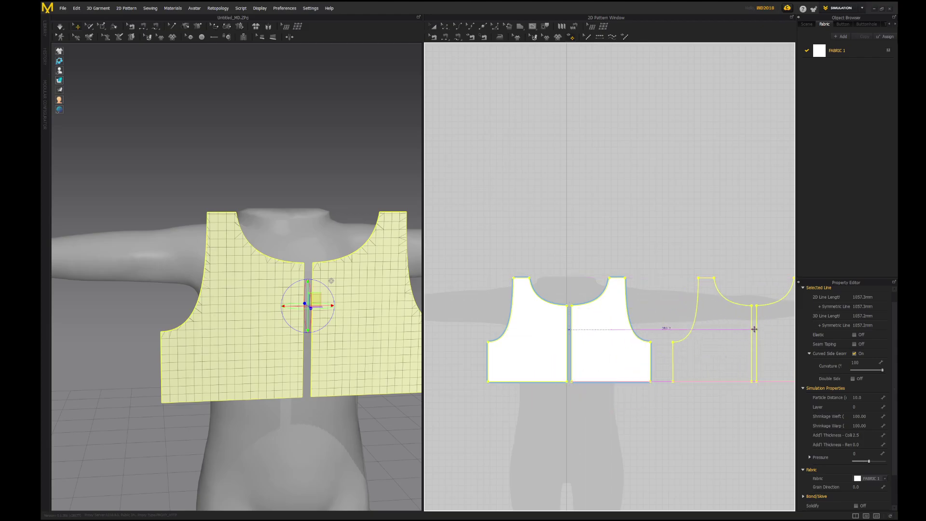
{"action": "left_click", "coordinate": [755, 331]}
{"action": "scroll", "coordinate": [362, 324], "scroll_direction": "down", "scroll_amount": 5}
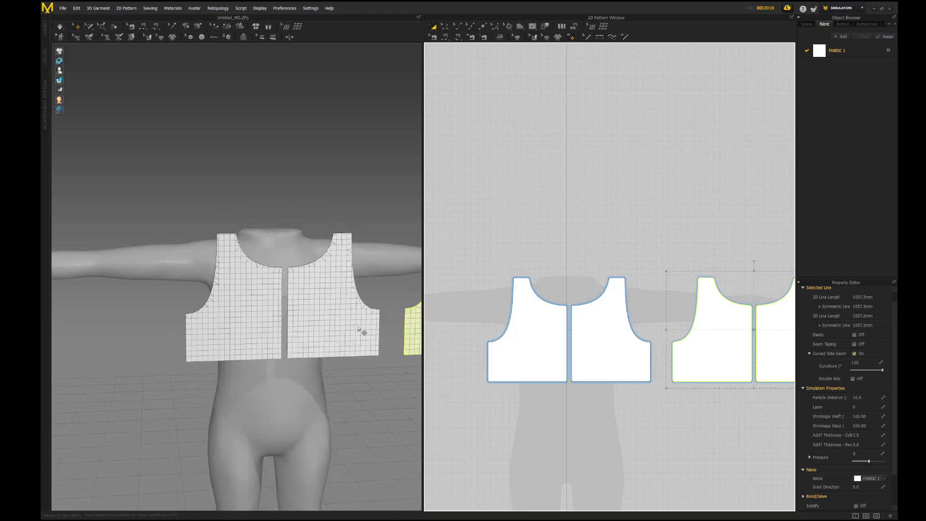
{"action": "middle_click_drag", "start_coordinate": [306, 327], "coordinate": [233, 315]}
{"action": "right_click_drag", "start_coordinate": [233, 315], "coordinate": [251, 331]}
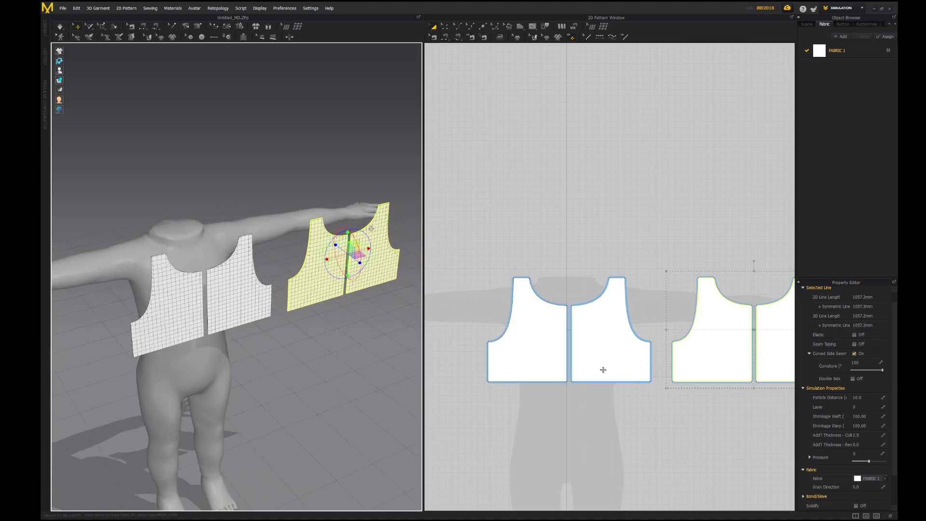
Raise the centre neckline point of the duplicated bodice pair straight up to form a shallower back neckline
{"action": "middle_click_drag", "start_coordinate": [690, 349], "coordinate": [573, 327]}
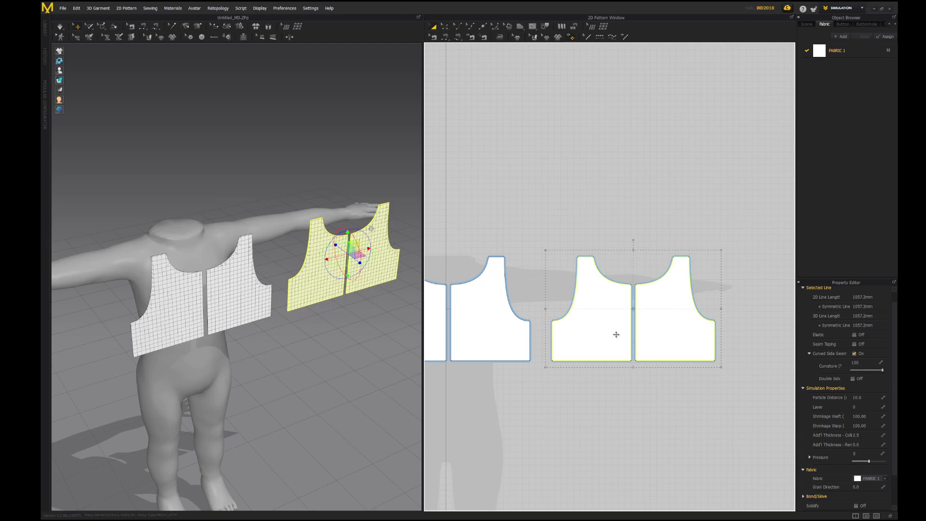
{"action": "scroll", "coordinate": [618, 329], "scroll_direction": "up", "scroll_amount": 10}
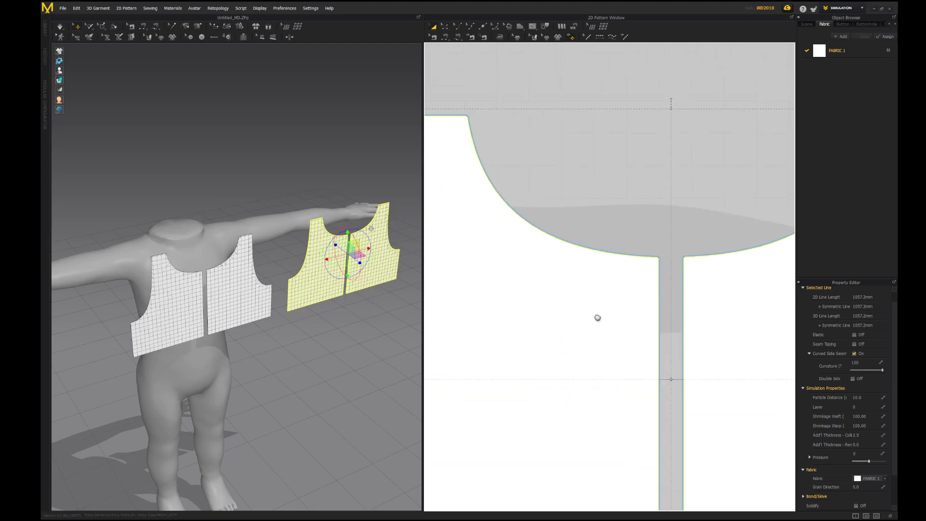
{"action": "key", "text": "z"}
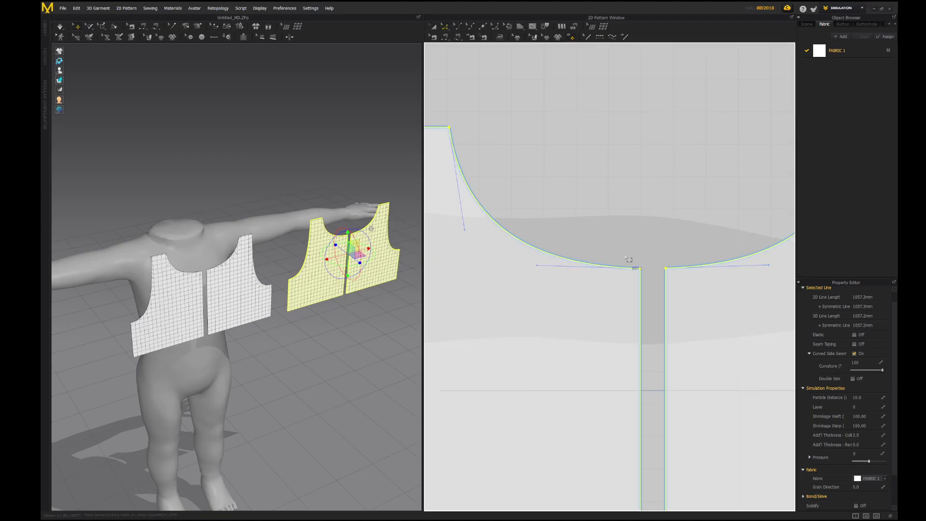
{"action": "left_click", "coordinate": [640, 268]}
{"action": "left_click_drag", "start_coordinate": [645, 274], "coordinate": [645, 215]}
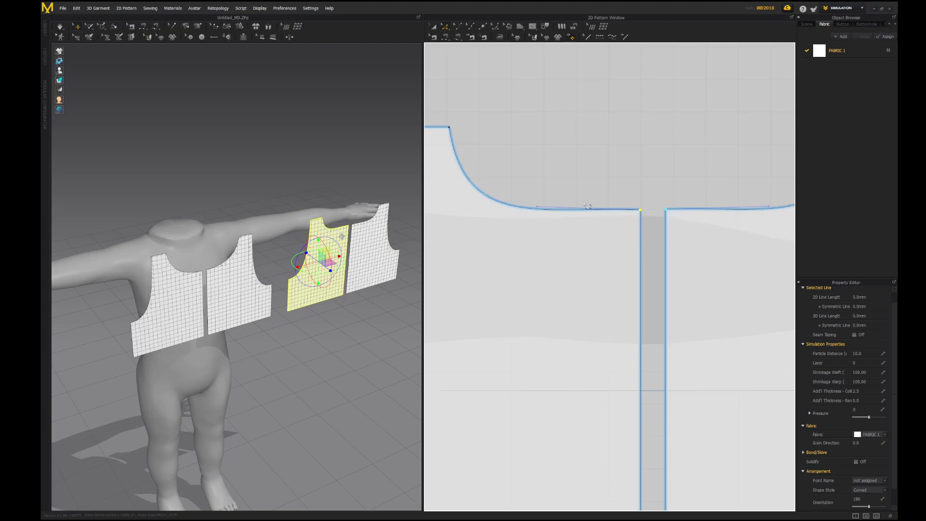
{"action": "scroll", "coordinate": [591, 264], "scroll_direction": "down", "scroll_amount": 6}
{"action": "middle_click_drag", "start_coordinate": [553, 310], "coordinate": [692, 265]}
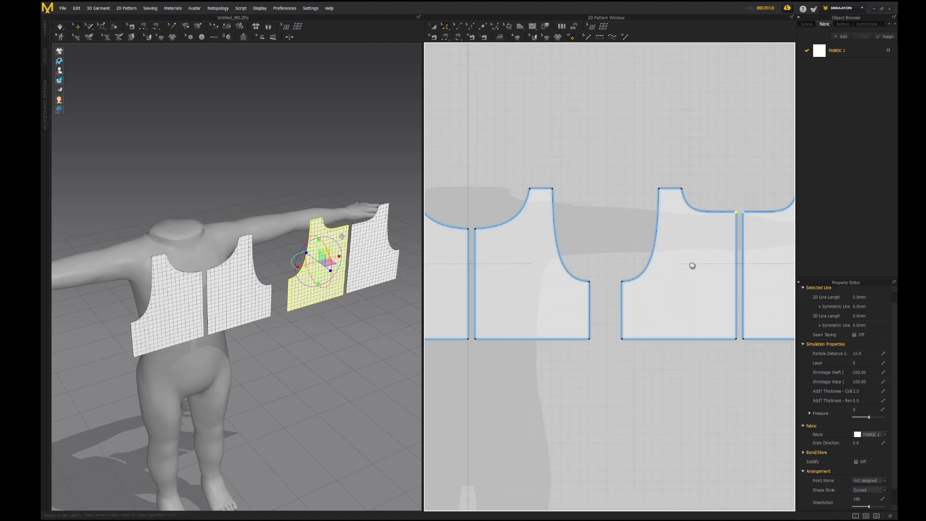
{"action": "scroll", "coordinate": [693, 266], "scroll_direction": "down", "scroll_amount": 2}
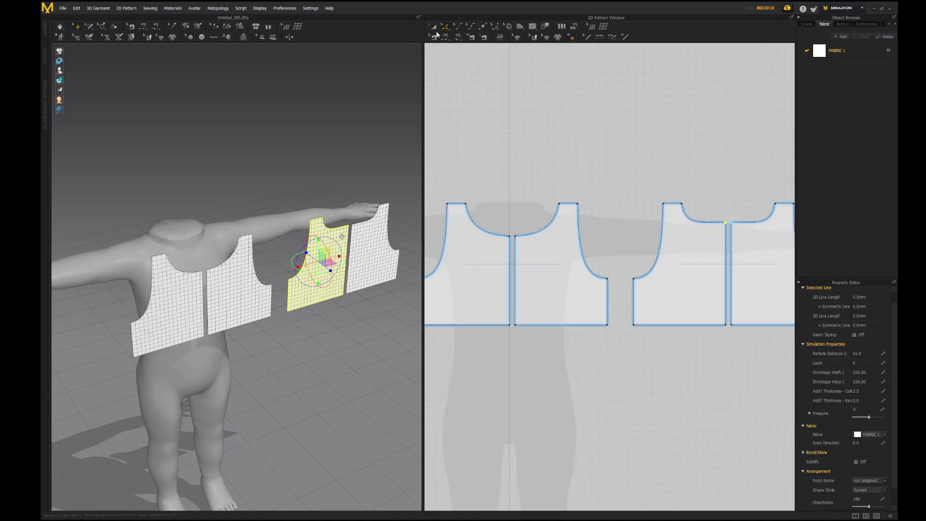
Select both back bodice pieces and move them behind the avatar's upper back in the 3D view
{"action": "left_click", "coordinate": [433, 26]}
{"action": "left_click", "coordinate": [660, 268]}
{"action": "left_click", "coordinate": [757, 283], "text": "shift"}
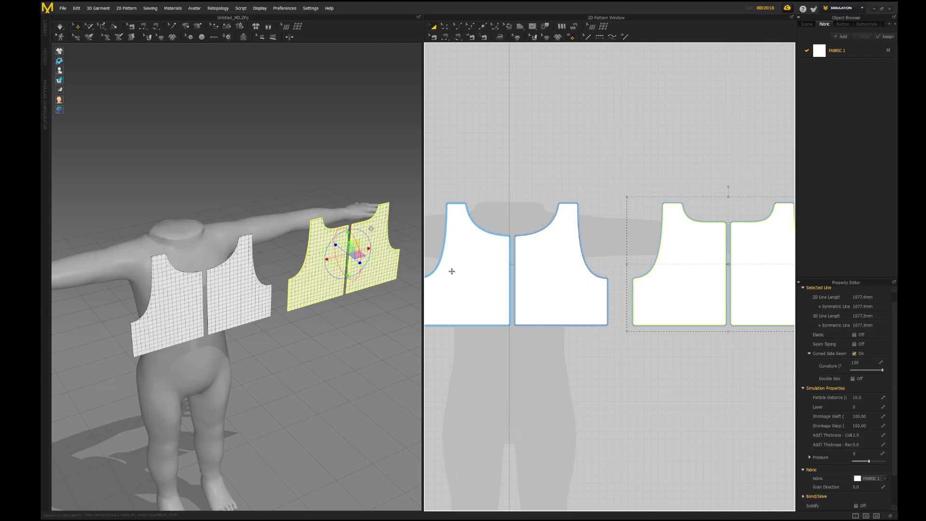
{"action": "left_click_drag", "start_coordinate": [341, 255], "coordinate": [198, 295]}
{"action": "middle_click_drag", "start_coordinate": [178, 317], "coordinate": [183, 274]}
{"action": "right_click_drag", "start_coordinate": [183, 274], "coordinate": [391, 281]}
{"action": "left_click_drag", "start_coordinate": [390, 280], "coordinate": [302, 297]}
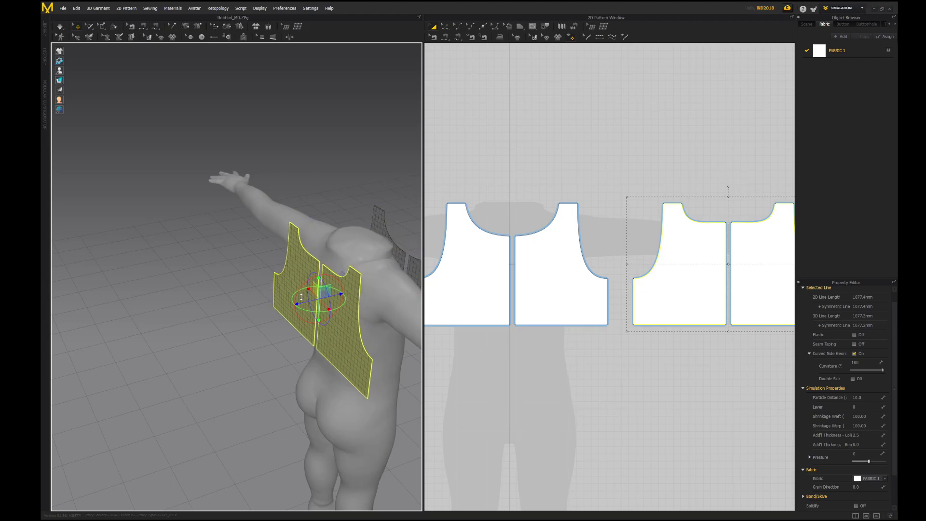
Flip the back bodice pieces horizontally so their outer side faces away from the avatar, and check both pairs around the torso
{"action": "key", "text": "ctrl+g"}
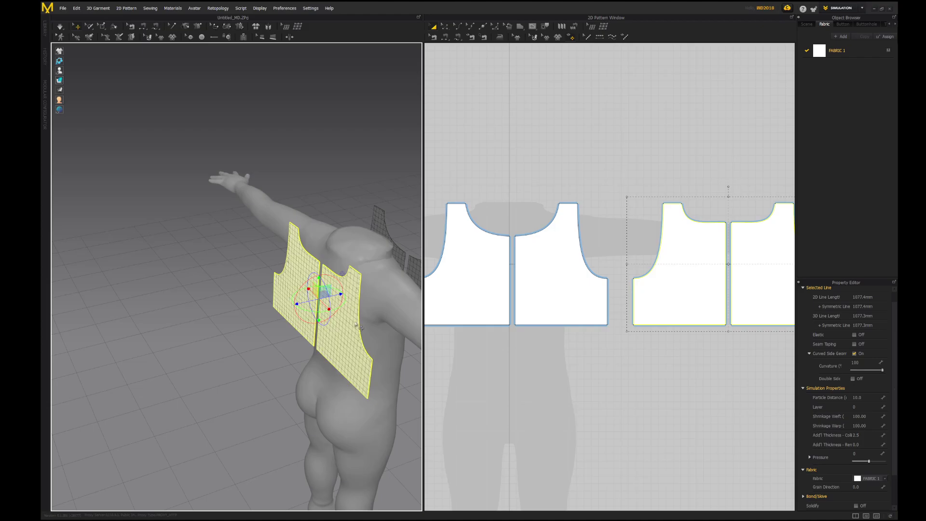
{"action": "right_click_drag", "start_coordinate": [361, 327], "coordinate": [261, 255]}
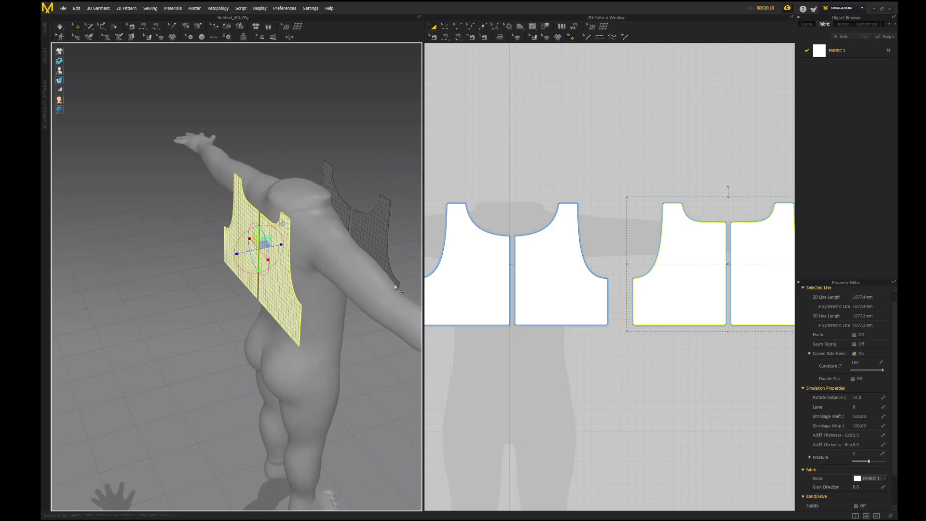
{"action": "right_click_drag", "start_coordinate": [399, 291], "coordinate": [312, 267]}
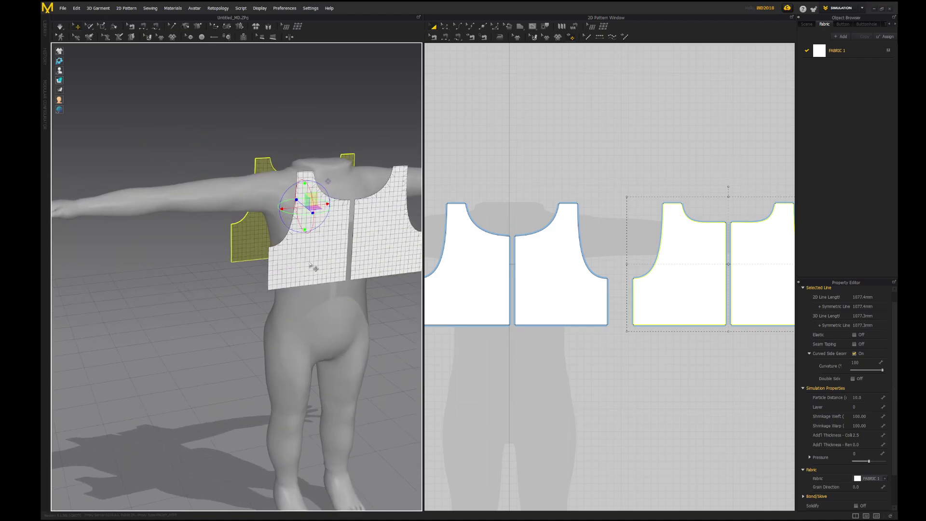
Sew the front bodice's side edge to the back bodice's matching side edge below the armhole with Segment Sewing
{"action": "scroll", "coordinate": [581, 292], "scroll_direction": "down", "scroll_amount": 3}
{"action": "right_click_drag", "start_coordinate": [580, 291], "coordinate": [582, 250]}
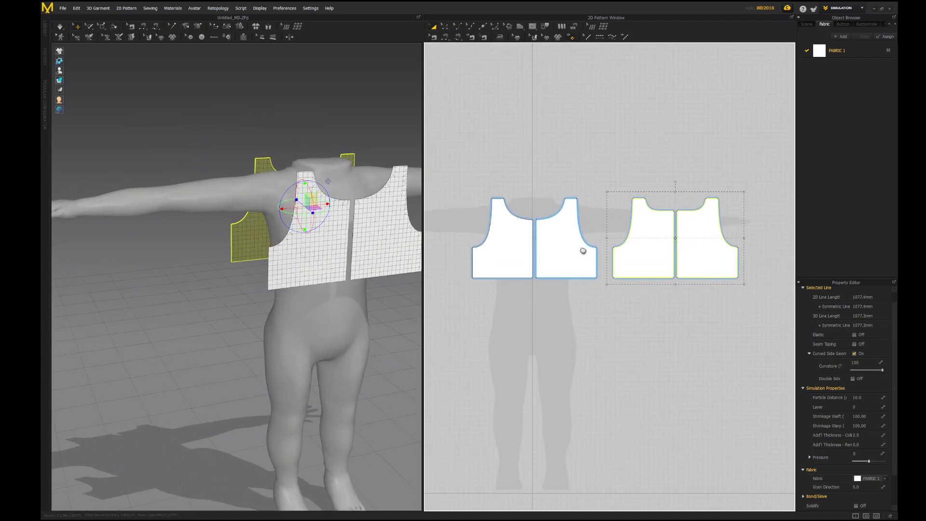
{"action": "scroll", "coordinate": [581, 254], "scroll_direction": "up", "scroll_amount": 2}
{"action": "scroll", "coordinate": [580, 258], "scroll_direction": "up", "scroll_amount": 2}
{"action": "scroll", "coordinate": [579, 258], "scroll_direction": "down", "scroll_amount": 1}
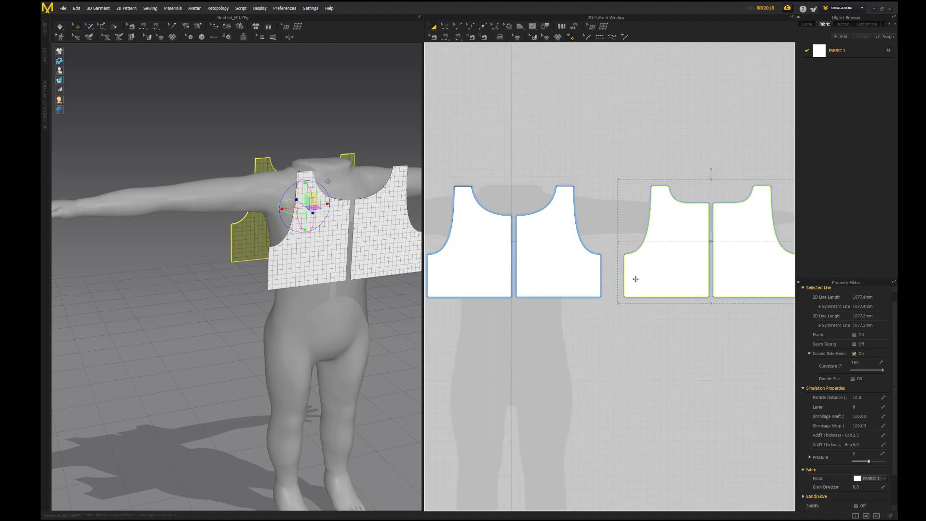
{"action": "left_click", "coordinate": [446, 37]}
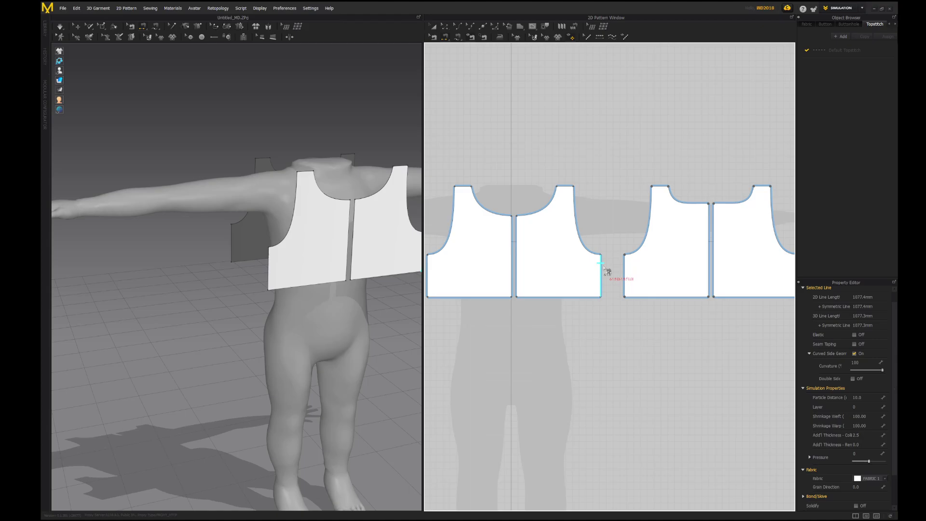
{"action": "left_click", "coordinate": [619, 271]}
{"action": "left_click", "coordinate": [624, 273]}
{"action": "scroll", "coordinate": [623, 268], "scroll_direction": "down", "scroll_amount": 2}
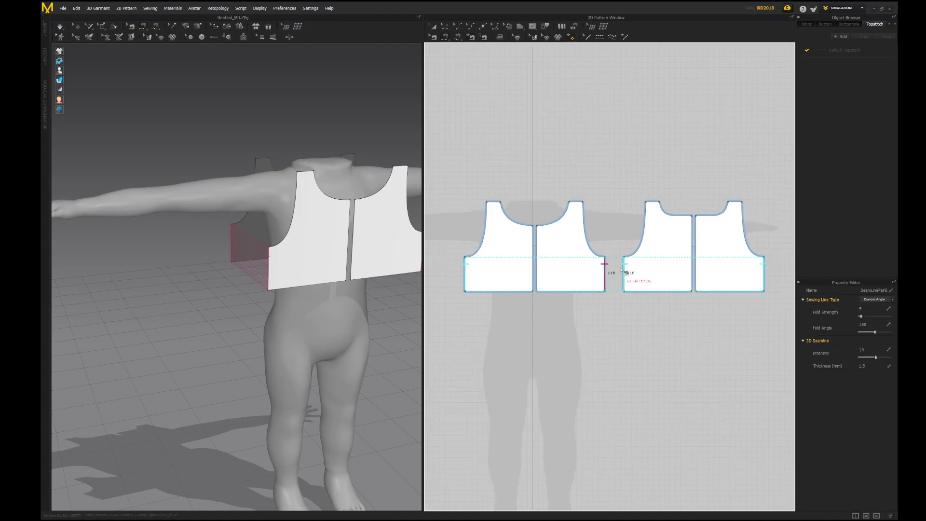
Sew the two front bodice pieces together at the centre front and the two back pieces at the centre back
{"action": "left_click", "coordinate": [534, 242]}
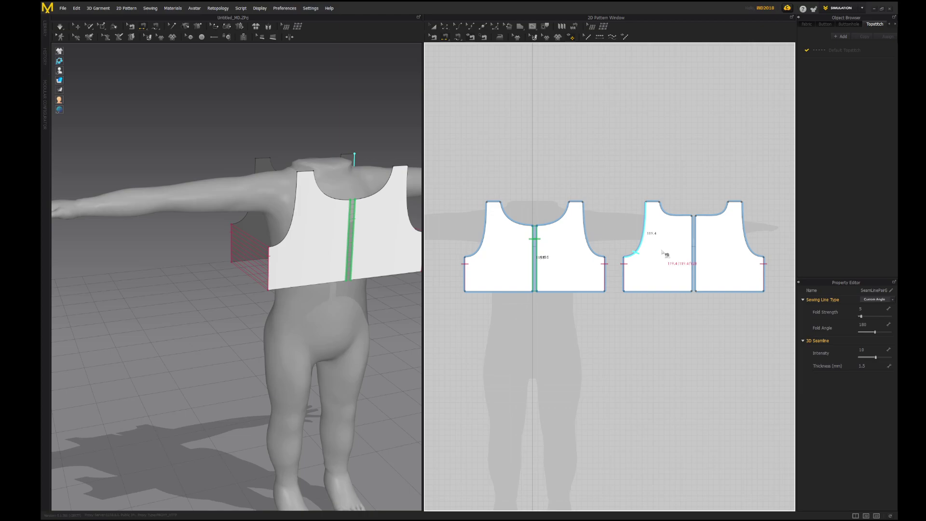
{"action": "left_click", "coordinate": [691, 231]}
{"action": "left_click", "coordinate": [696, 232]}
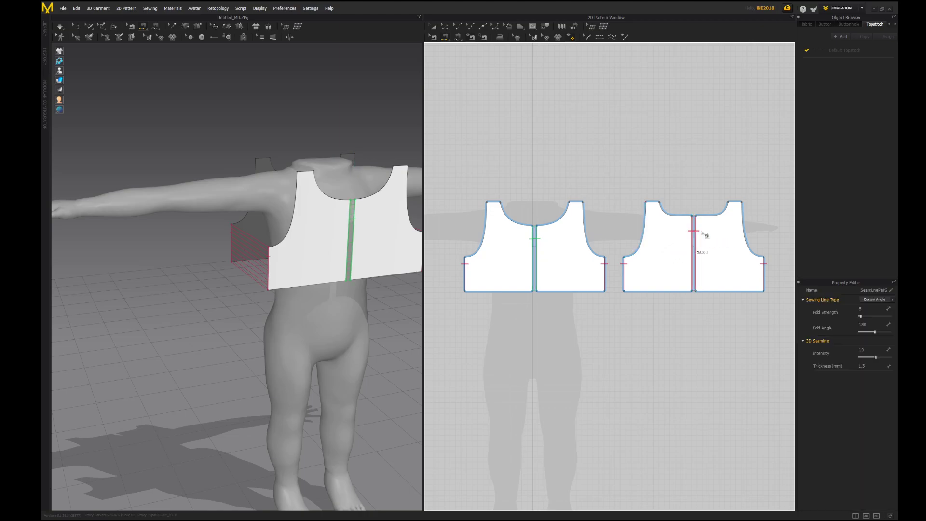
Sew the front shoulder edges to the back shoulder edges and check the seams around the avatar in 3D
{"action": "left_click", "coordinate": [579, 202]}
{"action": "left_click", "coordinate": [649, 202]}
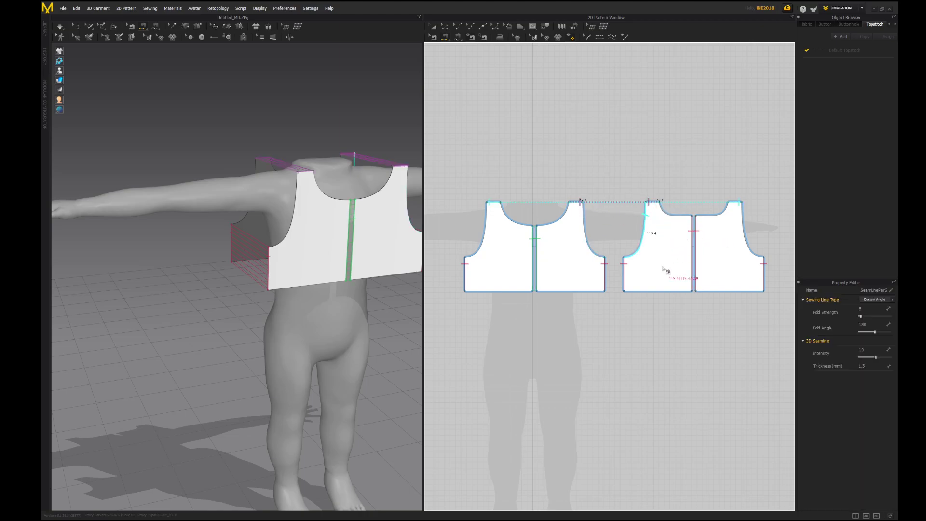
{"action": "right_click_drag", "start_coordinate": [294, 260], "coordinate": [318, 239]}
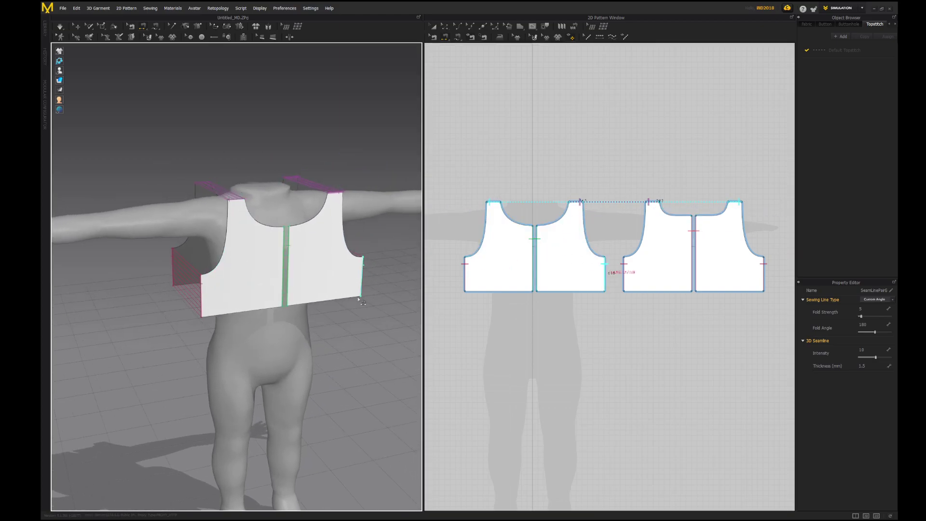
{"action": "right_click_drag", "start_coordinate": [323, 268], "coordinate": [285, 255]}
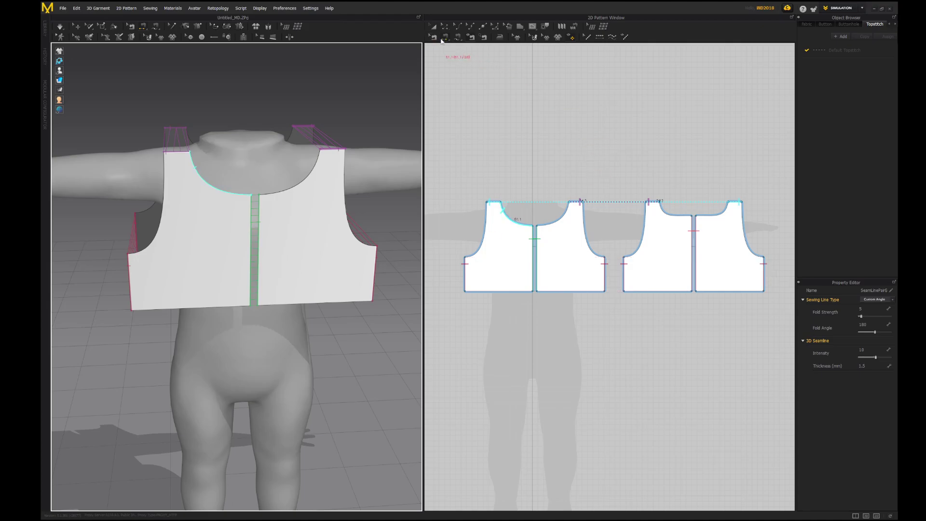
Reverse the sewing direction of the shoulder seams, check it from above, and reverse it back
{"action": "right_click", "coordinate": [577, 204]}
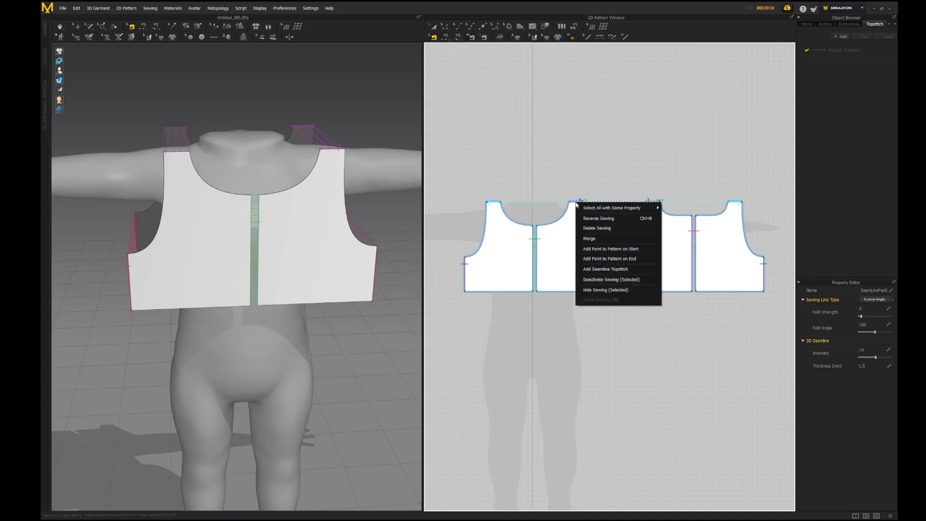
{"action": "left_click", "coordinate": [598, 218]}
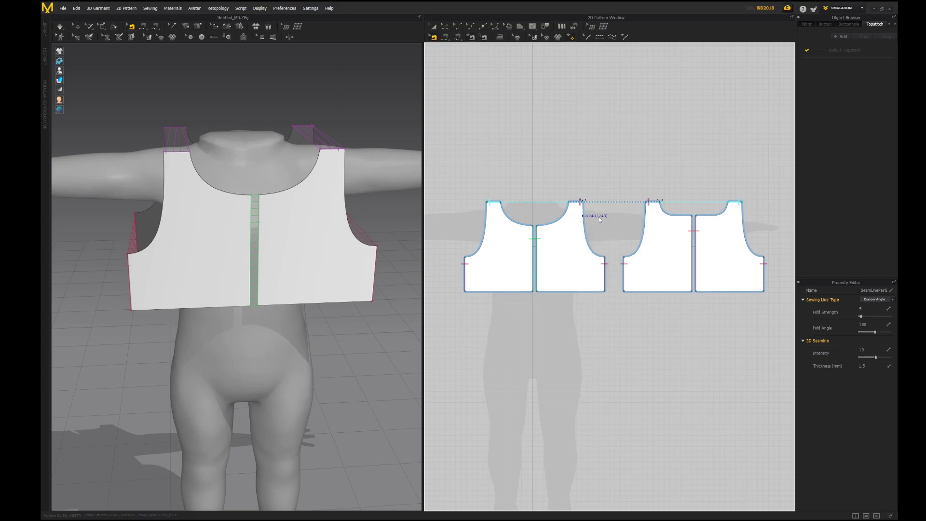
{"action": "right_click_drag", "start_coordinate": [325, 182], "coordinate": [345, 86]}
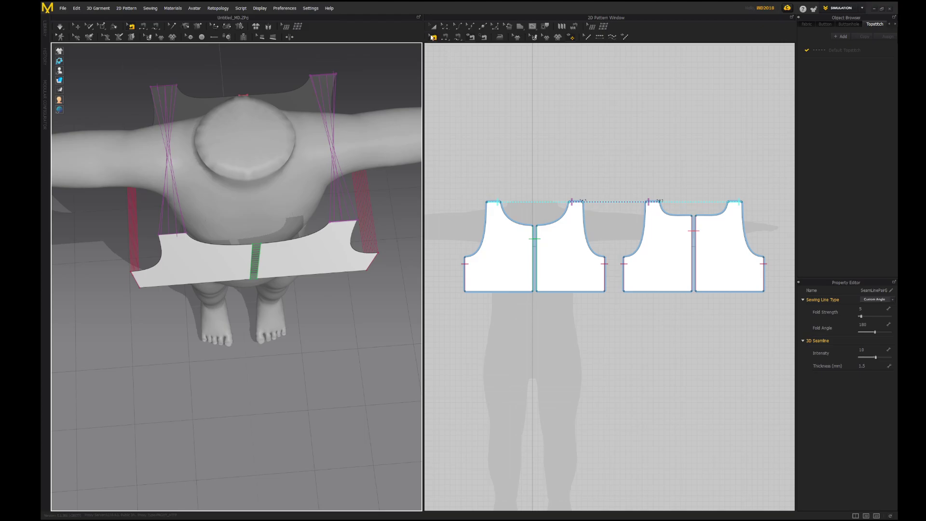
{"action": "right_click", "coordinate": [576, 203]}
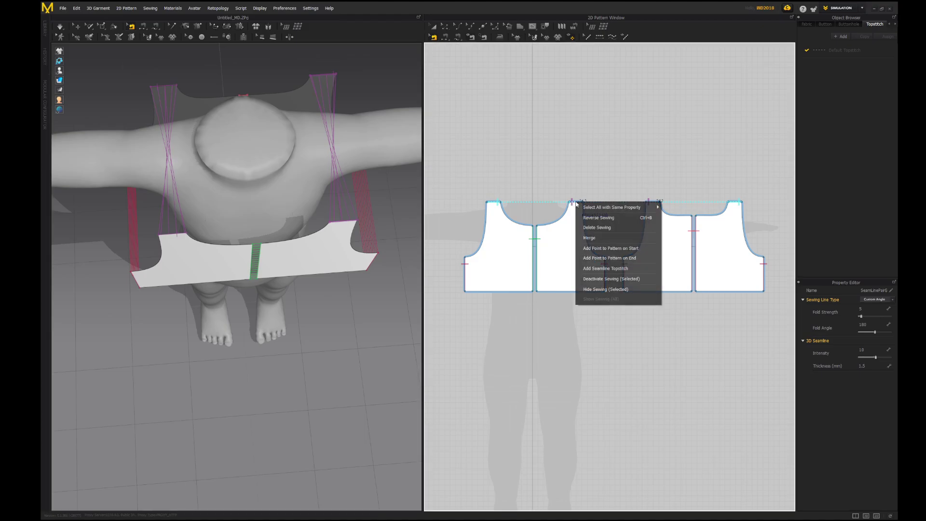
{"action": "left_click", "coordinate": [606, 227]}
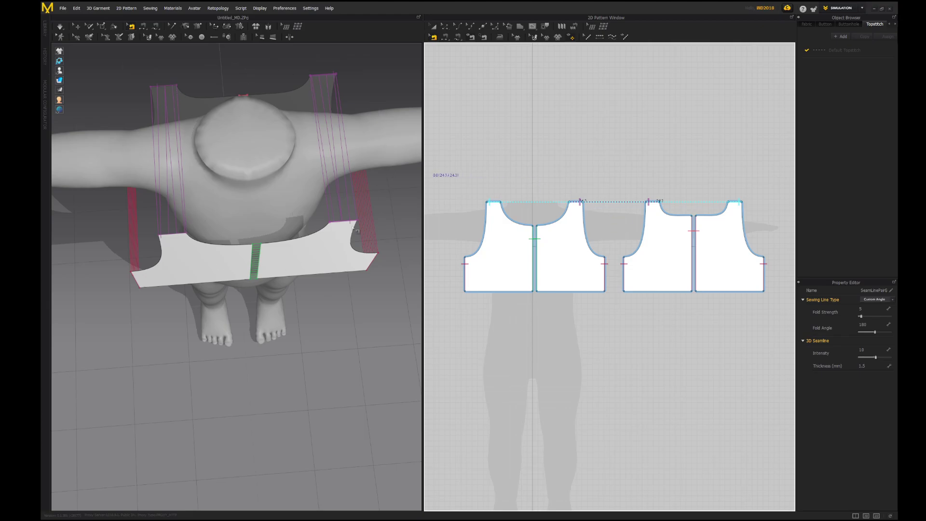
Simulate the sewn bodice on the avatar and tug its front, side and back hem areas to settle the cloth
{"action": "right_click_drag", "start_coordinate": [356, 231], "coordinate": [307, 129]}
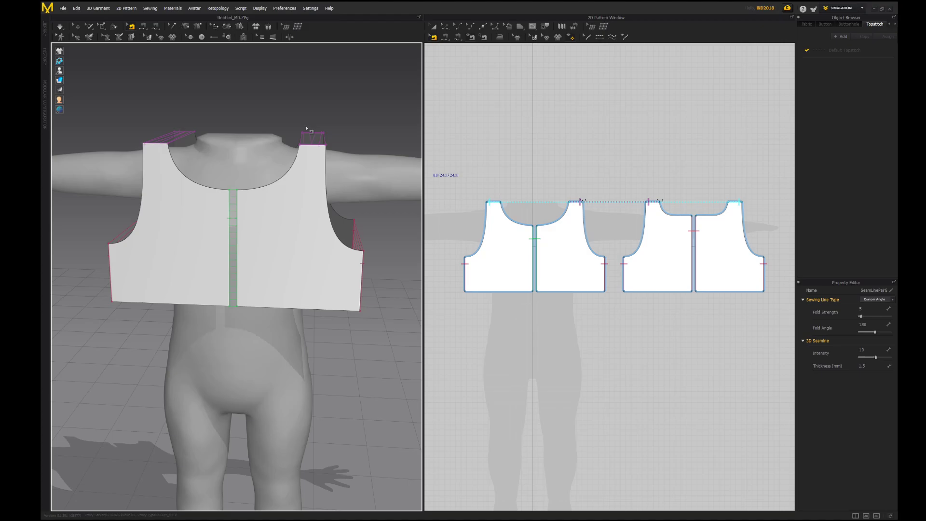
{"action": "key", "text": "space"}
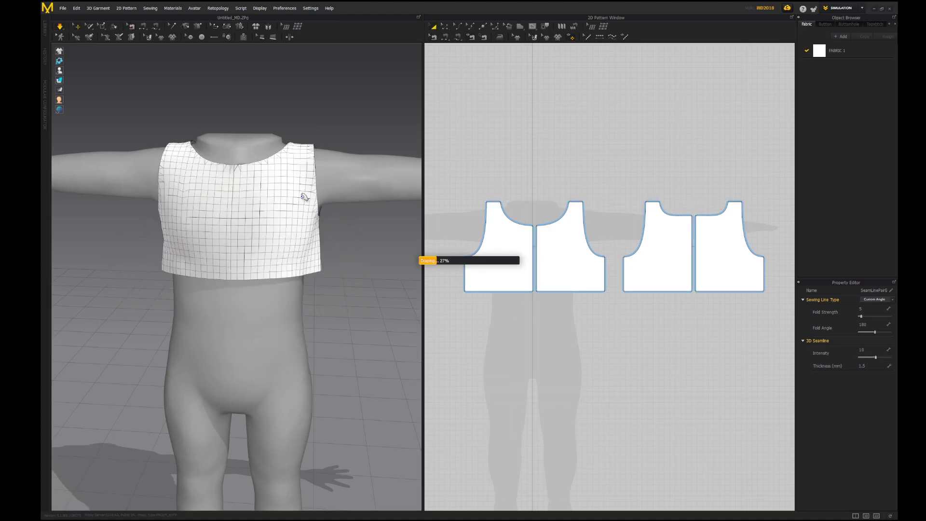
{"action": "left_click_drag", "start_coordinate": [271, 271], "coordinate": [271, 300]}
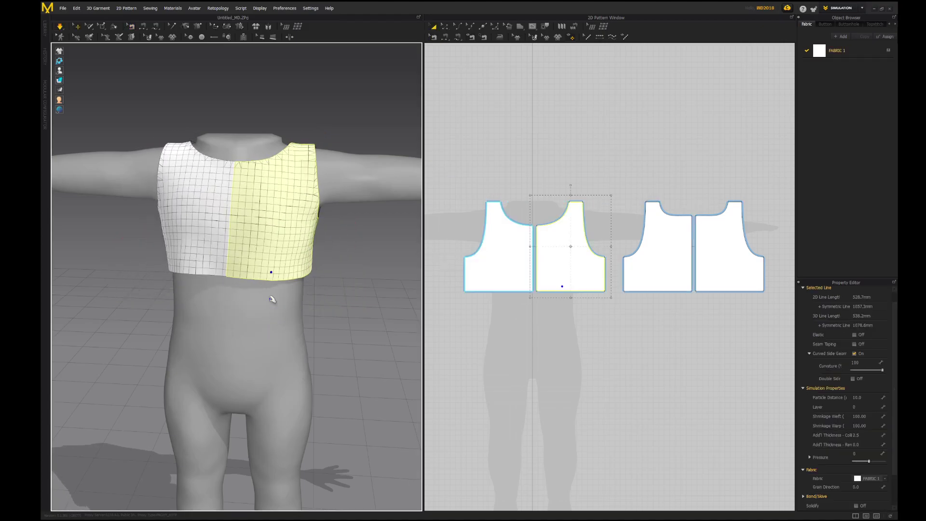
{"action": "right_click_drag", "start_coordinate": [242, 306], "coordinate": [195, 299]}
{"action": "left_click", "coordinate": [131, 324]}
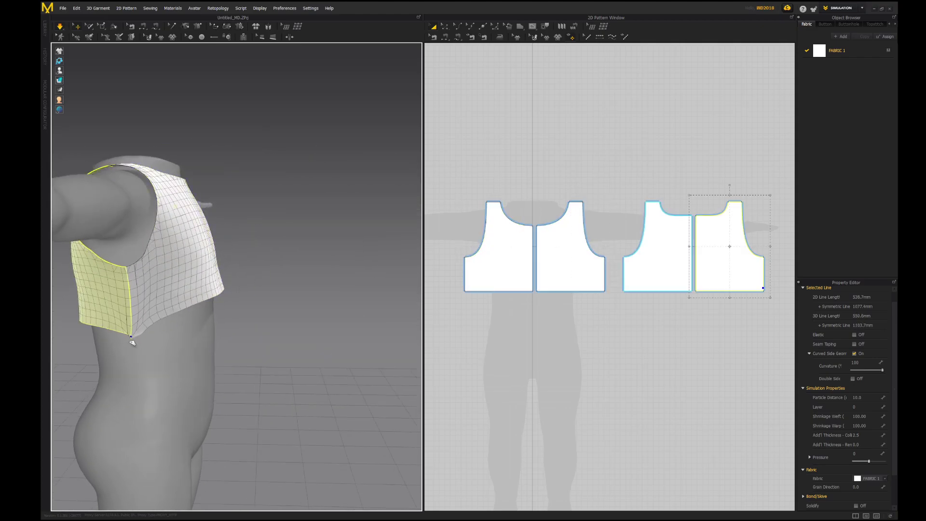
{"action": "right_click_drag", "start_coordinate": [117, 313], "coordinate": [164, 269]}
{"action": "left_click_drag", "start_coordinate": [103, 274], "coordinate": [89, 254]}
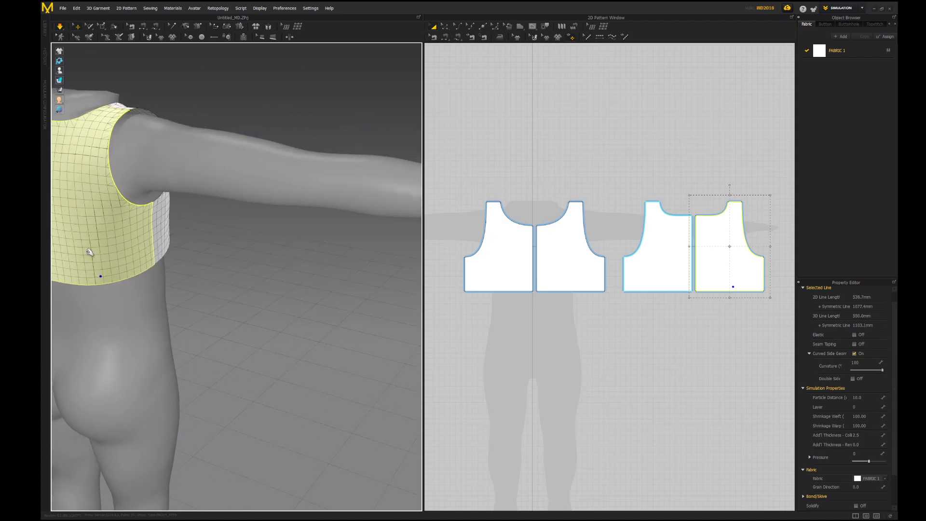
Adjust the lower edges of both front bodice pieces on the avatar while the simulation runs
{"action": "middle_click_drag", "start_coordinate": [88, 254], "coordinate": [255, 275]}
{"action": "right_click_drag", "start_coordinate": [254, 275], "coordinate": [265, 182]}
{"action": "scroll", "coordinate": [181, 221], "scroll_direction": "down", "scroll_amount": 5}
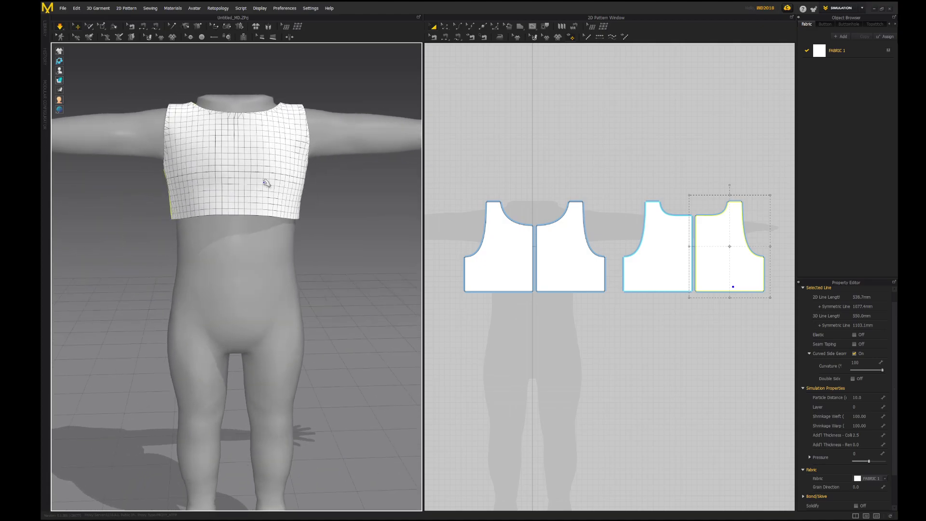
{"action": "left_click", "coordinate": [269, 217]}
{"action": "left_click", "coordinate": [225, 212]}
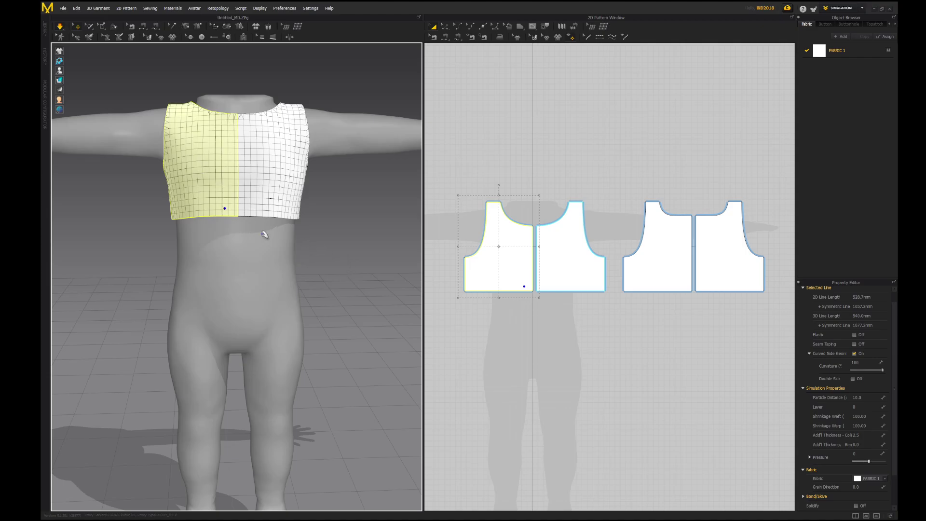
{"action": "right_click_drag", "start_coordinate": [184, 227], "coordinate": [322, 206]}
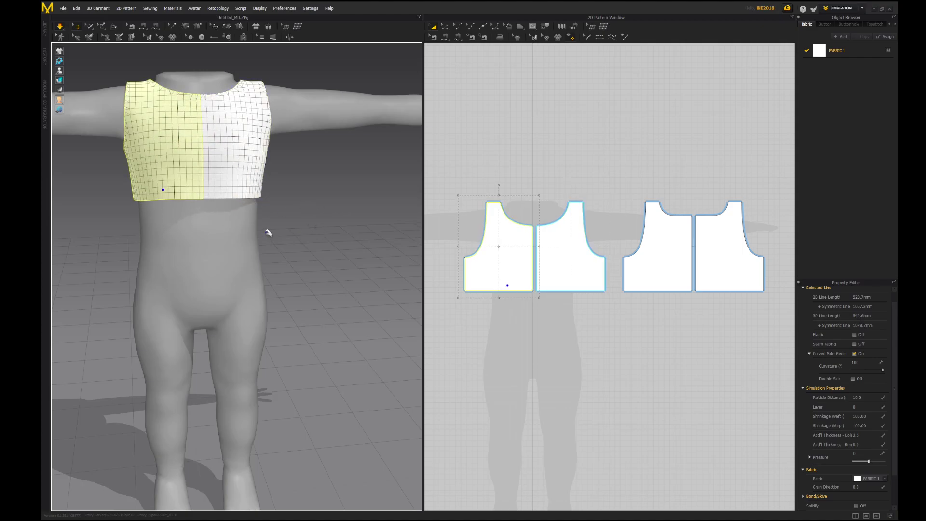
{"action": "left_click", "coordinate": [243, 194]}
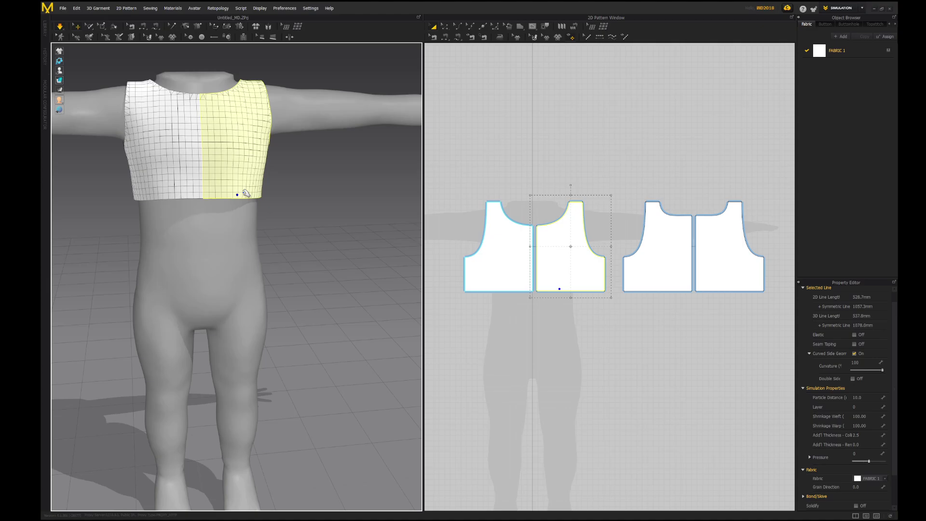
Stop the simulation and inspect the seam lines on the draped bodice
{"action": "key", "text": "b"}
{"action": "middle_click_drag", "start_coordinate": [207, 173], "coordinate": [215, 215]}
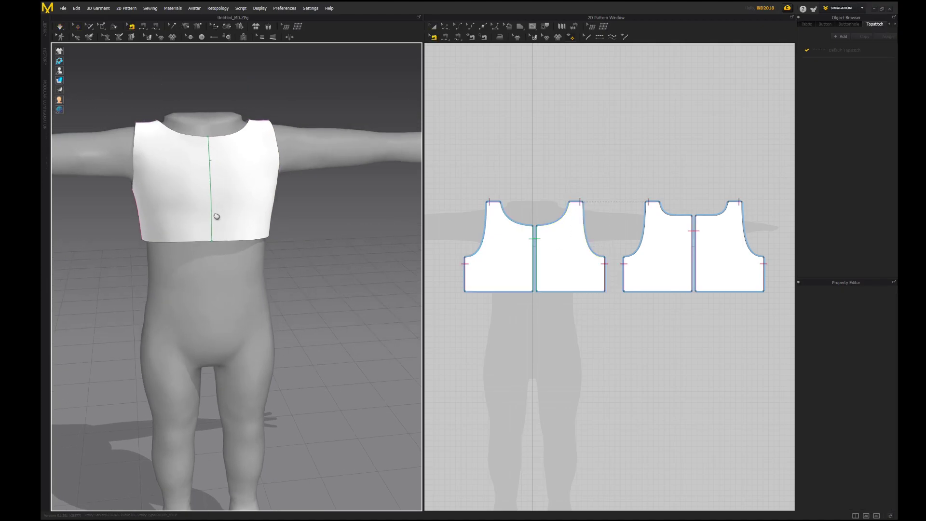
{"action": "right_click_drag", "start_coordinate": [216, 215], "coordinate": [290, 218]}
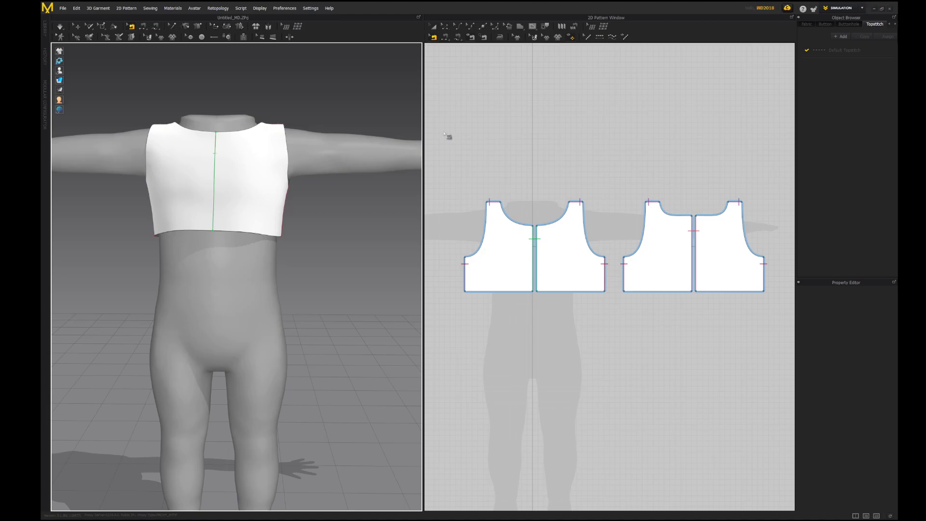
Select all four front and back bodice pieces and freeze them in their draped shape
{"action": "left_click", "coordinate": [432, 27]}
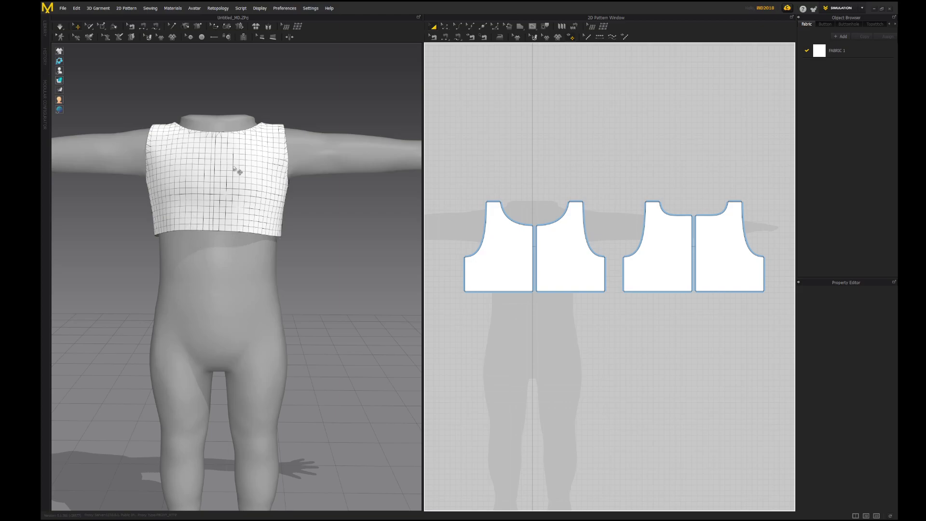
{"action": "left_click", "coordinate": [499, 269]}
{"action": "left_click", "coordinate": [571, 262], "text": "shift"}
{"action": "left_click", "coordinate": [670, 270], "text": "shift"}
{"action": "left_click", "coordinate": [732, 261], "text": "shift"}
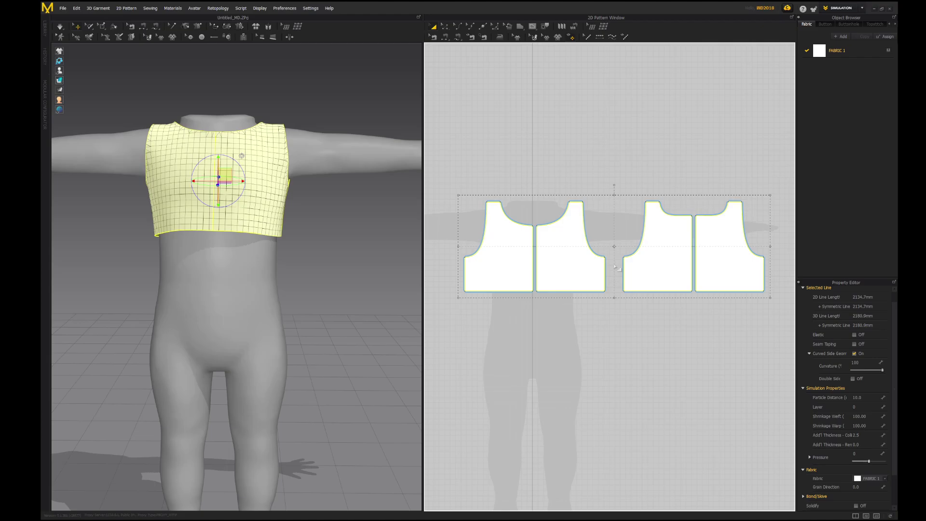
{"action": "key", "text": "ctrl+k"}
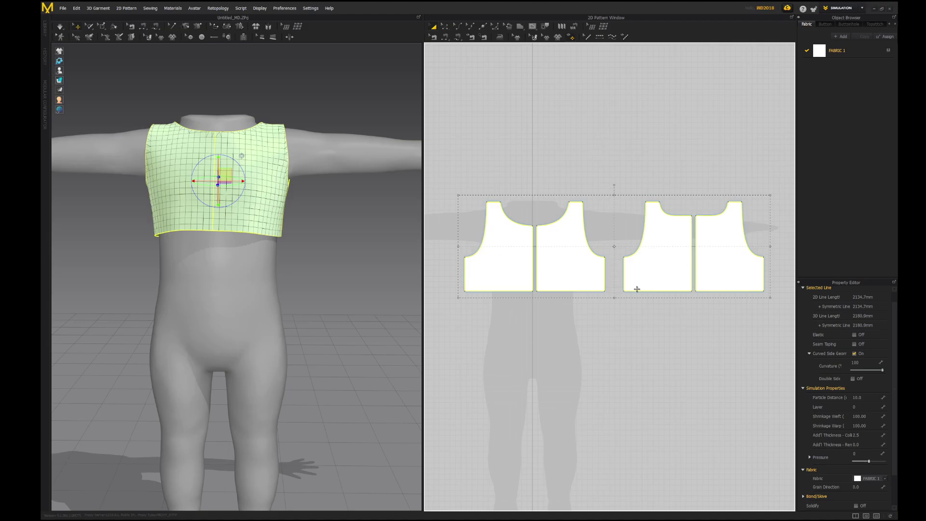
{"action": "left_click", "coordinate": [640, 315]}
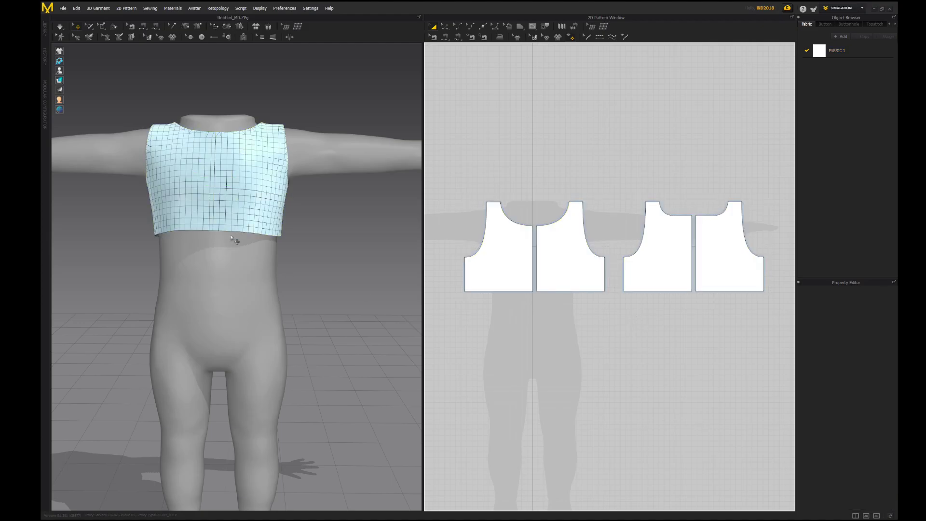
{"action": "right_click_drag", "start_coordinate": [254, 217], "coordinate": [67, 222]}
{"action": "right_click_drag", "start_coordinate": [208, 187], "coordinate": [198, 187]}
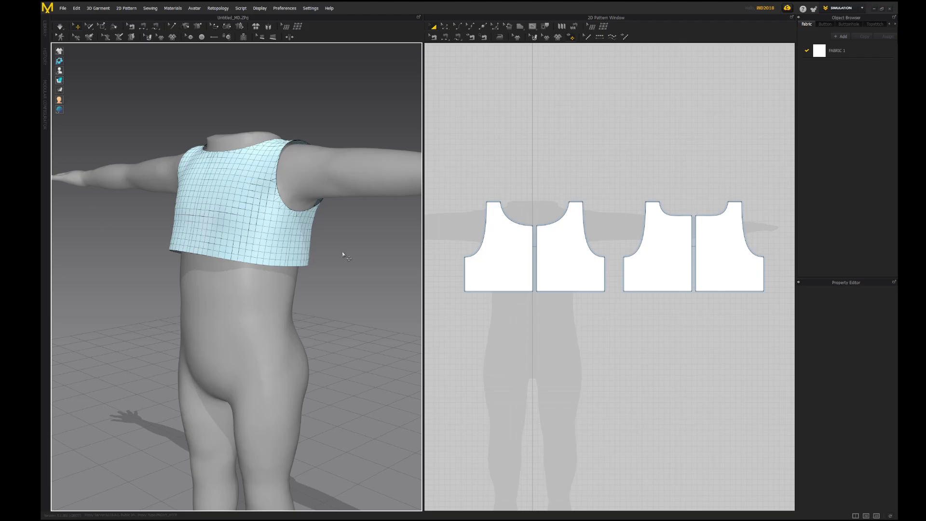
{"action": "right_click_drag", "start_coordinate": [343, 252], "coordinate": [311, 274]}
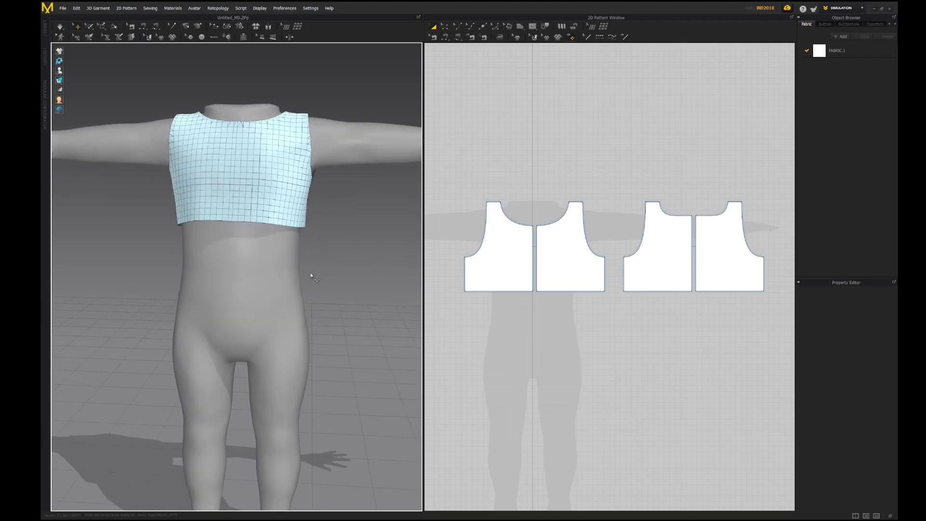
{"action": "scroll", "coordinate": [311, 273], "scroll_direction": "down", "scroll_amount": 5}
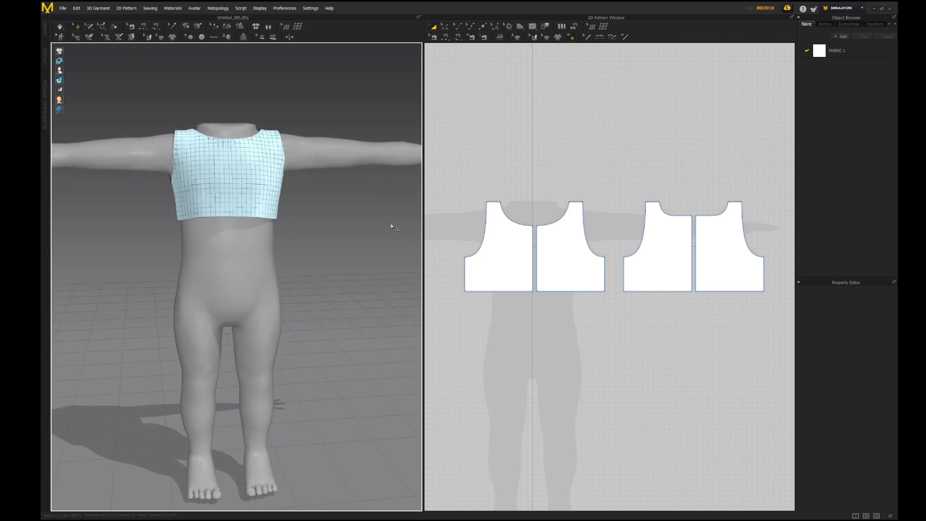
Study the skirt's shape and length in the dress reference image before drafting the skirt pattern
{"action": "left_click", "coordinate": [520, 26]}
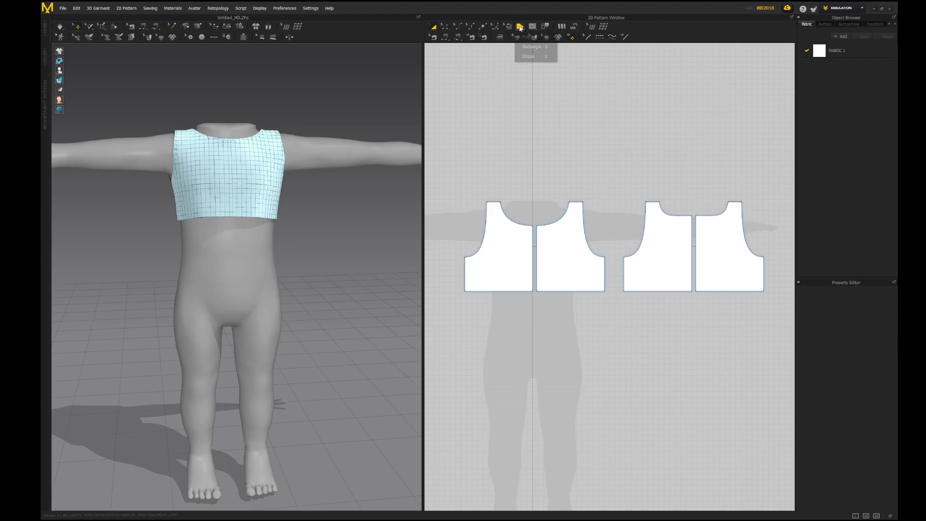
{"action": "left_click", "coordinate": [532, 46]}
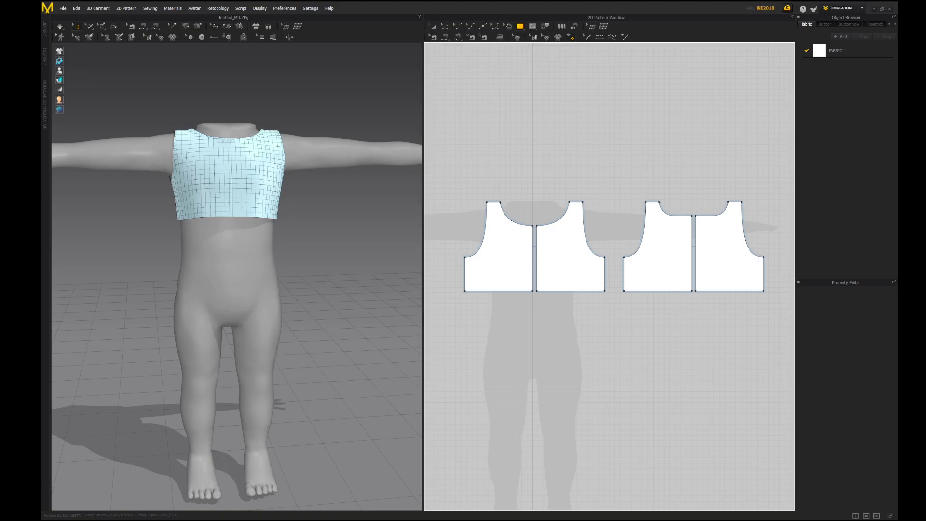
{"action": "key", "text": "alt+Tab"}
{"action": "left_click_drag", "start_coordinate": [250, 149], "coordinate": [298, 94]}
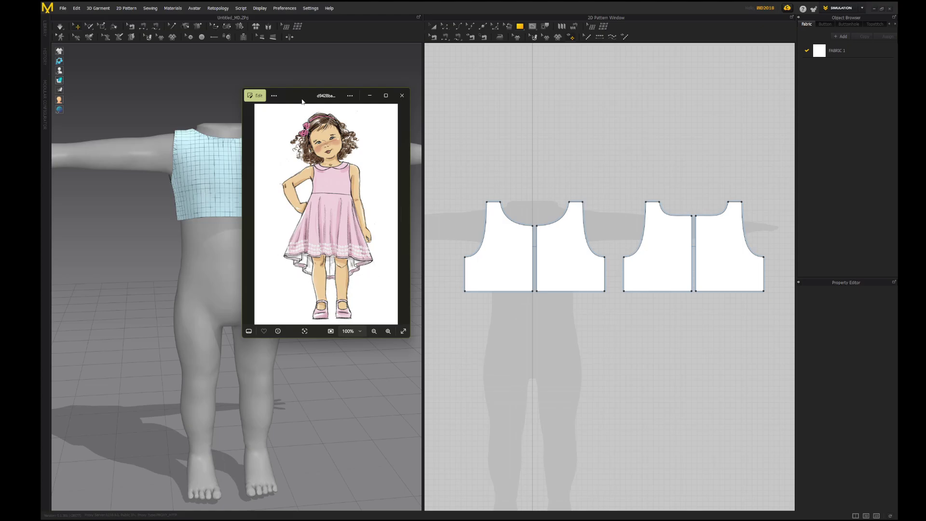
{"action": "left_click_drag", "start_coordinate": [302, 101], "coordinate": [3, 103]}
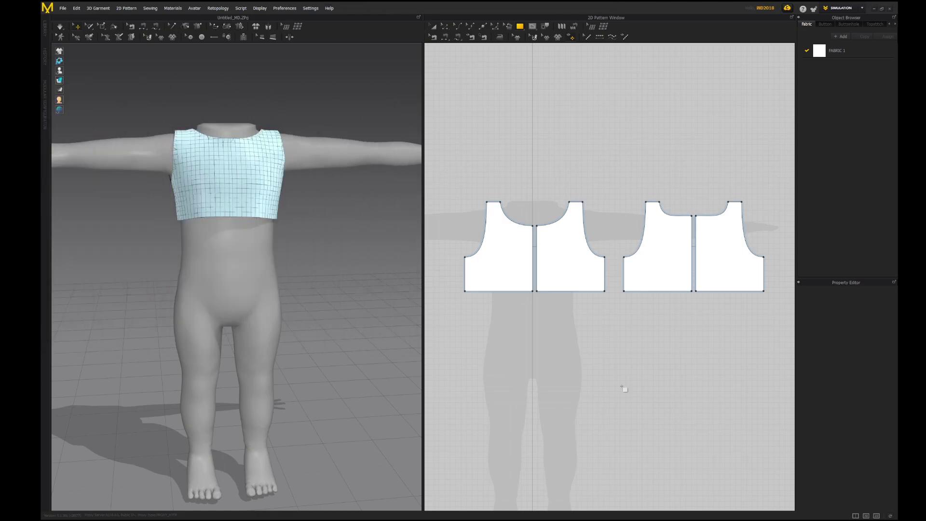
{"action": "scroll", "coordinate": [587, 388], "scroll_direction": "down", "scroll_amount": 3}
{"action": "right_click_drag", "start_coordinate": [587, 389], "coordinate": [622, 302]}
{"action": "scroll", "coordinate": [622, 301], "scroll_direction": "up", "scroll_amount": 3}
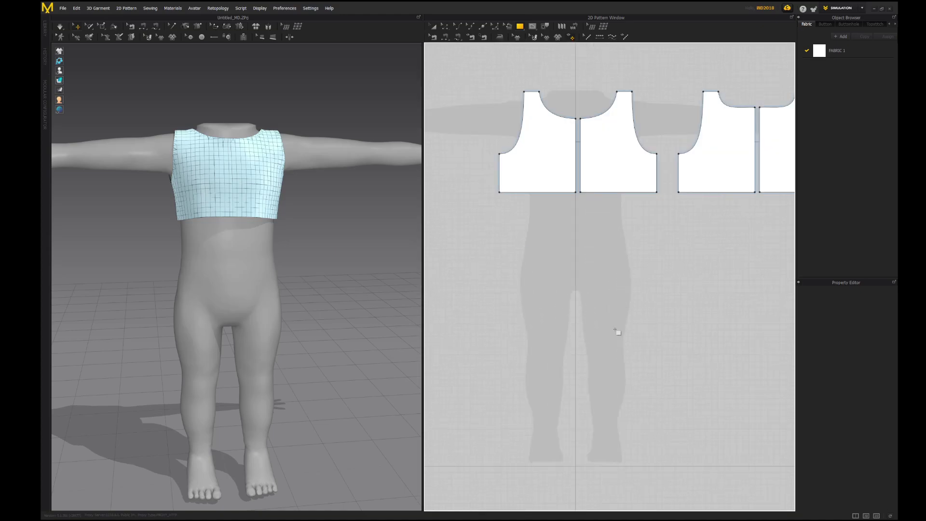
{"action": "middle_click_drag", "start_coordinate": [615, 357], "coordinate": [609, 315]}
{"action": "scroll", "coordinate": [609, 316], "scroll_direction": "down", "scroll_amount": 1}
{"action": "scroll", "coordinate": [609, 316], "scroll_direction": "down", "scroll_amount": 1}
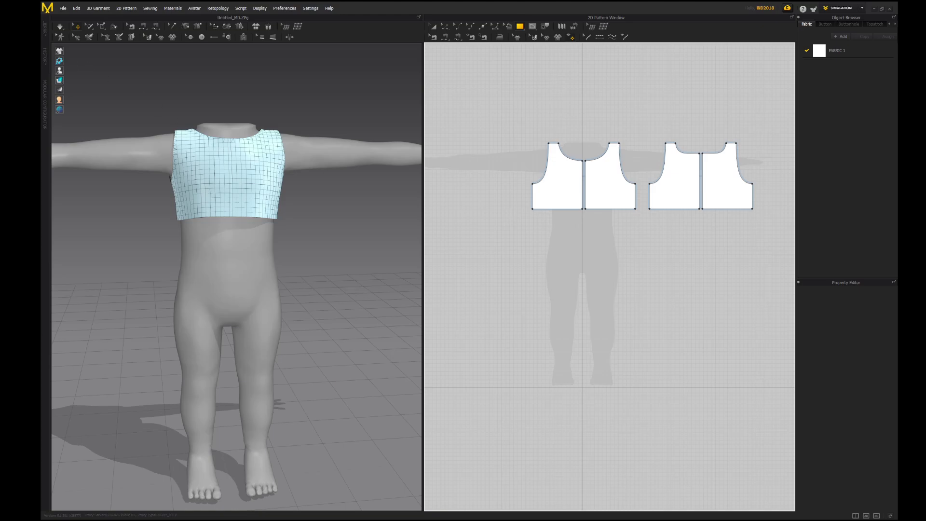
{"action": "left_click_drag", "start_coordinate": [41, 124], "coordinate": [452, 124]}
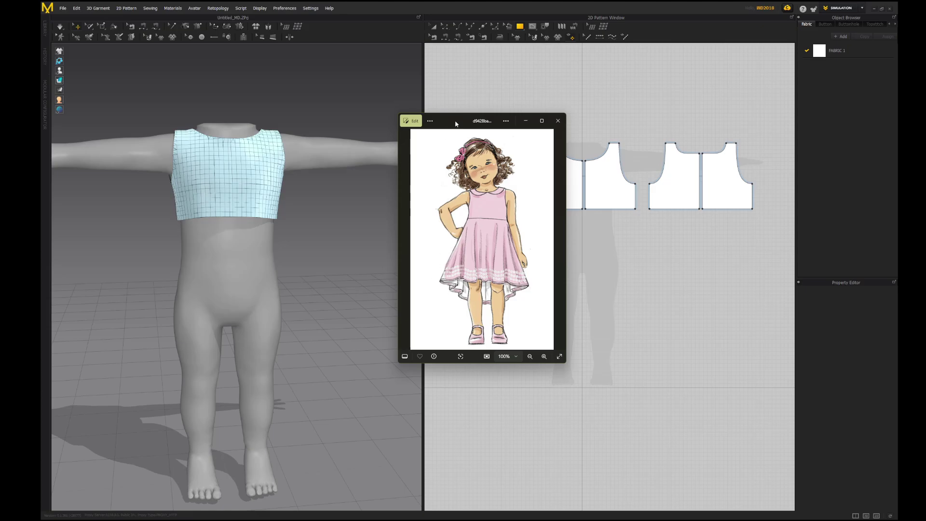
{"action": "left_click_drag", "start_coordinate": [456, 124], "coordinate": [20, 124]}
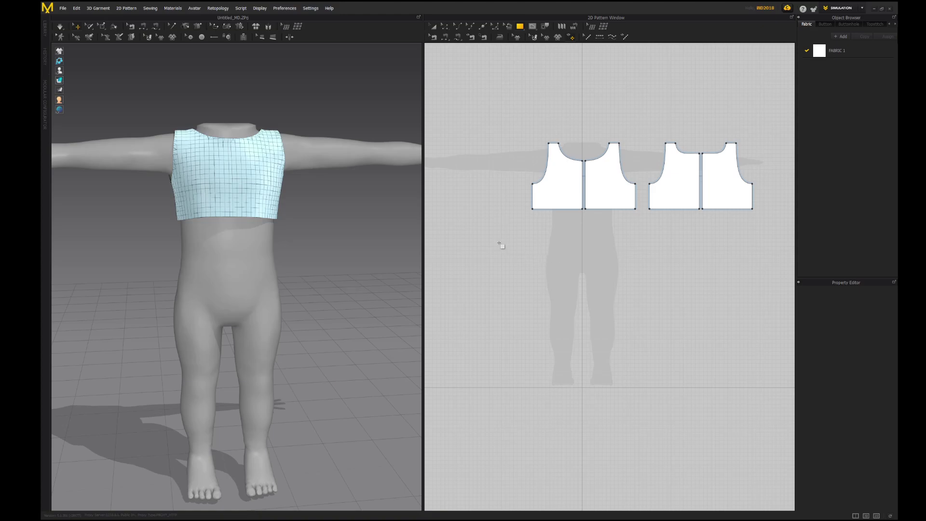
Draw a rectangular front skirt pattern about 590 mm wide just below the front bodice pieces
{"action": "scroll", "coordinate": [501, 243], "scroll_direction": "down", "scroll_amount": 2}
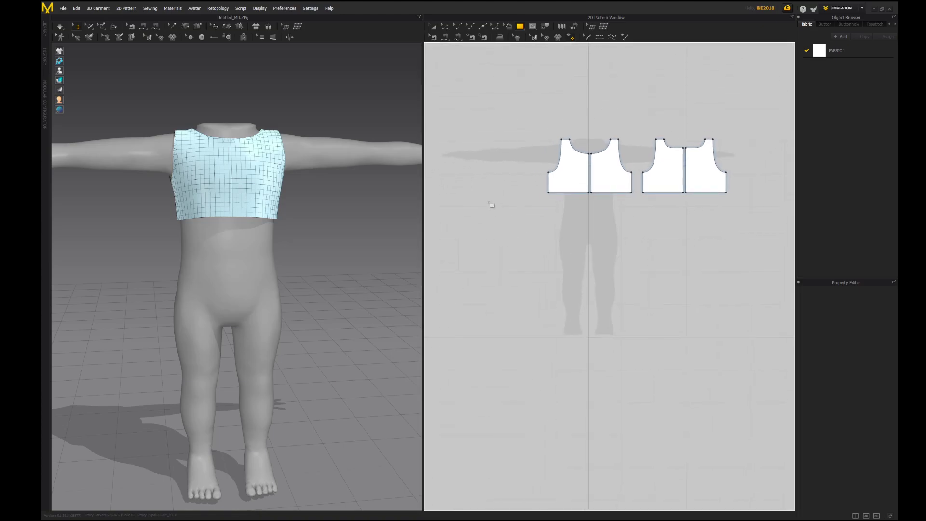
{"action": "left_click_drag", "start_coordinate": [481, 198], "coordinate": [669, 273]}
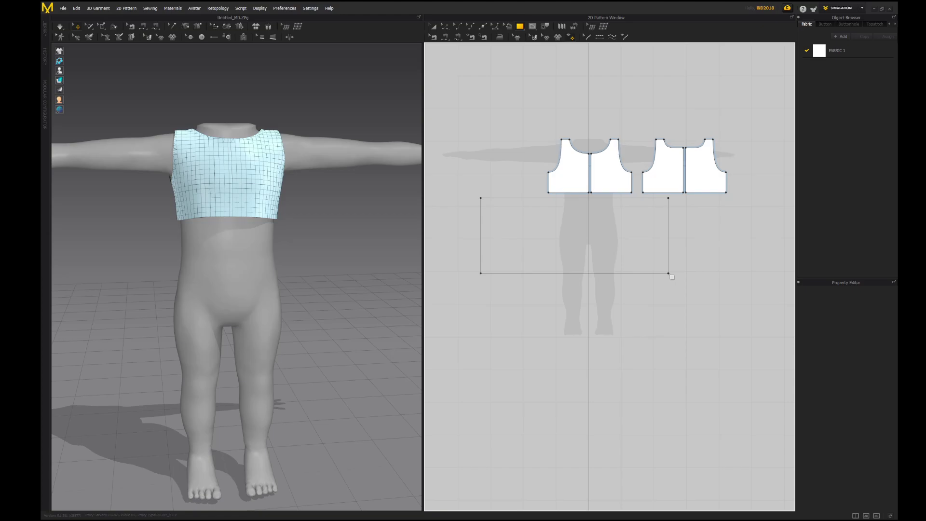
{"action": "left_click_drag", "start_coordinate": [668, 274], "coordinate": [673, 277]}
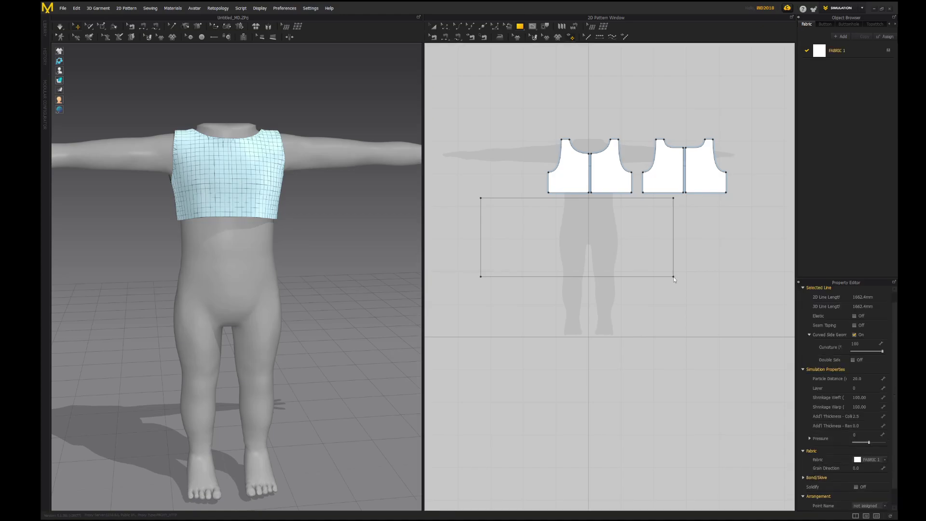
Center the skirt rectangle under the front bodice pieces in the 2D pattern layout
{"action": "right_click_drag", "start_coordinate": [278, 317], "coordinate": [217, 284]}
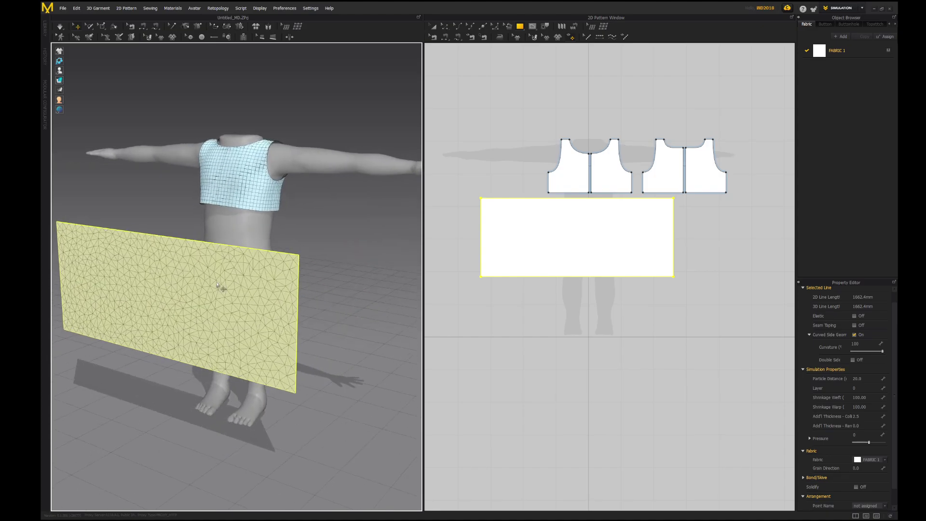
{"action": "left_click", "coordinate": [433, 27]}
{"action": "left_click", "coordinate": [604, 240]}
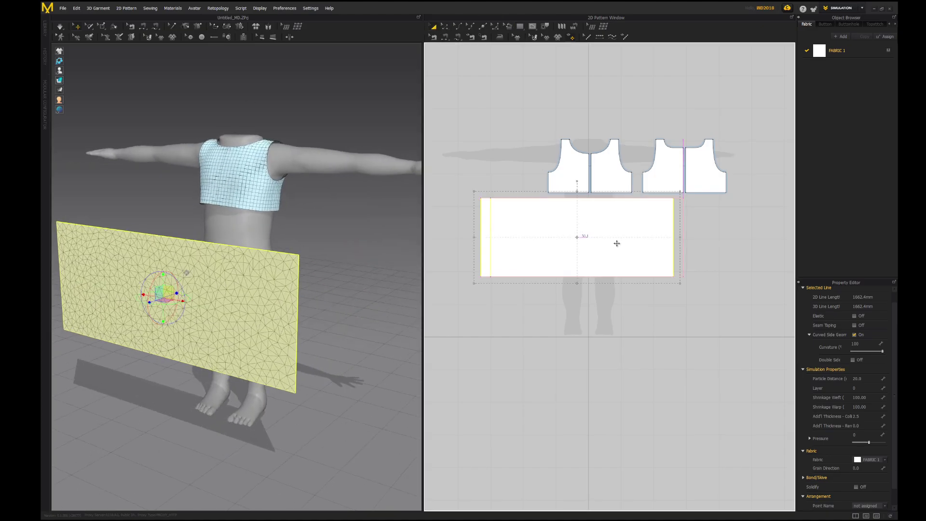
{"action": "left_click_drag", "start_coordinate": [617, 243], "coordinate": [610, 251]}
Position the skirt panel in 3D so it is centered close in front of the avatar, below the bodice
{"action": "right_click_drag", "start_coordinate": [237, 284], "coordinate": [204, 337]}
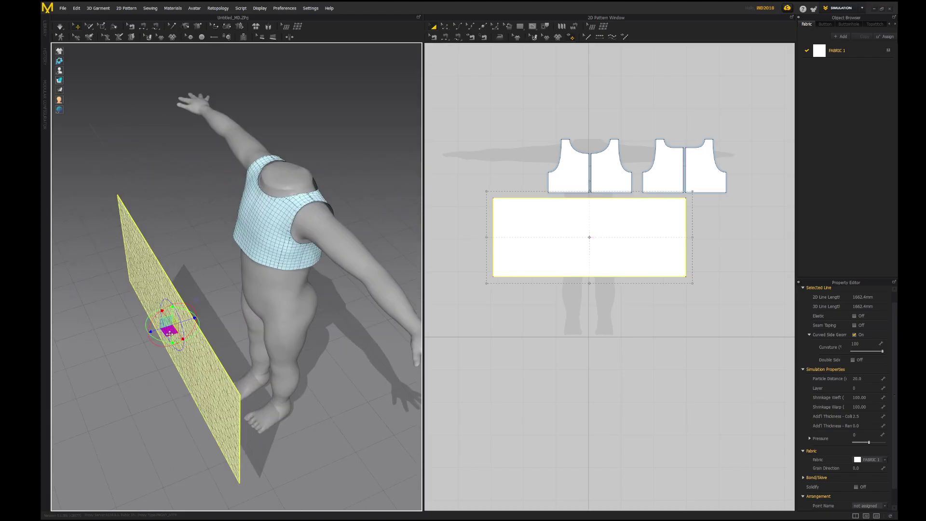
{"action": "left_click_drag", "start_coordinate": [169, 334], "coordinate": [225, 307]}
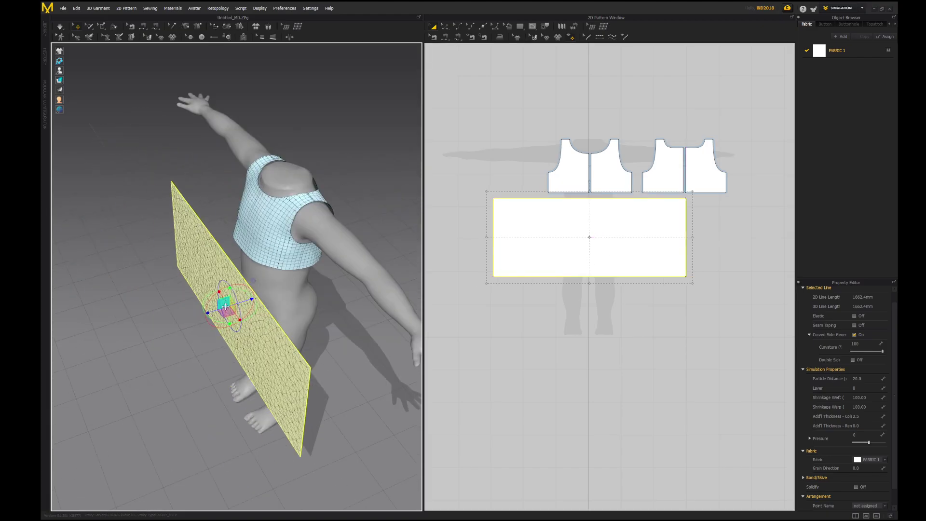
{"action": "right_click_drag", "start_coordinate": [225, 307], "coordinate": [304, 316]}
{"action": "left_click_drag", "start_coordinate": [241, 325], "coordinate": [257, 326]}
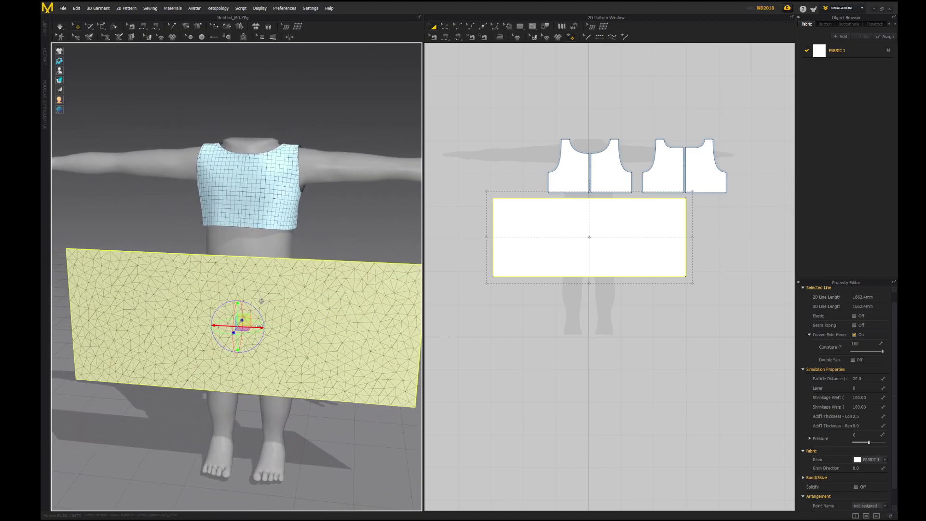
{"action": "right_click_drag", "start_coordinate": [258, 327], "coordinate": [236, 326]}
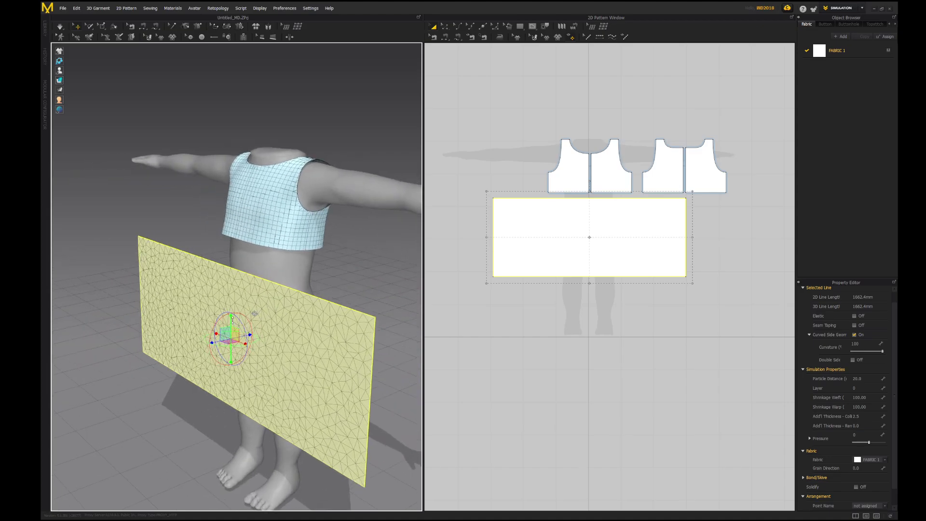
{"action": "left_click_drag", "start_coordinate": [232, 318], "coordinate": [237, 303]}
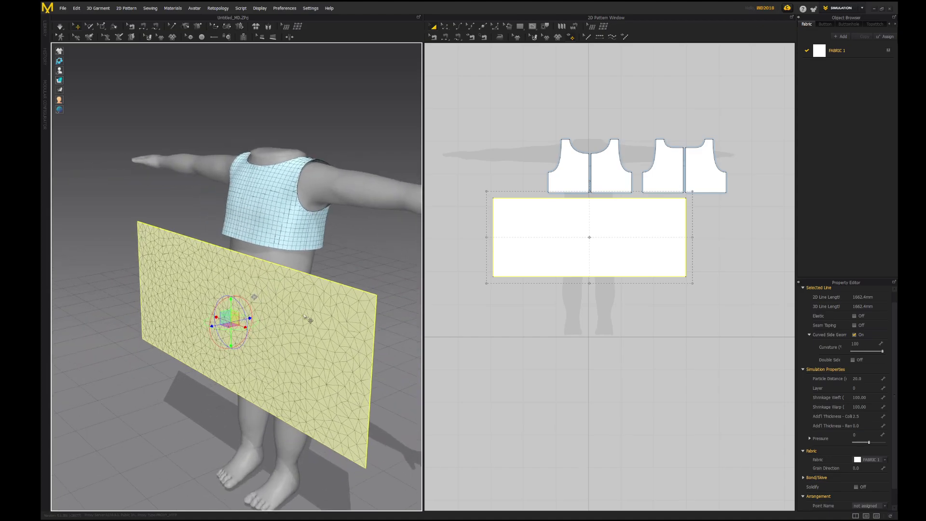
Set the skirt panel's particle distance to 15 and turn on Remesh (Beta)
{"action": "double_click", "coordinate": [862, 381]}
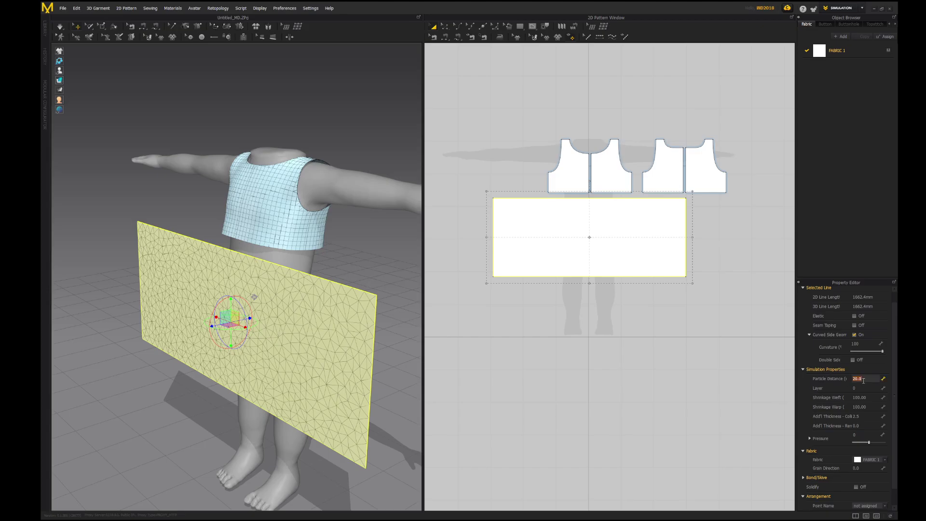
{"action": "type", "text": "15"}
{"action": "key", "text": "Return"}
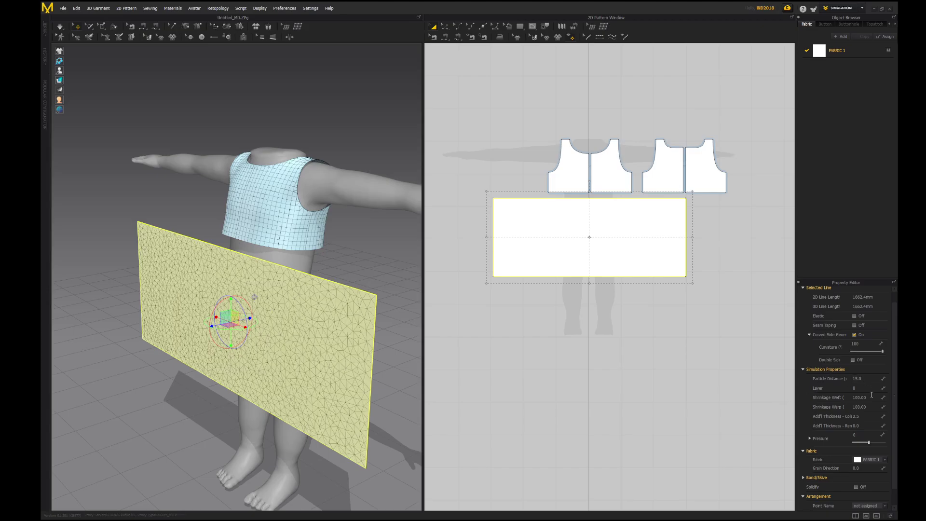
{"action": "scroll", "coordinate": [875, 428], "scroll_direction": "down", "scroll_amount": 1}
{"action": "left_click", "coordinate": [856, 506]}
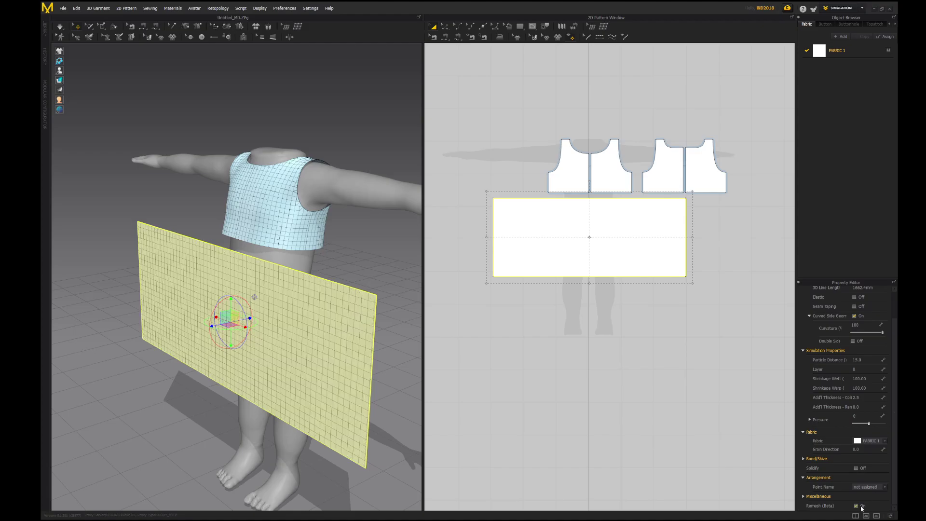
Raise the skirt panel slightly toward the bodice hem on the avatar
{"action": "right_click_drag", "start_coordinate": [295, 297], "coordinate": [329, 261]}
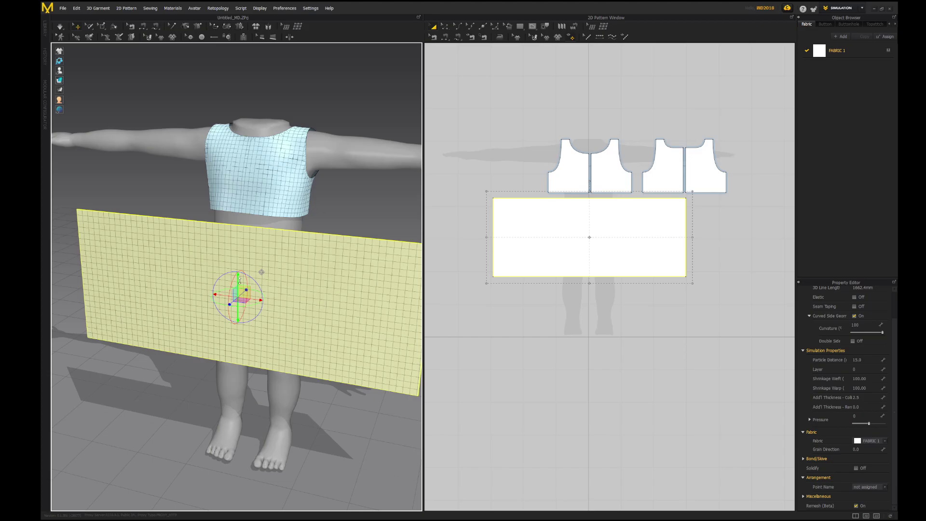
{"action": "left_click_drag", "start_coordinate": [238, 280], "coordinate": [239, 274]}
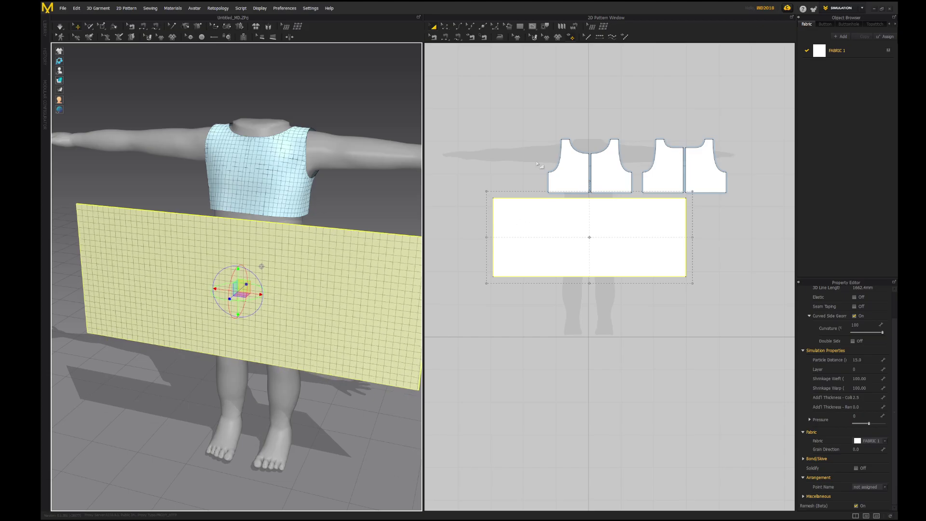
Split the skirt panel's top edge into two equal segments at its midpoint using Uniform Split
{"action": "scroll", "coordinate": [588, 218], "scroll_direction": "up", "scroll_amount": 3}
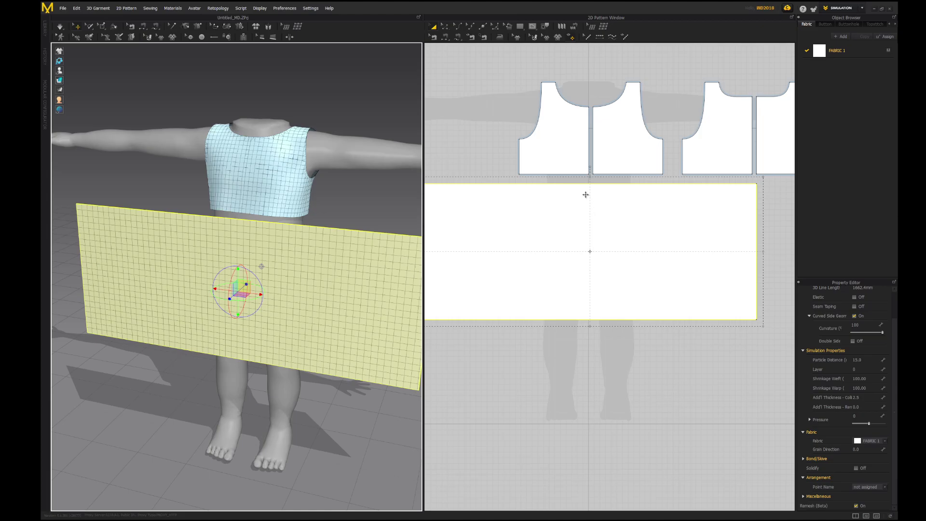
{"action": "scroll", "coordinate": [634, 186], "scroll_direction": "down", "scroll_amount": 1}
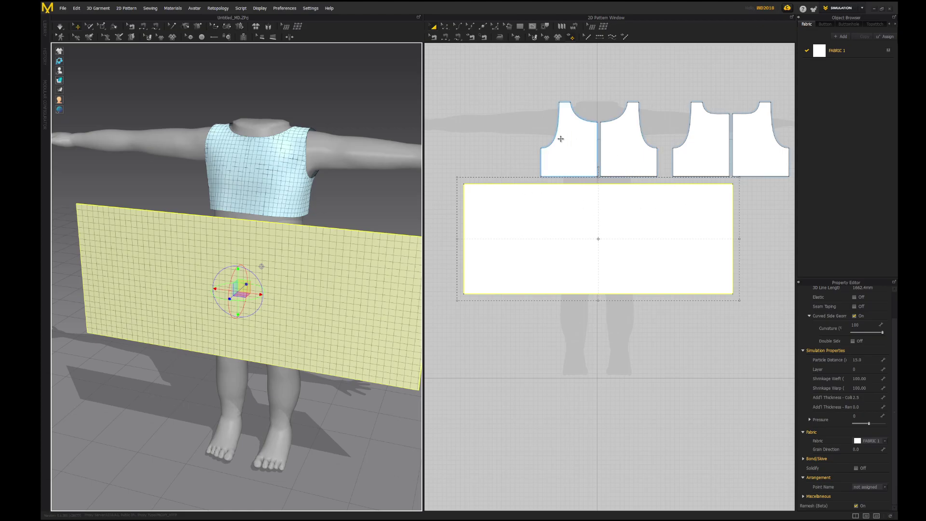
{"action": "left_click", "coordinate": [447, 28]}
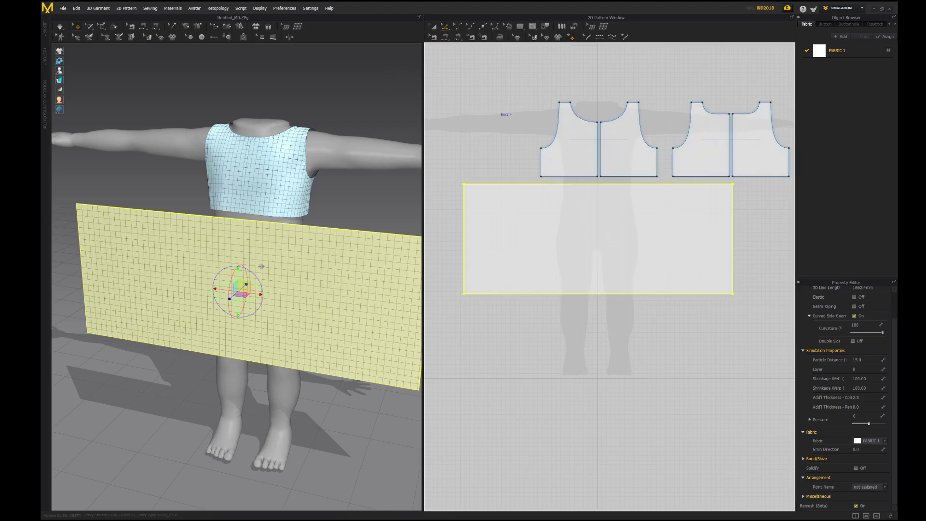
{"action": "left_click", "coordinate": [589, 184]}
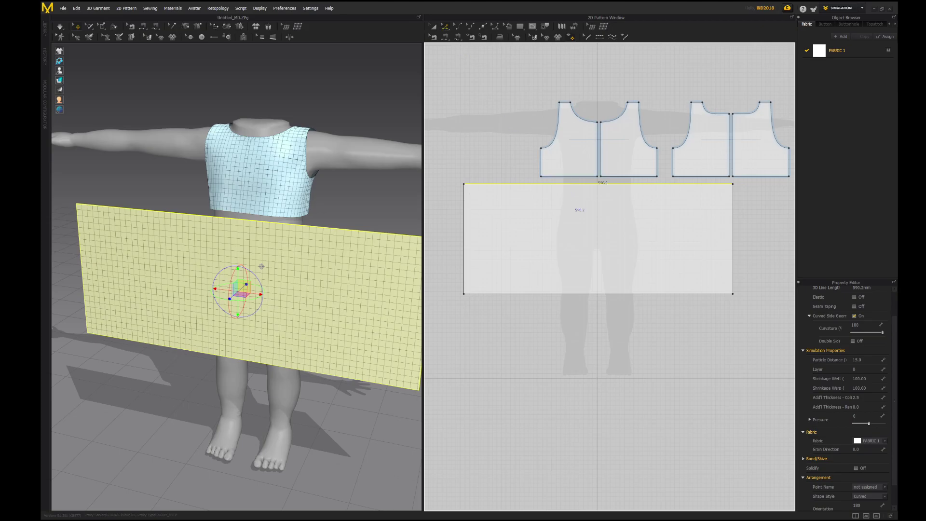
{"action": "left_click", "coordinate": [732, 184]}
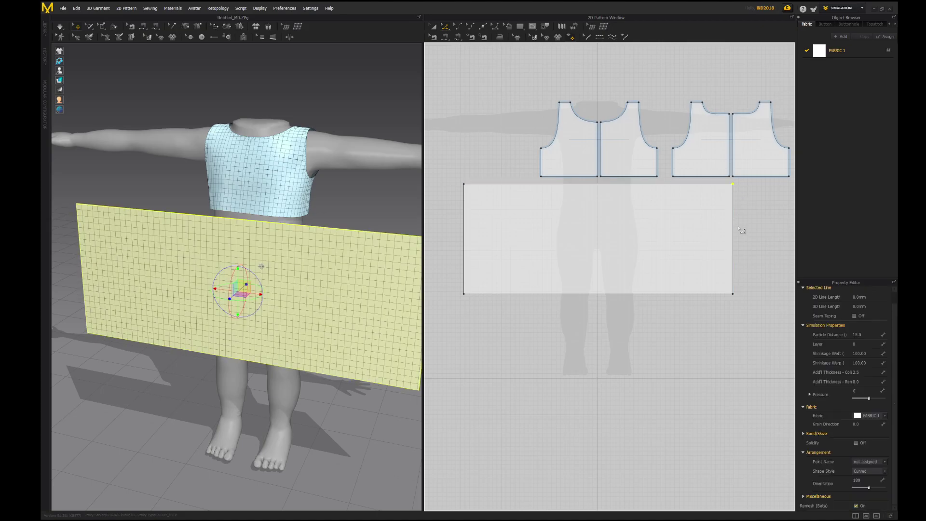
{"action": "left_click", "coordinate": [654, 185]}
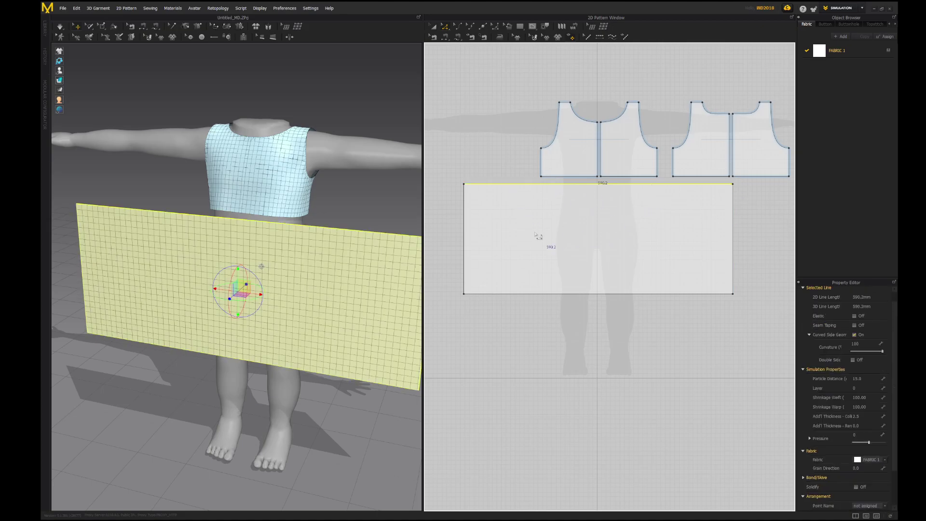
{"action": "right_click", "coordinate": [563, 186]}
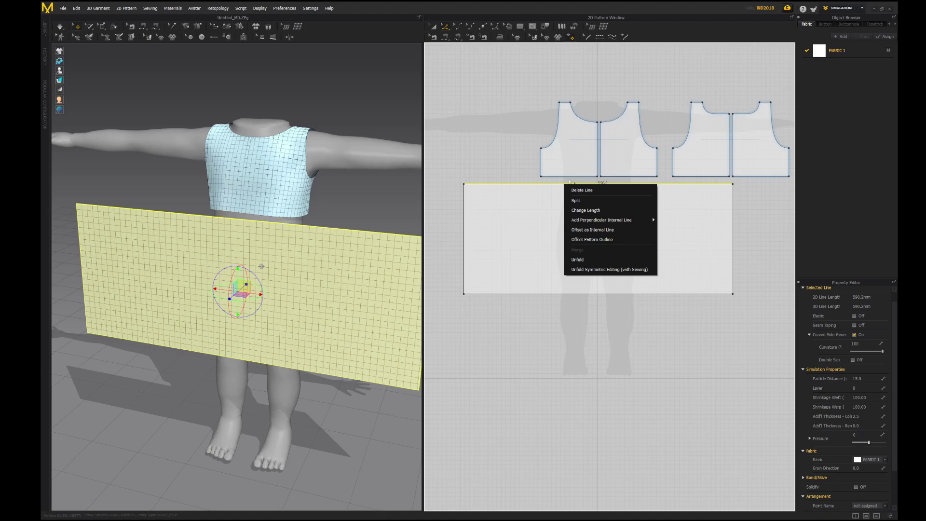
{"action": "left_click", "coordinate": [596, 202]}
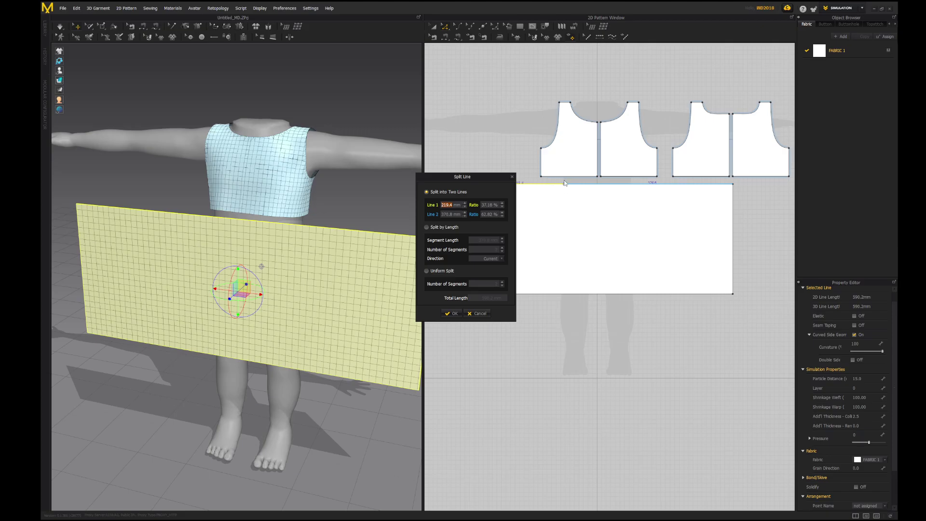
{"action": "left_click_drag", "start_coordinate": [454, 176], "coordinate": [349, 103]}
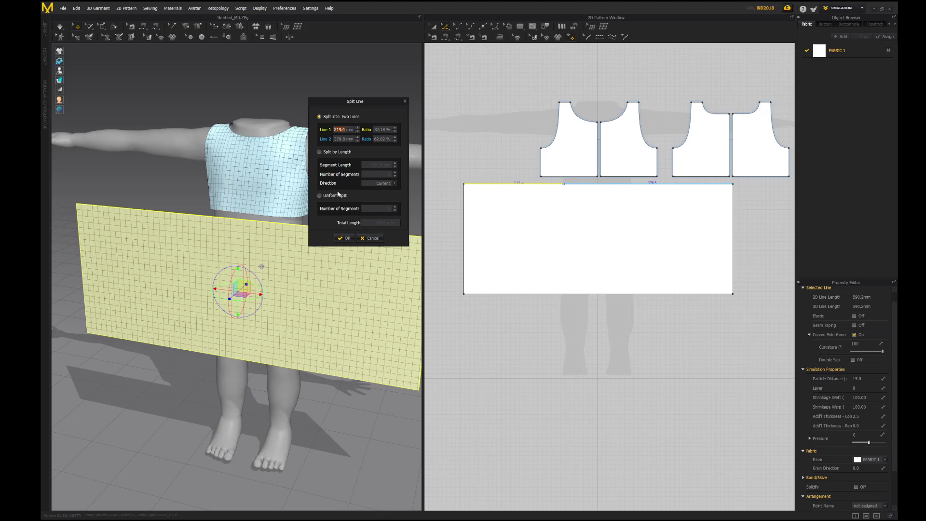
{"action": "left_click", "coordinate": [319, 196]}
{"action": "left_click", "coordinate": [346, 238]}
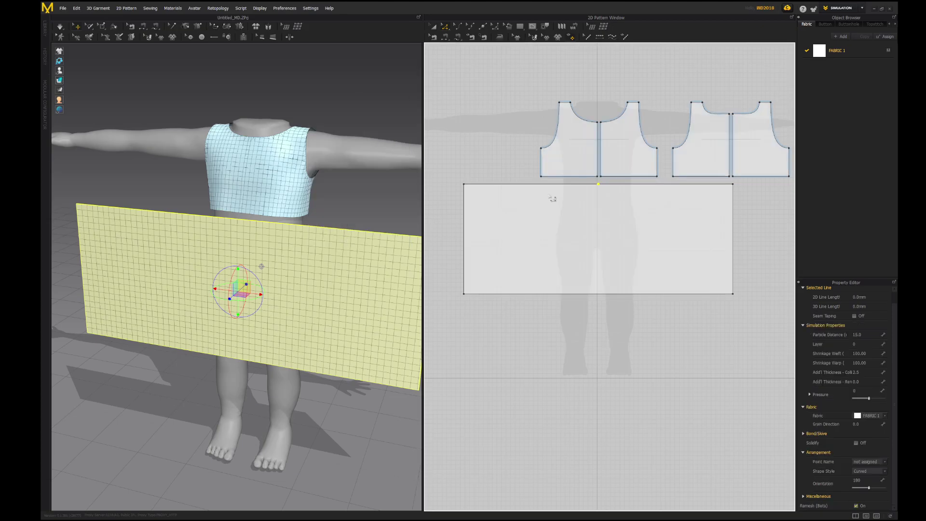
Narrow the skirt panel in the 2D layout by pulling both side edges inward while keeping its height
{"action": "key", "text": "a"}
{"action": "left_click", "coordinate": [620, 246]}
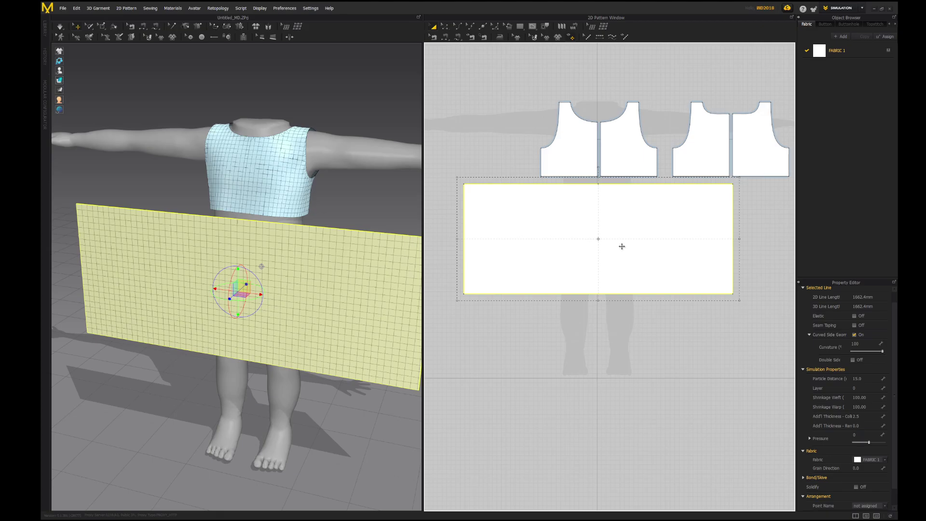
{"action": "scroll", "coordinate": [634, 246], "scroll_direction": "down", "scroll_amount": 1}
{"action": "right_click_drag", "start_coordinate": [634, 246], "coordinate": [600, 238]}
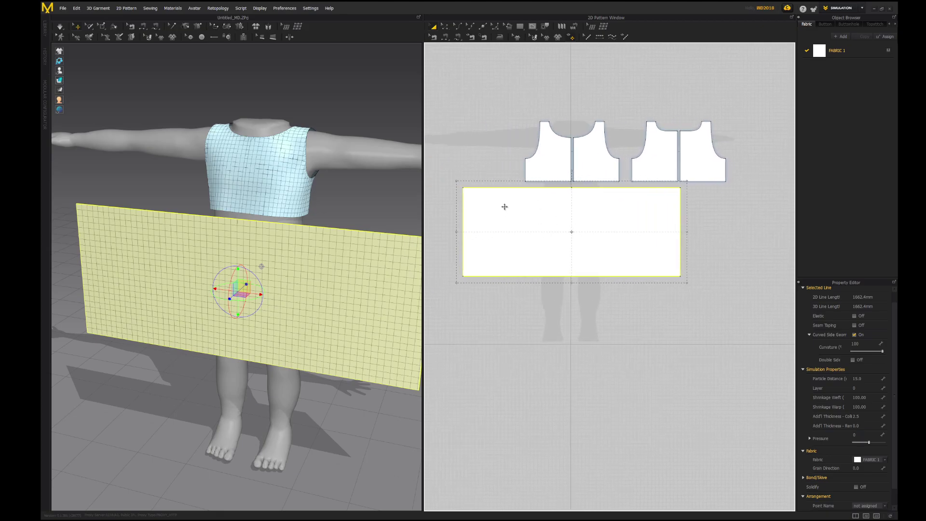
{"action": "mouse_move", "coordinate": [310, 299]}
{"action": "right_mouse_down"}
{"action": "mouse_move", "coordinate": [254, 296]}
{"action": "mouse_move", "coordinate": [321, 291]}
{"action": "mouse_move", "coordinate": [303, 292]}
{"action": "right_mouse_up"}
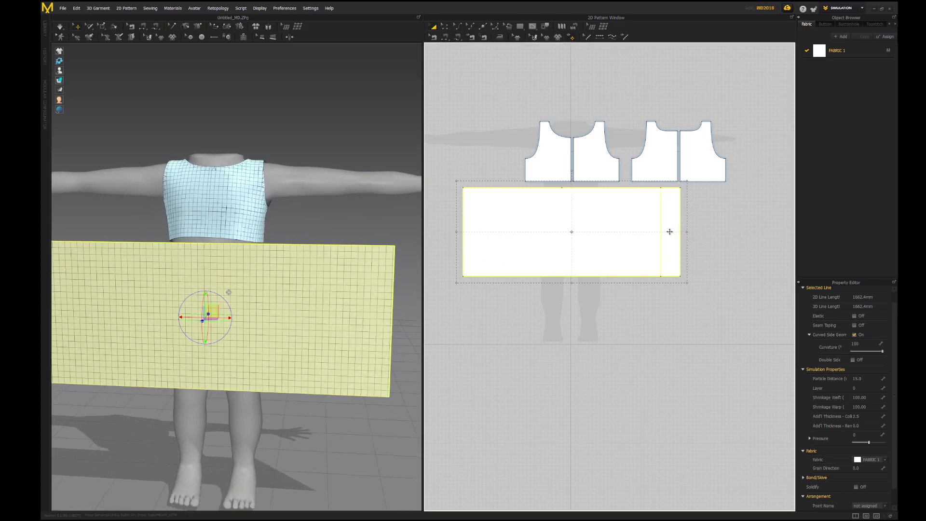
{"action": "left_click_drag", "start_coordinate": [669, 232], "coordinate": [669, 232]}
{"action": "left_click_drag", "start_coordinate": [456, 233], "coordinate": [467, 233]}
Shift the narrowed skirt panel sideways in 3D so it is centered in front of the avatar
{"action": "middle_click_drag", "start_coordinate": [252, 269], "coordinate": [290, 246]}
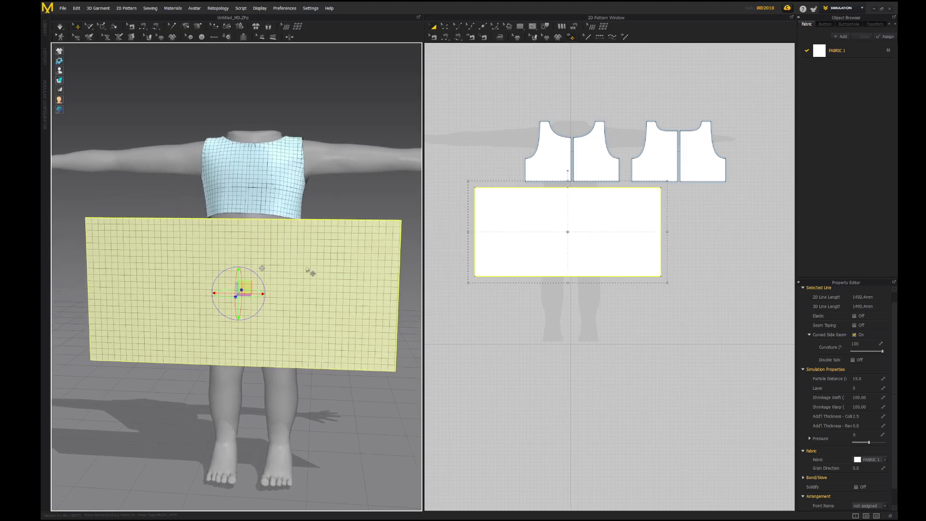
{"action": "mouse_move", "coordinate": [305, 303]}
{"action": "right_mouse_down"}
{"action": "mouse_move", "coordinate": [310, 285]}
{"action": "mouse_move", "coordinate": [306, 303]}
{"action": "right_mouse_up"}
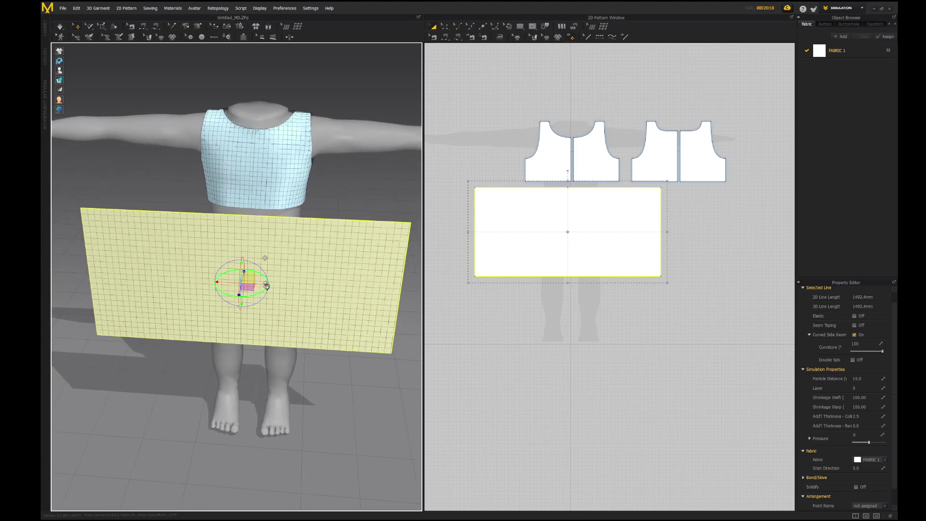
{"action": "left_click_drag", "start_coordinate": [266, 285], "coordinate": [286, 288]}
{"action": "right_click_drag", "start_coordinate": [292, 291], "coordinate": [308, 265]}
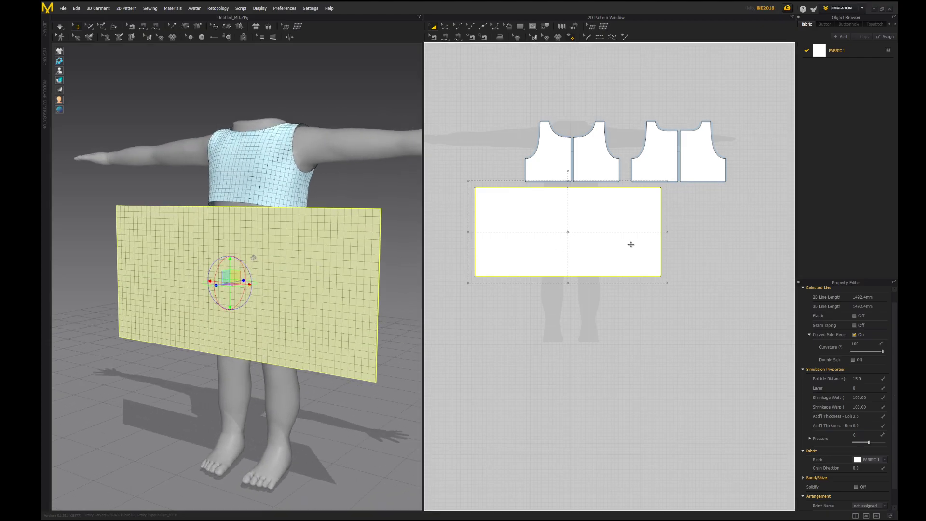
Duplicate the skirt panel beside the original in the 2D layout and align the copy with the front panel in 3D
{"action": "left_click_drag", "start_coordinate": [631, 244], "coordinate": [700, 236]}
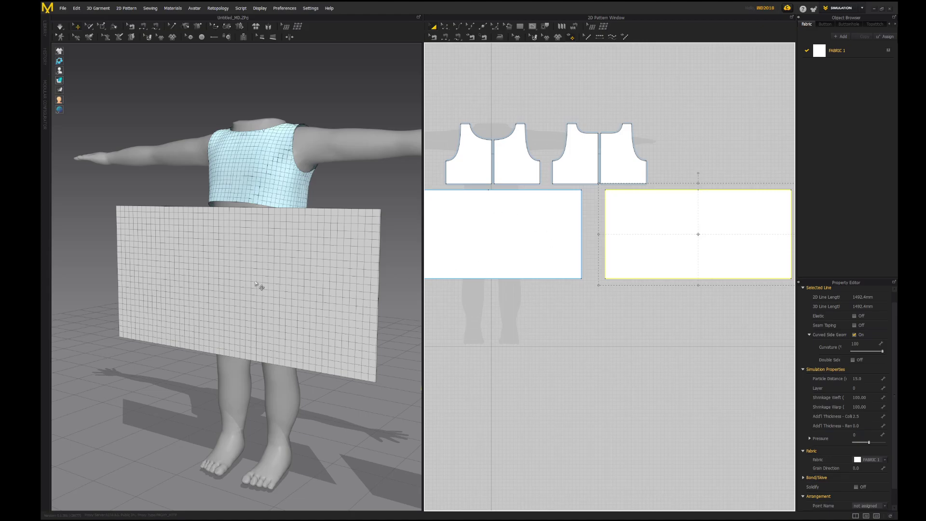
{"action": "scroll", "coordinate": [258, 289], "scroll_direction": "down", "scroll_amount": 3}
{"action": "right_click_drag", "start_coordinate": [256, 296], "coordinate": [317, 291]}
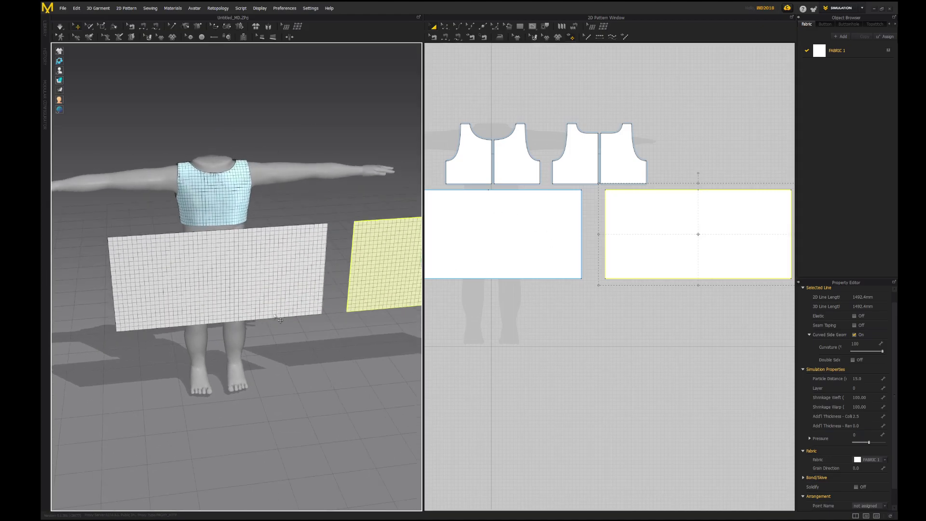
{"action": "middle_click_drag", "start_coordinate": [268, 313], "coordinate": [155, 341]}
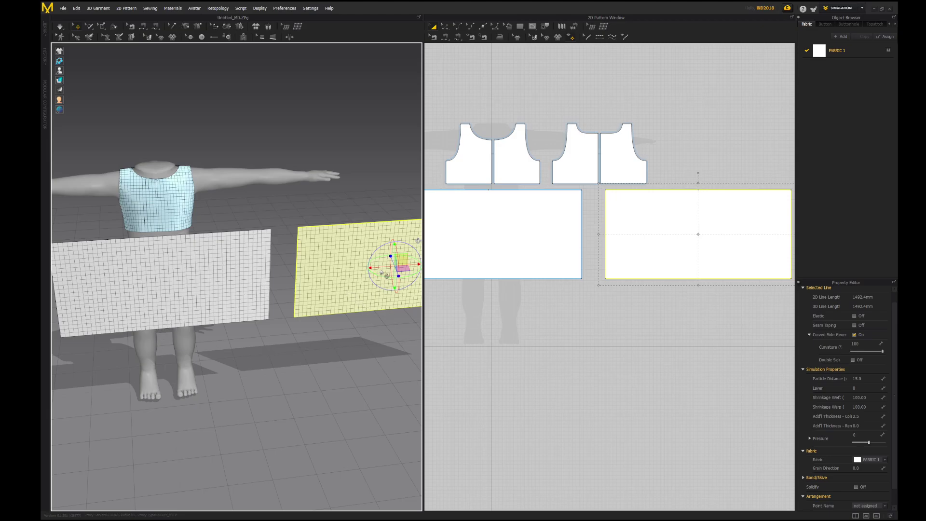
{"action": "left_click_drag", "start_coordinate": [406, 265], "coordinate": [184, 255]}
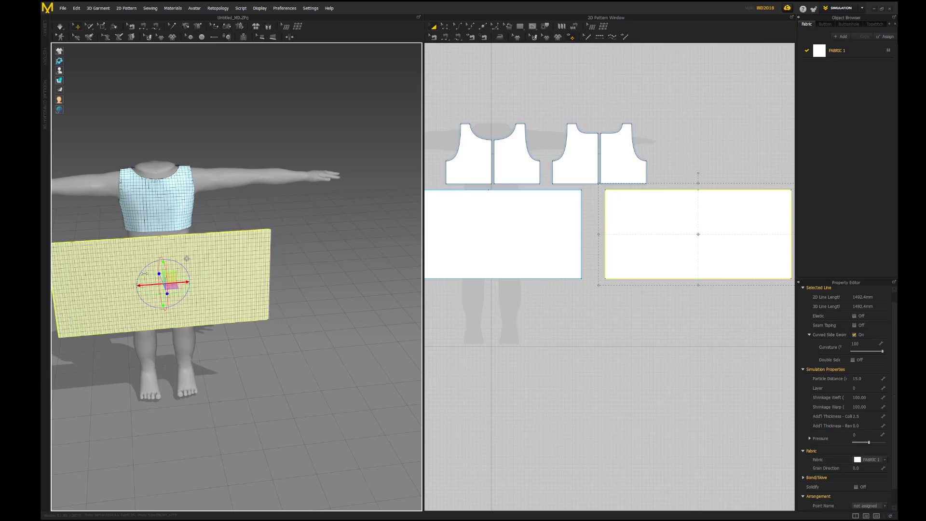
Move the copied skirt panel straight back in 3D so it stands close behind the avatar
{"action": "right_click_drag", "start_coordinate": [184, 258], "coordinate": [227, 281]}
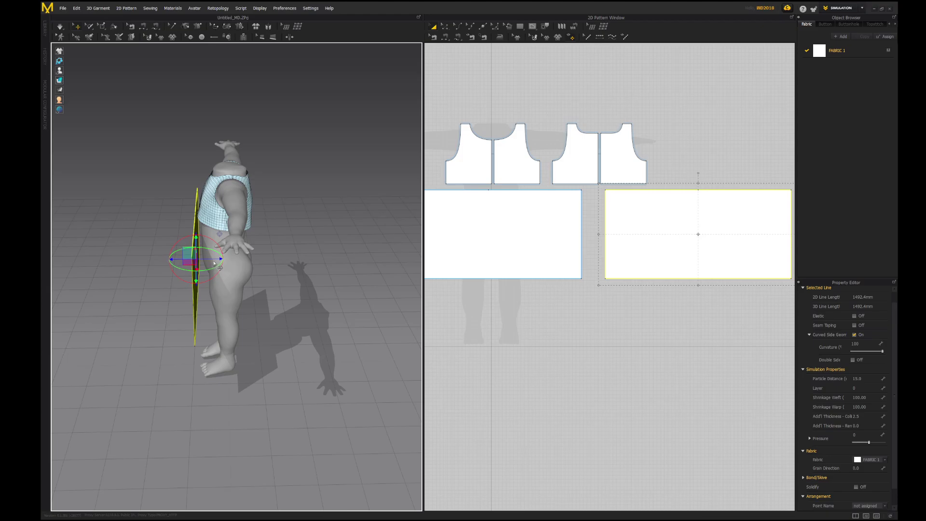
{"action": "left_click_drag", "start_coordinate": [214, 263], "coordinate": [275, 252]}
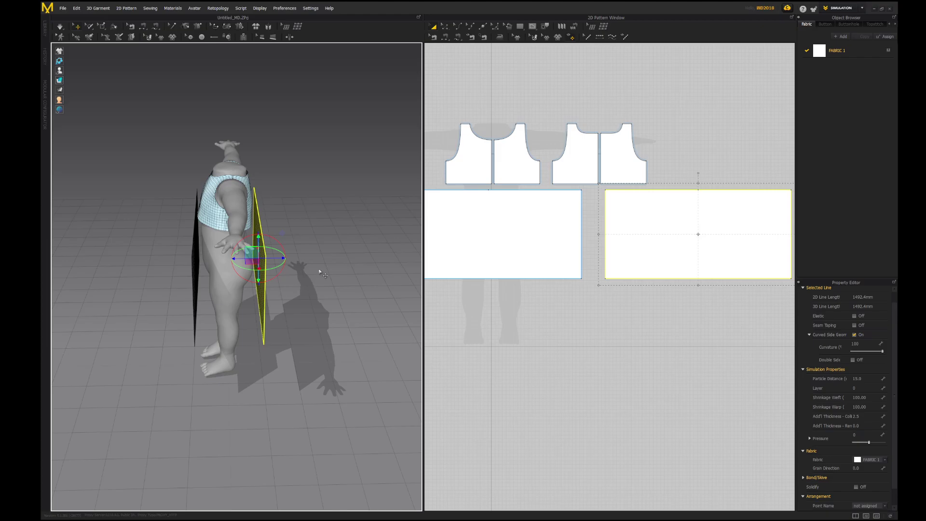
{"action": "right_click_drag", "start_coordinate": [319, 272], "coordinate": [272, 304]}
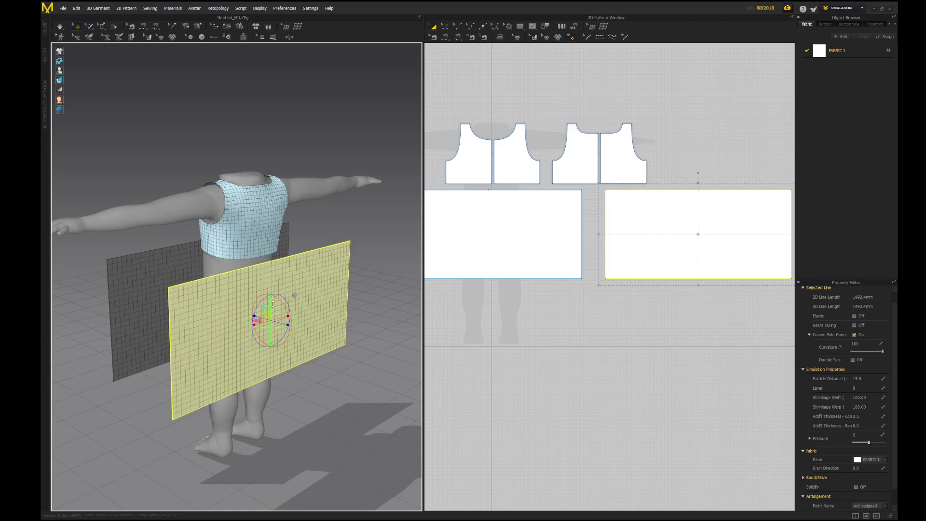
{"action": "right_click_drag", "start_coordinate": [298, 275], "coordinate": [333, 300]}
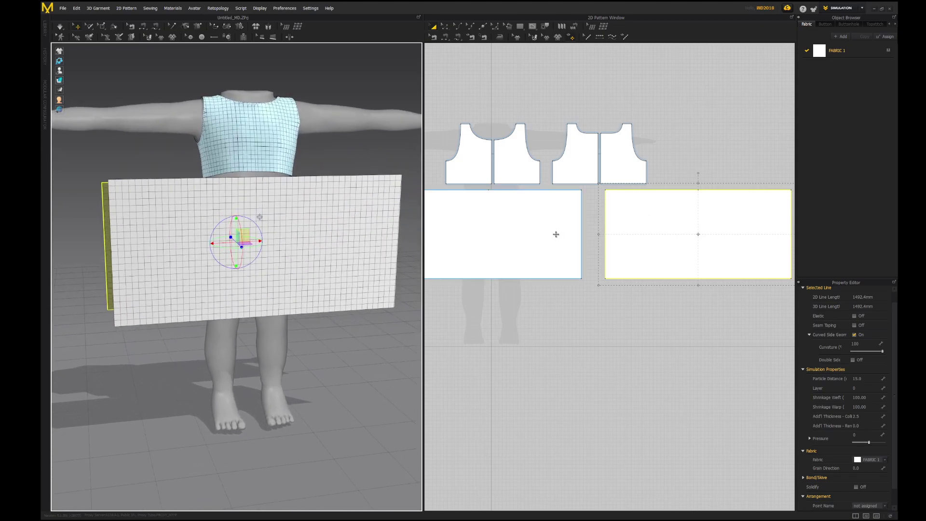
Sew each half of the front skirt panel's top edge to the hem of the front bodice piece above it
{"action": "middle_click_drag", "start_coordinate": [522, 229], "coordinate": [580, 269]}
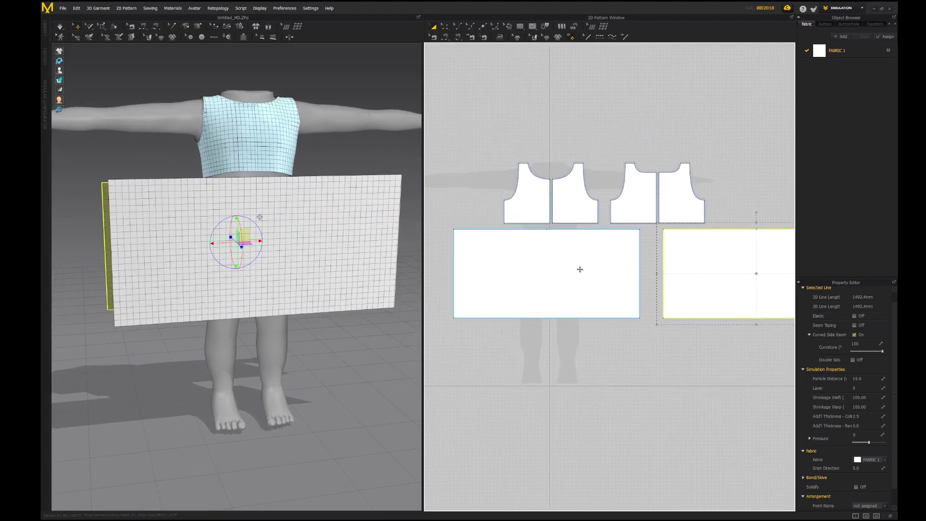
{"action": "left_click", "coordinate": [444, 38]}
{"action": "left_click", "coordinate": [528, 231]}
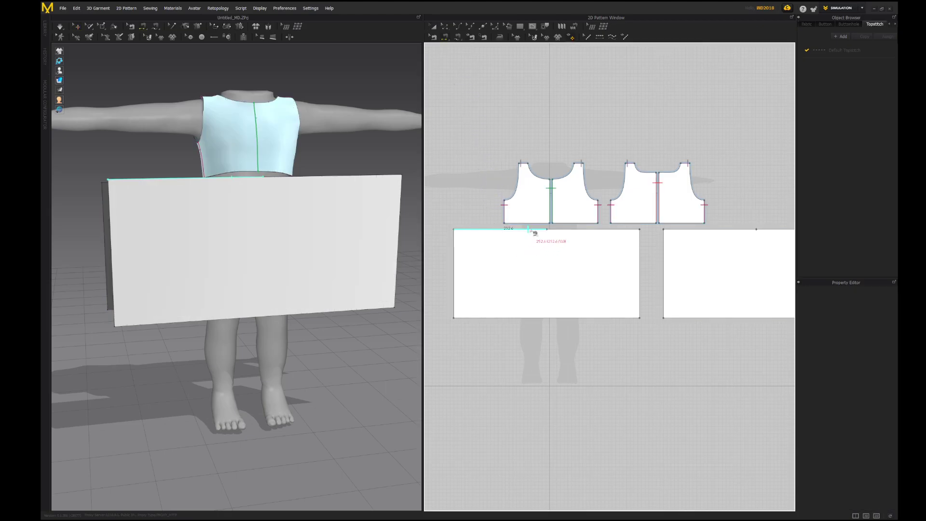
{"action": "left_click", "coordinate": [531, 224]}
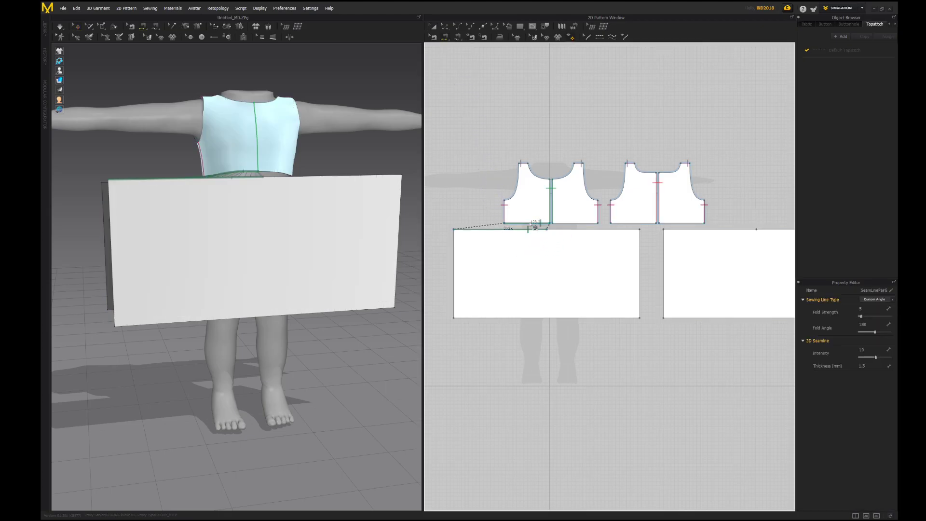
{"action": "left_click", "coordinate": [571, 230]}
{"action": "left_click", "coordinate": [573, 224]}
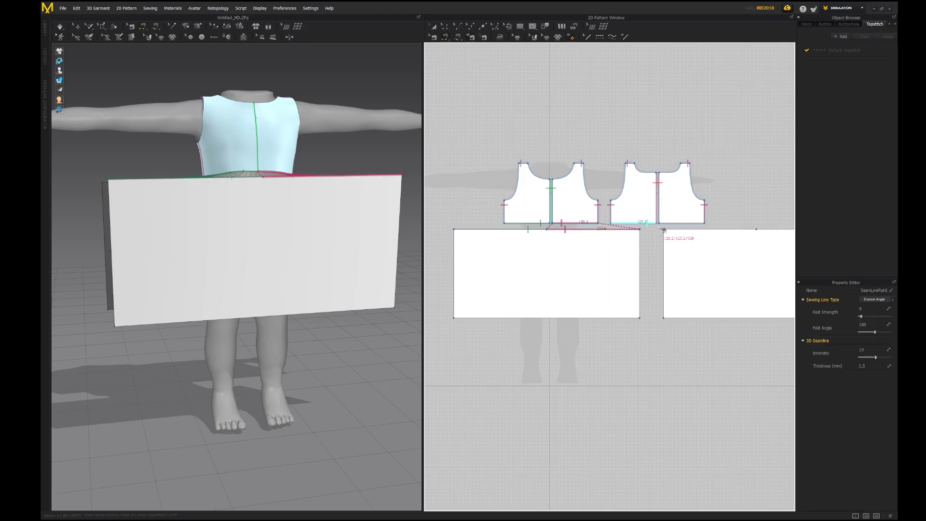
Sew the left and right halves of the back skirt panel's top edge to the matching back bodice hems
{"action": "left_click", "coordinate": [687, 230]}
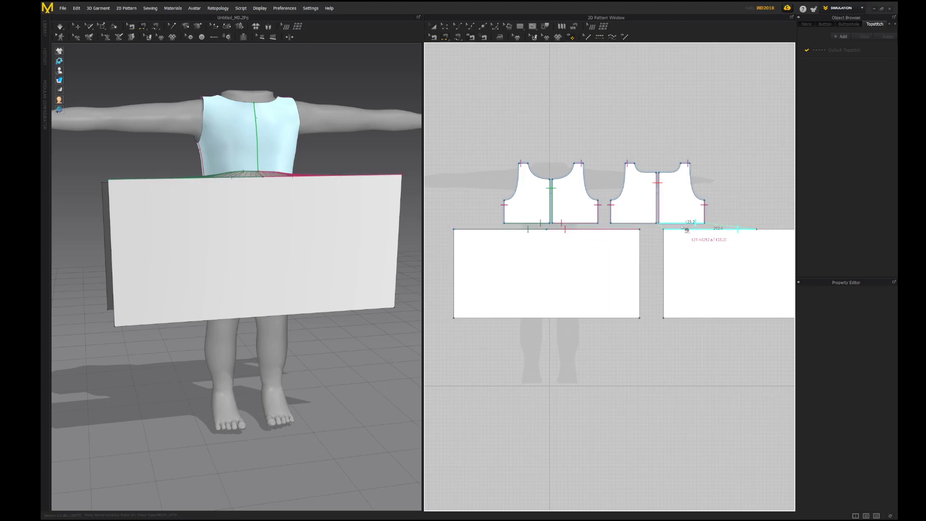
{"action": "left_click", "coordinate": [646, 224]}
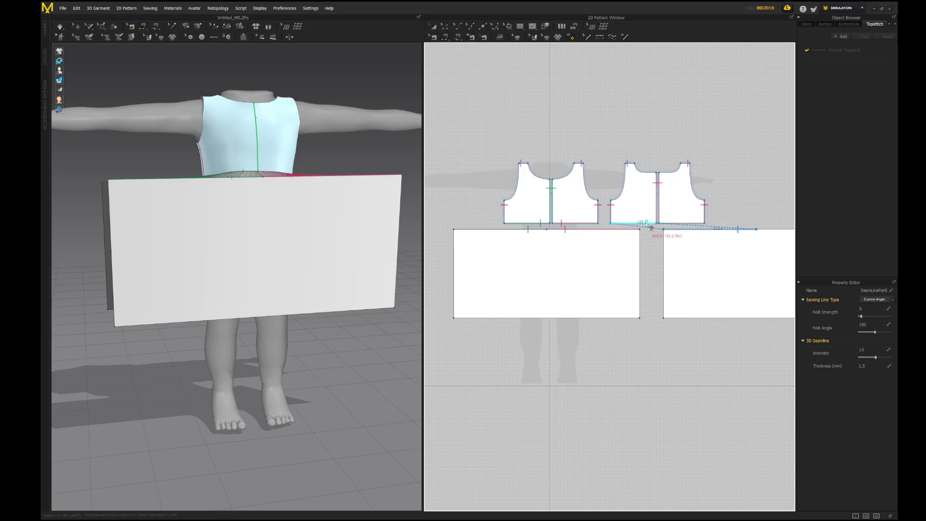
{"action": "middle_click_drag", "start_coordinate": [734, 255], "coordinate": [674, 249]}
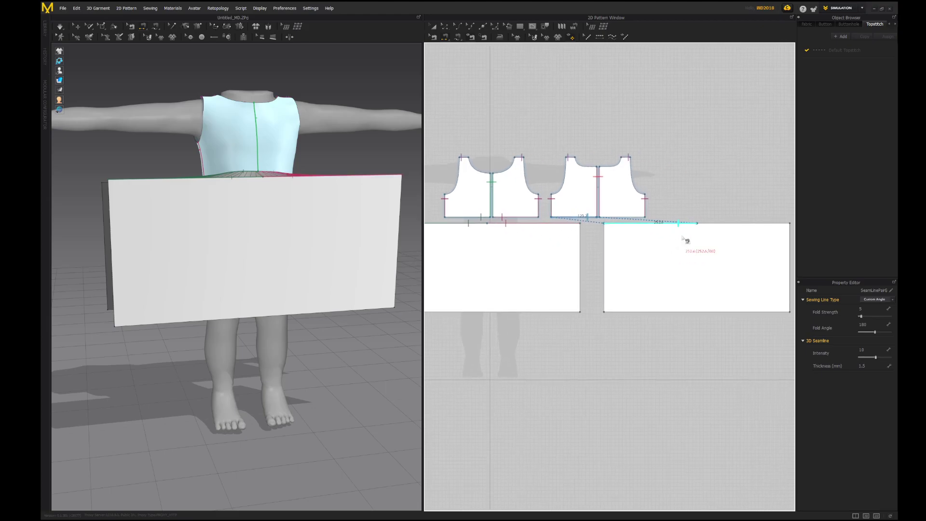
{"action": "left_click", "coordinate": [721, 229]}
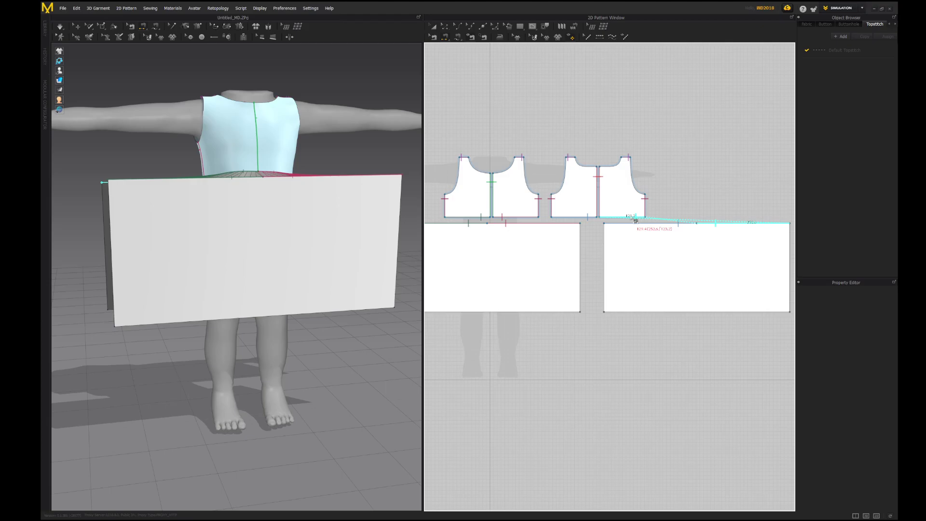
{"action": "left_click", "coordinate": [636, 220]}
Reverse the twisted seam joining the outer half of the back skirt panel's top edge to the back bodice hem
{"action": "right_click_drag", "start_coordinate": [308, 251], "coordinate": [181, 227]}
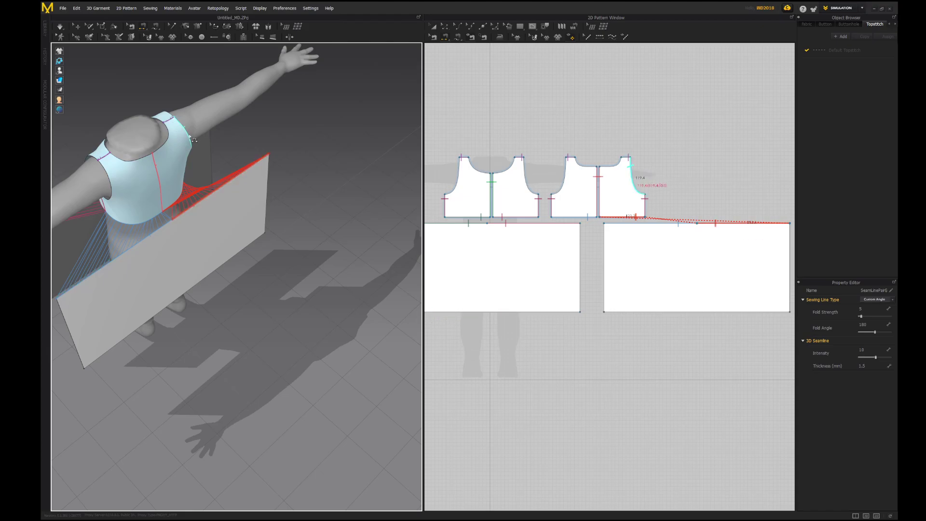
{"action": "left_click", "coordinate": [434, 37]}
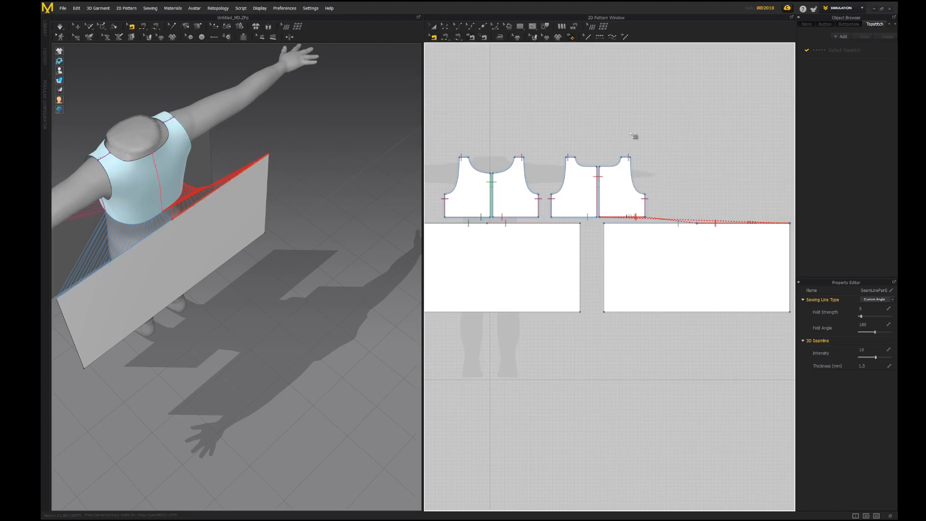
{"action": "right_click", "coordinate": [733, 225]}
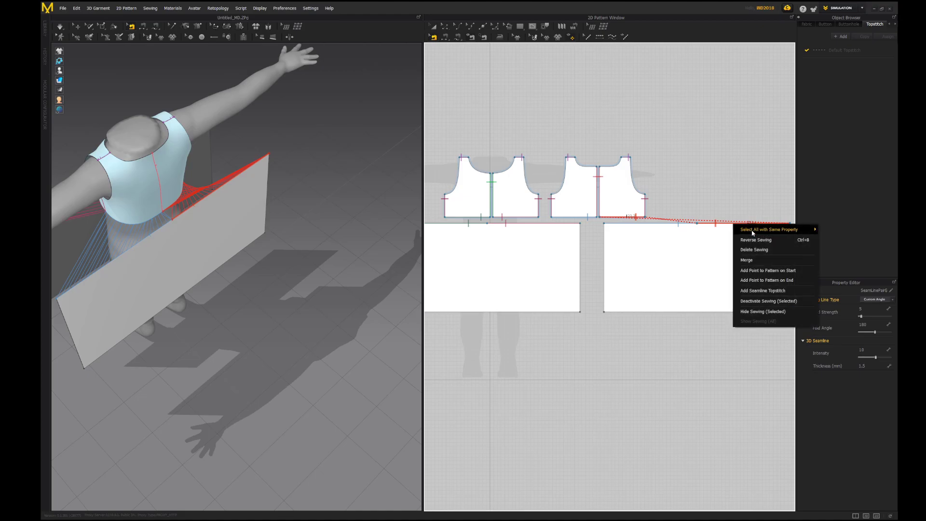
{"action": "left_click", "coordinate": [755, 240]}
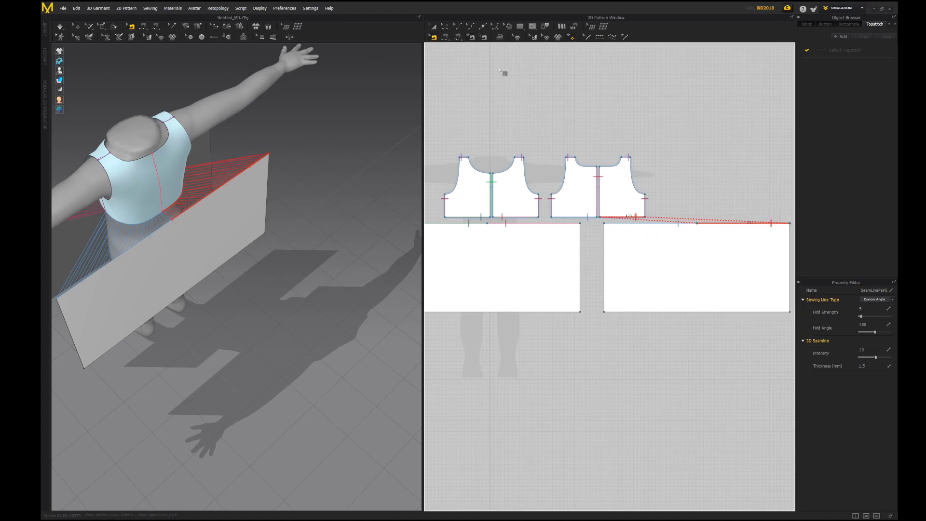
Sew the front and back skirt panels together along their side edges on both sides of the body
{"action": "left_click", "coordinate": [605, 247]}
{"action": "left_click", "coordinate": [582, 247]}
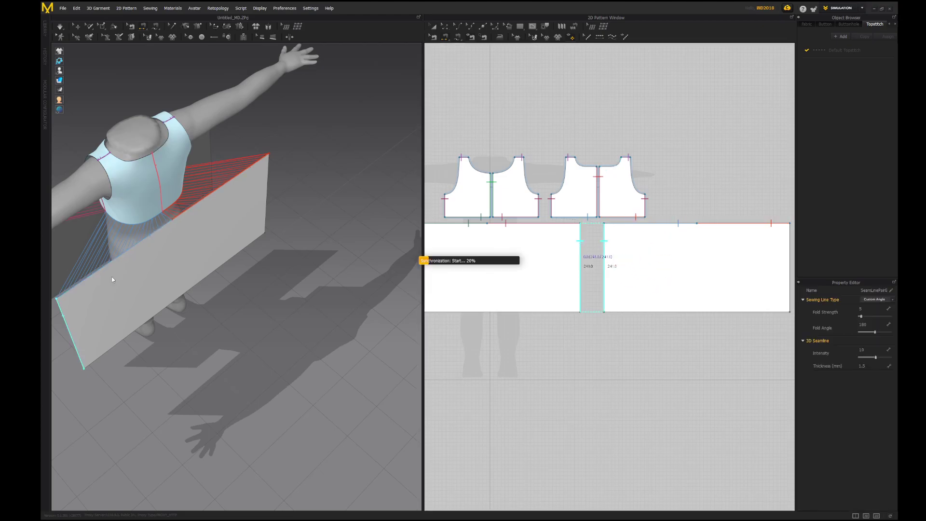
{"action": "middle_click_drag", "start_coordinate": [171, 272], "coordinate": [221, 295]}
{"action": "mouse_move", "coordinate": [276, 282]}
{"action": "right_mouse_down"}
{"action": "mouse_move", "coordinate": [153, 267]}
{"action": "mouse_move", "coordinate": [290, 290]}
{"action": "right_mouse_up"}
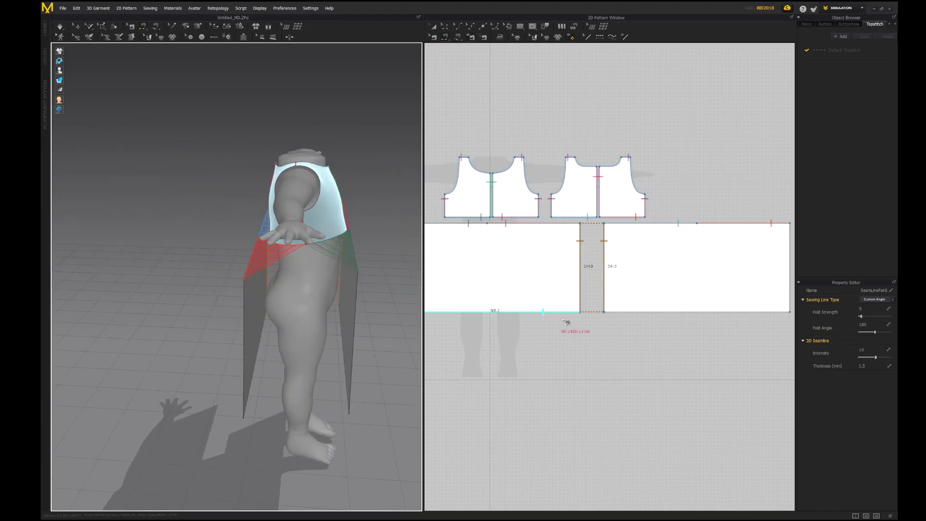
{"action": "left_click", "coordinate": [358, 300]}
{"action": "left_click", "coordinate": [252, 304]}
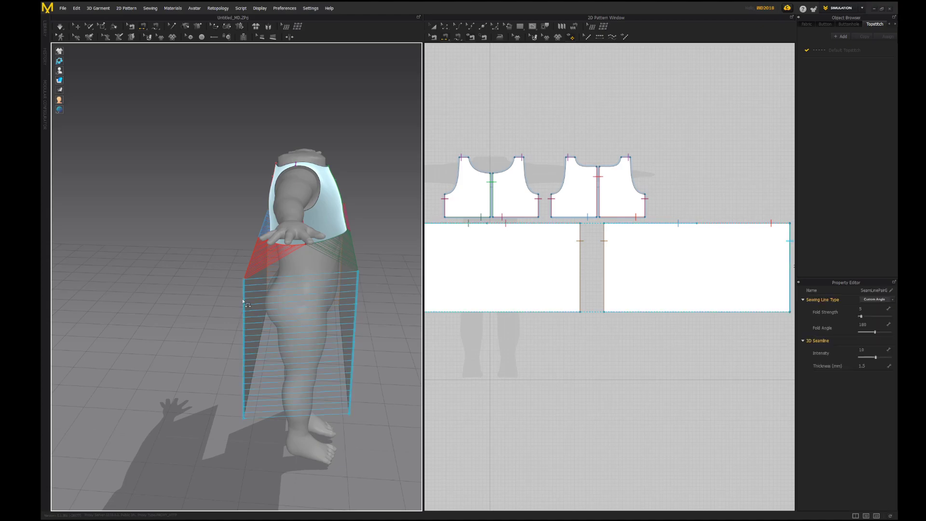
{"action": "right_click_drag", "start_coordinate": [252, 304], "coordinate": [276, 223]}
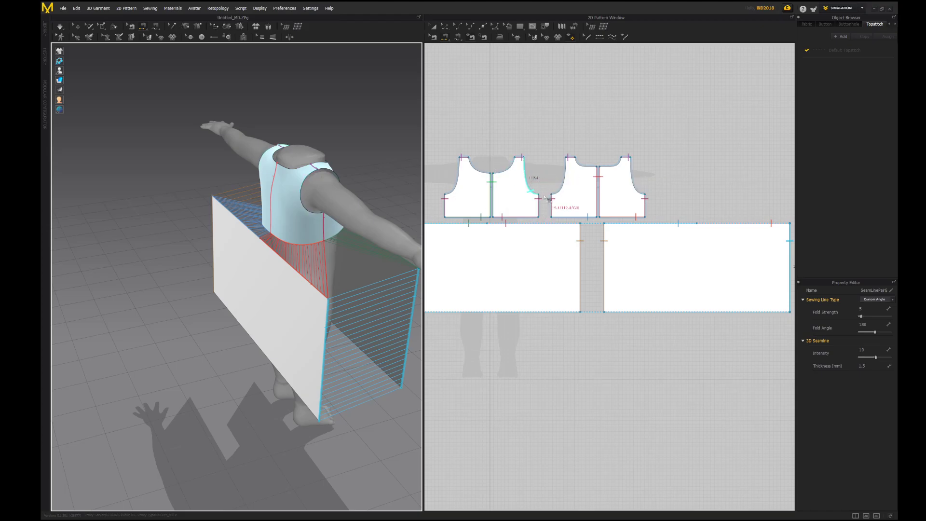
Simulate the garment so the sewn skirt drapes from the bodice, stop the simulation, and inspect the drape from the front and side
{"action": "right_click_drag", "start_coordinate": [332, 229], "coordinate": [249, 251]}
{"action": "key", "text": "2"}
{"action": "scroll", "coordinate": [268, 255], "scroll_direction": "up", "scroll_amount": 4}
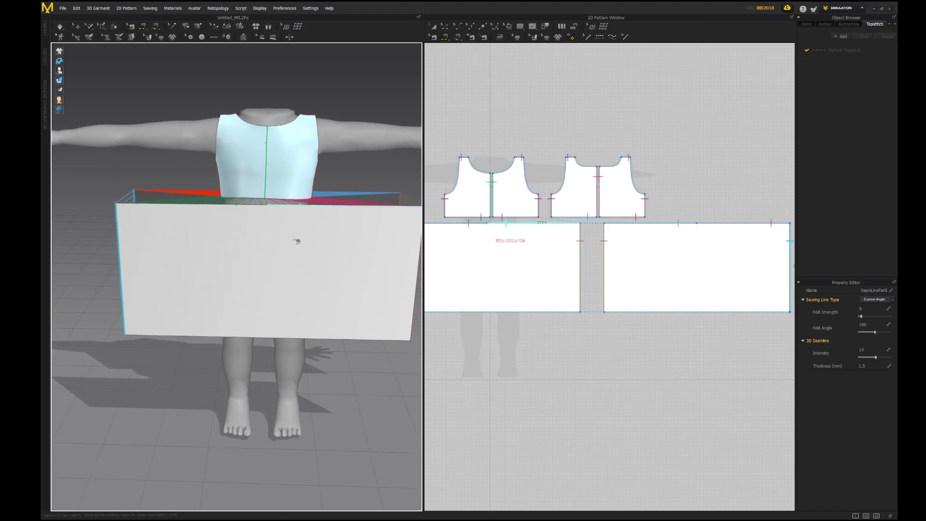
{"action": "key", "text": "space"}
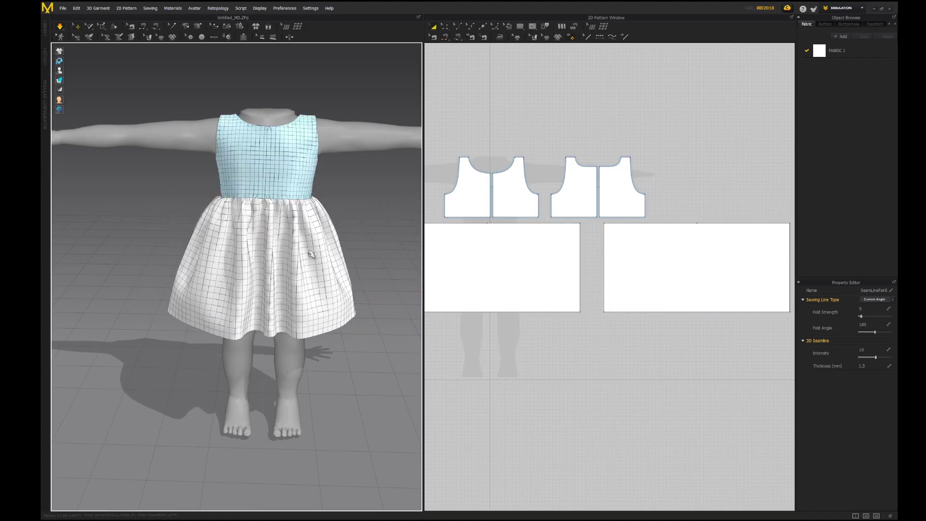
{"action": "key", "text": "space"}
{"action": "right_click_drag", "start_coordinate": [317, 272], "coordinate": [317, 300]}
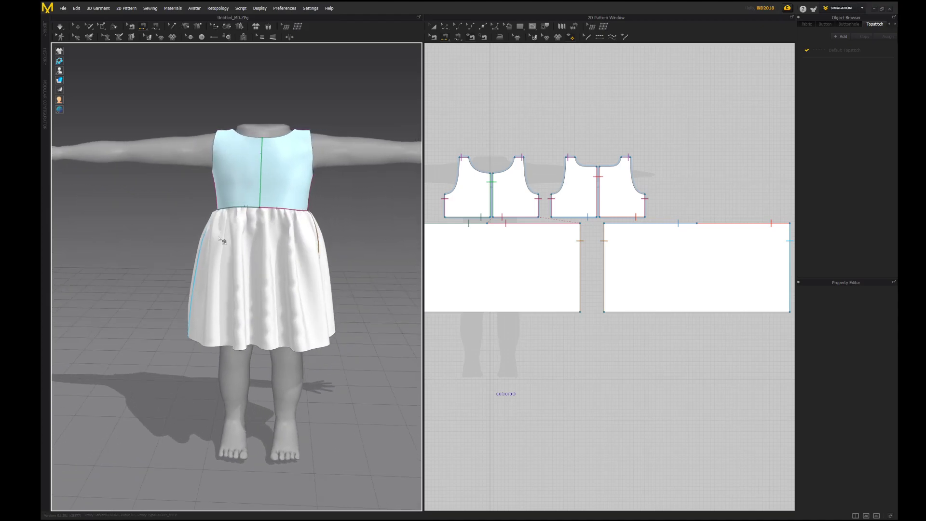
{"action": "right_click_drag", "start_coordinate": [281, 244], "coordinate": [386, 227]}
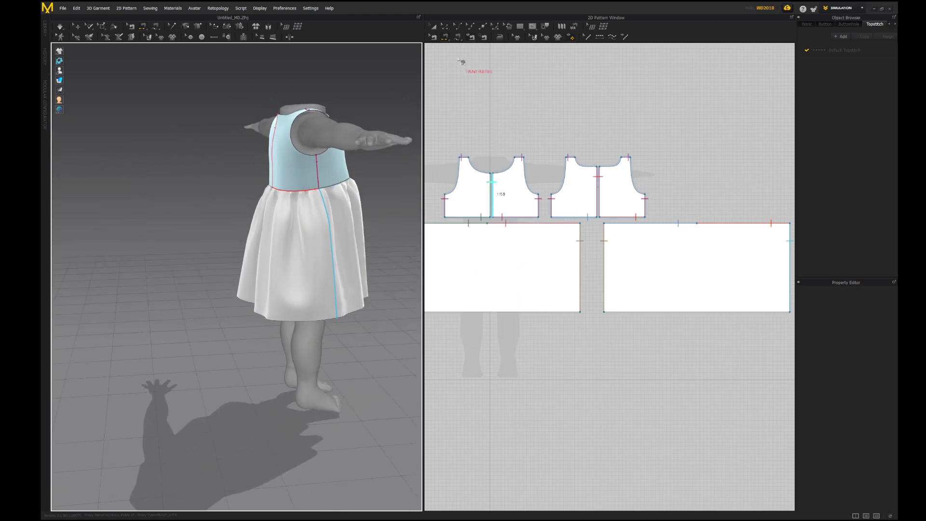
Narrow both skirt panels slightly together in the 2D layout and simulate the dress to reduce the gathers
{"action": "left_click", "coordinate": [433, 26]}
{"action": "left_click", "coordinate": [521, 263]}
{"action": "left_click", "coordinate": [668, 276], "text": "shift"}
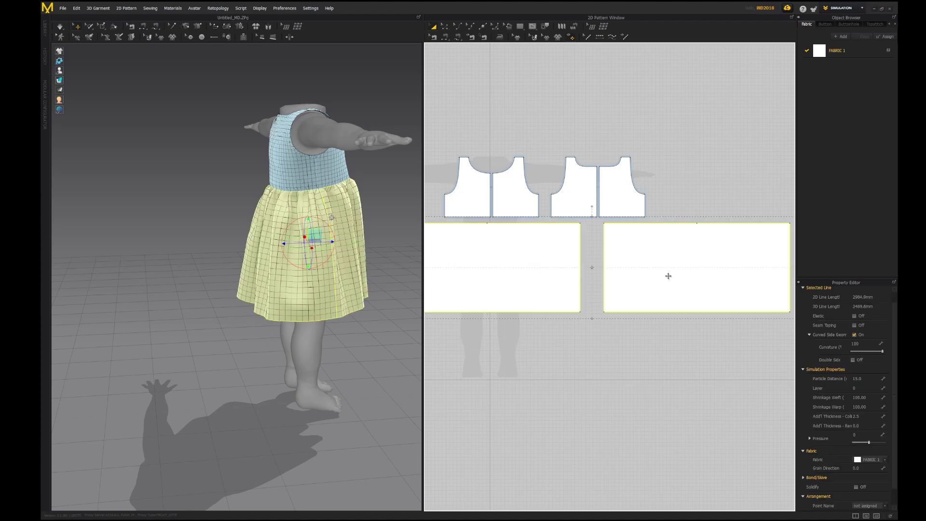
{"action": "scroll", "coordinate": [668, 276], "scroll_direction": "down", "scroll_amount": 1}
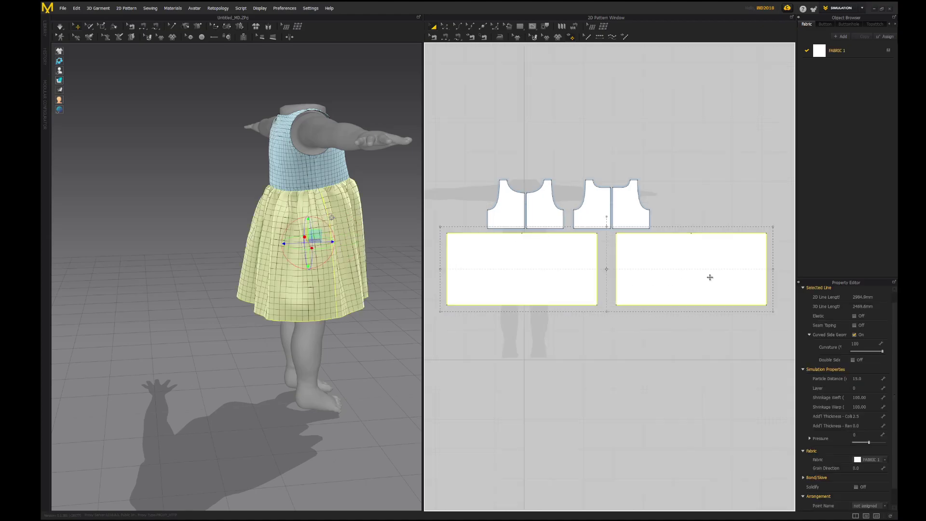
{"action": "left_click_drag", "start_coordinate": [775, 268], "coordinate": [756, 268]}
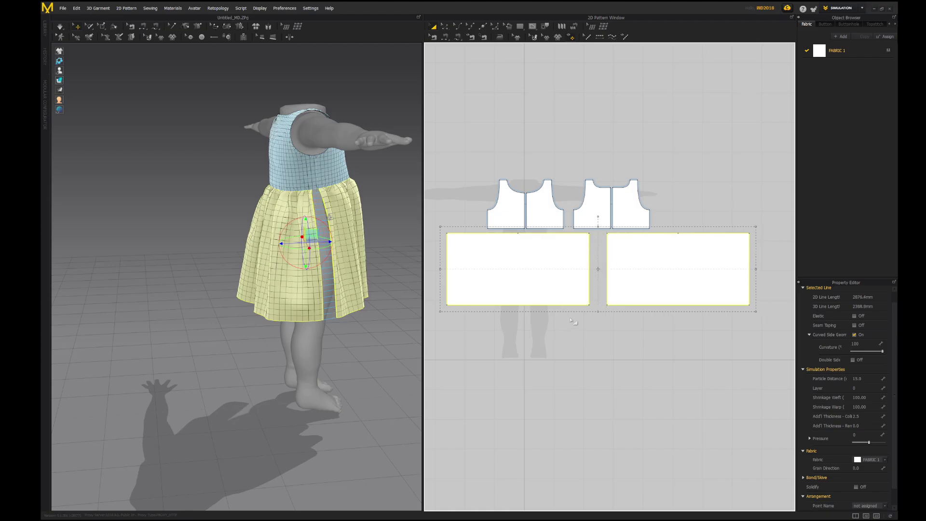
{"action": "mouse_move", "coordinate": [329, 293]}
{"action": "right_mouse_down"}
{"action": "mouse_move", "coordinate": [308, 314]}
{"action": "mouse_move", "coordinate": [326, 290]}
{"action": "mouse_move", "coordinate": [320, 301]}
{"action": "right_mouse_up"}
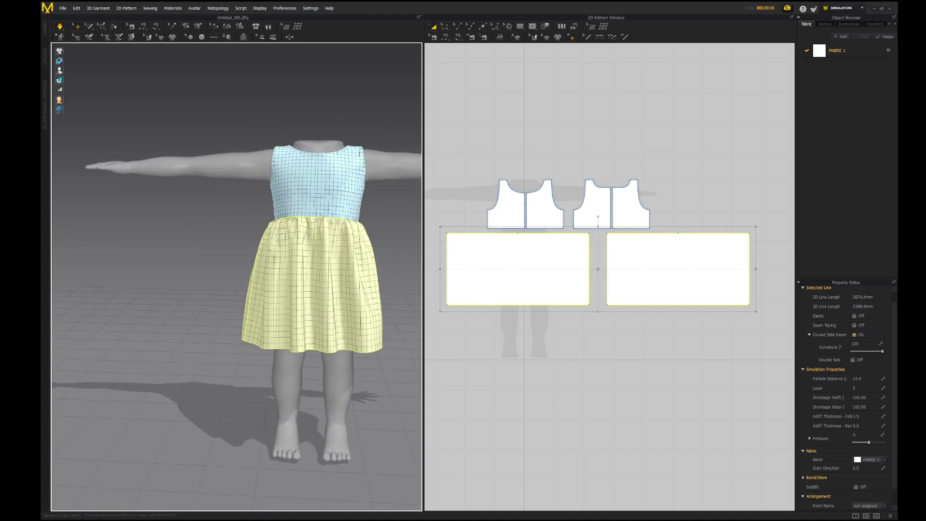
Check the dress reference image, and curve the front skirt panel's bottom edge slightly upward at its middle
{"action": "key", "text": "alt+Tab"}
{"action": "left_click_drag", "start_coordinate": [227, 144], "coordinate": [223, 130]}
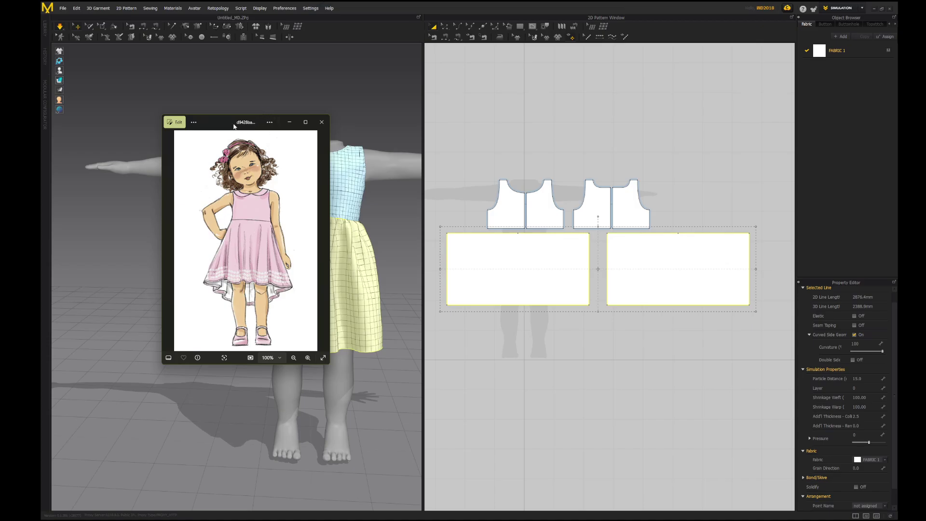
{"action": "left_click_drag", "start_coordinate": [215, 123], "coordinate": [43, 103]}
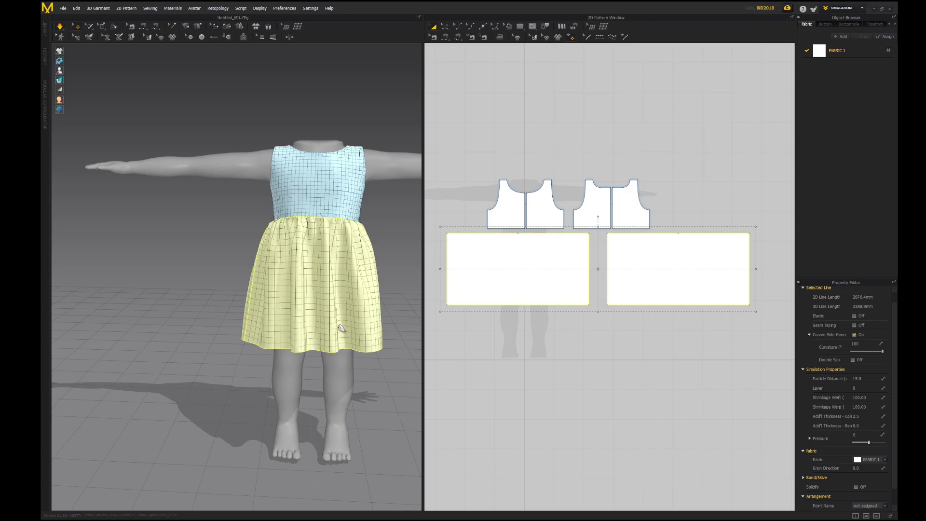
{"action": "scroll", "coordinate": [526, 298], "scroll_direction": "up", "scroll_amount": 2}
{"action": "middle_click_drag", "start_coordinate": [500, 281], "coordinate": [576, 243]}
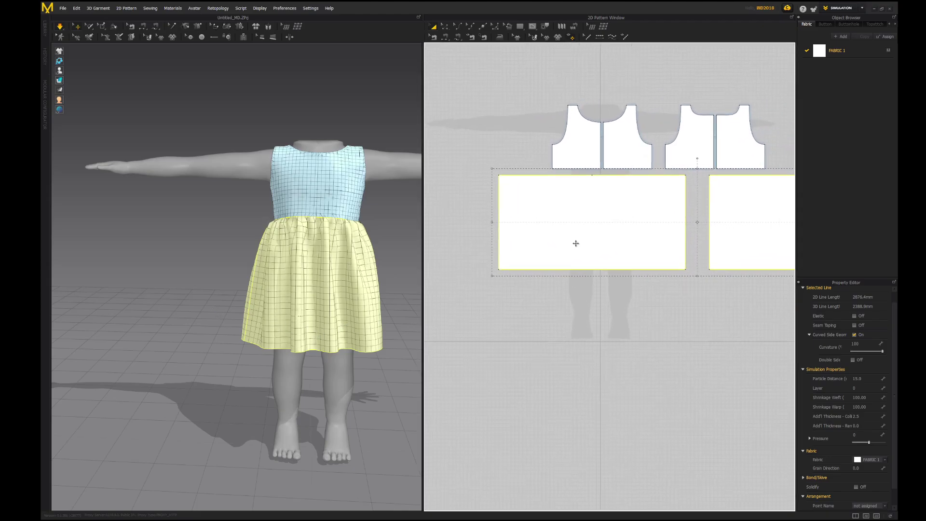
{"action": "left_click", "coordinate": [444, 27]}
{"action": "left_click", "coordinate": [458, 28]}
{"action": "left_click", "coordinate": [591, 269]}
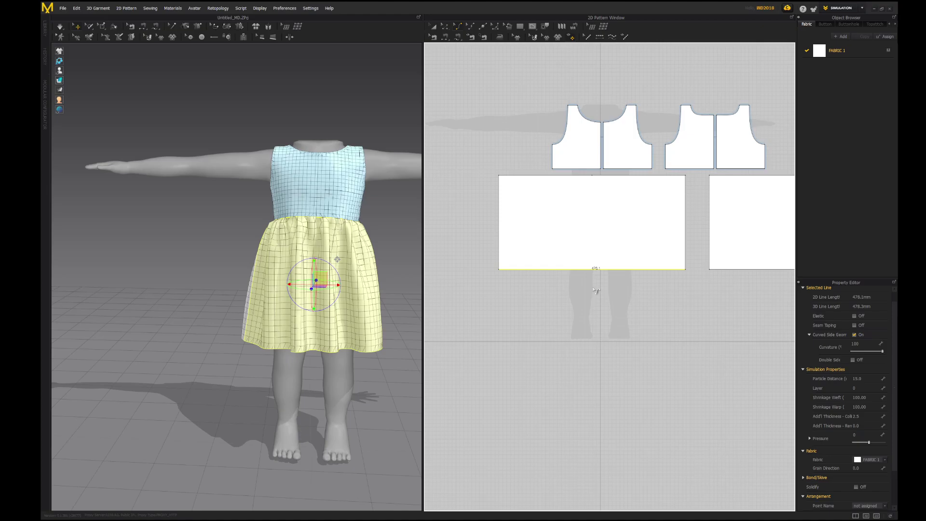
{"action": "scroll", "coordinate": [587, 283], "scroll_direction": "up", "scroll_amount": 2}
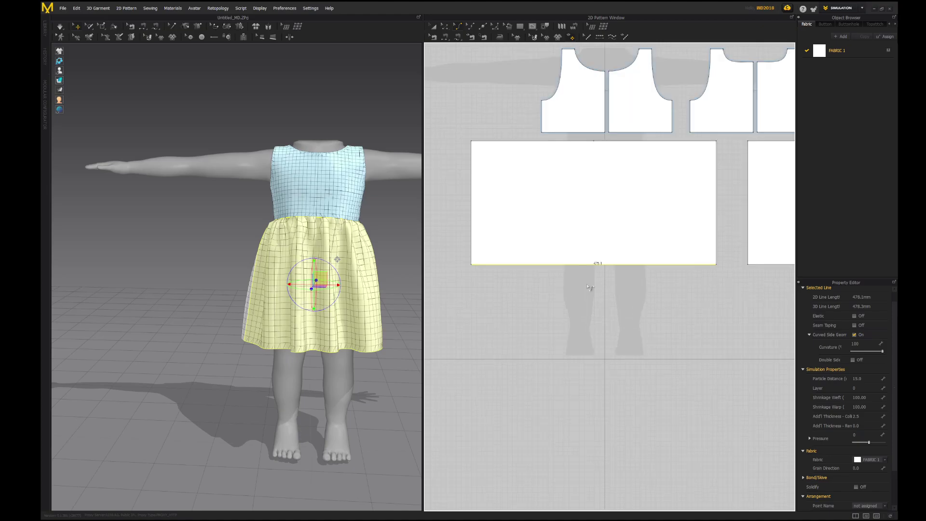
{"action": "left_click_drag", "start_coordinate": [589, 267], "coordinate": [588, 261]}
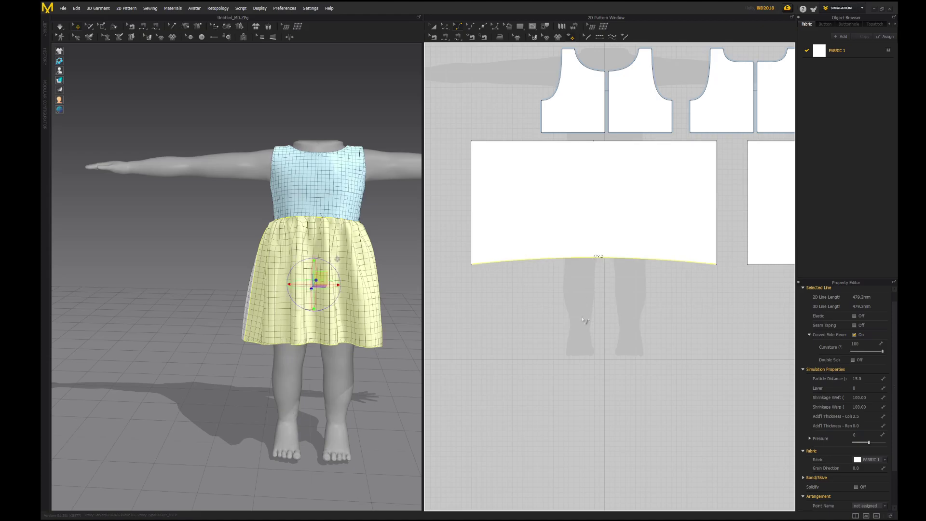
{"action": "right_click_drag", "start_coordinate": [339, 334], "coordinate": [317, 314]}
Curve the back skirt panel's bottom edge downward at its middle so the back hem is longer than the front
{"action": "right_click_drag", "start_coordinate": [722, 323], "coordinate": [491, 308]}
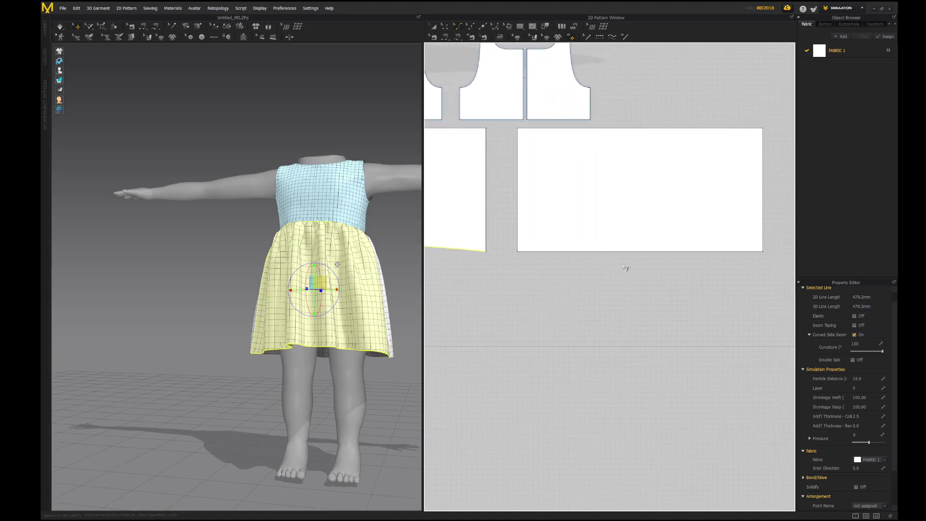
{"action": "left_click", "coordinate": [643, 252]}
{"action": "left_click_drag", "start_coordinate": [645, 253], "coordinate": [645, 271]}
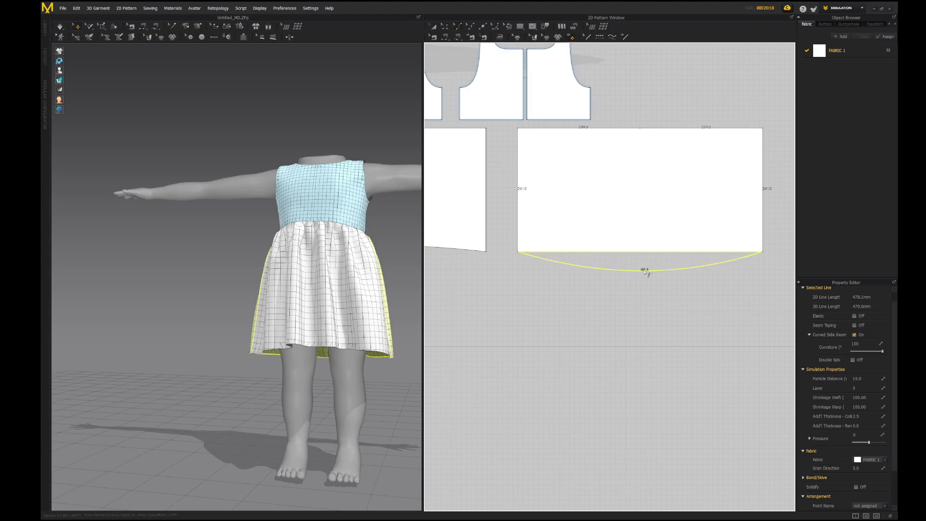
{"action": "left_click_drag", "start_coordinate": [646, 272], "coordinate": [646, 272]}
{"action": "right_click_drag", "start_coordinate": [415, 357], "coordinate": [597, 335]}
{"action": "scroll", "coordinate": [537, 307], "scroll_direction": "down", "scroll_amount": 6}
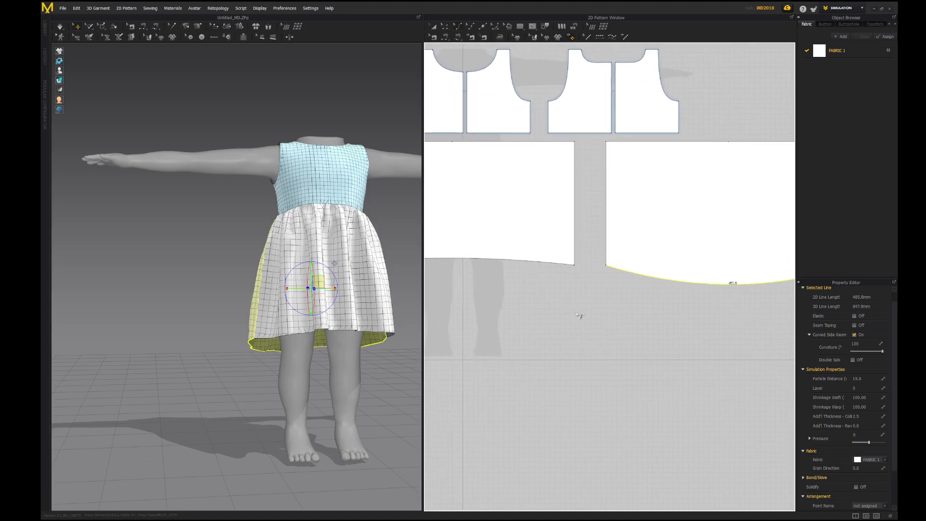
{"action": "right_click_drag", "start_coordinate": [533, 321], "coordinate": [569, 291]}
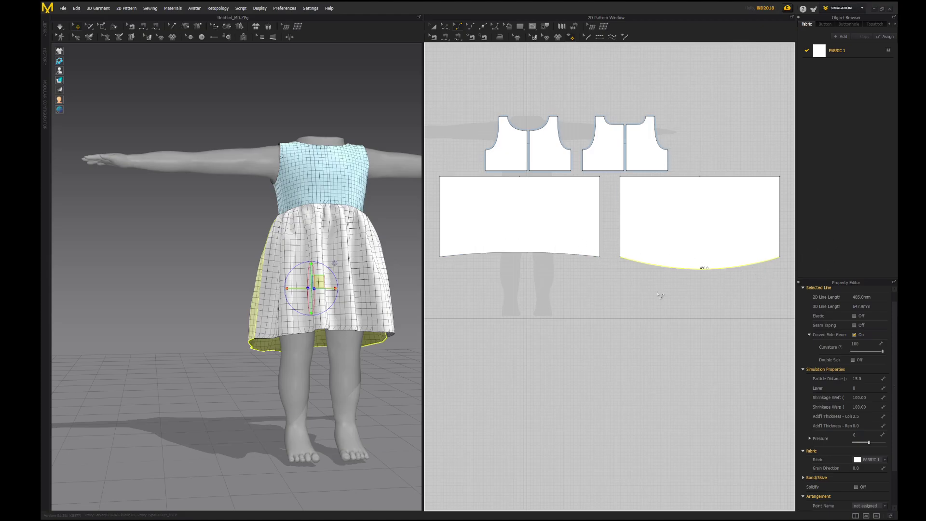
Pull the front skirt's fabric outward at several points during simulation, working from below, to spread its folds
{"action": "left_click", "coordinate": [343, 374]}
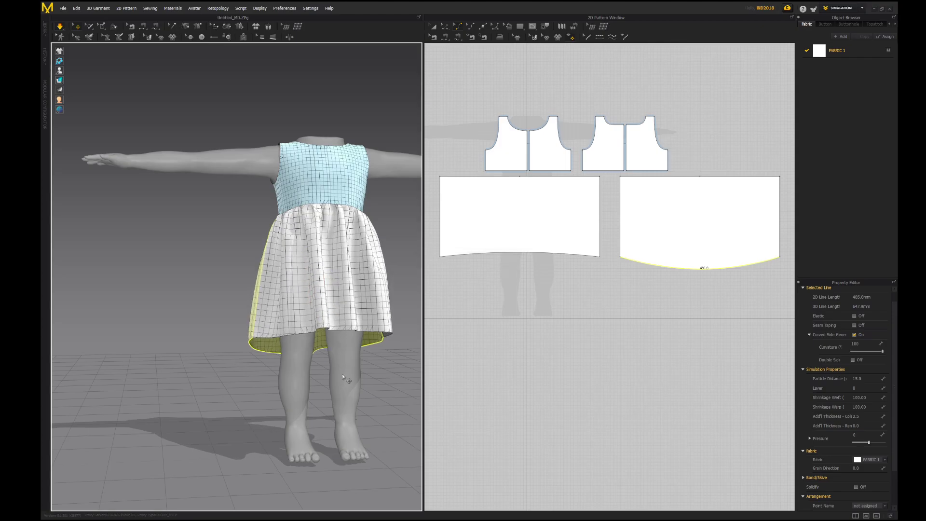
{"action": "mouse_move", "coordinate": [374, 368]}
{"action": "right_mouse_down"}
{"action": "mouse_move", "coordinate": [345, 353]}
{"action": "mouse_move", "coordinate": [307, 361]}
{"action": "mouse_move", "coordinate": [365, 362]}
{"action": "right_mouse_up"}
{"action": "right_click_drag", "start_coordinate": [327, 336], "coordinate": [360, 232]}
{"action": "left_click", "coordinate": [377, 248]}
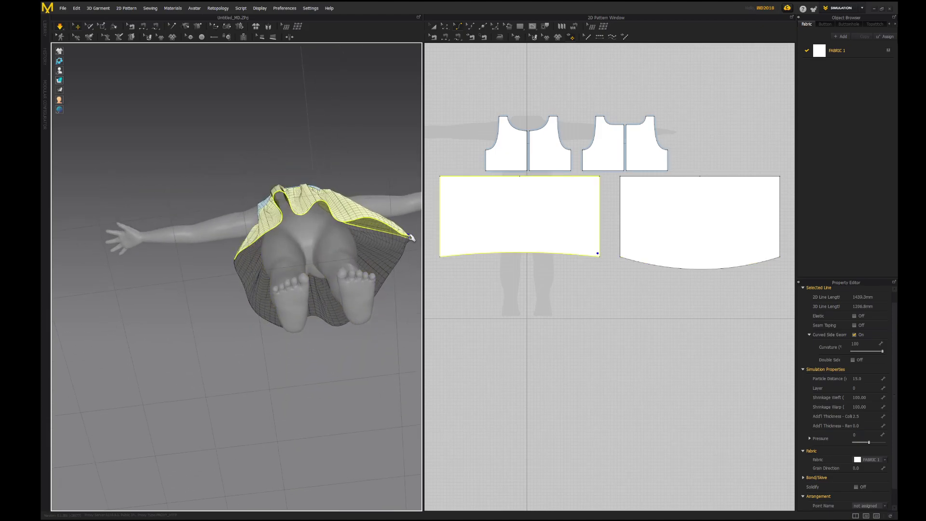
{"action": "left_click_drag", "start_coordinate": [348, 189], "coordinate": [318, 189]}
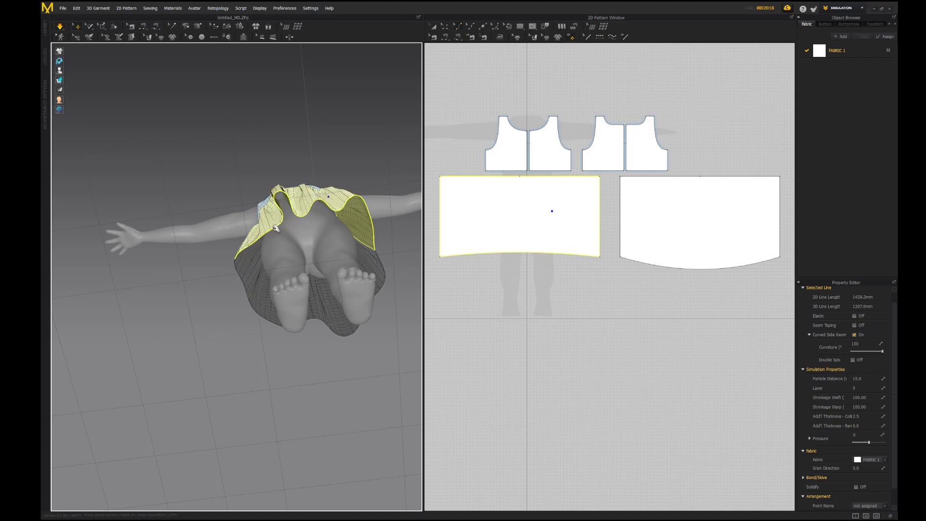
{"action": "left_click_drag", "start_coordinate": [272, 213], "coordinate": [232, 195]}
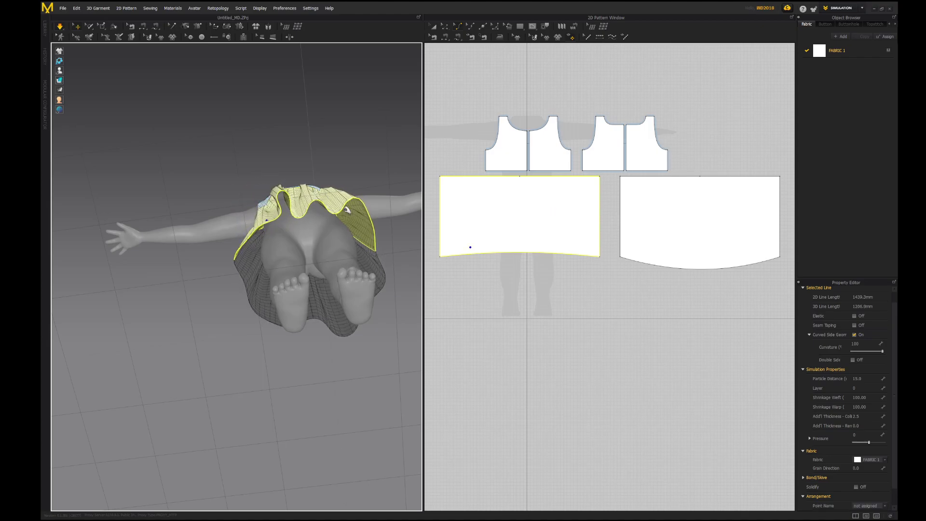
{"action": "left_click", "coordinate": [368, 213]}
{"action": "right_click_drag", "start_coordinate": [368, 213], "coordinate": [333, 358]}
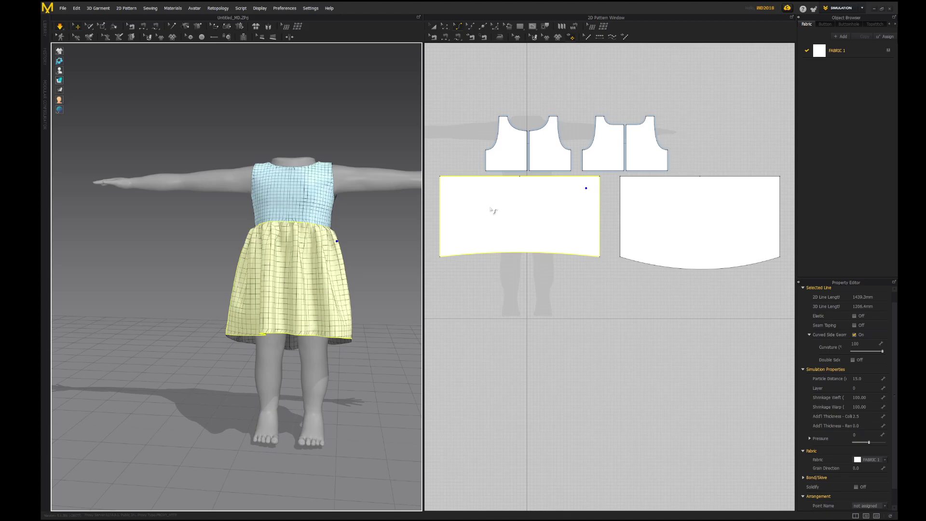
Change the simulation pressure of the front and back skirt panels together
{"action": "left_click", "coordinate": [433, 27]}
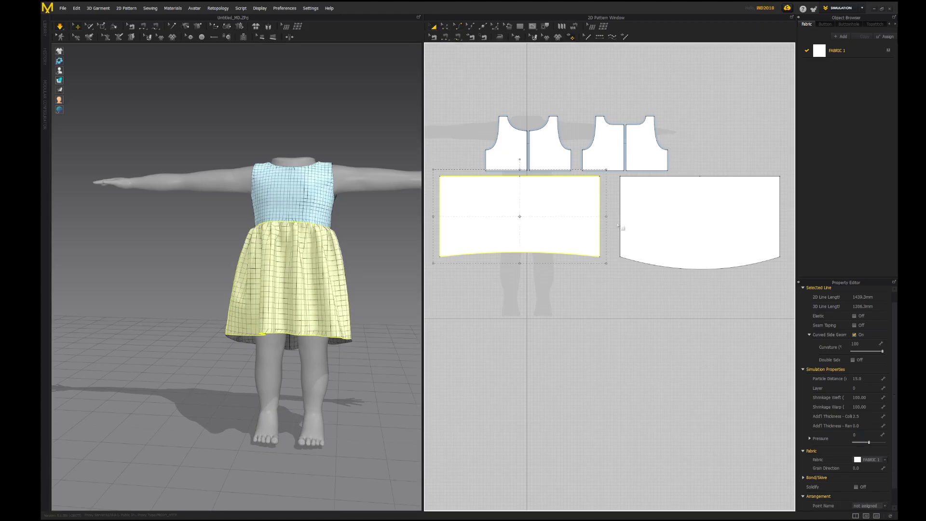
{"action": "left_click", "coordinate": [677, 223], "text": "shift"}
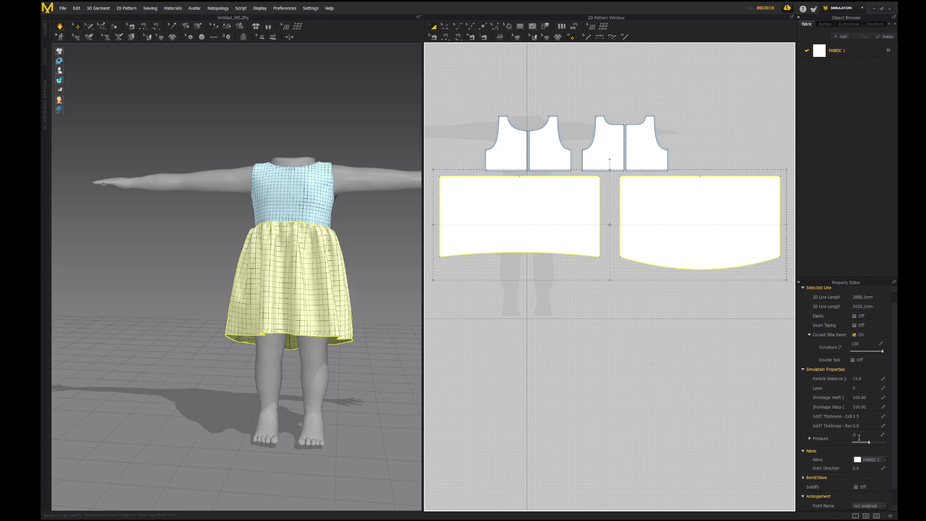
{"action": "left_click", "coordinate": [859, 438]}
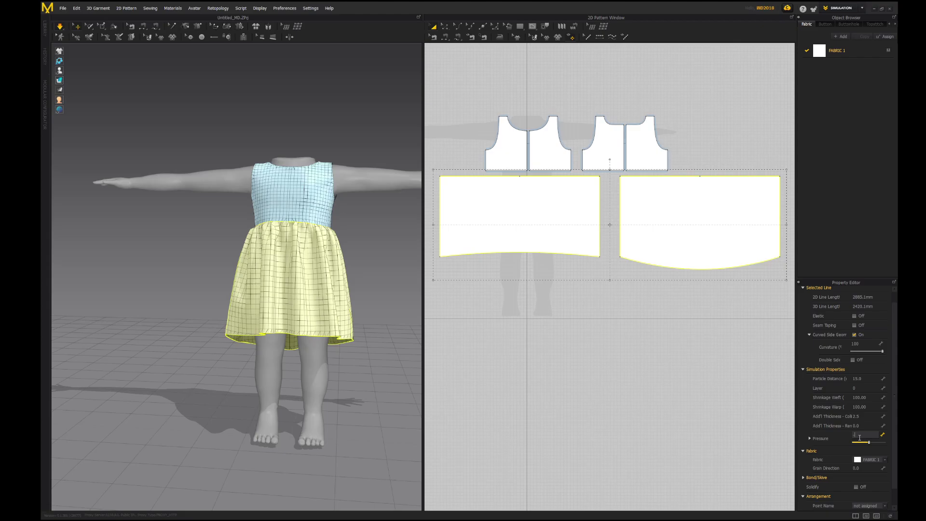
{"action": "key", "text": "Return"}
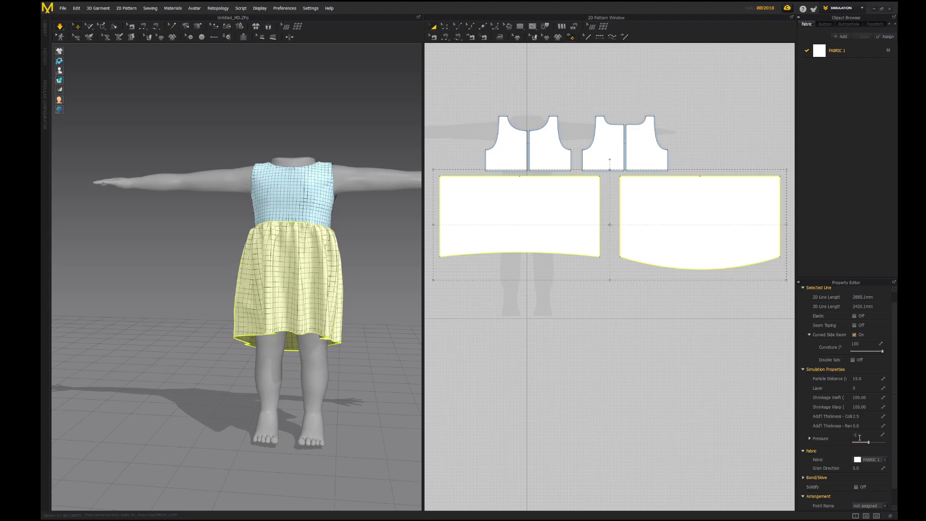
Set the front and back skirt panels' pressure to 1 to puff out the simulated fabric, and reset it to 0 to let it settle
{"action": "left_click", "coordinate": [860, 437]}
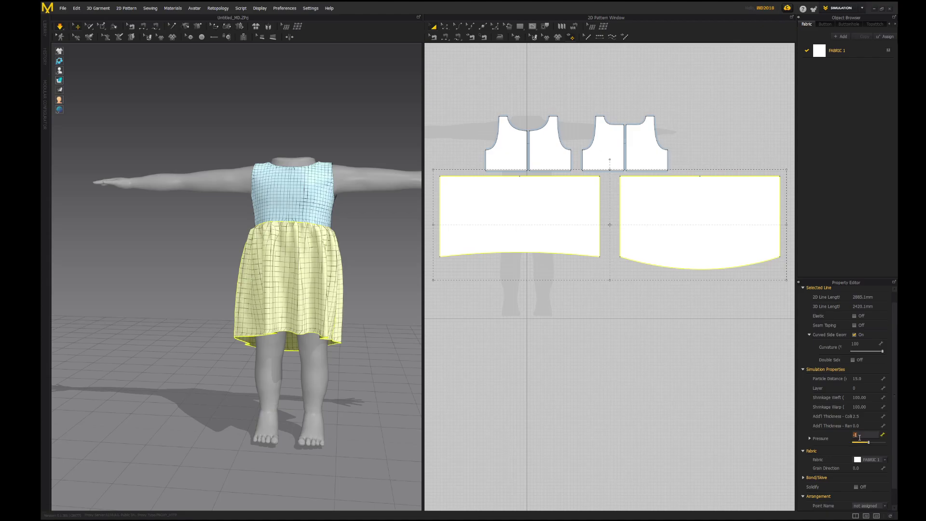
{"action": "type", "text": "1"}
{"action": "key", "text": "Return"}
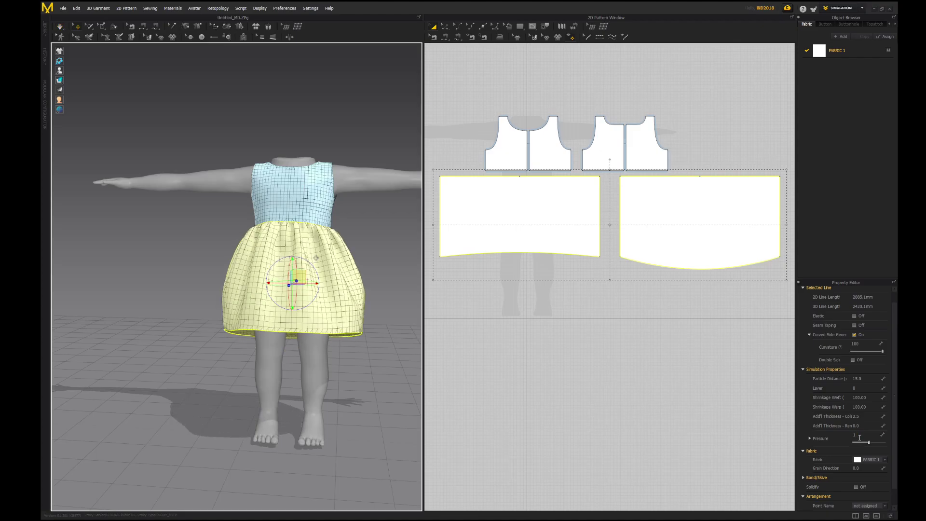
{"action": "left_click", "coordinate": [861, 437]}
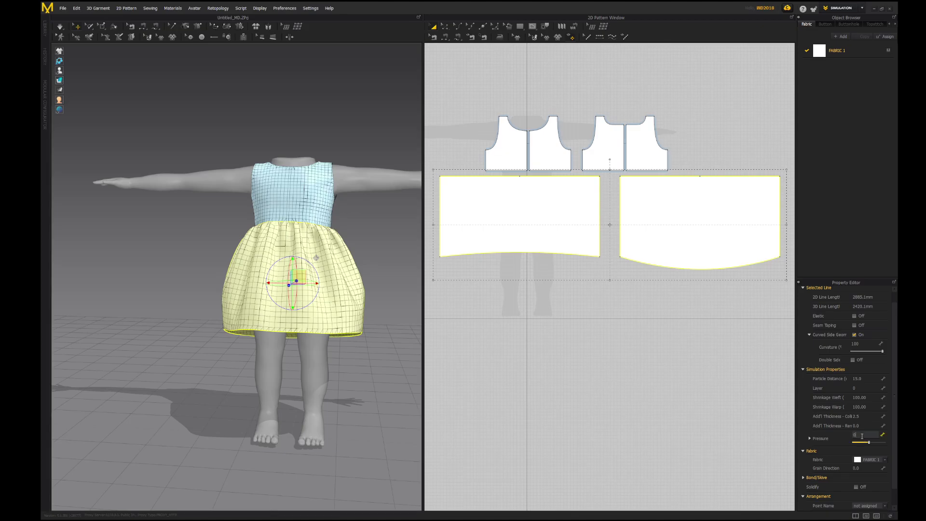
{"action": "key", "text": "Return"}
{"action": "mouse_move", "coordinate": [341, 389]}
{"action": "right_mouse_down"}
{"action": "mouse_move", "coordinate": [368, 371]}
{"action": "mouse_move", "coordinate": [362, 347]}
{"action": "mouse_move", "coordinate": [363, 387]}
{"action": "mouse_move", "coordinate": [351, 398]}
{"action": "right_mouse_up"}
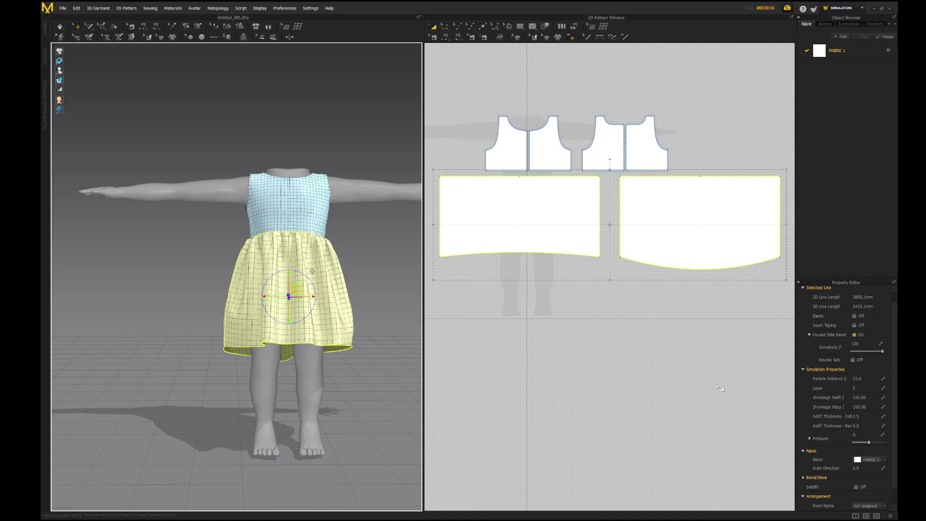
{"action": "right_click_drag", "start_coordinate": [357, 332], "coordinate": [342, 369]}
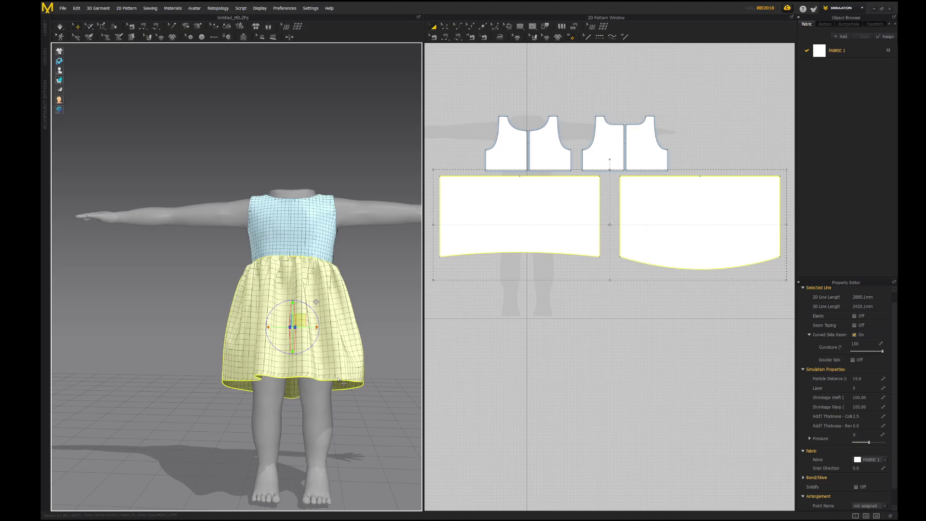
{"action": "right_click_drag", "start_coordinate": [344, 383], "coordinate": [313, 359]}
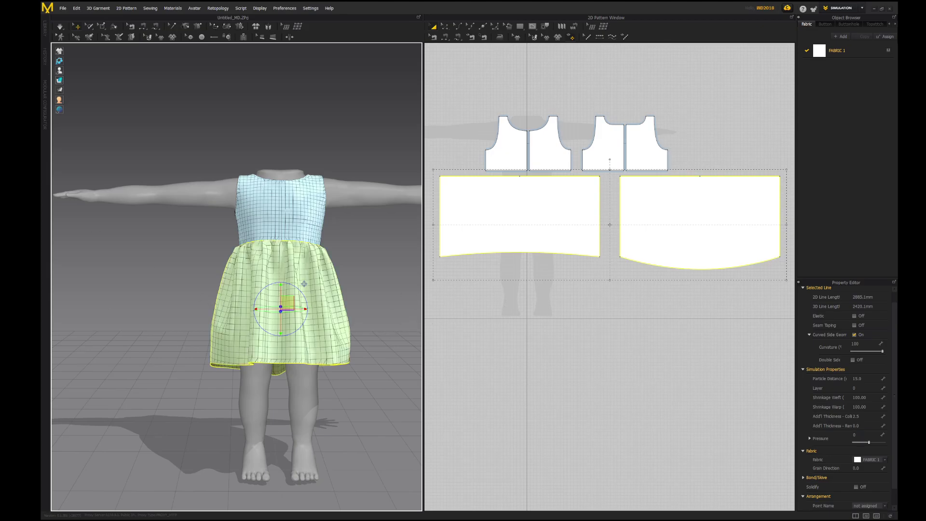
Check the collar in the dress reference image, and offset the front bodice neckline inward as an internal line for the collar shape
{"action": "left_click_drag", "start_coordinate": [42, 140], "coordinate": [227, 132]}
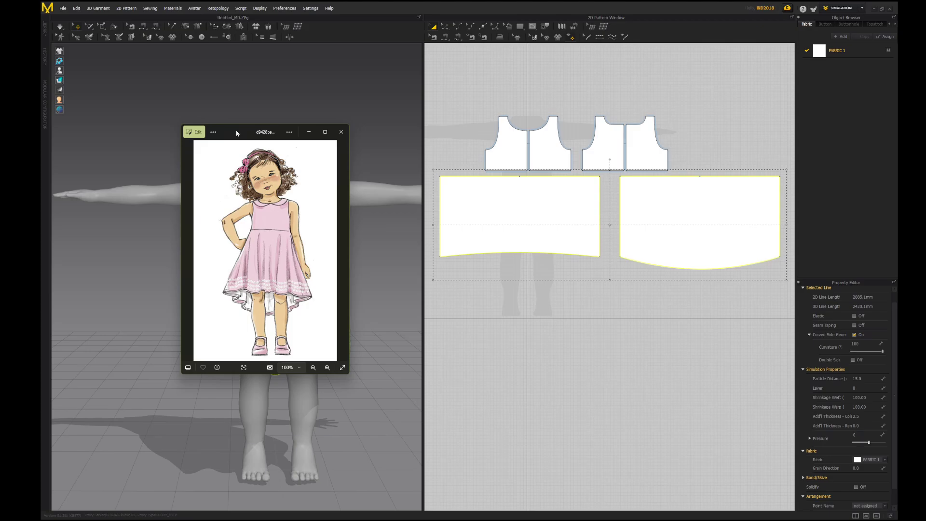
{"action": "left_click_drag", "start_coordinate": [231, 133], "coordinate": [42, 111]}
{"action": "scroll", "coordinate": [507, 157], "scroll_direction": "up", "scroll_amount": 10}
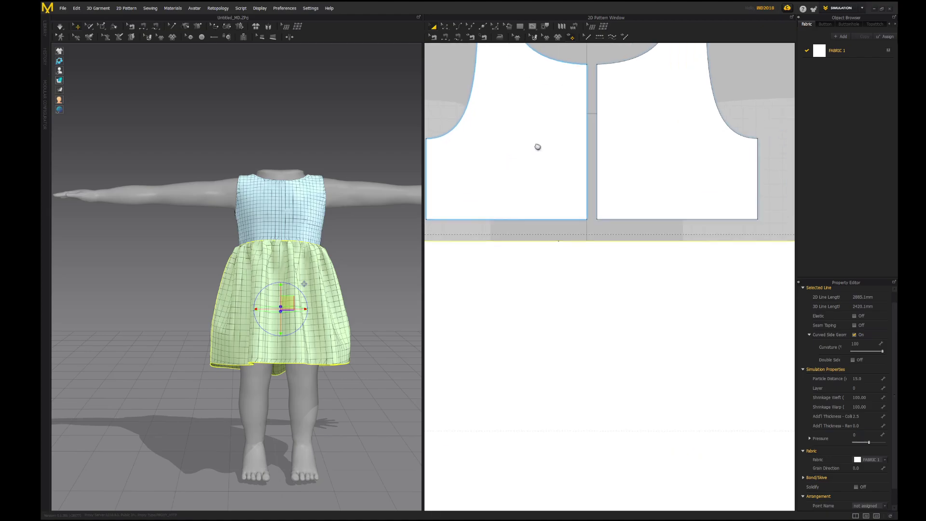
{"action": "left_click", "coordinate": [445, 26]}
{"action": "left_click", "coordinate": [586, 208]}
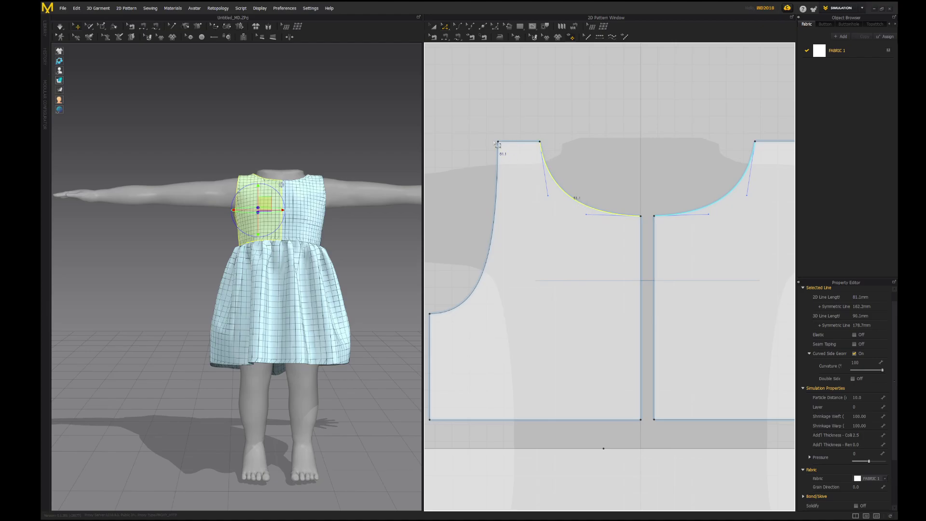
{"action": "right_click", "coordinate": [576, 202]}
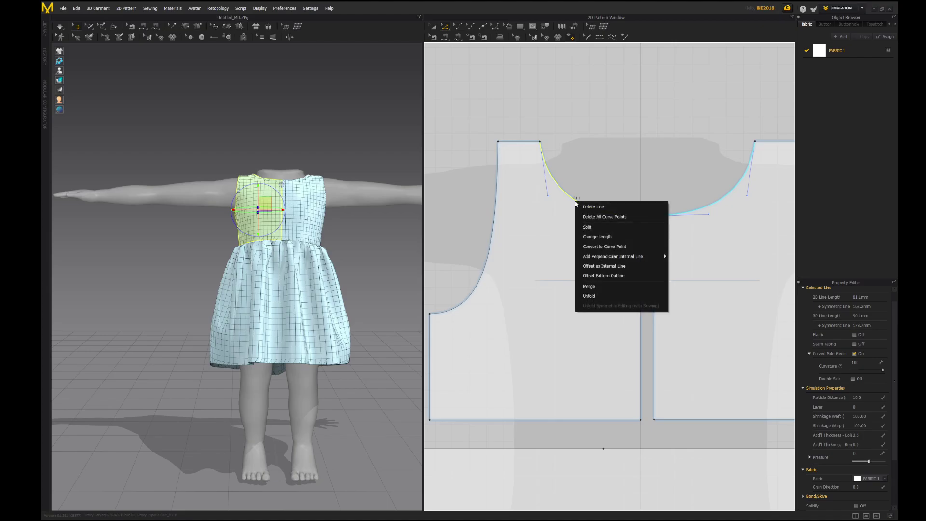
{"action": "left_click", "coordinate": [621, 267]}
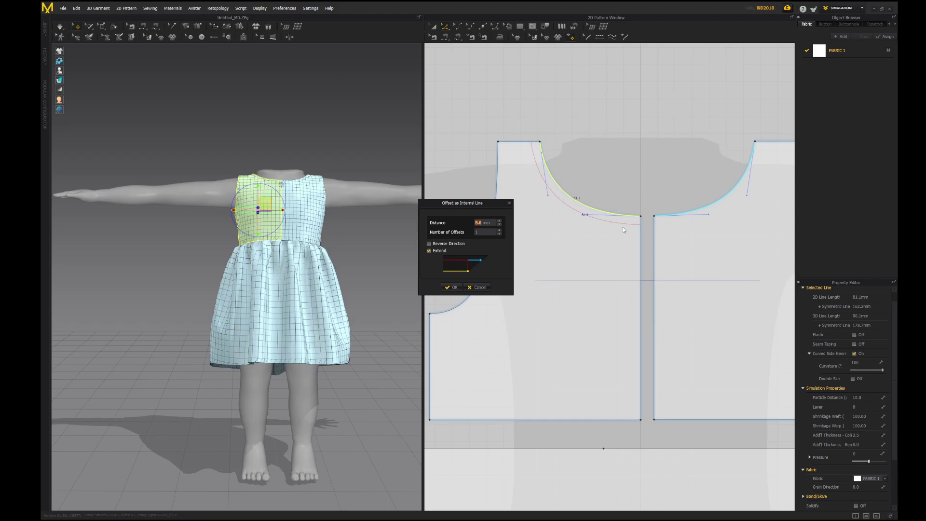
{"action": "left_click_drag", "start_coordinate": [42, 137], "coordinate": [221, 85]}
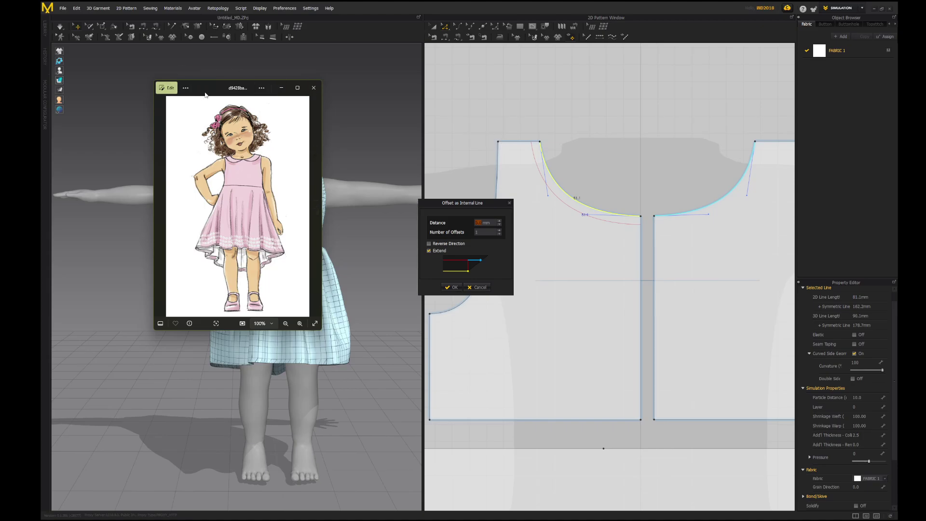
{"action": "left_click", "coordinate": [281, 87]}
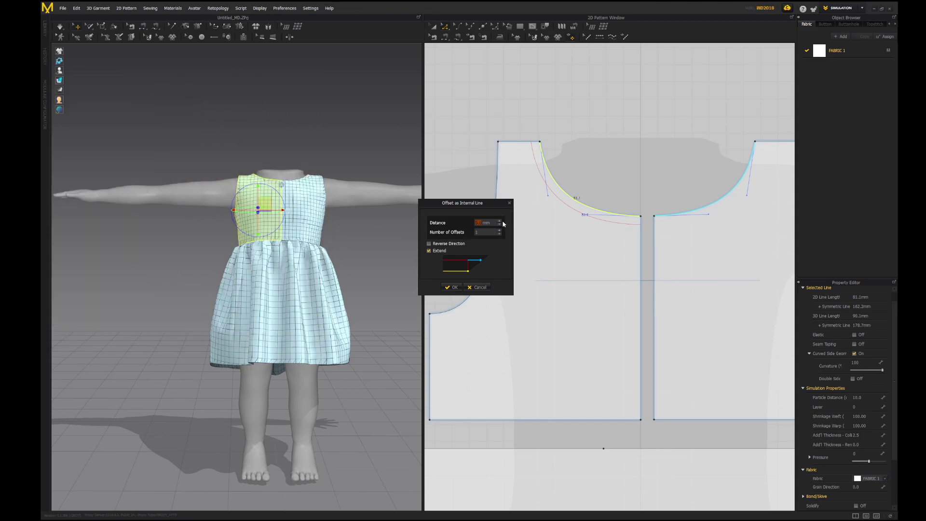
{"action": "left_click", "coordinate": [500, 221]}
{"action": "left_click", "coordinate": [500, 221]}
{"action": "left_click", "coordinate": [452, 287]}
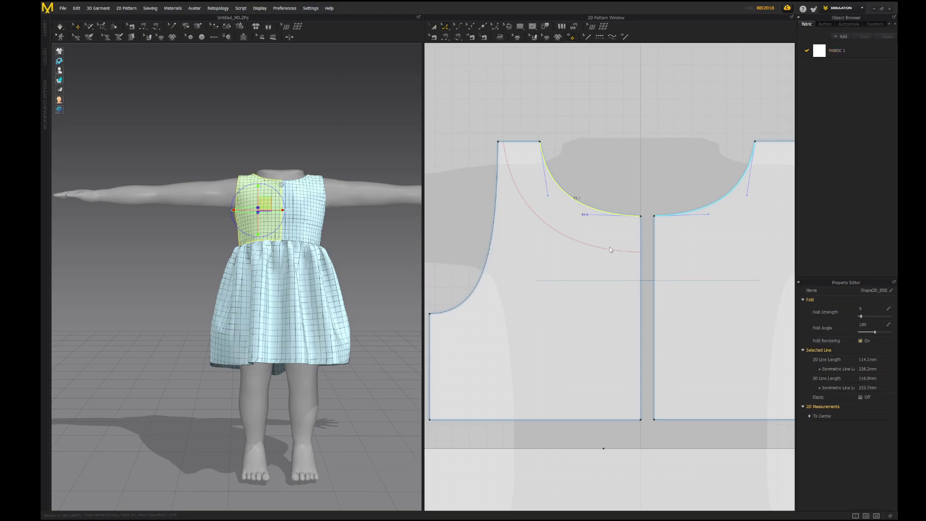
Offset the back bodice neckline inward as an internal line using the same distance as the front
{"action": "middle_click_drag", "start_coordinate": [725, 263], "coordinate": [668, 231]}
{"action": "left_click", "coordinate": [693, 209]}
{"action": "right_click", "coordinate": [691, 207]}
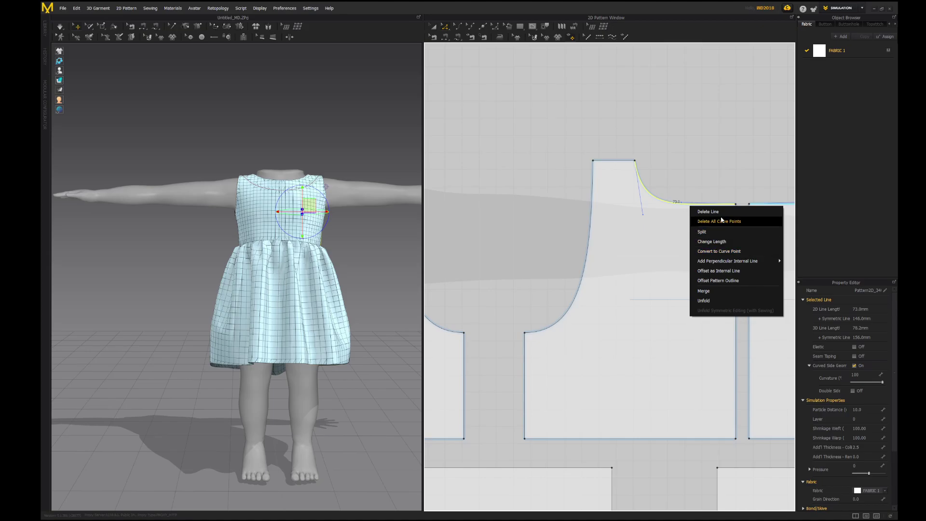
{"action": "left_click", "coordinate": [722, 271]}
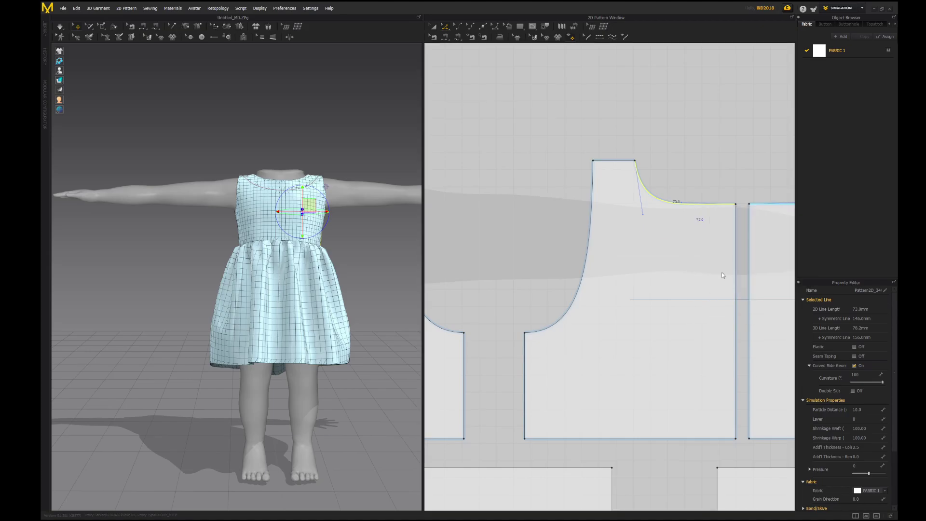
{"action": "left_click", "coordinate": [452, 287]}
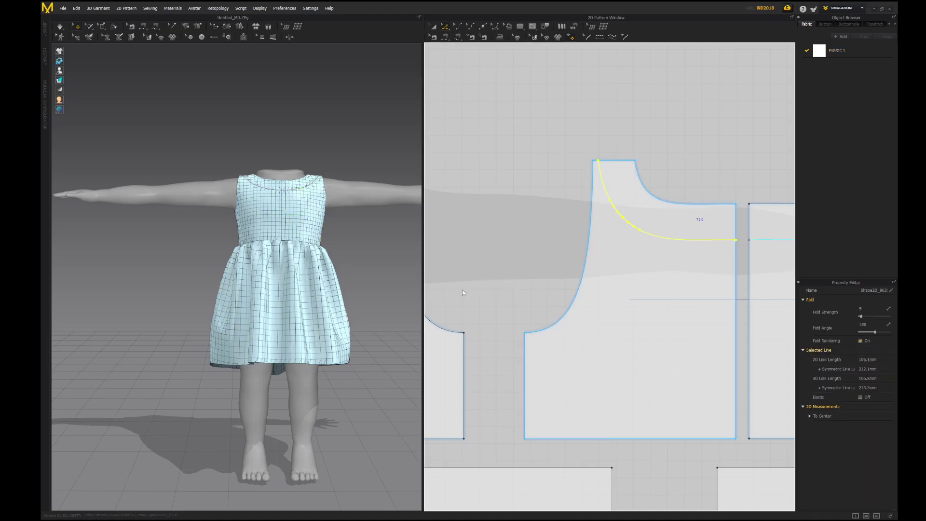
Cut the front bodice along the internal line offset from its neckline to separate a collar strip
{"action": "middle_click_drag", "start_coordinate": [465, 289], "coordinate": [534, 239]}
{"action": "left_click", "coordinate": [504, 231]}
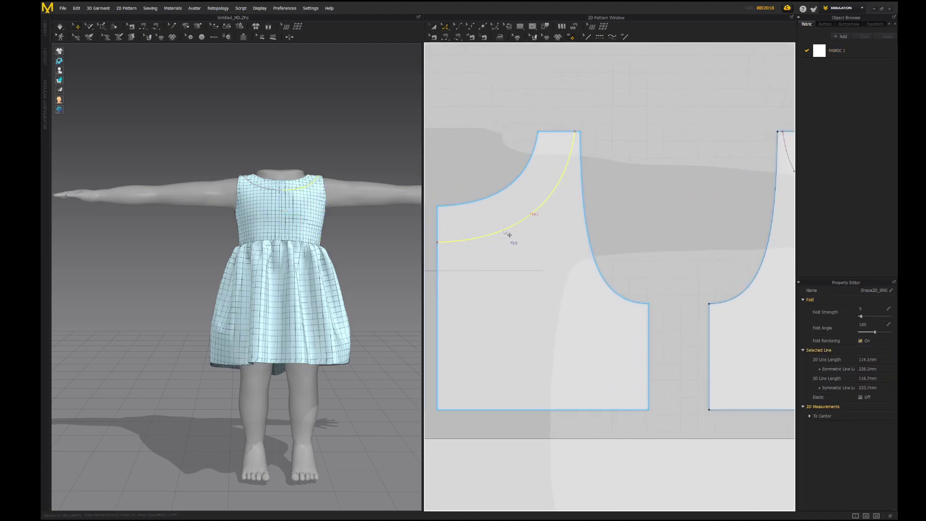
{"action": "right_click", "coordinate": [504, 232]}
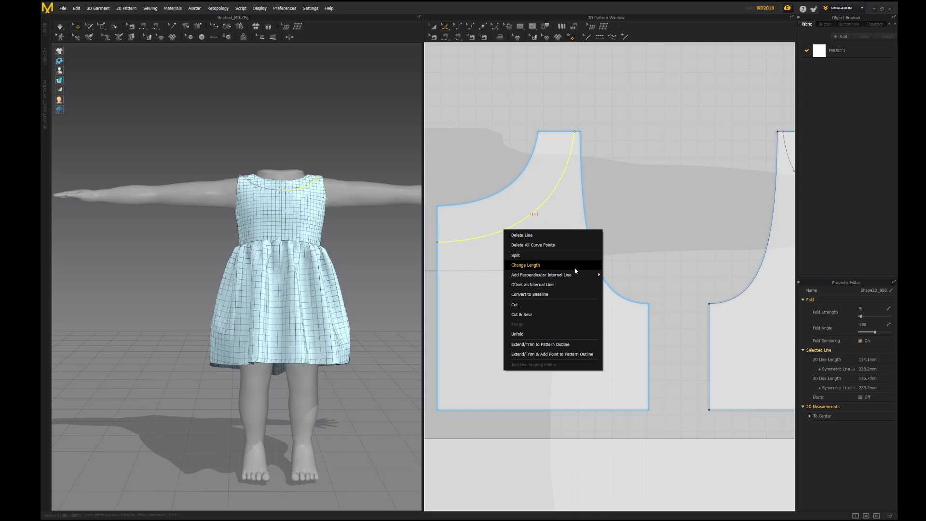
{"action": "left_click", "coordinate": [540, 305]}
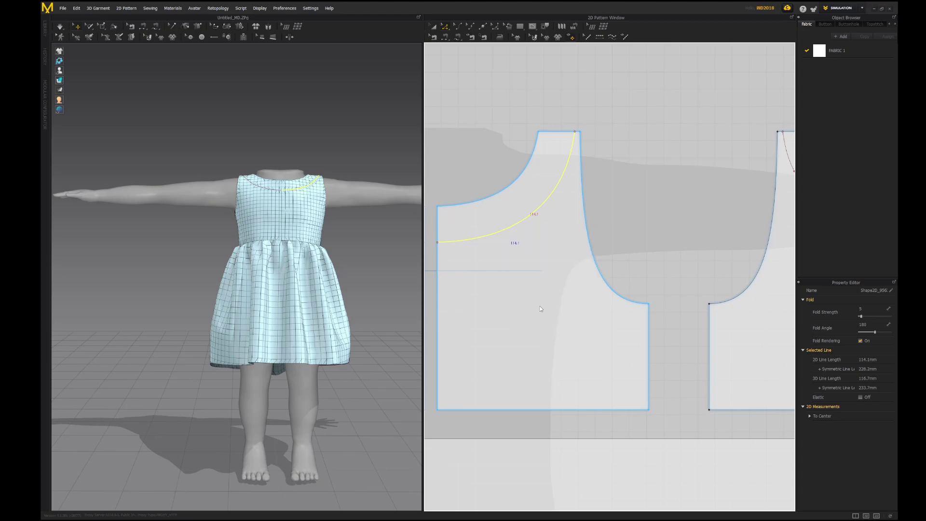
Select every segment of the back bodice's offset neckline line, and cut and sew the pattern along it
{"action": "middle_click_drag", "start_coordinate": [730, 208], "coordinate": [595, 206]}
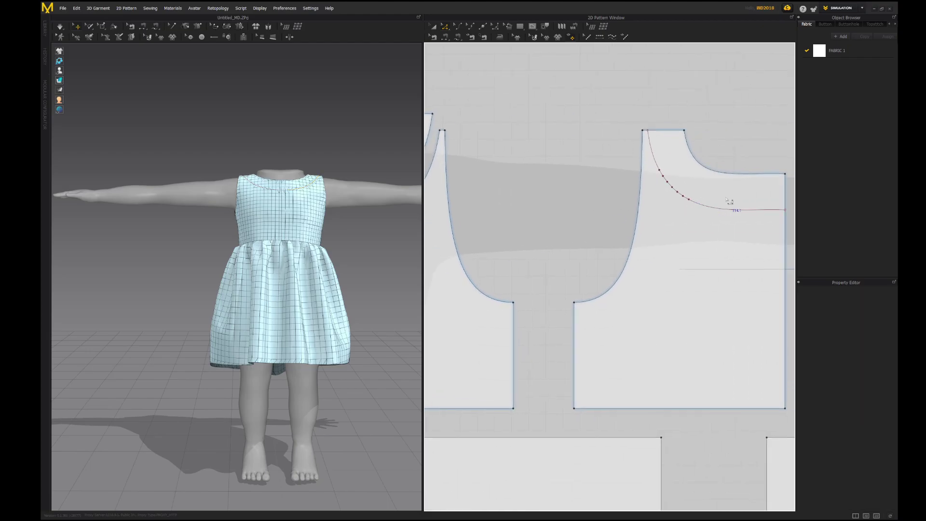
{"action": "left_click", "coordinate": [729, 211]}
{"action": "middle_click_drag", "start_coordinate": [729, 215], "coordinate": [657, 239]}
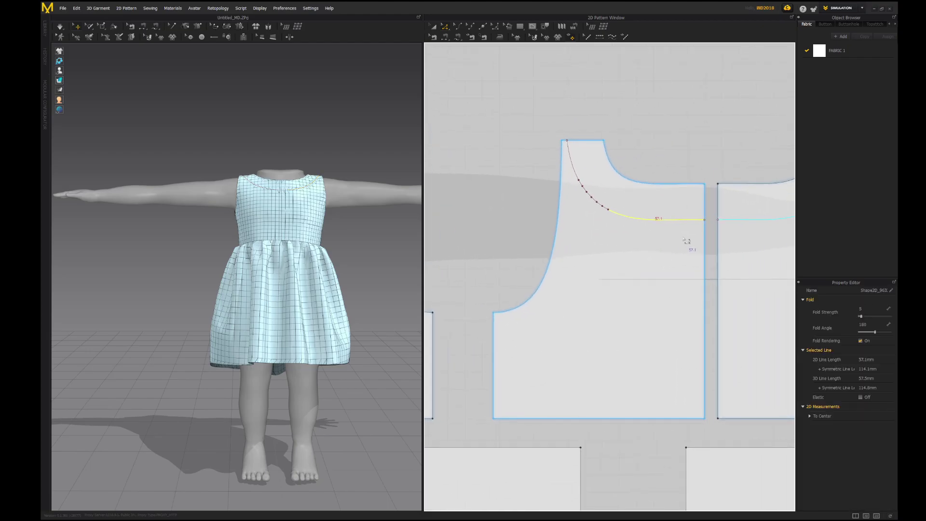
{"action": "left_click", "coordinate": [582, 186]}
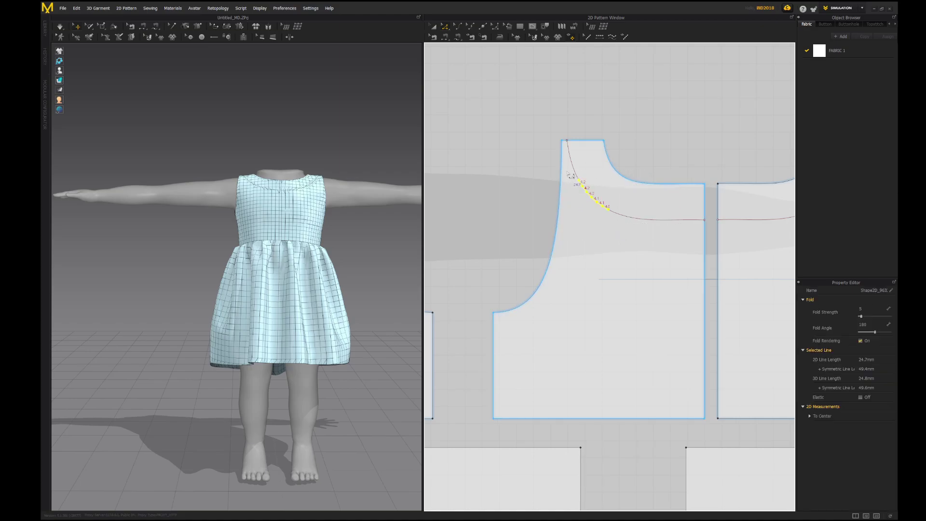
{"action": "left_click", "coordinate": [636, 220], "text": "shift"}
{"action": "left_click", "coordinate": [577, 172], "text": "shift"}
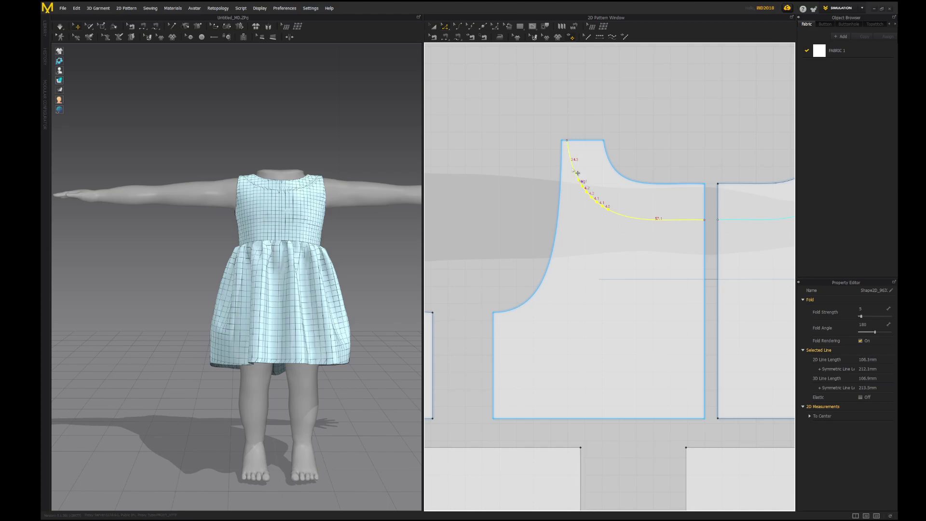
{"action": "right_click", "coordinate": [627, 217]}
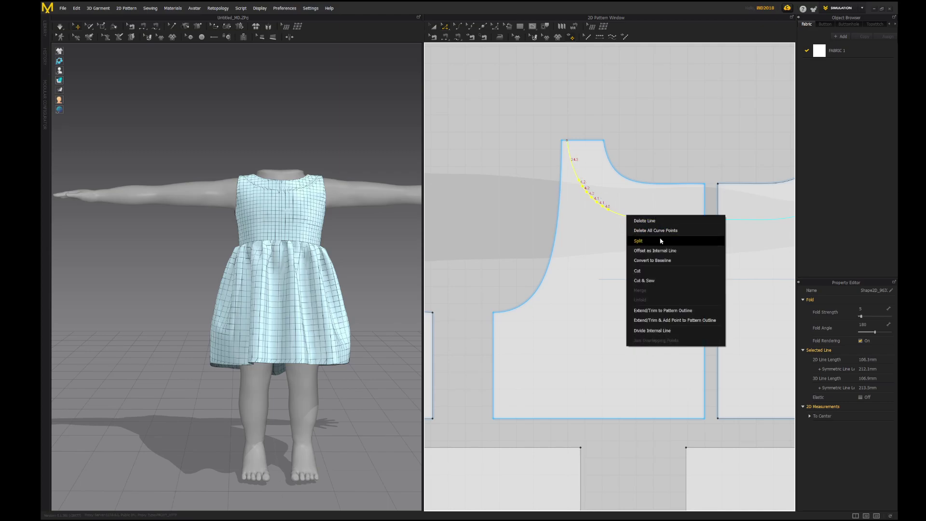
{"action": "left_click", "coordinate": [651, 280]}
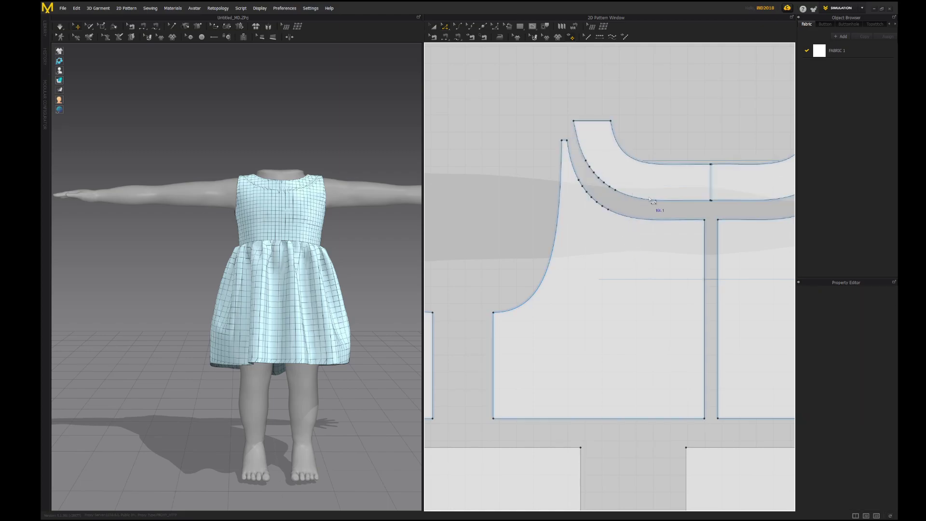
Duplicate the front and back collar strips together, placing the copies above the original bodice patterns
{"action": "key", "text": "a"}
{"action": "left_click", "coordinate": [609, 160]}
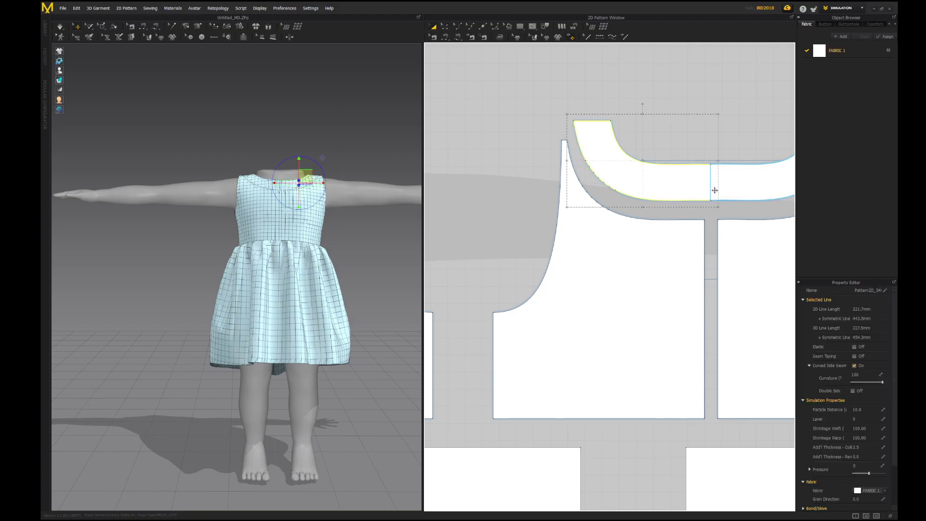
{"action": "left_click", "coordinate": [749, 187], "text": "shift"}
{"action": "scroll", "coordinate": [570, 238], "scroll_direction": "down", "scroll_amount": 3}
{"action": "middle_click_drag", "start_coordinate": [517, 217], "coordinate": [669, 238]}
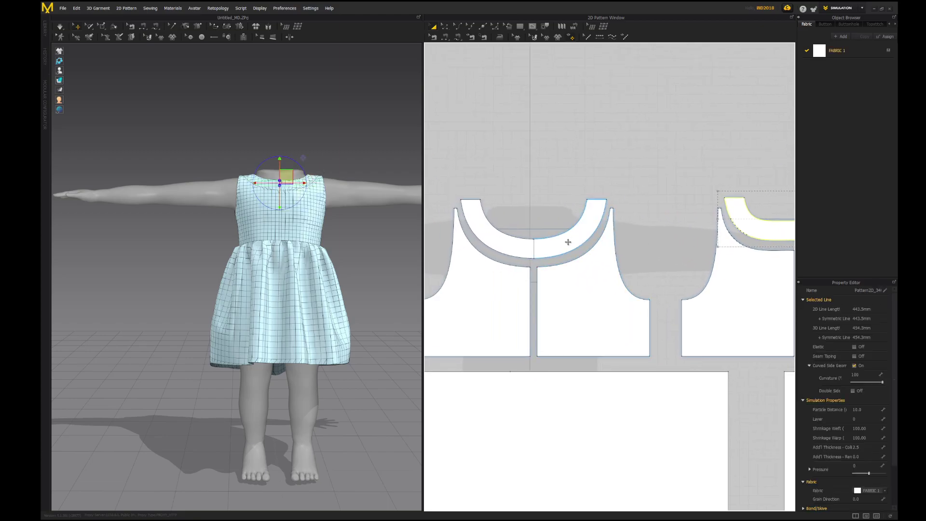
{"action": "left_click", "coordinate": [493, 244], "text": "shift"}
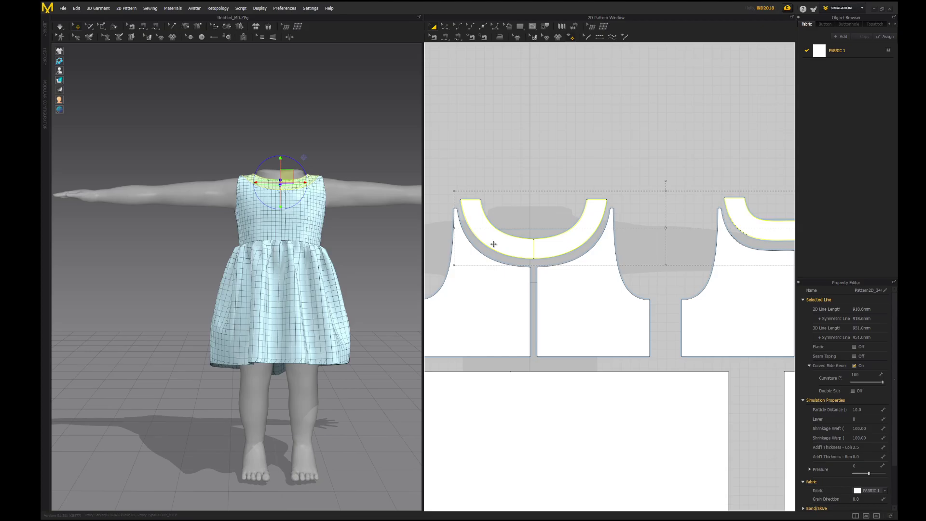
{"action": "key", "text": "ctrl+v"}
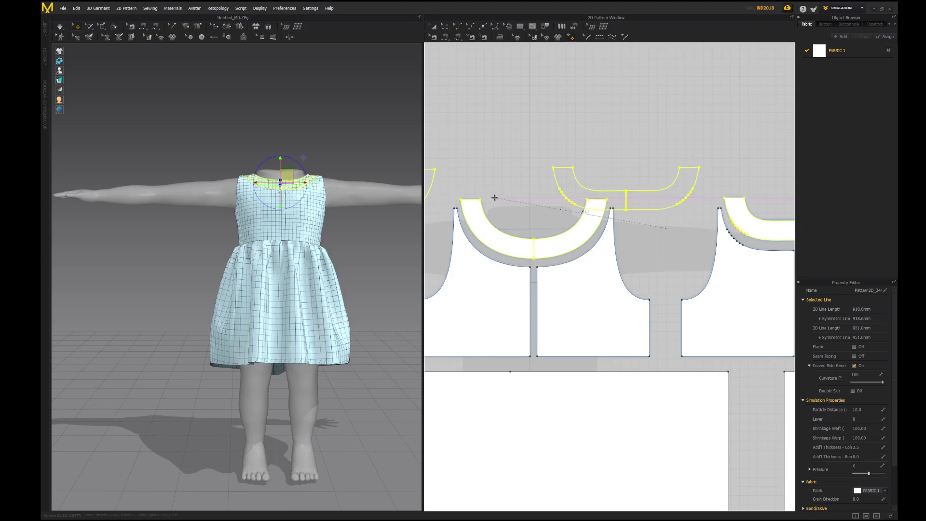
{"action": "left_click", "coordinate": [660, 169]}
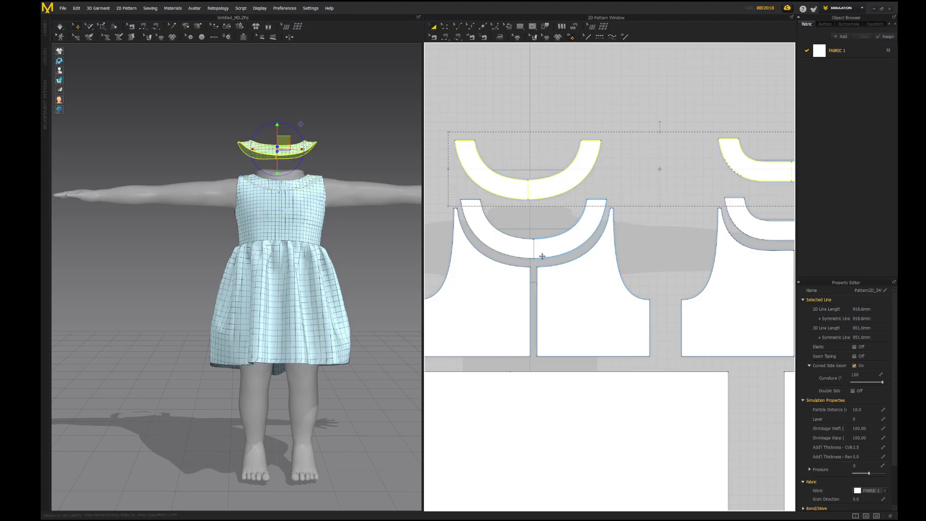
Merge the original front collar strip back into the front bodice along their shared cut edge
{"action": "left_click", "coordinate": [509, 244]}
{"action": "scroll", "coordinate": [489, 283], "scroll_direction": "up", "scroll_amount": 2}
{"action": "middle_click_drag", "start_coordinate": [488, 283], "coordinate": [531, 283]}
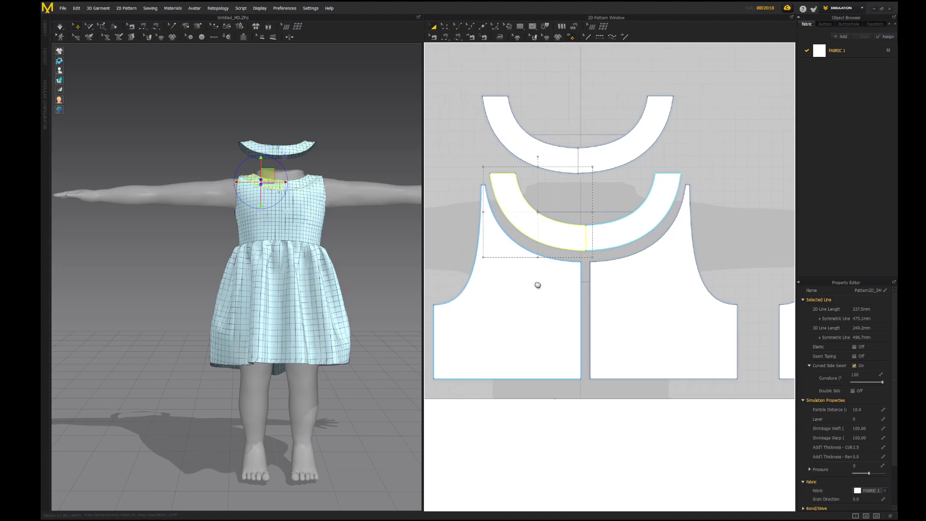
{"action": "left_click", "coordinate": [443, 31]}
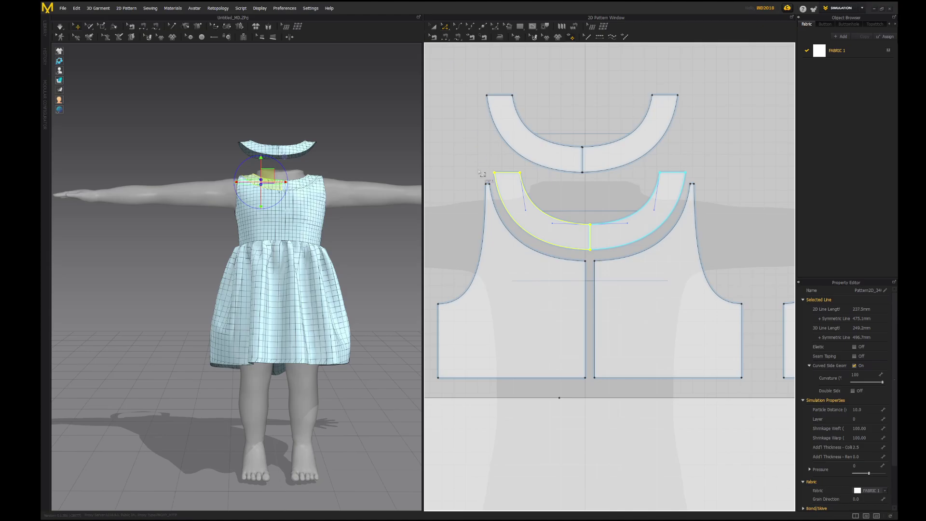
{"action": "left_click", "coordinate": [519, 240]}
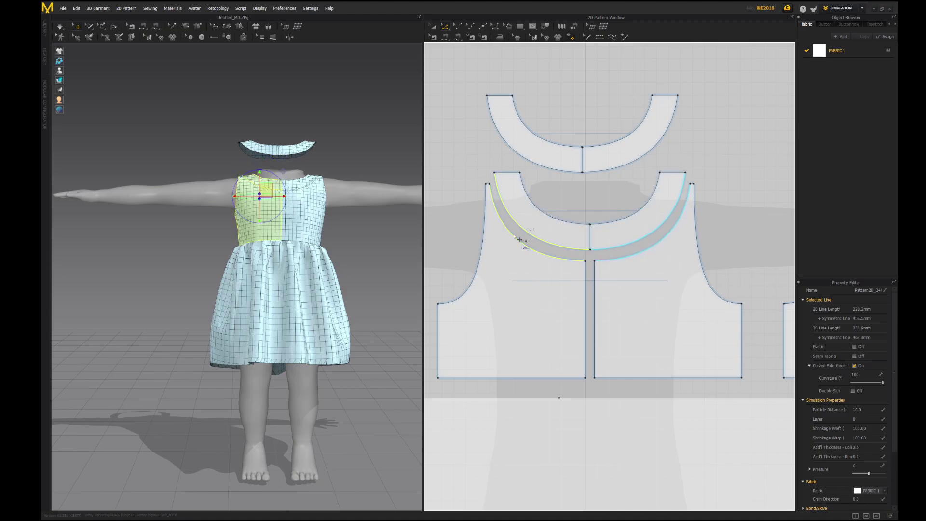
{"action": "right_click", "coordinate": [520, 239]}
{"action": "left_click", "coordinate": [533, 304]}
{"action": "middle_click_drag", "start_coordinate": [667, 307], "coordinate": [461, 307]}
{"action": "middle_click_drag", "start_coordinate": [707, 291], "coordinate": [620, 297]}
{"action": "scroll", "coordinate": [604, 285], "scroll_direction": "up", "scroll_amount": 4}
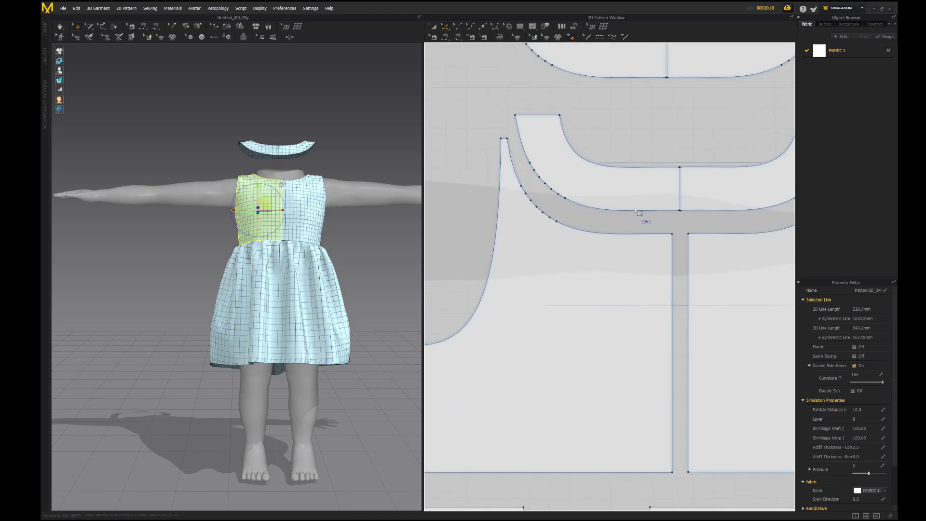
Select all matching segments of the original back collar strip and back bodice cut edges, and merge the strip back into the bodice
{"action": "left_click", "coordinate": [636, 212]}
{"action": "left_click", "coordinate": [606, 234], "text": "shift"}
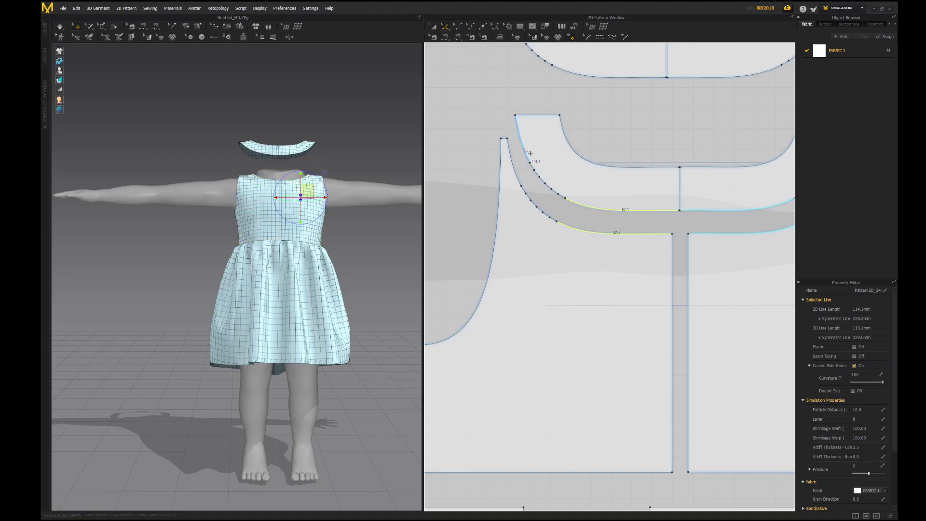
{"action": "left_click", "coordinate": [517, 146]}
{"action": "left_click_drag", "start_coordinate": [590, 214], "coordinate": [617, 247]}
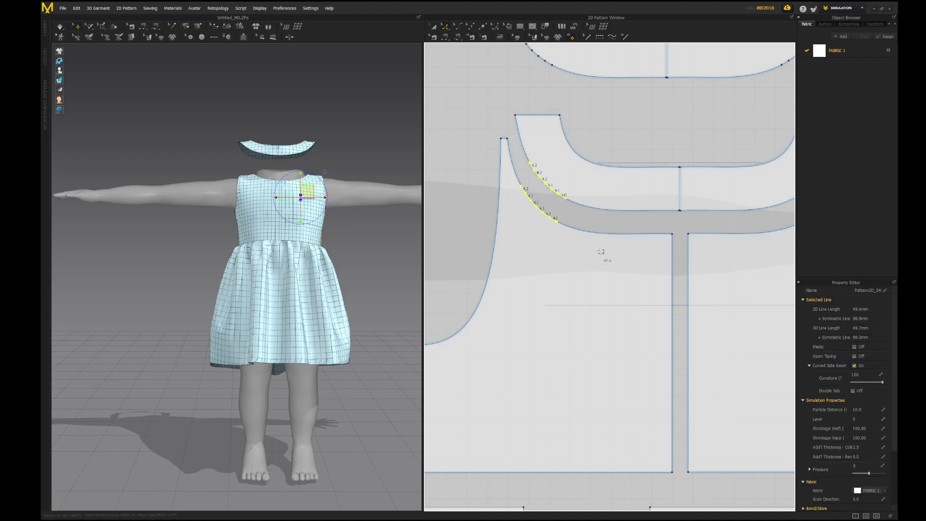
{"action": "left_click", "coordinate": [598, 210], "text": "shift"}
{"action": "left_click", "coordinate": [579, 233], "text": "shift"}
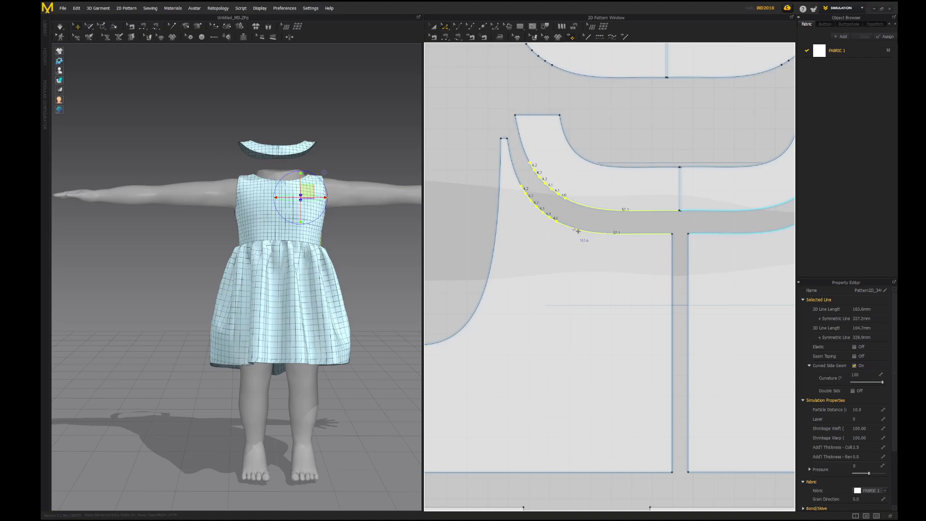
{"action": "left_click", "coordinate": [531, 159], "text": "shift"}
{"action": "left_click", "coordinate": [513, 168], "text": "shift"}
{"action": "right_click", "coordinate": [515, 171]}
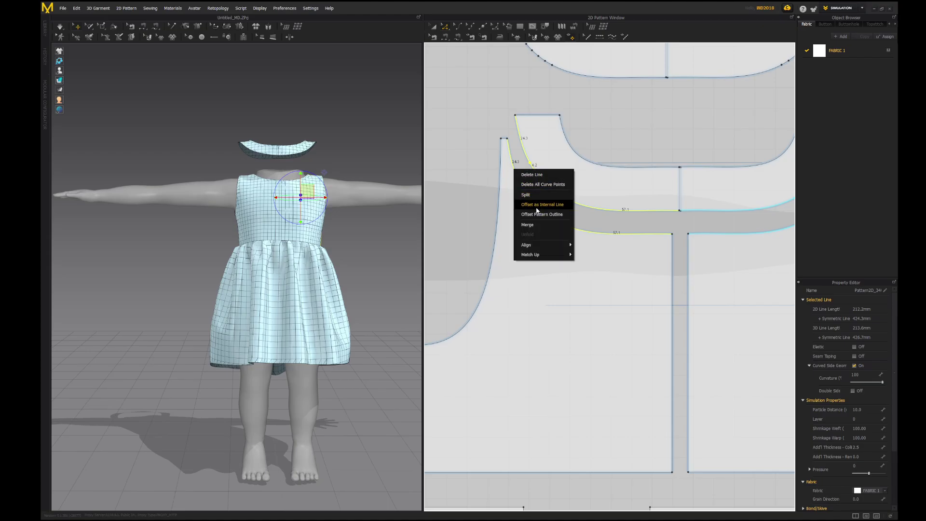
{"action": "left_click", "coordinate": [529, 224]}
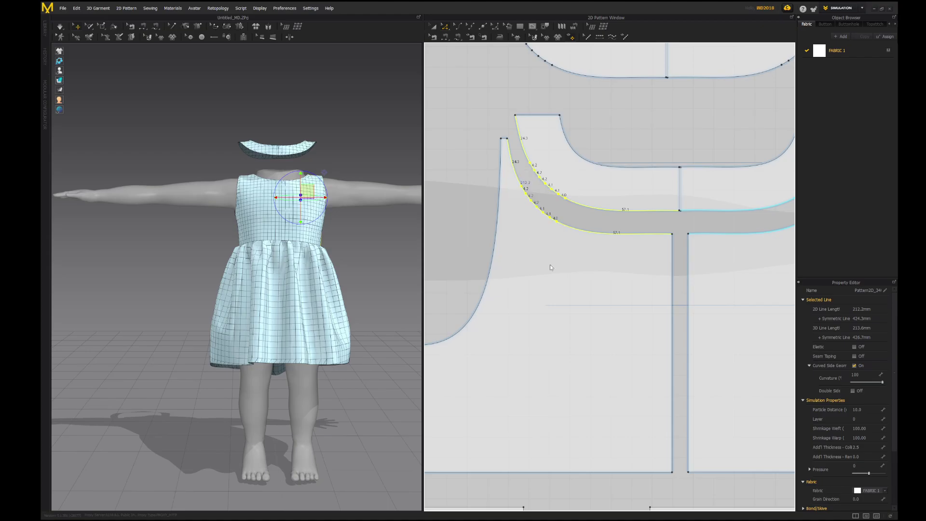
{"action": "left_click_drag", "start_coordinate": [550, 266], "coordinate": [555, 273]}
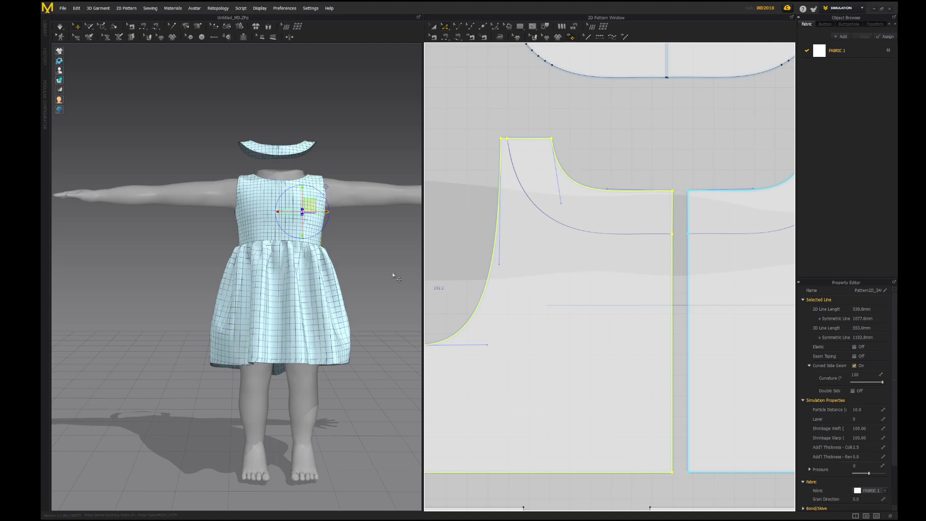
Examine the merged bodice and the floating collar from the front and back, along with the 2D collar copies
{"action": "scroll", "coordinate": [294, 271], "scroll_direction": "up", "scroll_amount": 2}
{"action": "right_click_drag", "start_coordinate": [292, 259], "coordinate": [287, 313]}
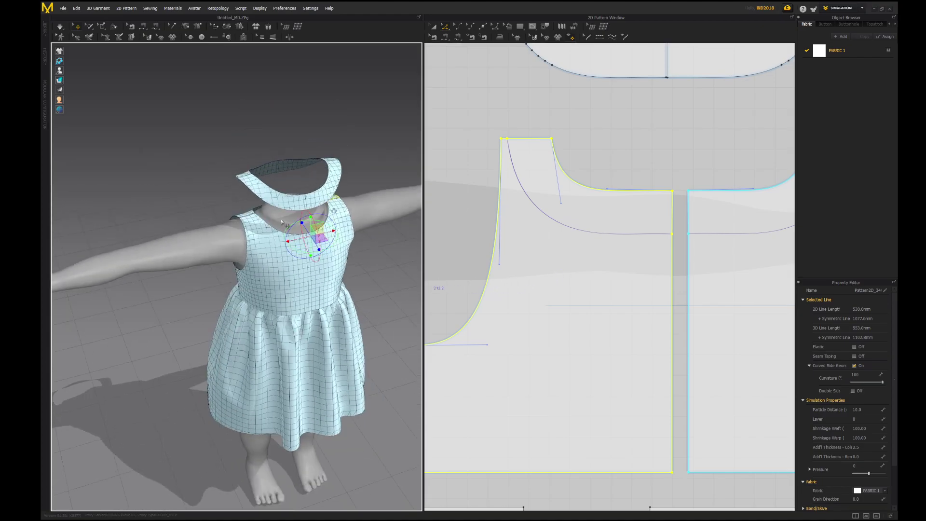
{"action": "right_click_drag", "start_coordinate": [282, 222], "coordinate": [253, 185]}
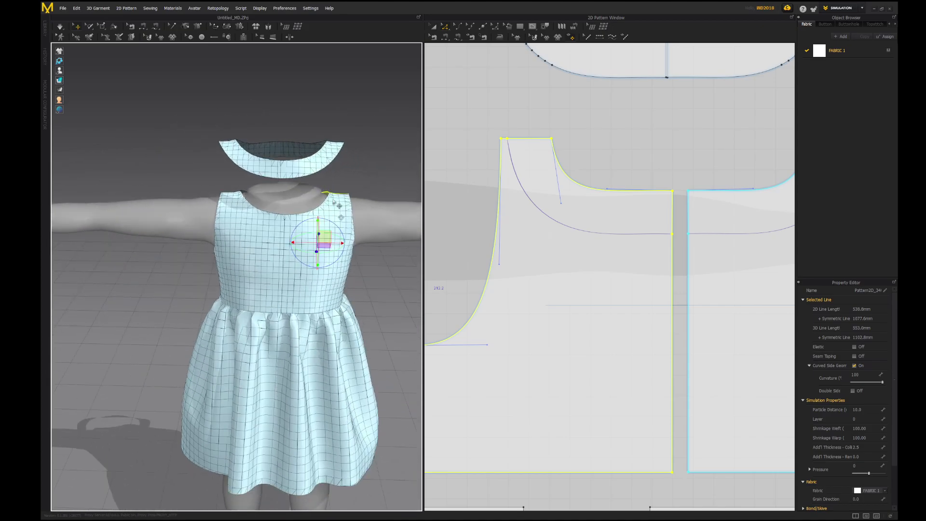
{"action": "right_click_drag", "start_coordinate": [319, 215], "coordinate": [386, 211]}
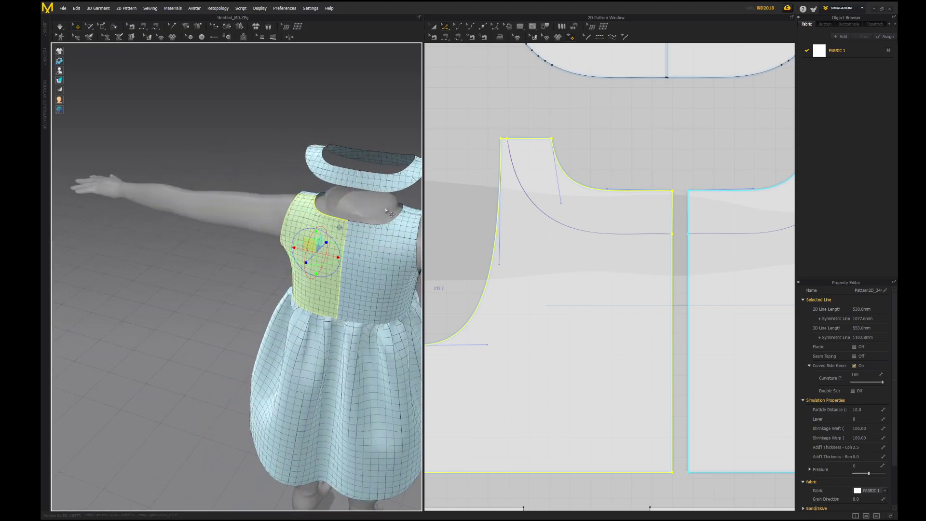
{"action": "middle_click_drag", "start_coordinate": [375, 245], "coordinate": [314, 281]}
{"action": "right_click_drag", "start_coordinate": [314, 281], "coordinate": [236, 279]}
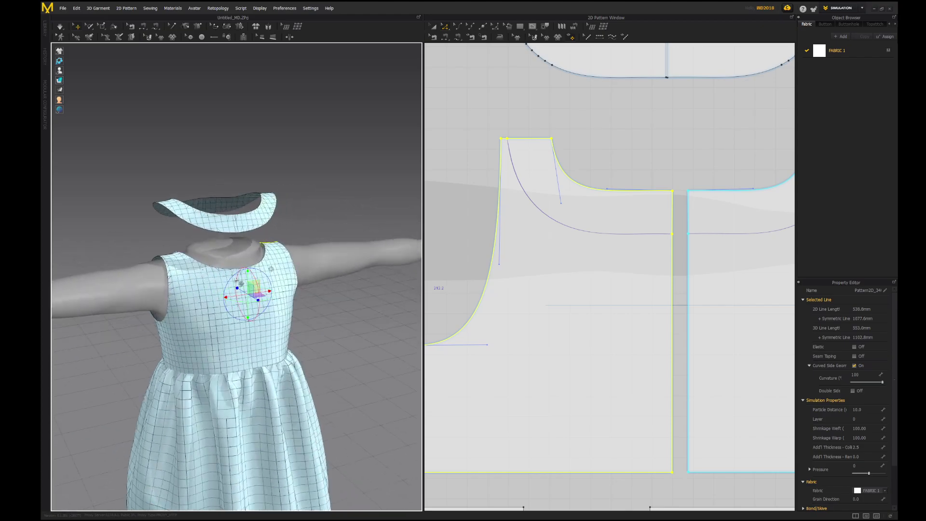
{"action": "scroll", "coordinate": [510, 173], "scroll_direction": "down", "scroll_amount": 2}
{"action": "middle_click_drag", "start_coordinate": [531, 143], "coordinate": [687, 291]}
{"action": "scroll", "coordinate": [578, 244], "scroll_direction": "down", "scroll_amount": 2}
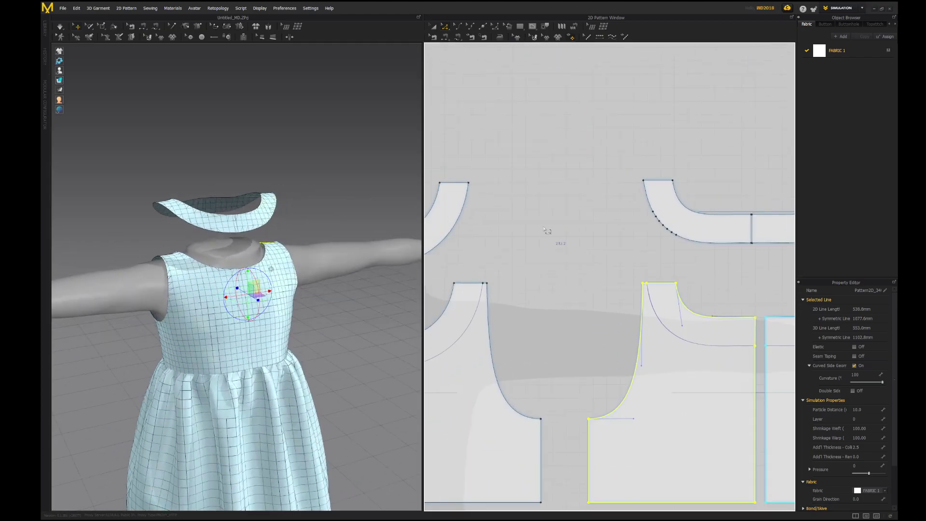
{"action": "middle_click_drag", "start_coordinate": [523, 209], "coordinate": [591, 157]}
Delete the centre-front seam joining the two halves of the duplicated front collar
{"action": "left_click", "coordinate": [445, 36]}
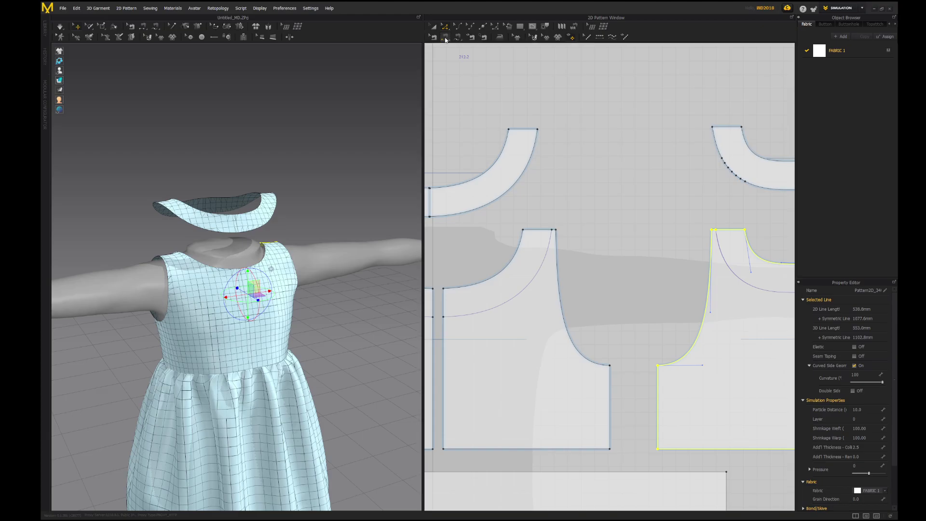
{"action": "scroll", "coordinate": [609, 195], "scroll_direction": "down", "scroll_amount": 2}
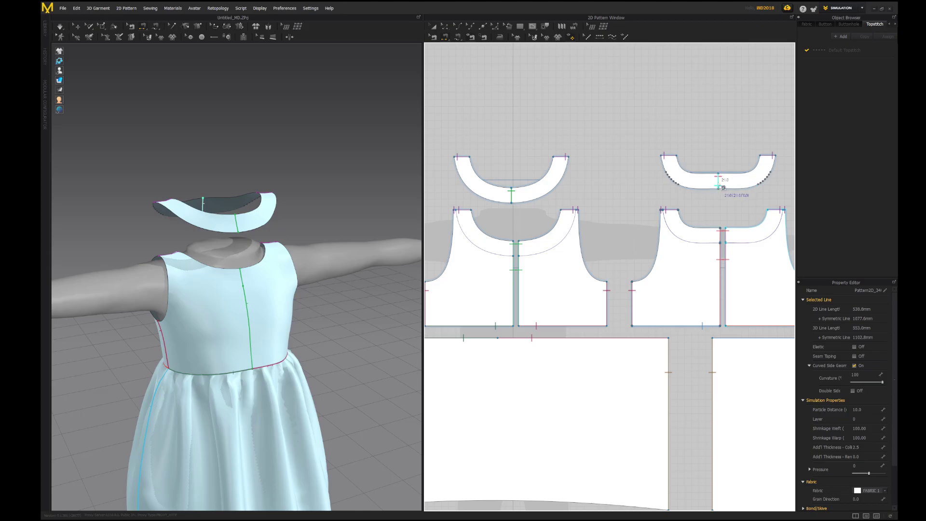
{"action": "left_click", "coordinate": [433, 37]}
{"action": "left_click", "coordinate": [512, 193]}
{"action": "right_click", "coordinate": [511, 196]}
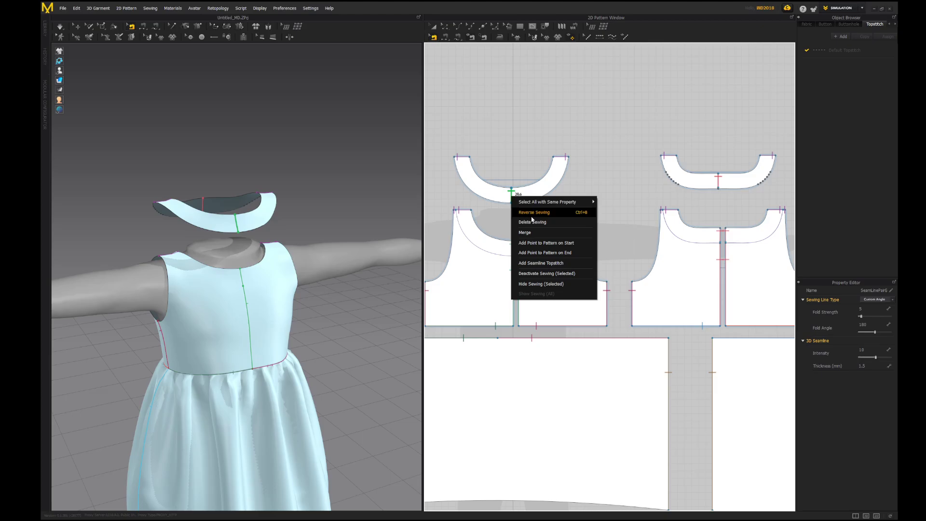
{"action": "left_click", "coordinate": [535, 222]}
{"action": "scroll", "coordinate": [496, 213], "scroll_direction": "up", "scroll_amount": 3}
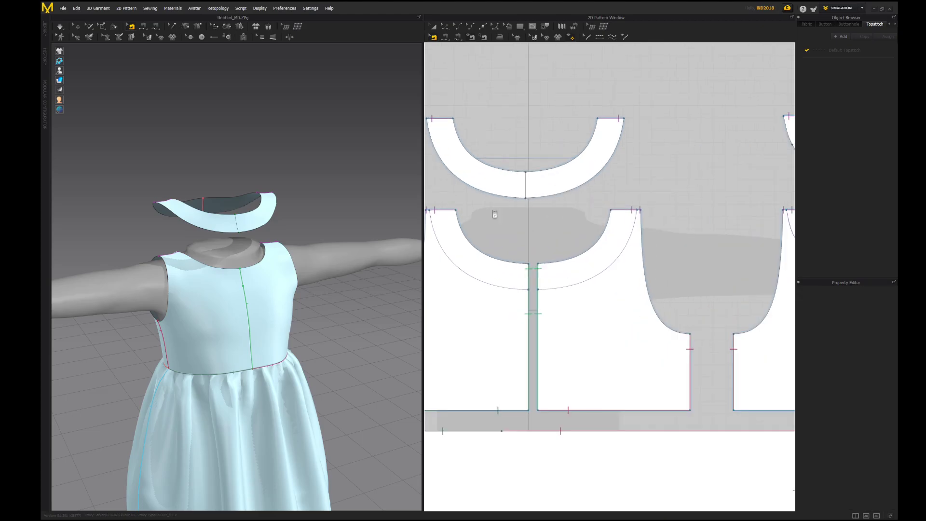
Sew the inner edges of the front and back collar copies to the matching front and back bodice necklines
{"action": "left_click", "coordinate": [446, 38]}
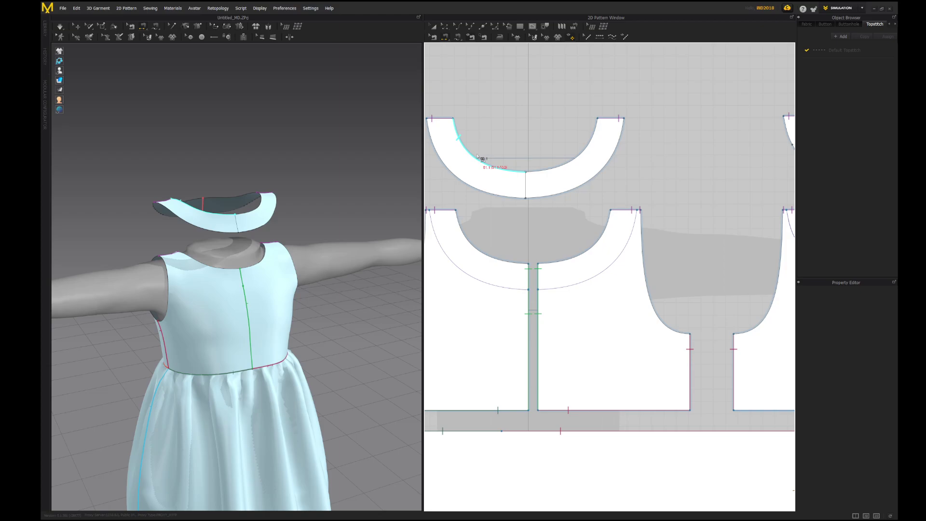
{"action": "left_click", "coordinate": [477, 156]}
{"action": "left_click", "coordinate": [472, 243]}
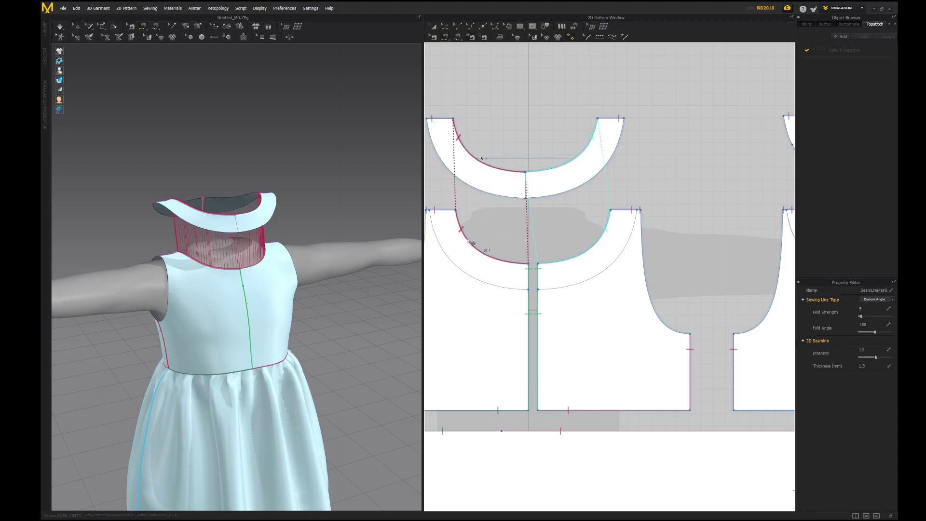
{"action": "middle_click_drag", "start_coordinate": [694, 181], "coordinate": [577, 178]}
{"action": "left_click", "coordinate": [685, 153]}
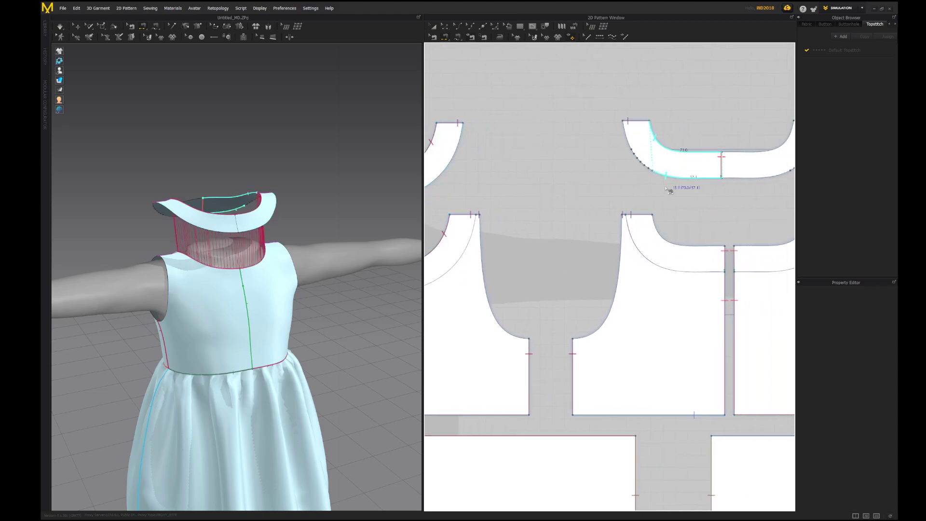
{"action": "left_click", "coordinate": [663, 241]}
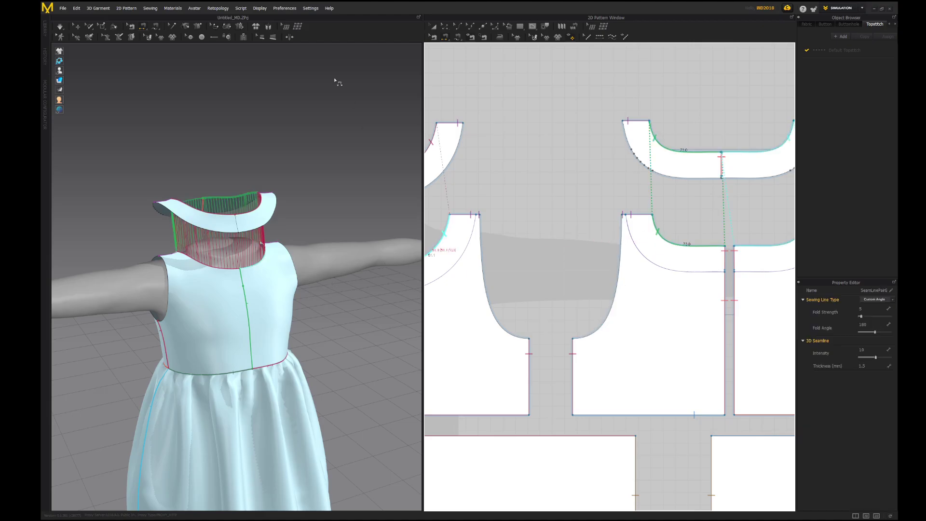
Select all front and back collar pieces and lower them together in 3D until they sit around the bodice neckline
{"action": "key", "text": "a"}
{"action": "left_click", "coordinate": [701, 170]}
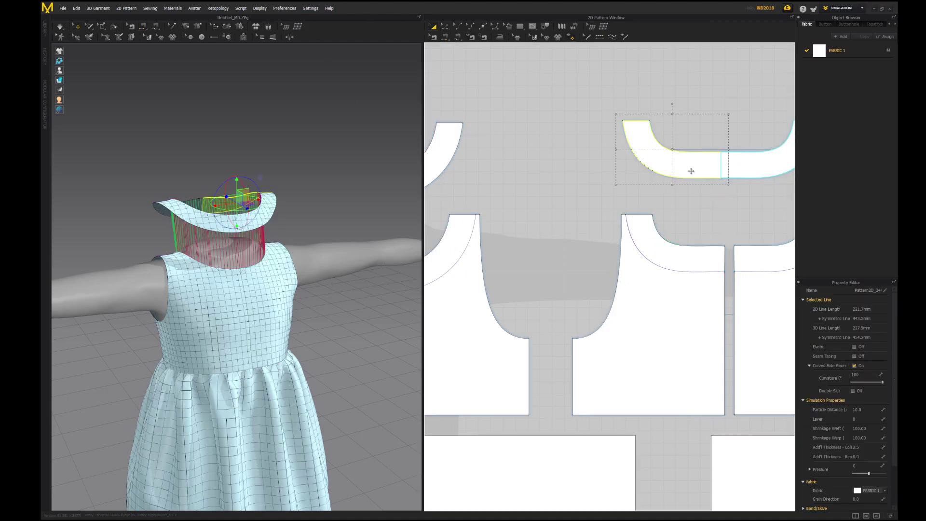
{"action": "left_click", "coordinate": [441, 150], "text": "shift"}
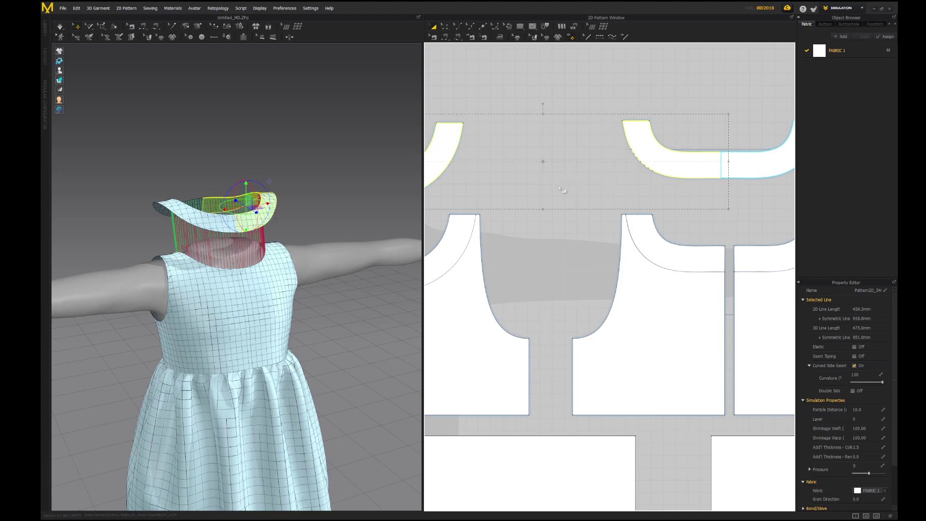
{"action": "scroll", "coordinate": [551, 188], "scroll_direction": "down", "scroll_amount": 2}
{"action": "middle_click_drag", "start_coordinate": [502, 176], "coordinate": [674, 129]}
{"action": "left_click", "coordinate": [529, 135], "text": "shift"}
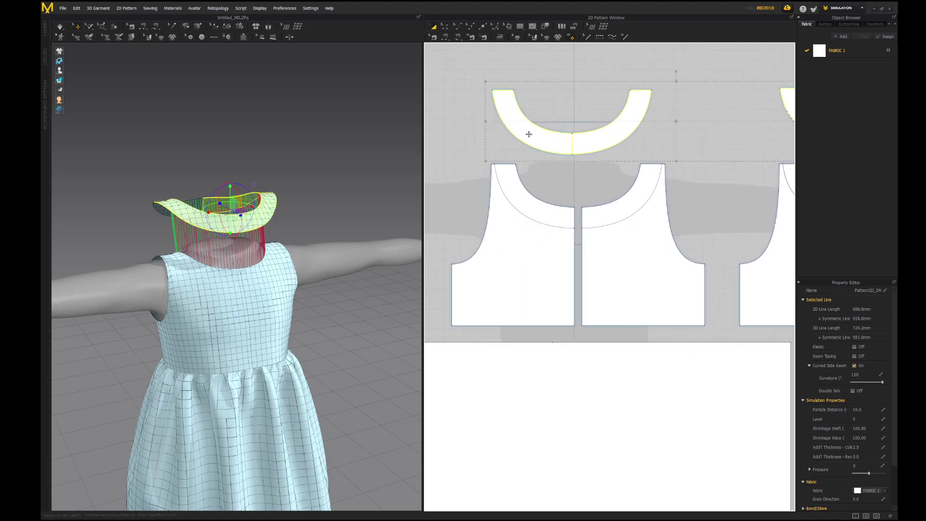
{"action": "middle_click_drag", "start_coordinate": [659, 167], "coordinate": [466, 160]}
{"action": "left_click", "coordinate": [707, 122], "text": "shift"}
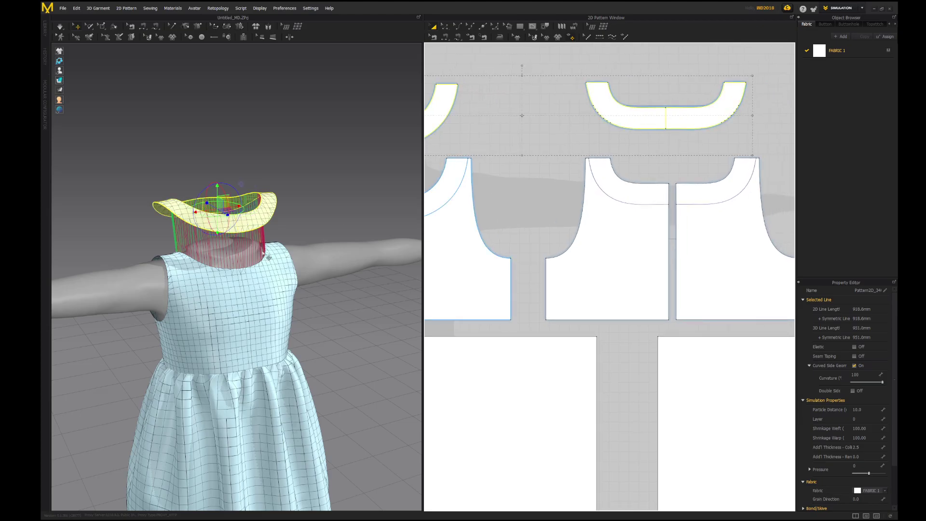
{"action": "scroll", "coordinate": [279, 259], "scroll_direction": "up", "scroll_amount": 1}
{"action": "right_click_drag", "start_coordinate": [279, 258], "coordinate": [307, 235]}
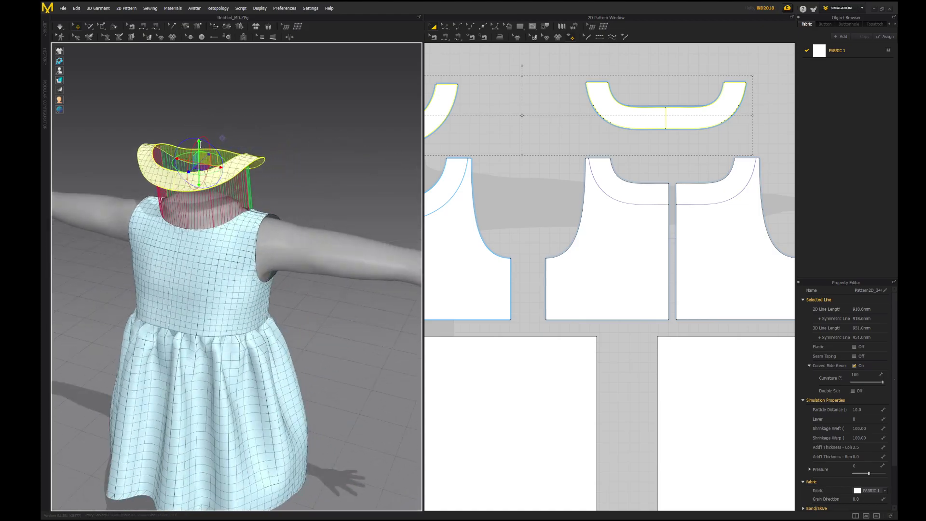
{"action": "left_click_drag", "start_coordinate": [200, 144], "coordinate": [200, 179]}
{"action": "right_click_drag", "start_coordinate": [263, 244], "coordinate": [248, 280]}
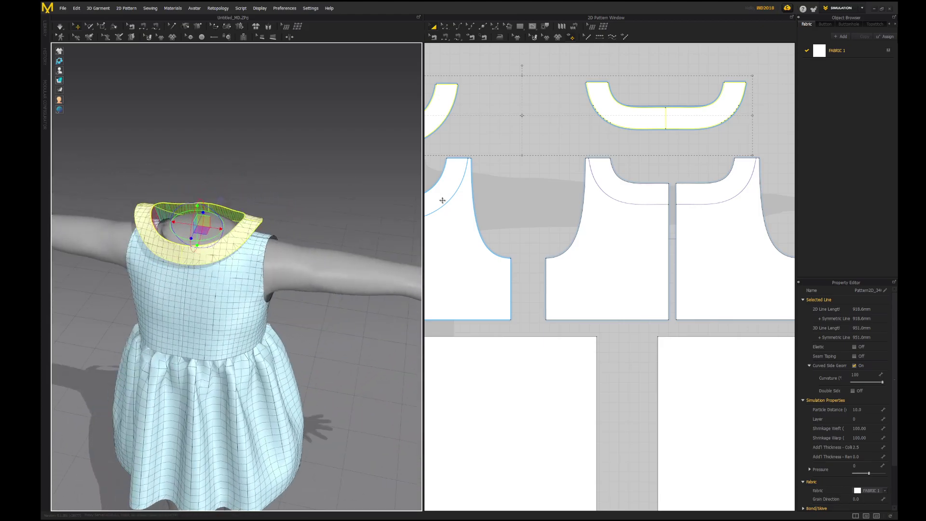
Compare the front collar pattern with the collar in the girl's dress reference image
{"action": "scroll", "coordinate": [609, 197], "scroll_direction": "up", "scroll_amount": 5}
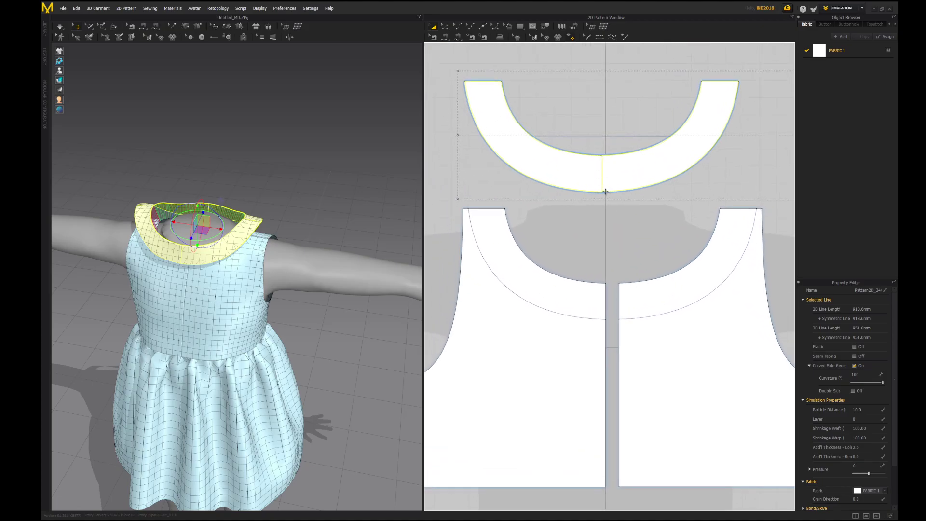
{"action": "key", "text": "alt+Tab"}
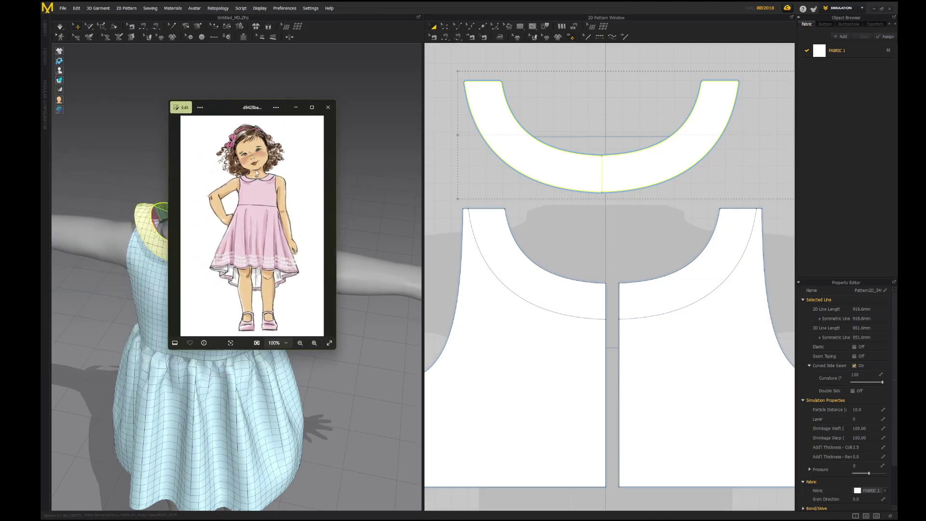
{"action": "left_click_drag", "start_coordinate": [225, 112], "coordinate": [91, 100]}
{"action": "key", "text": "alt+Tab"}
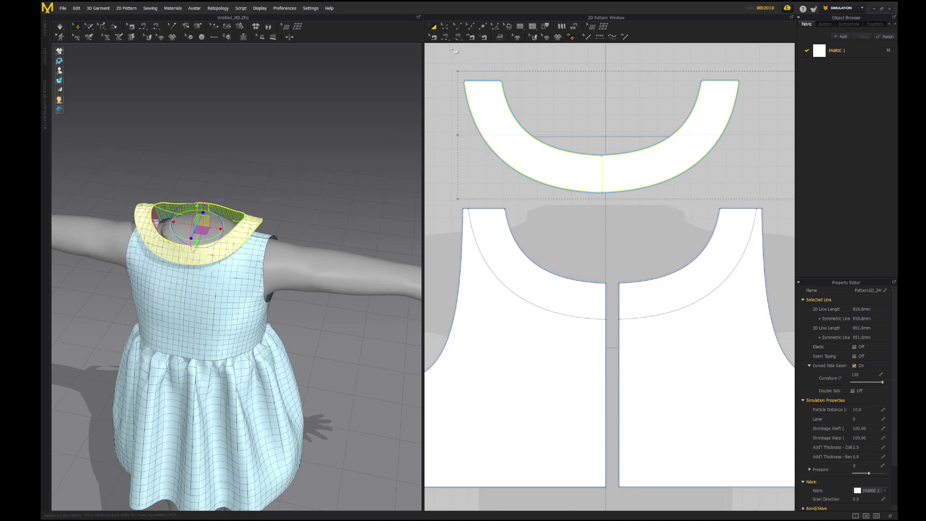
Start the simulation to pull the sewn collar onto the neckline, and check how it drapes
{"action": "middle_click_drag", "start_coordinate": [253, 266], "coordinate": [286, 229]}
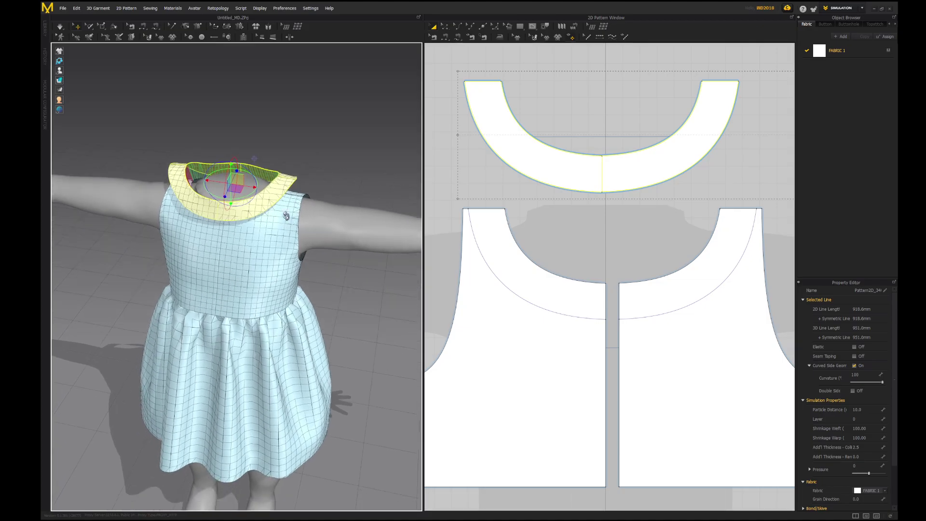
{"action": "right_click_drag", "start_coordinate": [287, 229], "coordinate": [292, 208]}
{"action": "key", "text": "space"}
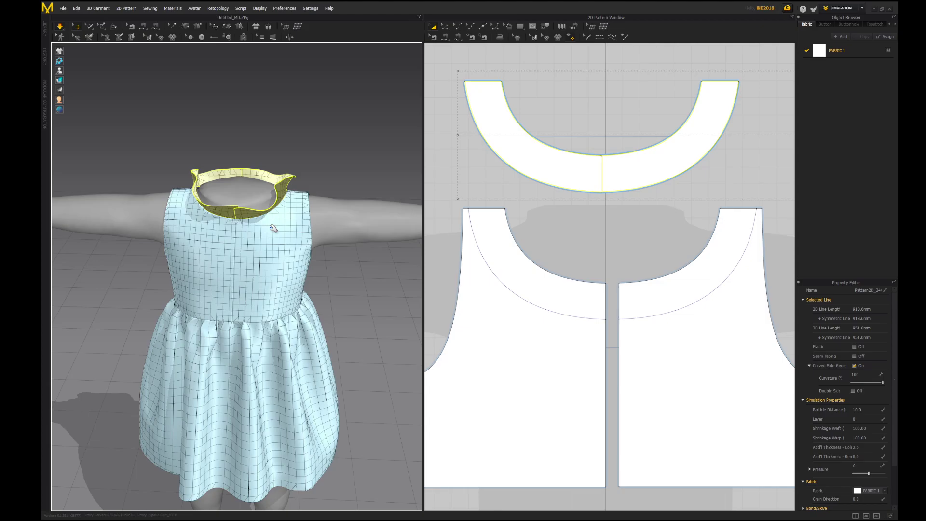
{"action": "right_click_drag", "start_coordinate": [294, 251], "coordinate": [270, 253]}
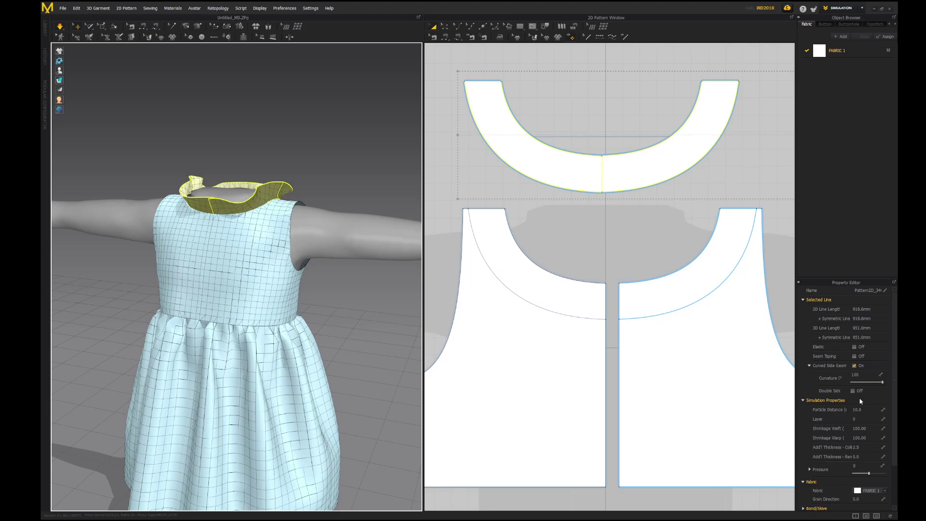
Set the pressure of the selected collar patterns to -12 so they fold down over the bodice
{"action": "scroll", "coordinate": [845, 431], "scroll_direction": "down", "scroll_amount": 2}
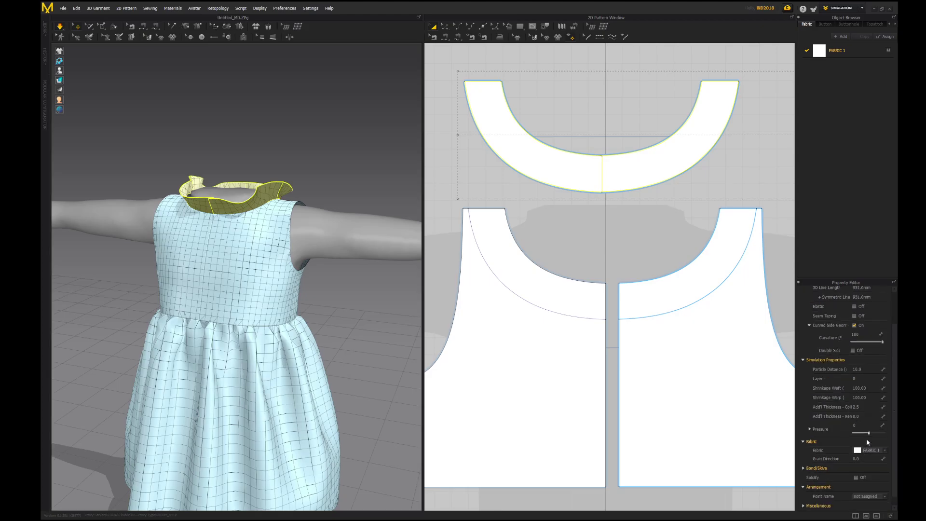
{"action": "left_click_drag", "start_coordinate": [870, 436], "coordinate": [867, 435]}
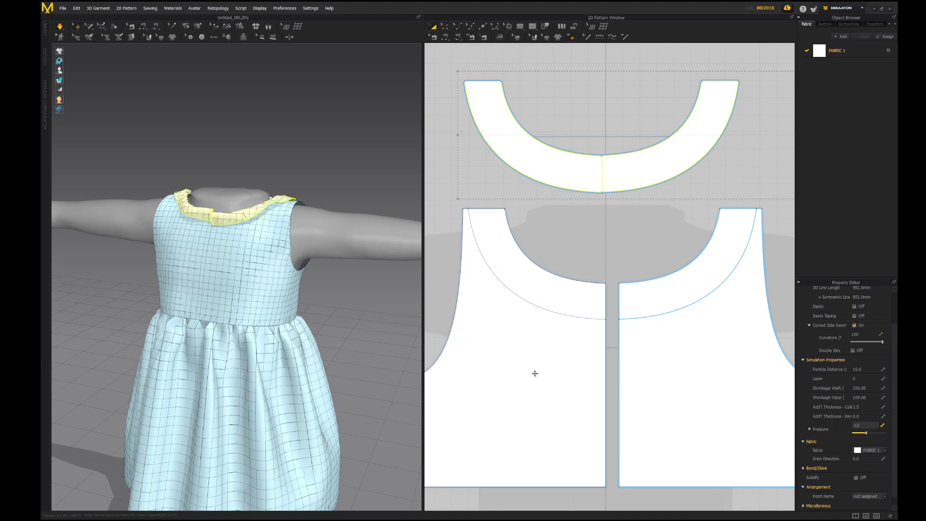
{"action": "scroll", "coordinate": [290, 281], "scroll_direction": "up", "scroll_amount": 2}
{"action": "right_click_drag", "start_coordinate": [291, 282], "coordinate": [311, 295]}
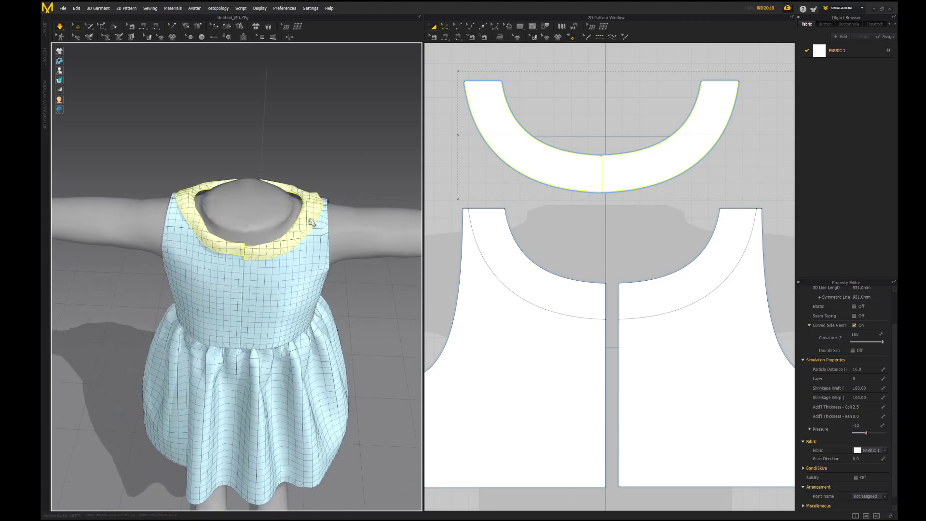
Pull the collar's centre-front edges apart and down over the bodice while the simulation runs
{"action": "left_click_drag", "start_coordinate": [259, 268], "coordinate": [222, 266]}
{"action": "middle_click_drag", "start_coordinate": [221, 266], "coordinate": [214, 281]}
{"action": "right_click_drag", "start_coordinate": [338, 285], "coordinate": [353, 267]}
{"action": "left_click_drag", "start_coordinate": [219, 289], "coordinate": [233, 334]}
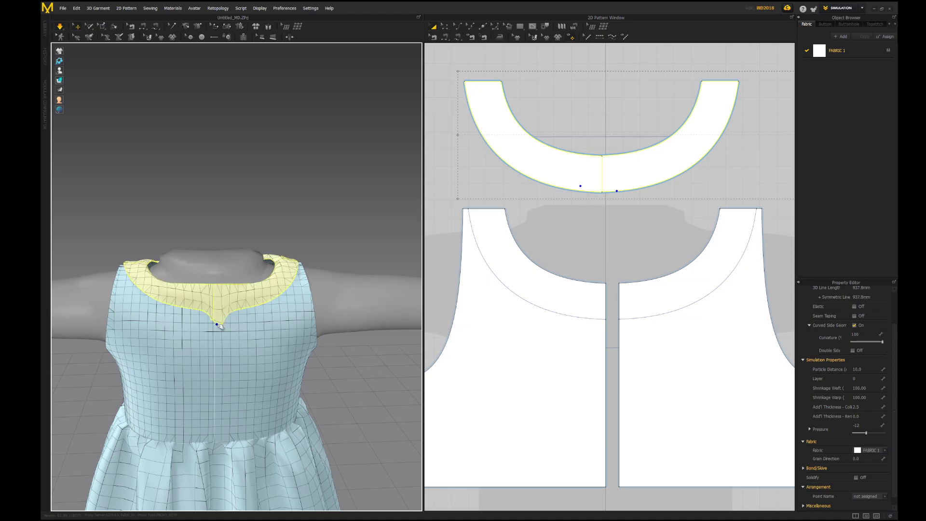
Check how the collar drapes around the back of the neckline and select the back collar pattern
{"action": "right_click_drag", "start_coordinate": [235, 351], "coordinate": [279, 383]}
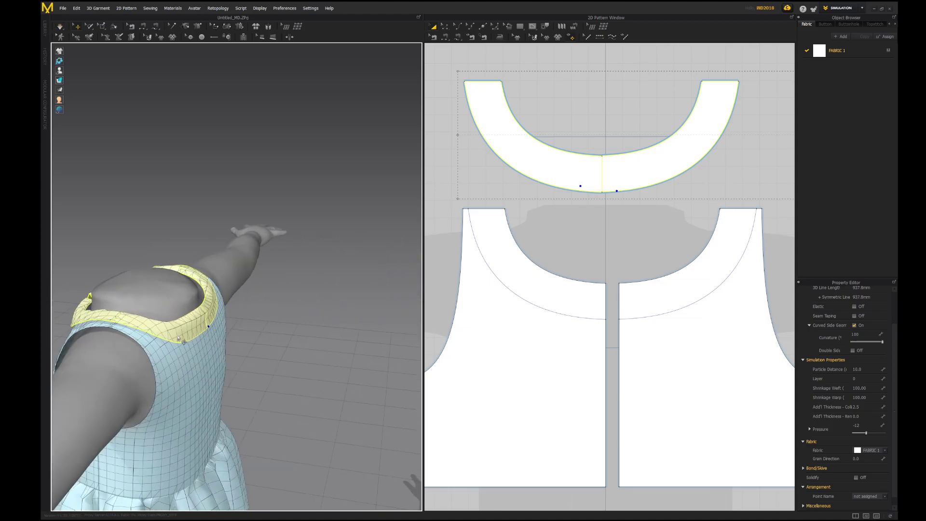
{"action": "right_click_drag", "start_coordinate": [216, 276], "coordinate": [125, 307]}
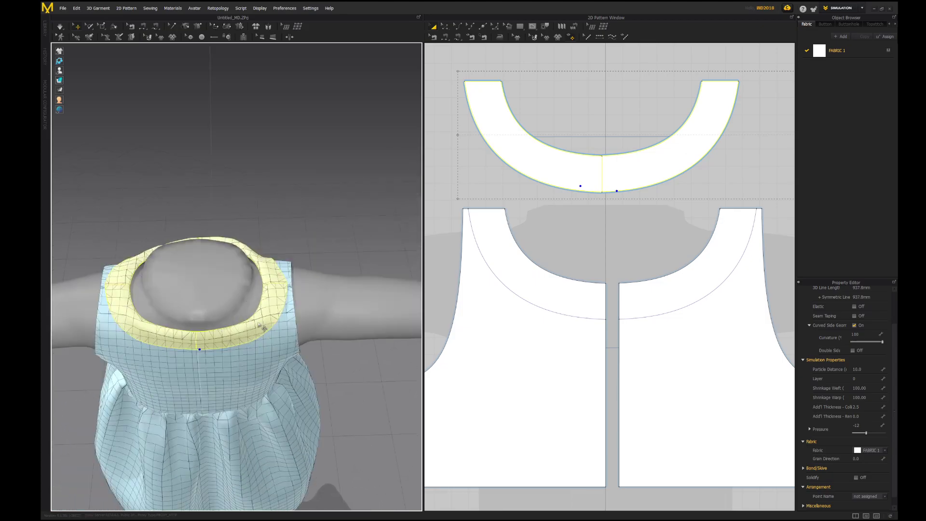
{"action": "scroll", "coordinate": [563, 184], "scroll_direction": "down", "scroll_amount": 5}
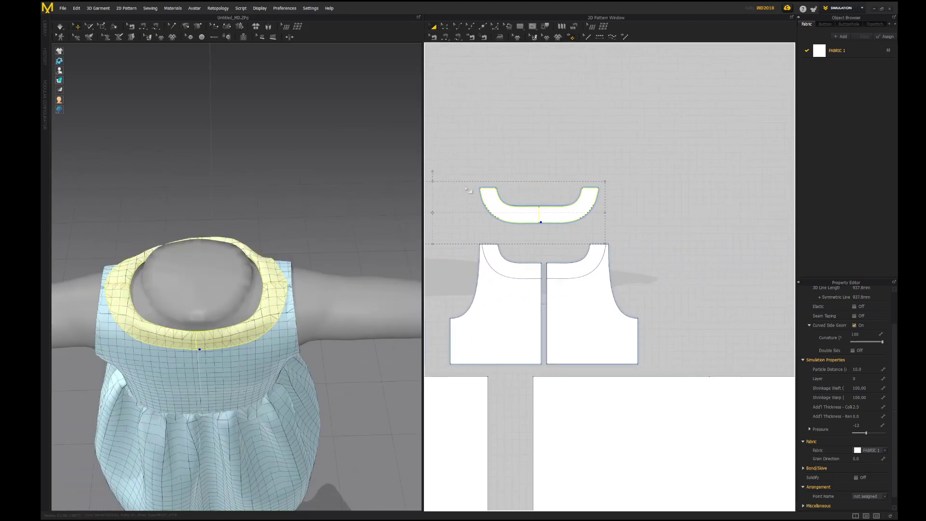
{"action": "left_click", "coordinate": [533, 124]}
{"action": "left_click", "coordinate": [509, 210]}
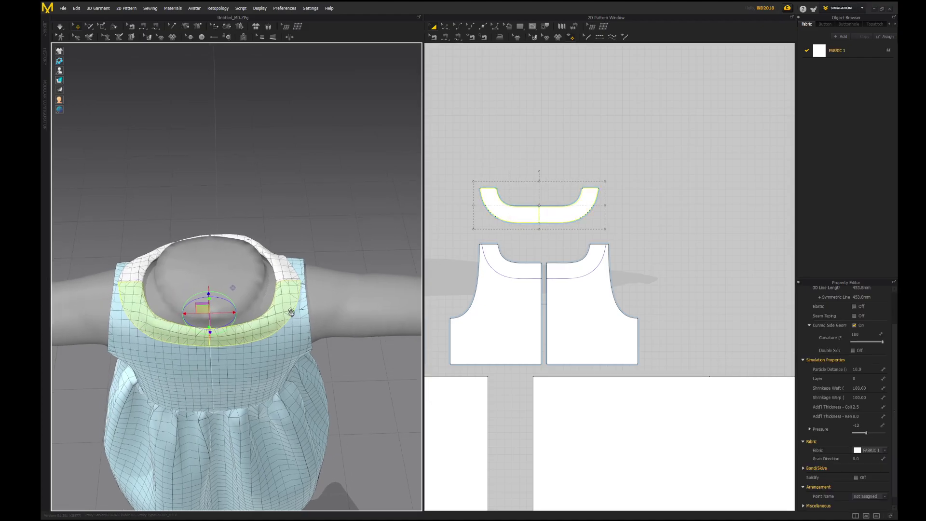
Pull both front collar halves down over the bodice while the simulation runs
{"action": "right_click_drag", "start_coordinate": [290, 270], "coordinate": [184, 372]}
{"action": "left_click", "coordinate": [184, 374]}
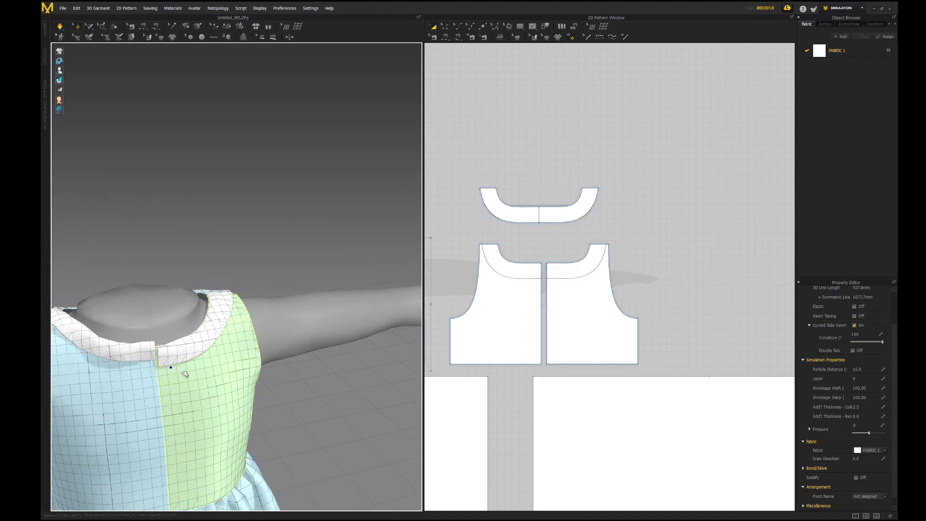
{"action": "left_click", "coordinate": [169, 361]}
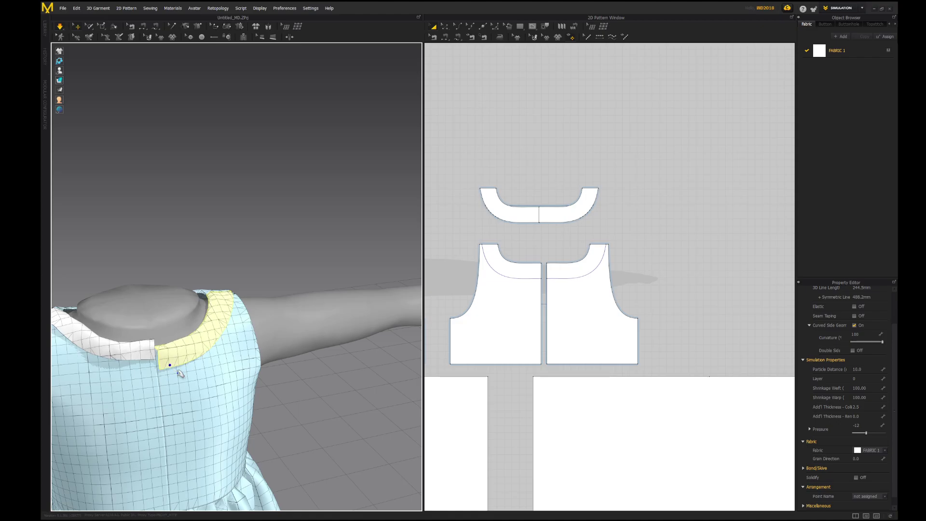
{"action": "right_click_drag", "start_coordinate": [119, 359], "coordinate": [181, 298]}
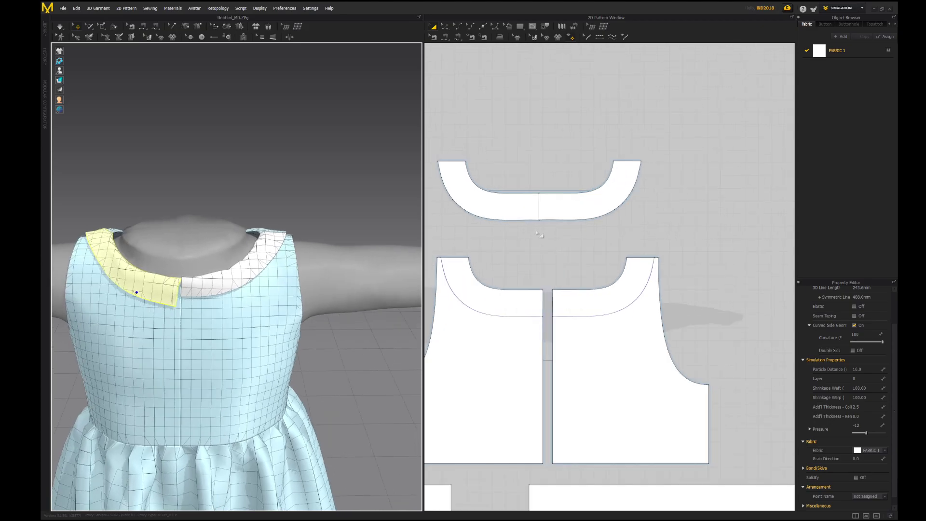
Move the two back collar halves apart and merge them into one pattern along their centre edge
{"action": "scroll", "coordinate": [527, 252], "scroll_direction": "up", "scroll_amount": 3}
{"action": "middle_click_drag", "start_coordinate": [634, 275], "coordinate": [289, 271]}
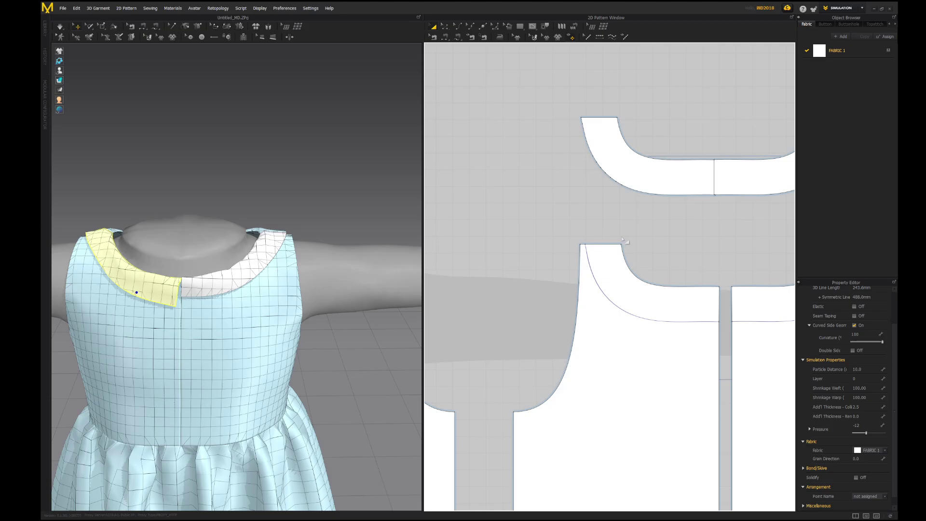
{"action": "middle_click_drag", "start_coordinate": [731, 196], "coordinate": [648, 238]}
{"action": "scroll", "coordinate": [649, 238], "scroll_direction": "up", "scroll_amount": 2}
{"action": "left_click", "coordinate": [673, 214]}
{"action": "left_click_drag", "start_coordinate": [675, 210], "coordinate": [703, 208]}
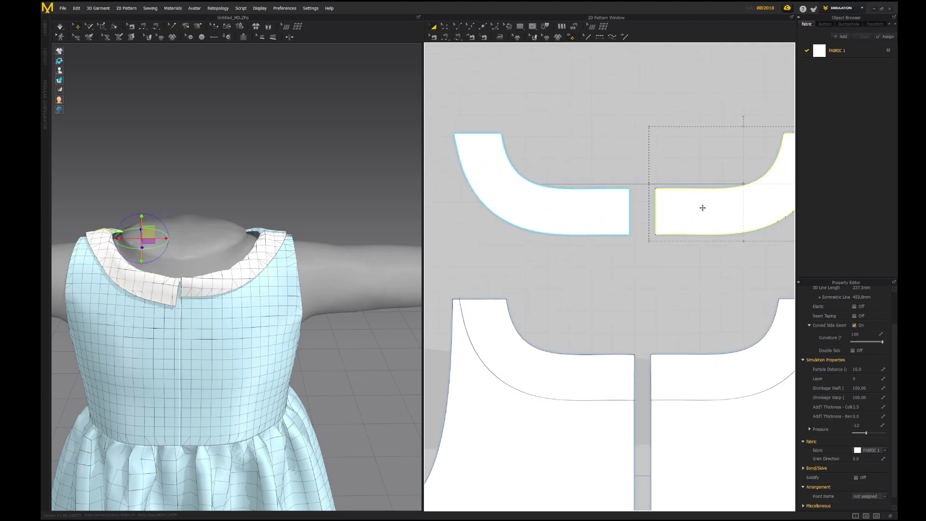
{"action": "left_click", "coordinate": [443, 26]}
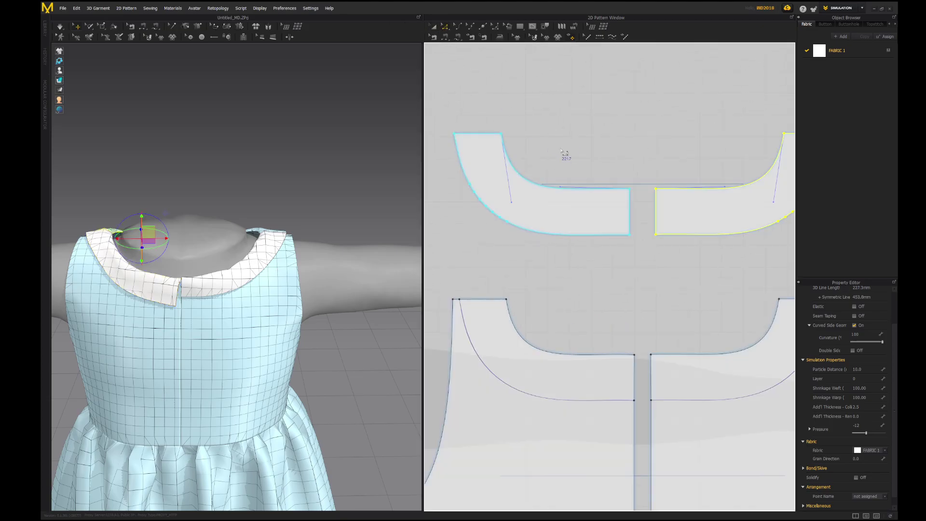
{"action": "right_click", "coordinate": [656, 211]}
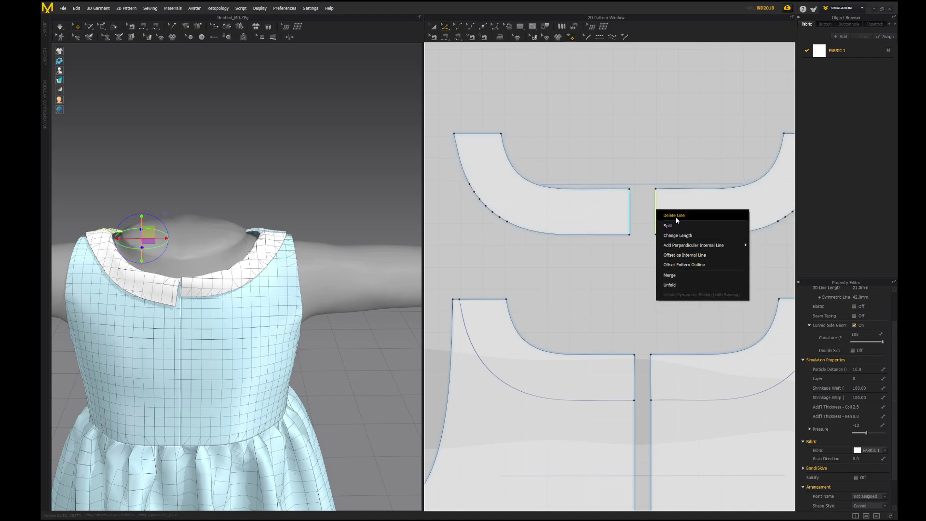
{"action": "left_click", "coordinate": [669, 273]}
{"action": "key", "text": "ctrl+z"}
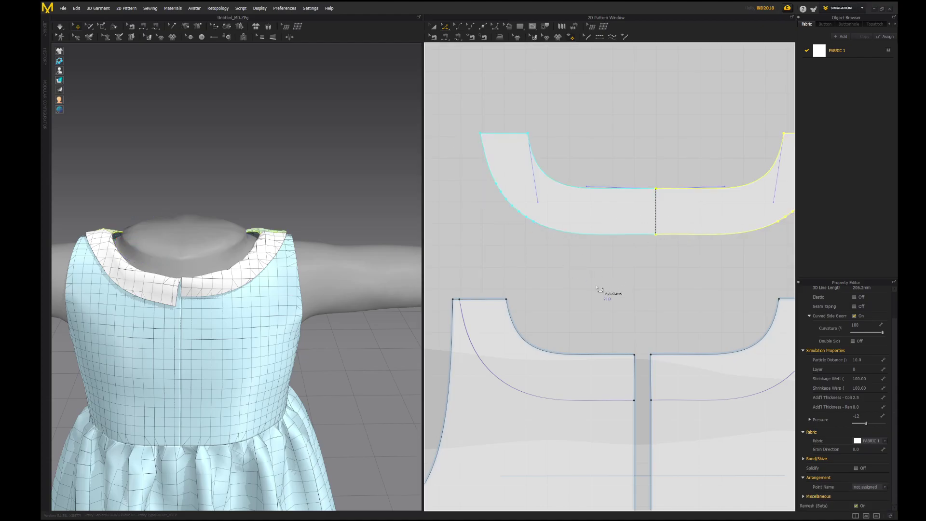
Move the two front collar halves away from each other to leave a gap at the centre front
{"action": "scroll", "coordinate": [478, 249], "scroll_direction": "up", "scroll_amount": 5}
{"action": "middle_click_drag", "start_coordinate": [467, 212], "coordinate": [635, 196]}
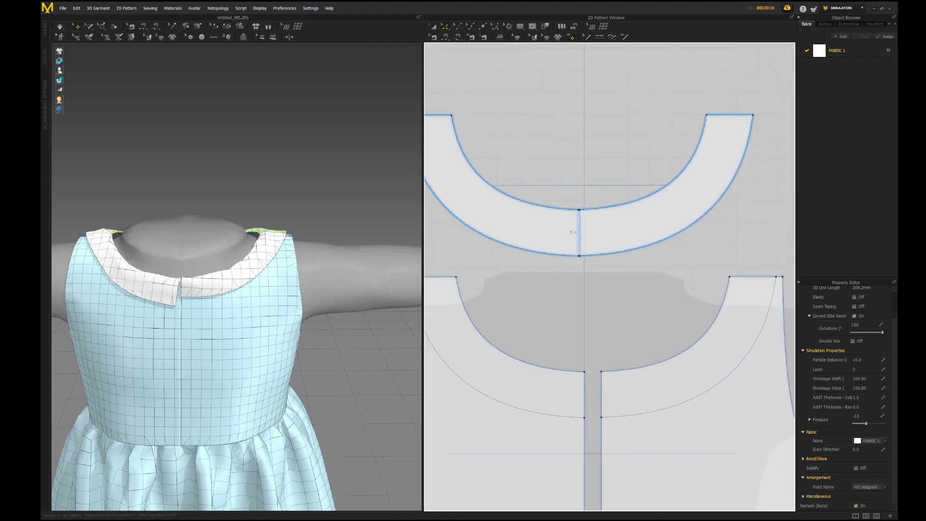
{"action": "left_click", "coordinate": [434, 25]}
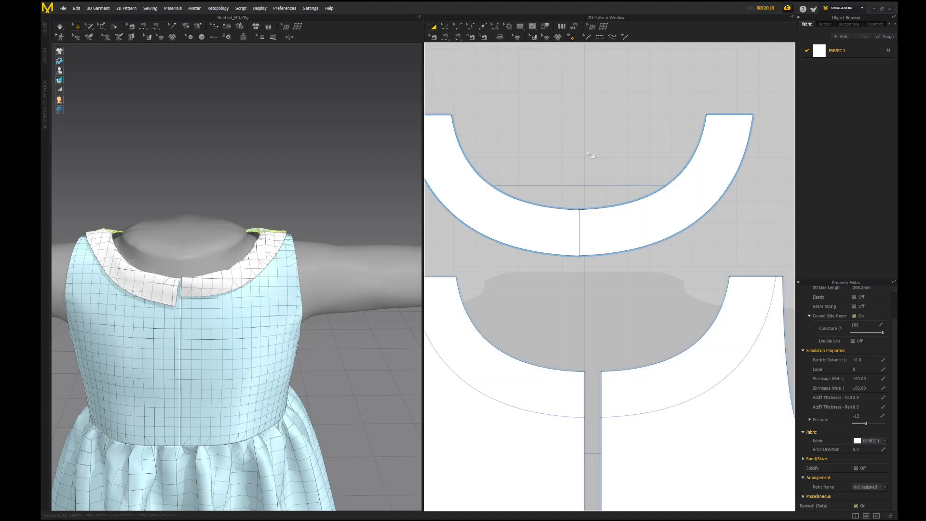
{"action": "left_click", "coordinate": [629, 227]}
{"action": "left_click_drag", "start_coordinate": [619, 231], "coordinate": [646, 233]}
{"action": "left_click_drag", "start_coordinate": [534, 244], "coordinate": [522, 245]}
Move the lower centre-front corner of the front collar halves outward so that their ends are slanted
{"action": "scroll", "coordinate": [554, 266], "scroll_direction": "down", "scroll_amount": 2}
{"action": "middle_click_drag", "start_coordinate": [575, 266], "coordinate": [681, 169]}
{"action": "scroll", "coordinate": [681, 169], "scroll_direction": "down", "scroll_amount": 2}
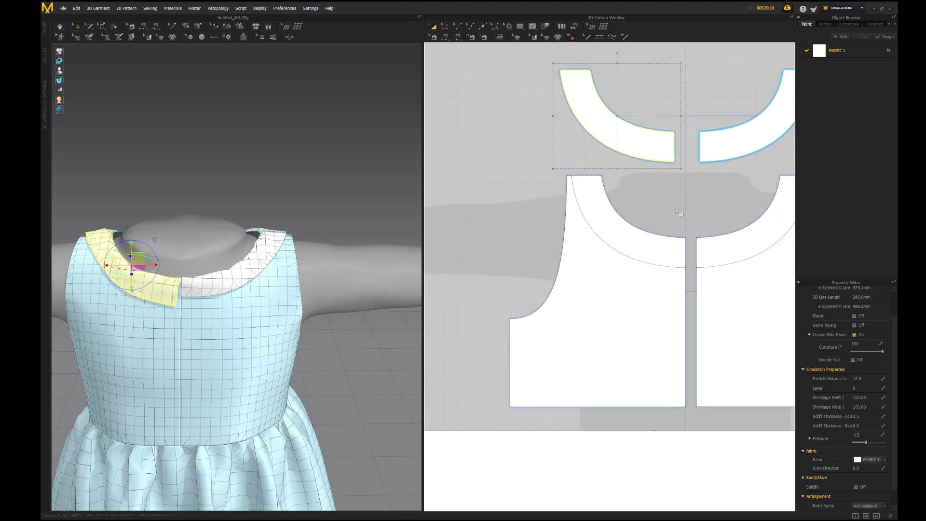
{"action": "scroll", "coordinate": [668, 157], "scroll_direction": "up", "scroll_amount": 3}
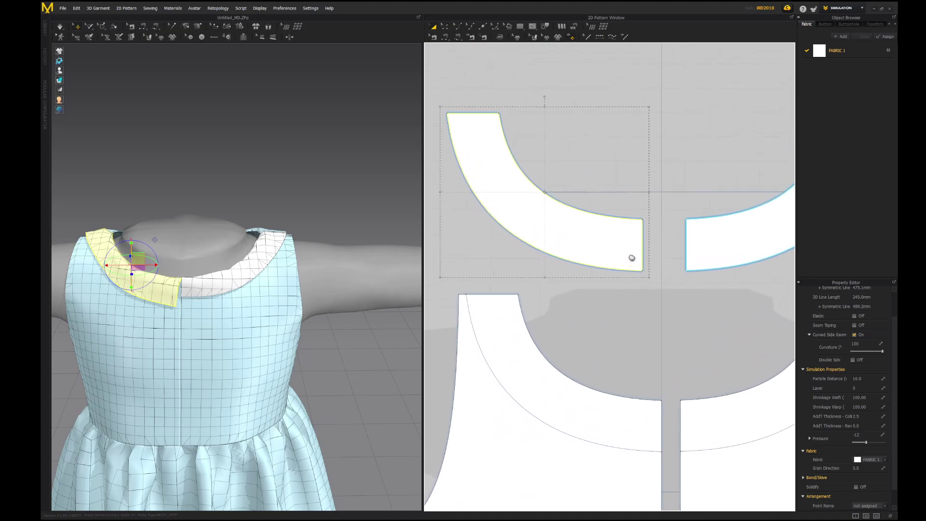
{"action": "middle_click_drag", "start_coordinate": [632, 258], "coordinate": [630, 259]}
{"action": "left_click", "coordinate": [445, 27]}
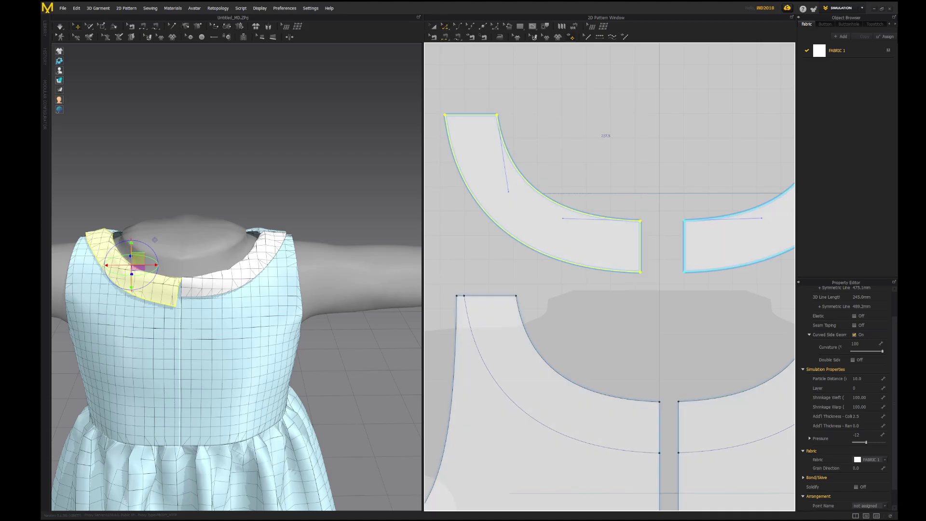
{"action": "right_click", "coordinate": [641, 273]}
{"action": "left_click", "coordinate": [656, 282]}
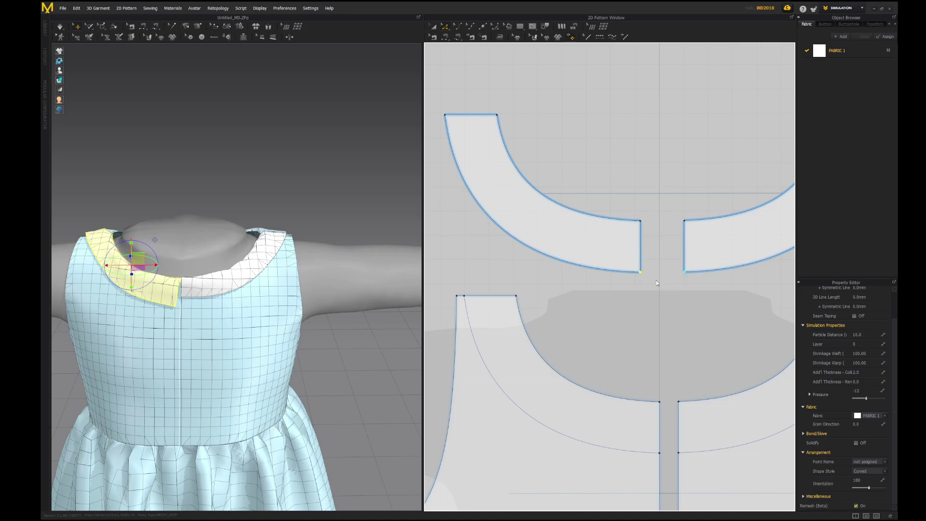
{"action": "left_click", "coordinate": [468, 286]}
{"action": "left_click_drag", "start_coordinate": [640, 271], "coordinate": [630, 272]}
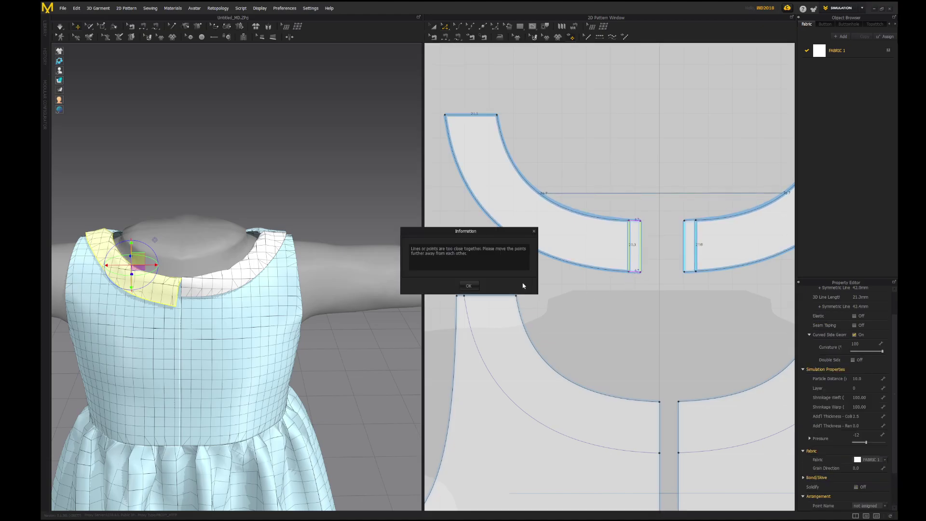
{"action": "left_click", "coordinate": [468, 286]}
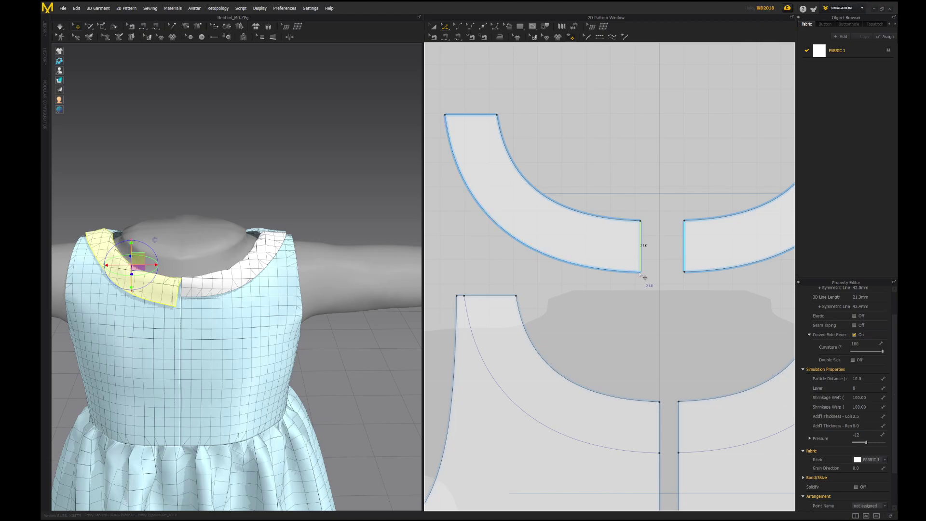
{"action": "left_click_drag", "start_coordinate": [641, 273], "coordinate": [603, 269]}
Bend the slanted centre-front edges of the collar halves into outward-bulging curves
{"action": "scroll", "coordinate": [630, 280], "scroll_direction": "up", "scroll_amount": 1}
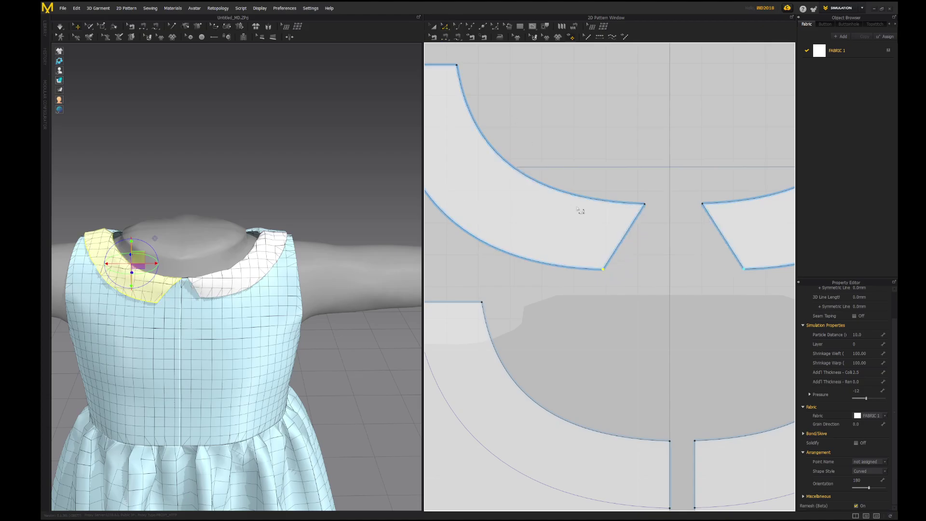
{"action": "left_click", "coordinate": [460, 27]}
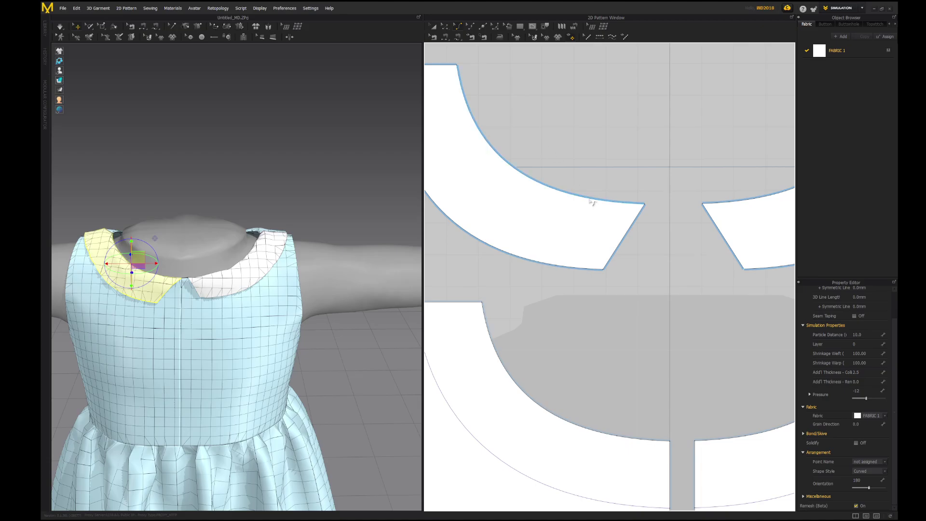
{"action": "left_click", "coordinate": [622, 244]}
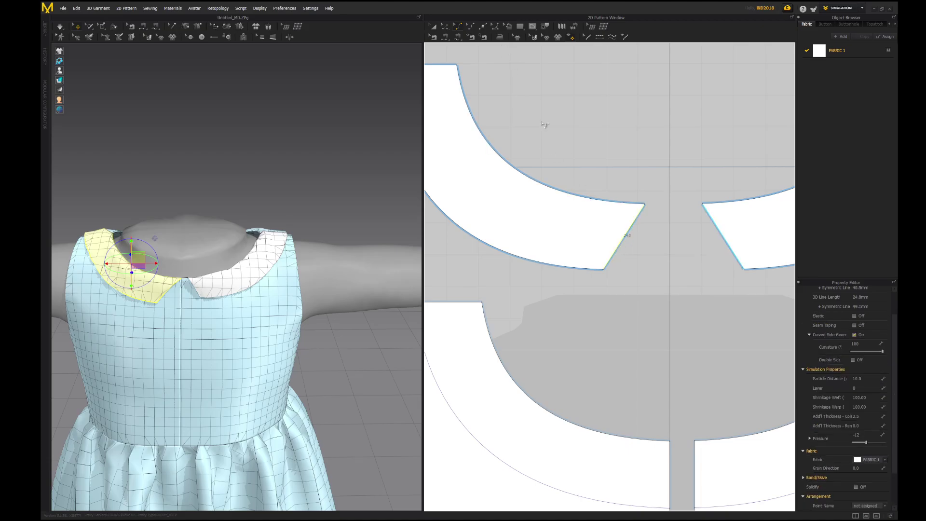
{"action": "left_click_drag", "start_coordinate": [622, 250], "coordinate": [630, 257]}
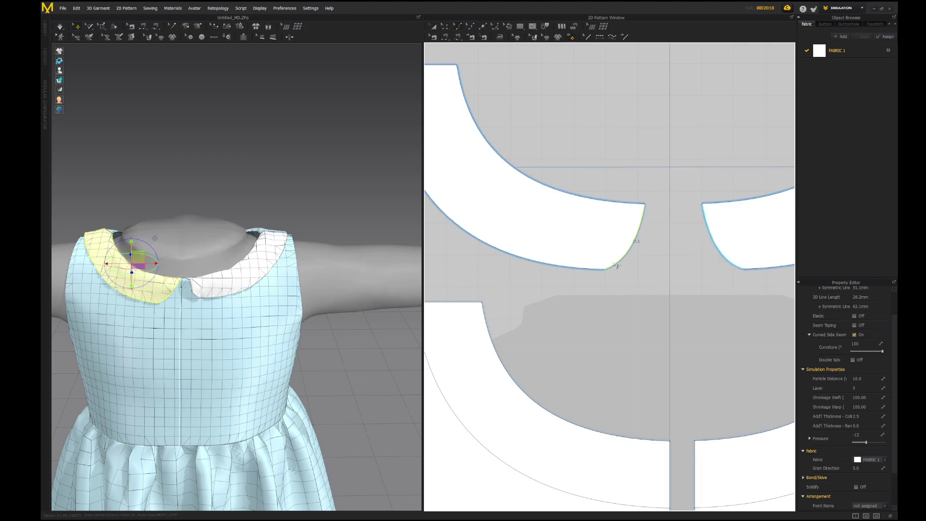
Adjust the curve handle at the lower end of the front collar edge to make the corner rounder
{"action": "left_click", "coordinate": [445, 27]}
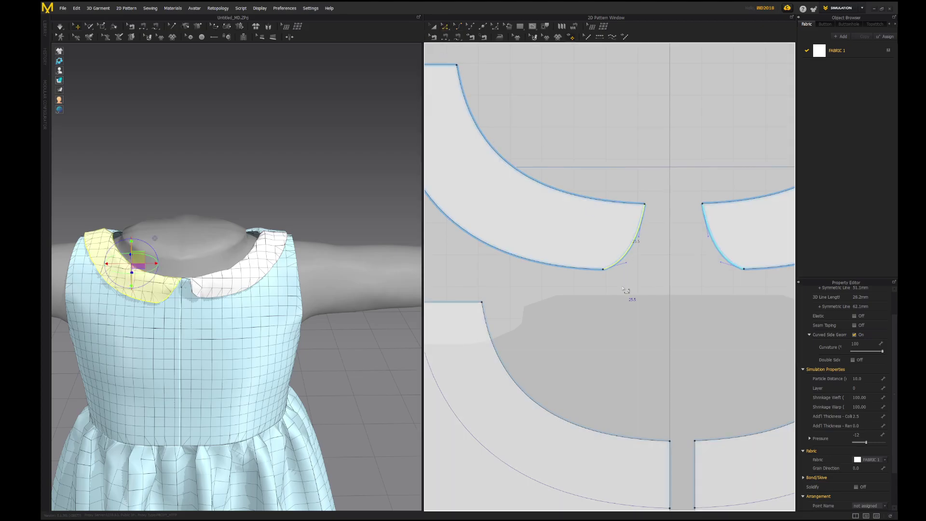
{"action": "left_click_drag", "start_coordinate": [604, 268], "coordinate": [634, 263]}
{"action": "scroll", "coordinate": [620, 280], "scroll_direction": "down", "scroll_amount": 5}
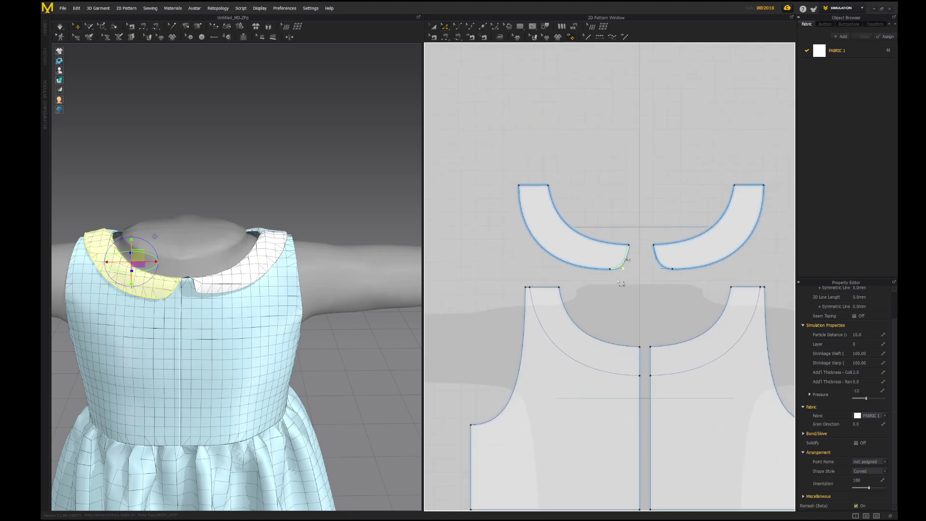
{"action": "scroll", "coordinate": [618, 292], "scroll_direction": "up", "scroll_amount": 5}
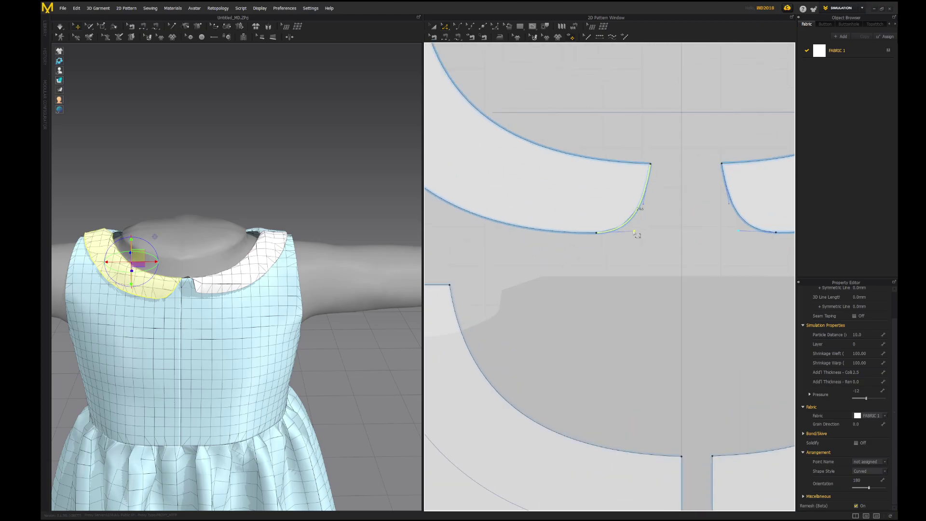
{"action": "left_click_drag", "start_coordinate": [636, 235], "coordinate": [642, 236]}
{"action": "scroll", "coordinate": [615, 282], "scroll_direction": "down", "scroll_amount": 5}
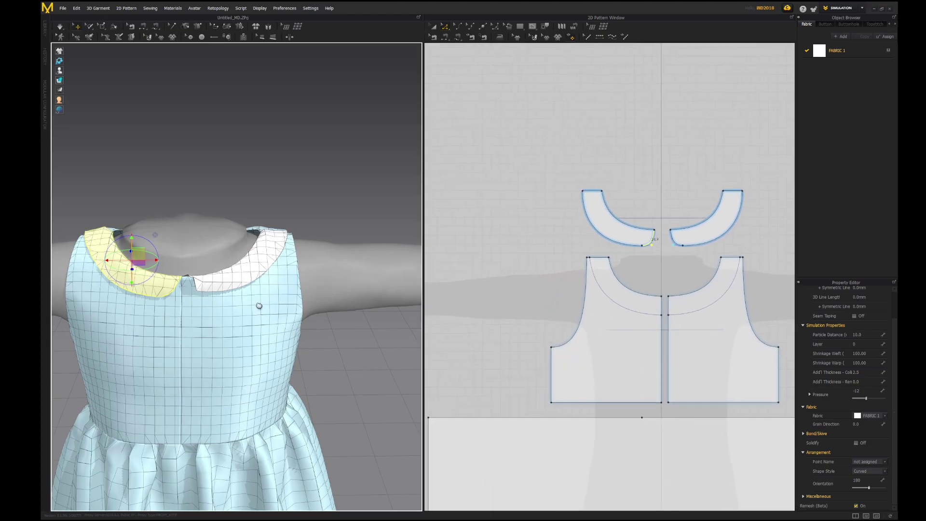
Examine the shape of the rounded front collar halves on the bodice from the front and above
{"action": "right_click_drag", "start_coordinate": [300, 290], "coordinate": [268, 278]}
{"action": "scroll", "coordinate": [269, 279], "scroll_direction": "up", "scroll_amount": 5}
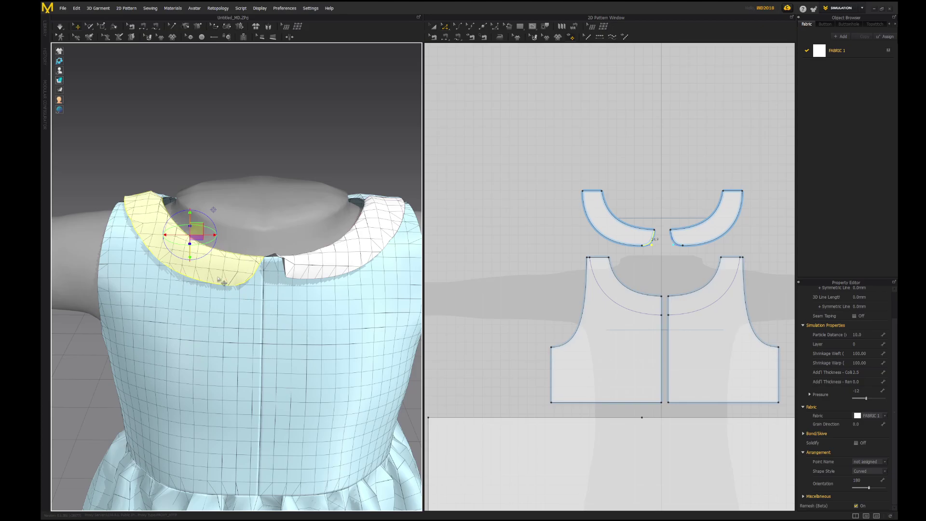
{"action": "scroll", "coordinate": [547, 247], "scroll_direction": "down", "scroll_amount": 2}
{"action": "middle_click_drag", "start_coordinate": [624, 257], "coordinate": [579, 255]}
{"action": "scroll", "coordinate": [554, 264], "scroll_direction": "up", "scroll_amount": 4}
{"action": "left_click", "coordinate": [434, 27]}
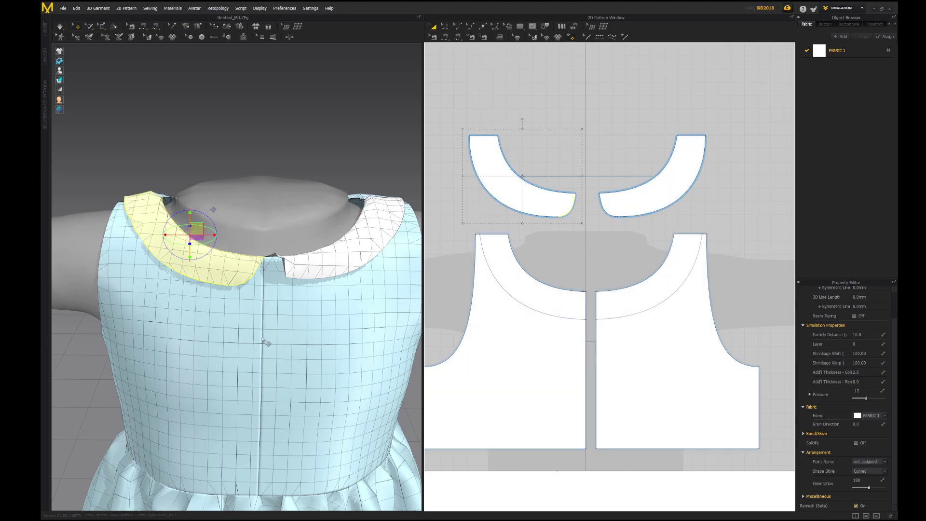
{"action": "scroll", "coordinate": [266, 299], "scroll_direction": "down", "scroll_amount": 2}
{"action": "right_click_drag", "start_coordinate": [267, 291], "coordinate": [291, 312]}
{"action": "scroll", "coordinate": [232, 274], "scroll_direction": "up", "scroll_amount": 2}
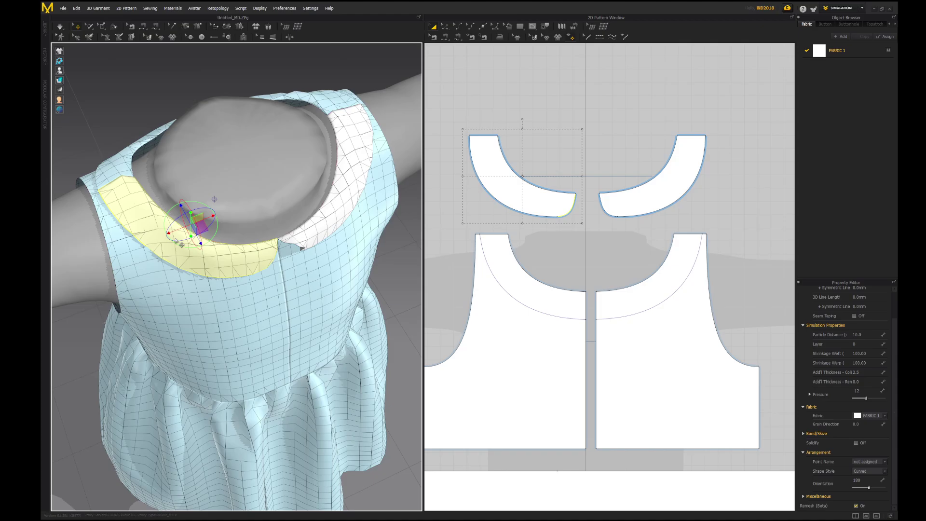
Run the simulation, pull the lifted front collar half down flat, and check the drape of the rounded collar
{"action": "key", "text": "space"}
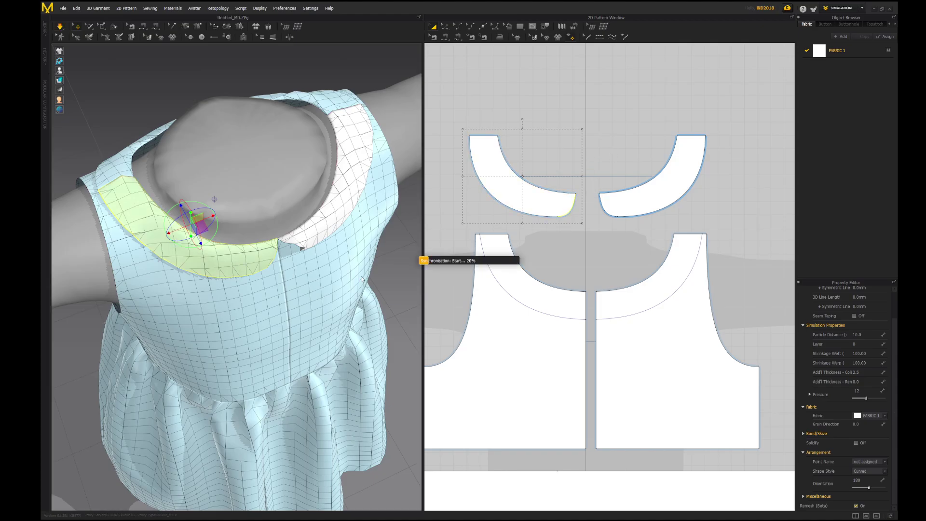
{"action": "right_click_drag", "start_coordinate": [359, 193], "coordinate": [242, 212]}
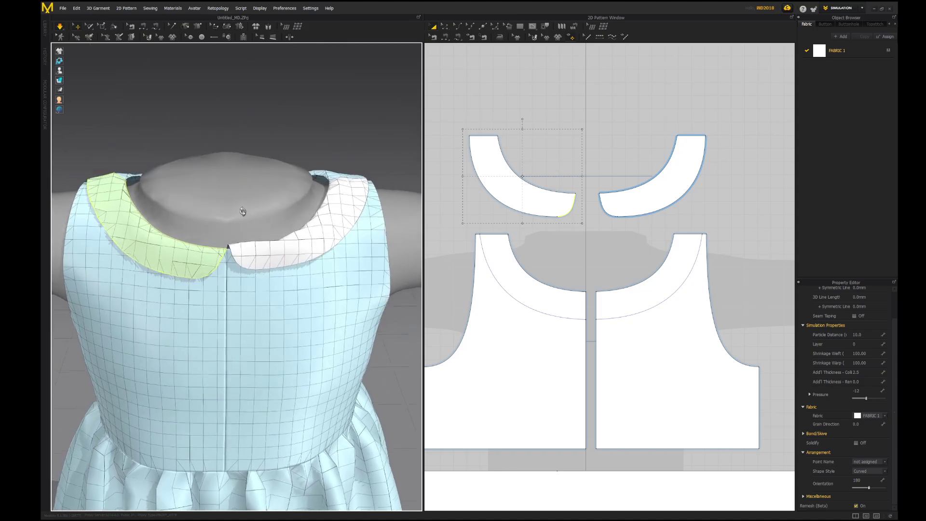
{"action": "left_click", "coordinate": [259, 267]}
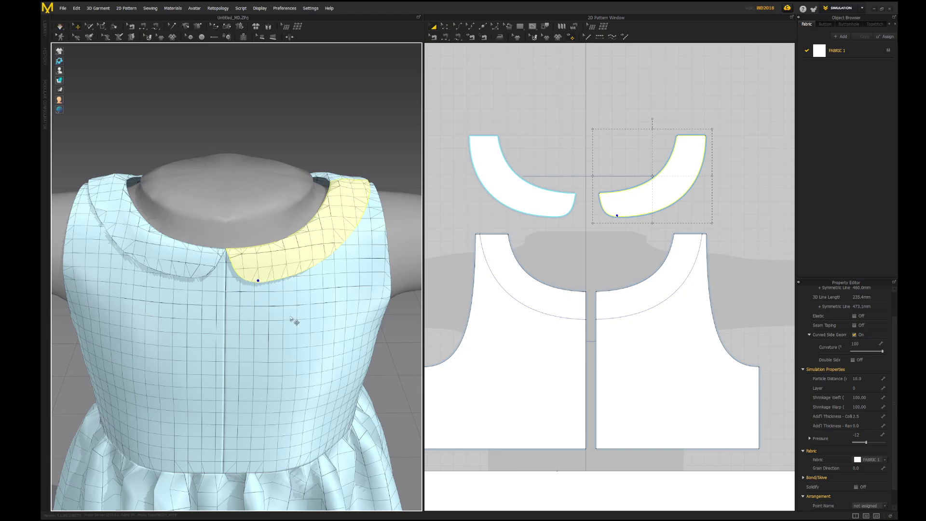
{"action": "mouse_move", "coordinate": [295, 322]}
{"action": "right_mouse_down"}
{"action": "mouse_move", "coordinate": [331, 326]}
{"action": "mouse_move", "coordinate": [241, 304]}
{"action": "mouse_move", "coordinate": [225, 336]}
{"action": "mouse_move", "coordinate": [207, 321]}
{"action": "mouse_move", "coordinate": [238, 314]}
{"action": "mouse_move", "coordinate": [351, 327]}
{"action": "mouse_move", "coordinate": [288, 323]}
{"action": "right_mouse_up"}
{"action": "right_click_drag", "start_coordinate": [223, 312], "coordinate": [240, 297]}
{"action": "right_click_drag", "start_coordinate": [215, 329], "coordinate": [192, 290]}
{"action": "scroll", "coordinate": [196, 295], "scroll_direction": "down", "scroll_amount": 2}
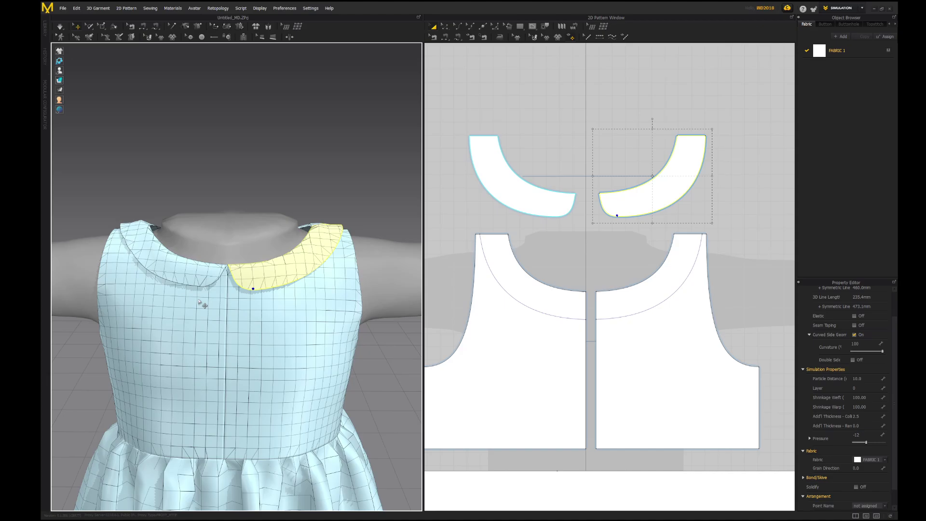
{"action": "scroll", "coordinate": [251, 314], "scroll_direction": "down", "scroll_amount": 2}
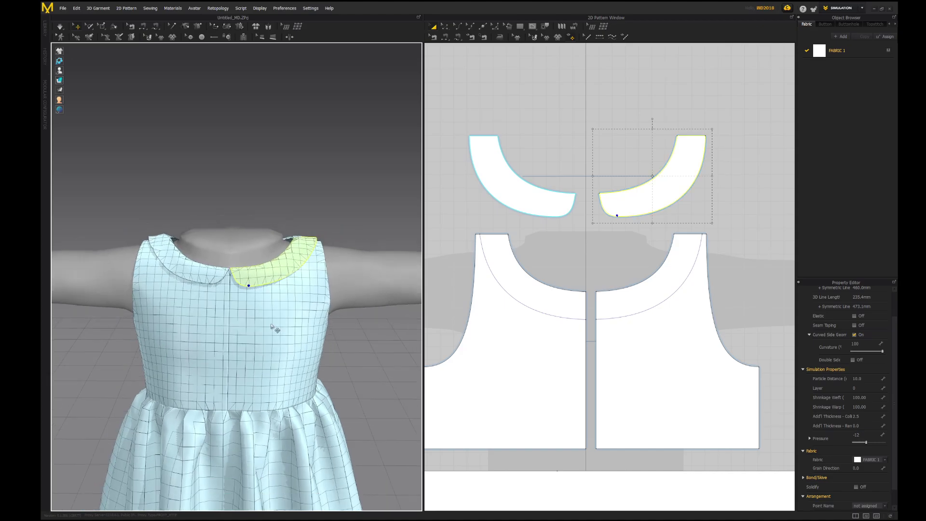
{"action": "middle_click_drag", "start_coordinate": [252, 314], "coordinate": [272, 245]}
{"action": "right_click_drag", "start_coordinate": [272, 244], "coordinate": [150, 258]}
{"action": "scroll", "coordinate": [240, 249], "scroll_direction": "down", "scroll_amount": 5}
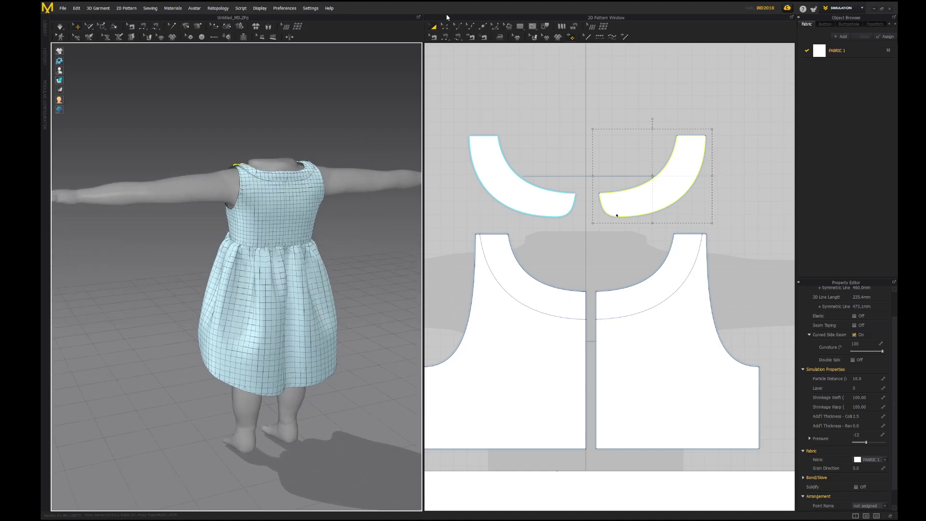
{"action": "right_click_drag", "start_coordinate": [339, 180], "coordinate": [374, 253]}
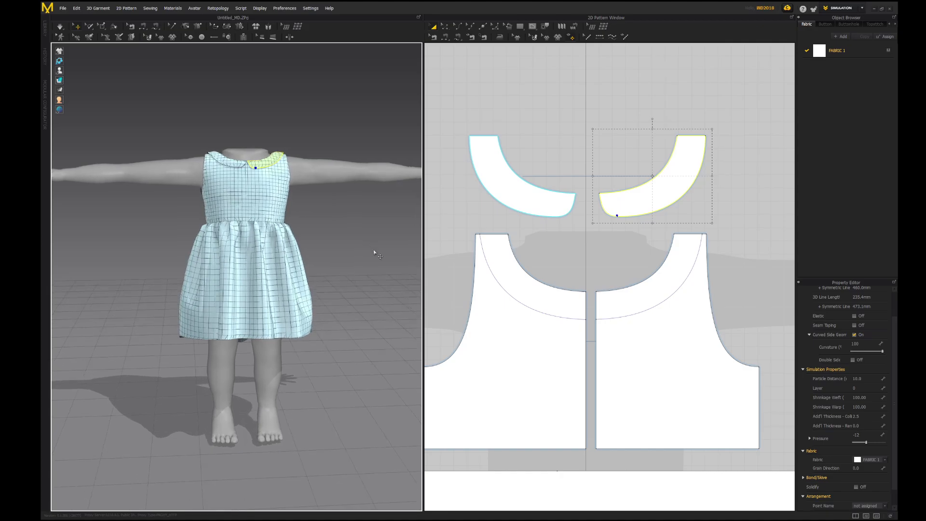
Delete the extra point on the front bodice's centre edge where the collar guide line meets it
{"action": "left_click", "coordinate": [584, 390]}
{"action": "left_click", "coordinate": [445, 27]}
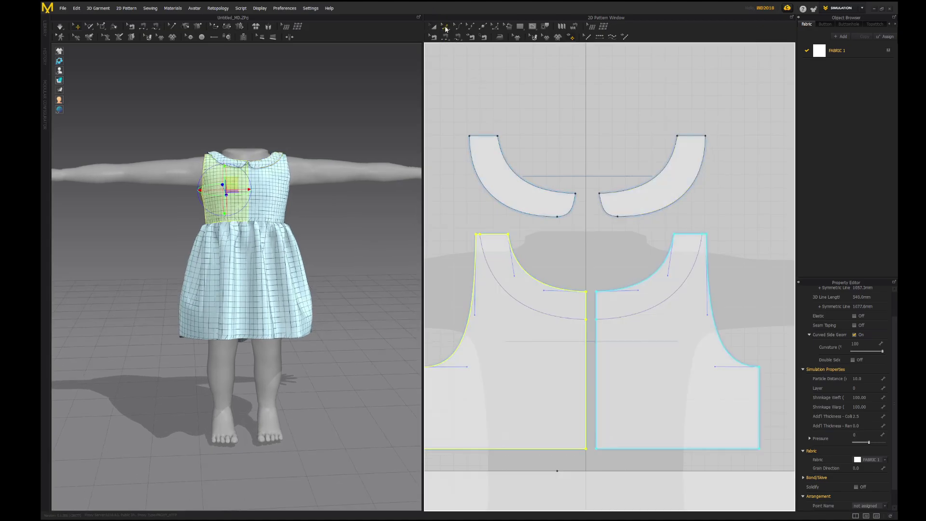
{"action": "left_click", "coordinate": [587, 364]}
{"action": "right_click", "coordinate": [587, 364]}
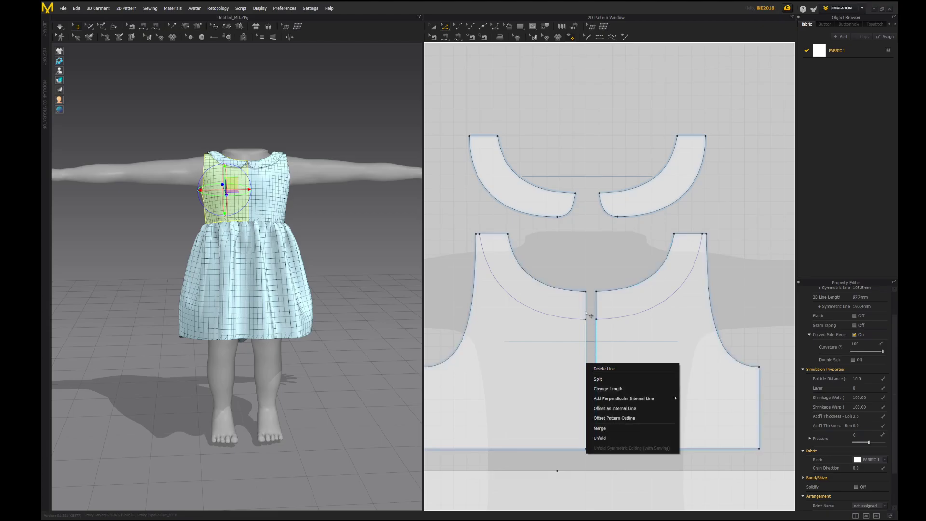
{"action": "left_click", "coordinate": [584, 340]}
{"action": "left_click", "coordinate": [586, 336]}
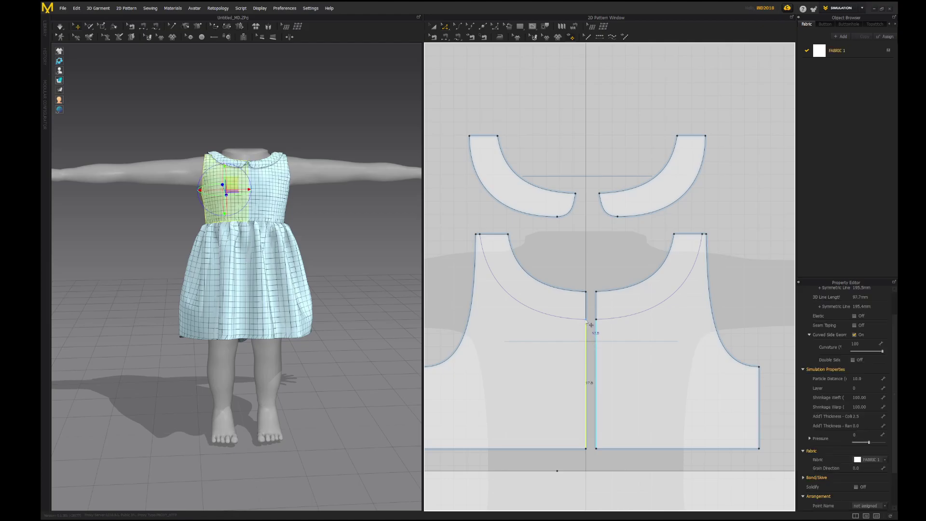
{"action": "left_click", "coordinate": [586, 320]}
{"action": "right_click", "coordinate": [585, 320]}
{"action": "left_click", "coordinate": [598, 325]}
Delete the matching extra point on the centre edge of the back bodice
{"action": "middle_click_drag", "start_coordinate": [653, 378], "coordinate": [628, 302]}
{"action": "left_click", "coordinate": [633, 282]}
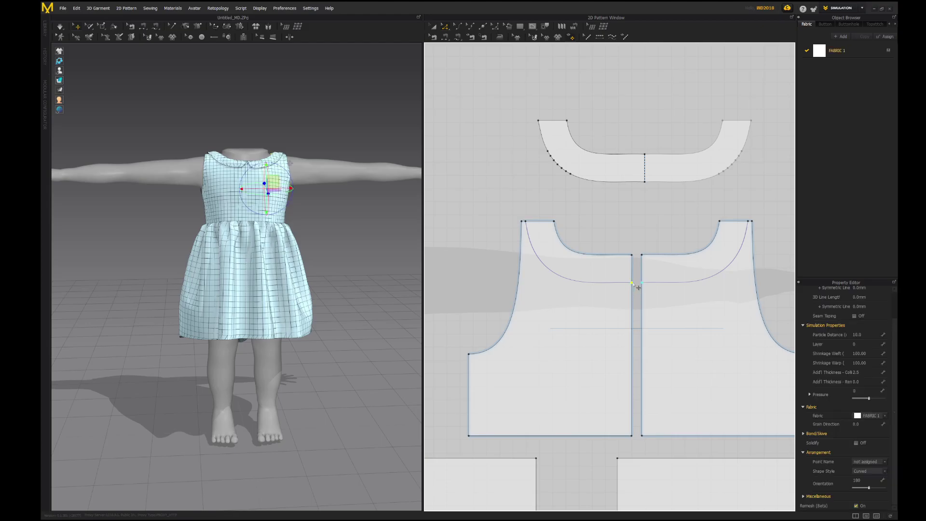
{"action": "right_click", "coordinate": [633, 282]}
{"action": "left_click", "coordinate": [653, 288]}
Unfold the front and back bodice halves along their centre edges into one full piece each
{"action": "middle_click_drag", "start_coordinate": [548, 318], "coordinate": [611, 276]}
{"action": "scroll", "coordinate": [591, 295], "scroll_direction": "down", "scroll_amount": 1}
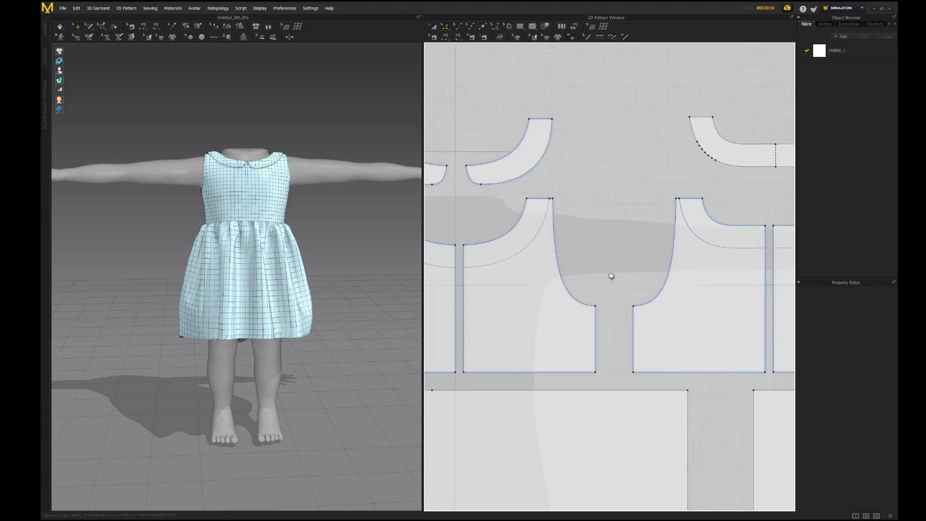
{"action": "left_click", "coordinate": [465, 305]}
{"action": "right_click", "coordinate": [465, 306]}
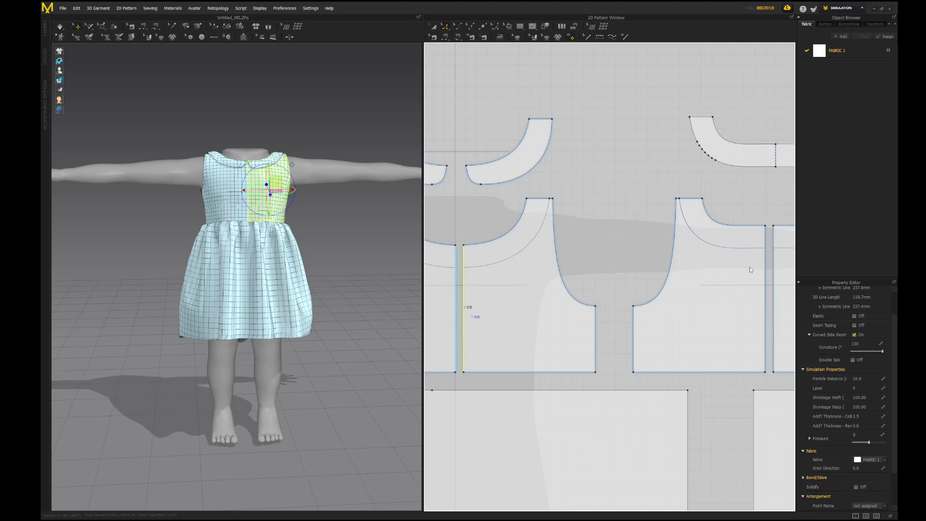
{"action": "middle_click_drag", "start_coordinate": [667, 244], "coordinate": [552, 254]}
{"action": "left_click", "coordinate": [651, 280]}
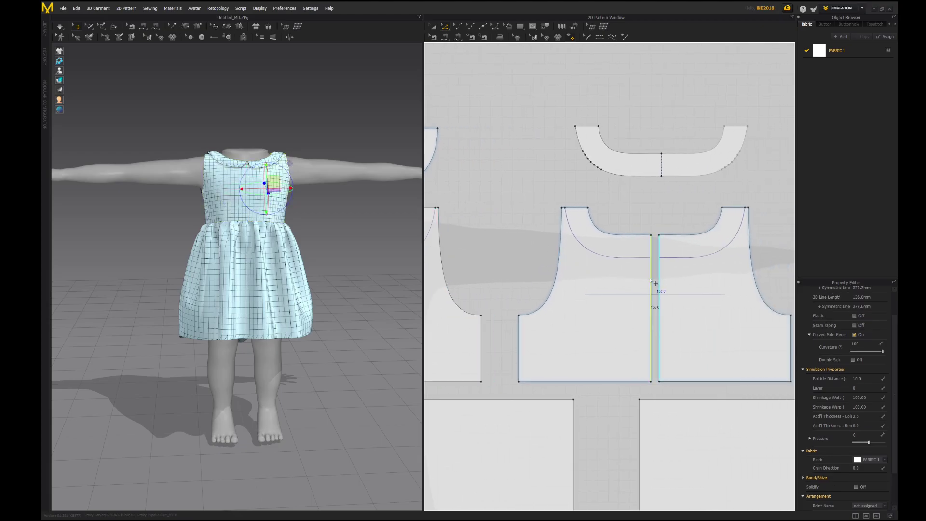
{"action": "right_click", "coordinate": [655, 283]}
{"action": "left_click", "coordinate": [667, 348]}
{"action": "right_click_drag", "start_coordinate": [309, 308], "coordinate": [279, 322]}
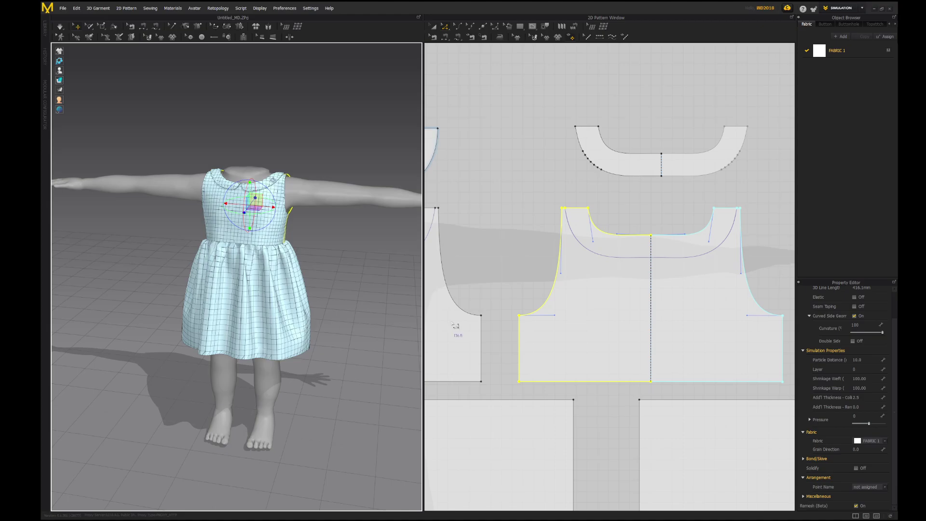
{"action": "left_click", "coordinate": [512, 256]}
Move the back skirt panel directly below the front skirt panel in the pattern layout
{"action": "right_click_drag", "start_coordinate": [299, 290], "coordinate": [121, 312]}
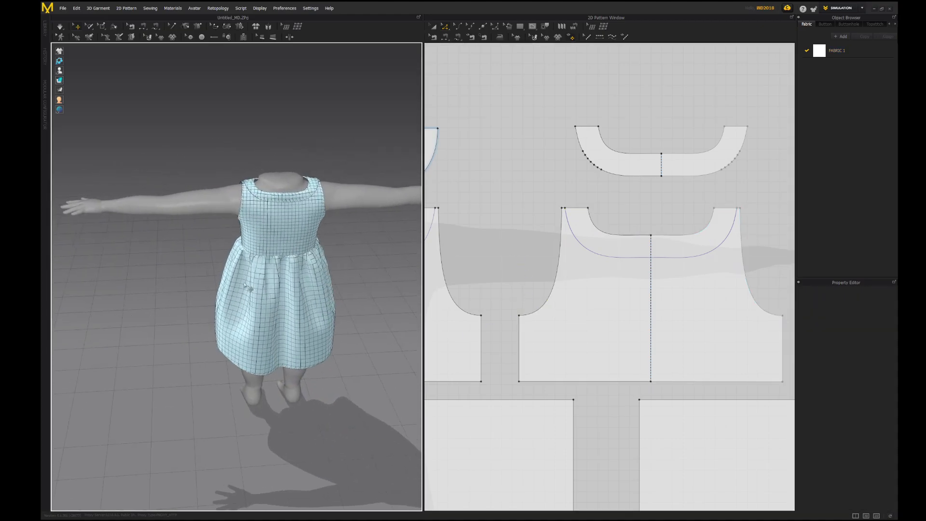
{"action": "right_click_drag", "start_coordinate": [249, 288], "coordinate": [101, 248]}
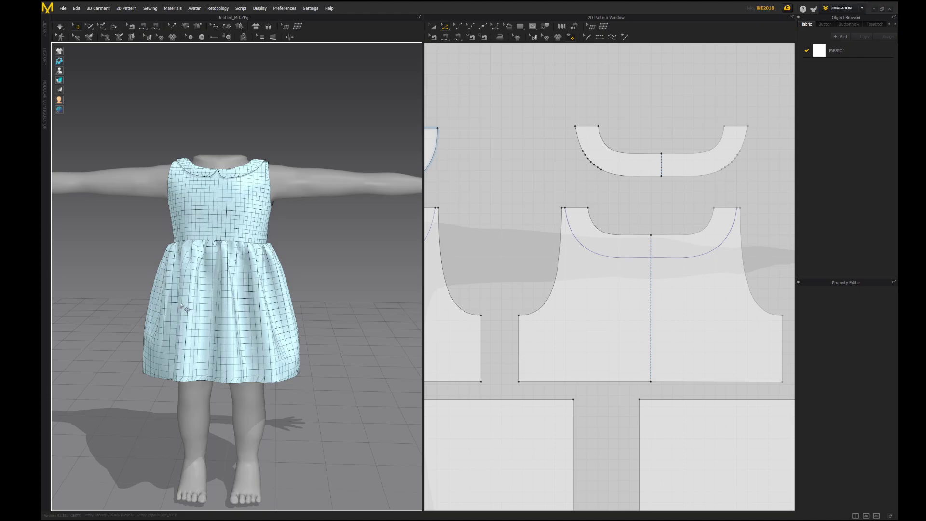
{"action": "middle_click_drag", "start_coordinate": [186, 309], "coordinate": [196, 281]}
{"action": "scroll", "coordinate": [654, 298], "scroll_direction": "down", "scroll_amount": 2}
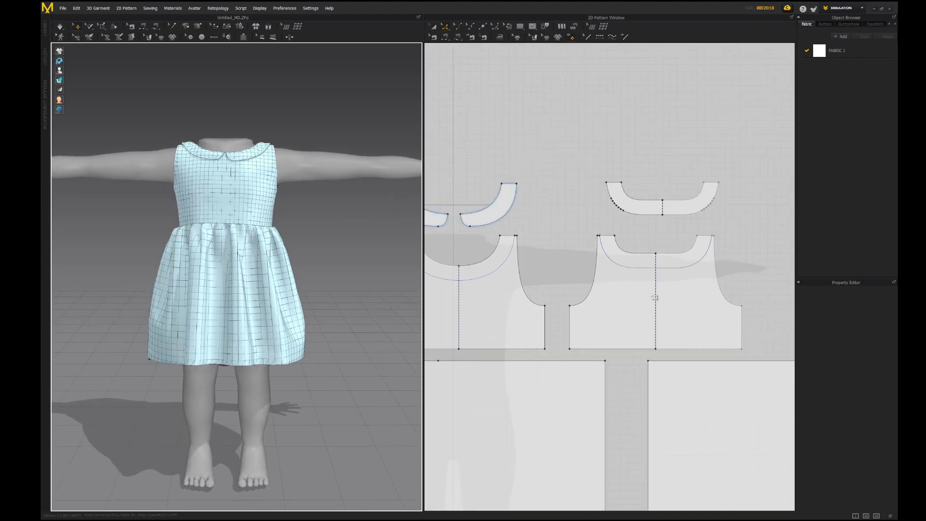
{"action": "scroll", "coordinate": [655, 298], "scroll_direction": "down", "scroll_amount": 5}
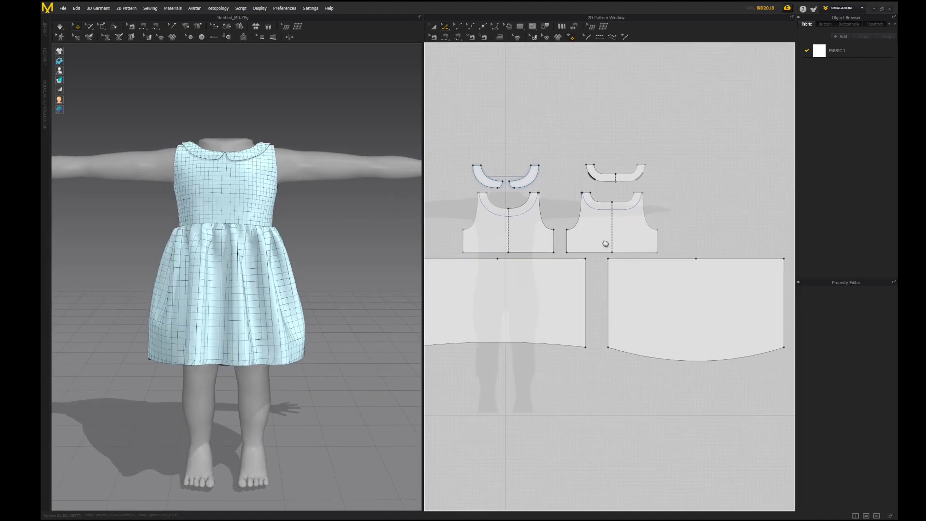
{"action": "right_click_drag", "start_coordinate": [606, 243], "coordinate": [635, 229]}
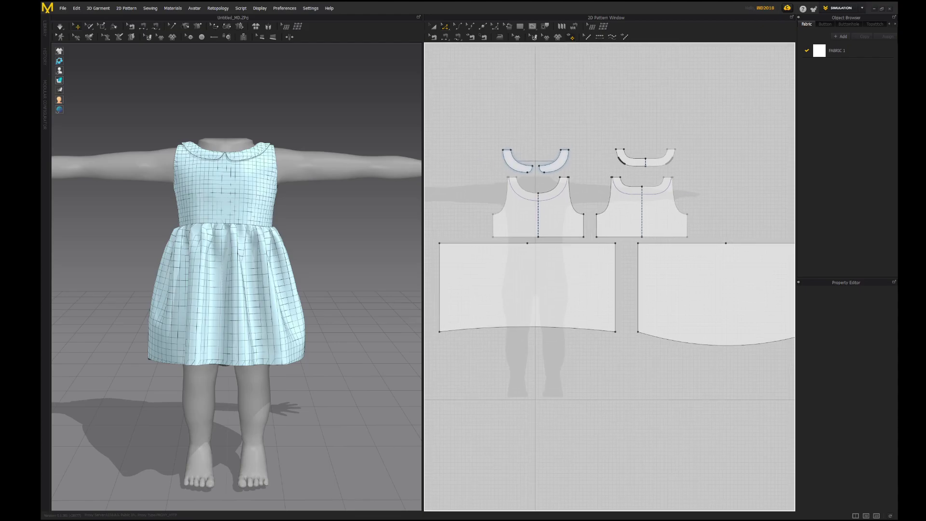
{"action": "left_click", "coordinate": [432, 26]}
{"action": "left_click_drag", "start_coordinate": [716, 271], "coordinate": [511, 368]}
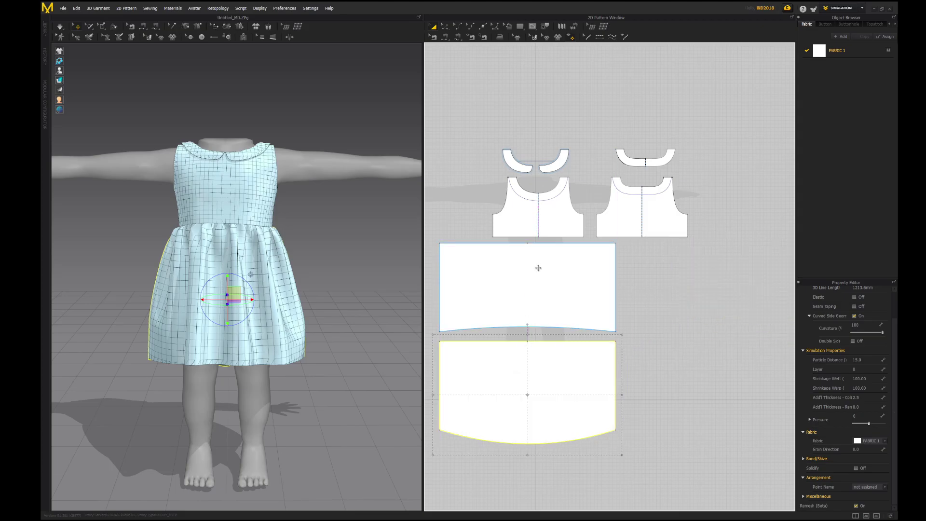
Move the back bodice close beside the front bodice and centre the collar pieces above their bodices
{"action": "scroll", "coordinate": [583, 237], "scroll_direction": "up", "scroll_amount": 3}
{"action": "left_click", "coordinate": [675, 246]}
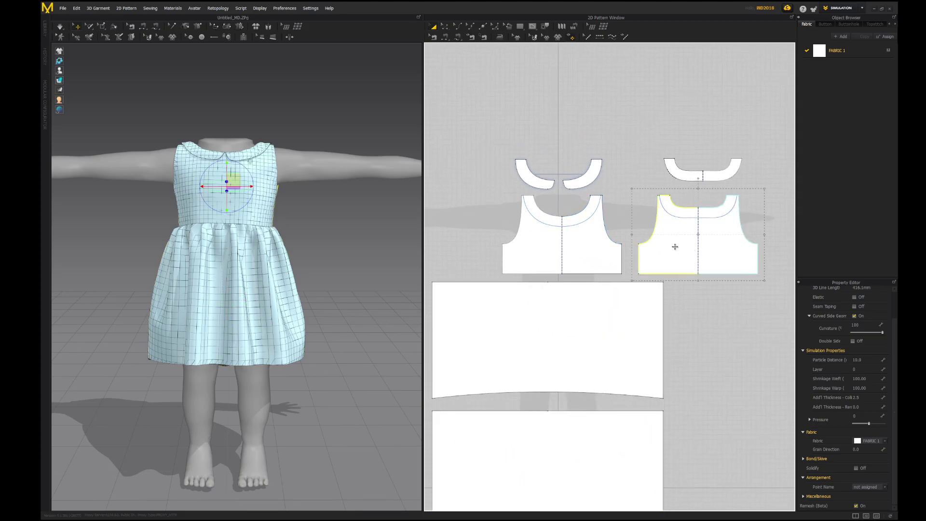
{"action": "left_click_drag", "start_coordinate": [671, 247], "coordinate": [642, 237]}
{"action": "scroll", "coordinate": [582, 193], "scroll_direction": "up", "scroll_amount": 3}
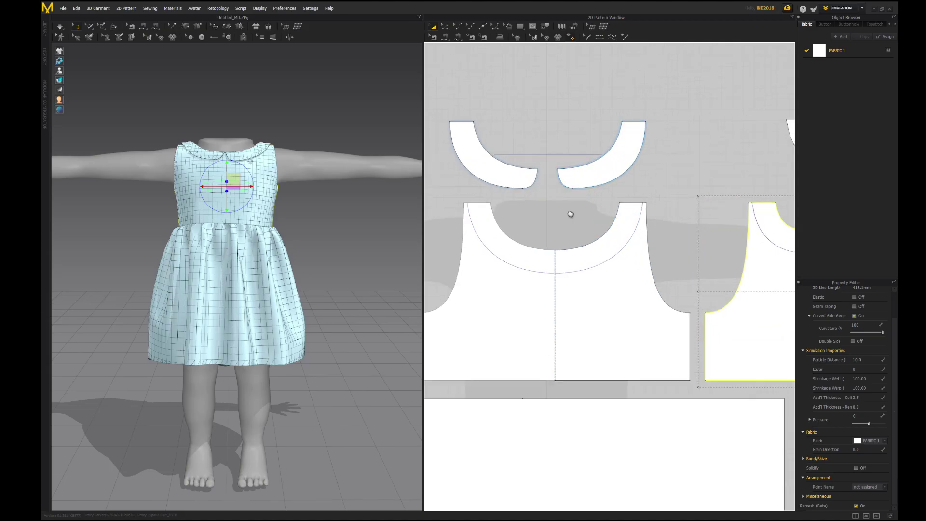
{"action": "left_click", "coordinate": [526, 193]}
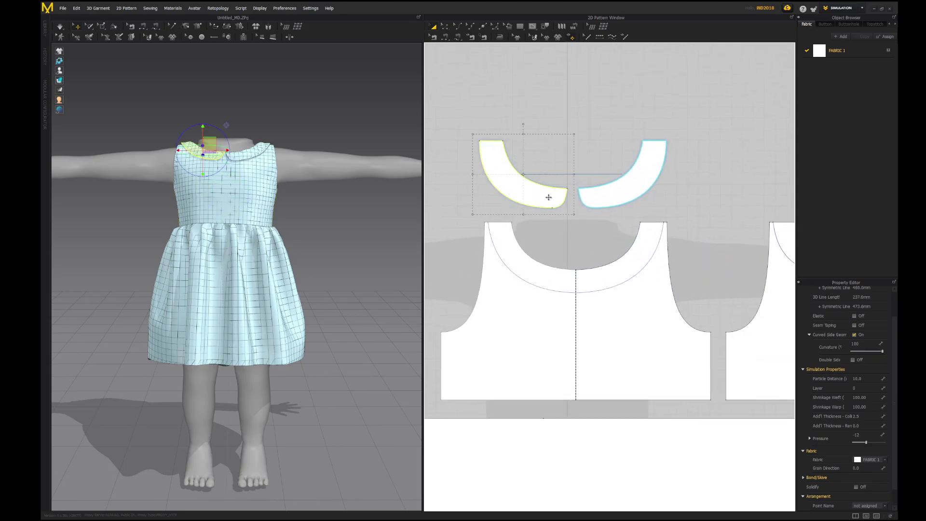
{"action": "scroll", "coordinate": [550, 193], "scroll_direction": "down", "scroll_amount": 5}
{"action": "left_click_drag", "start_coordinate": [616, 211], "coordinate": [604, 213]}
{"action": "middle_click_drag", "start_coordinate": [611, 294], "coordinate": [692, 266]}
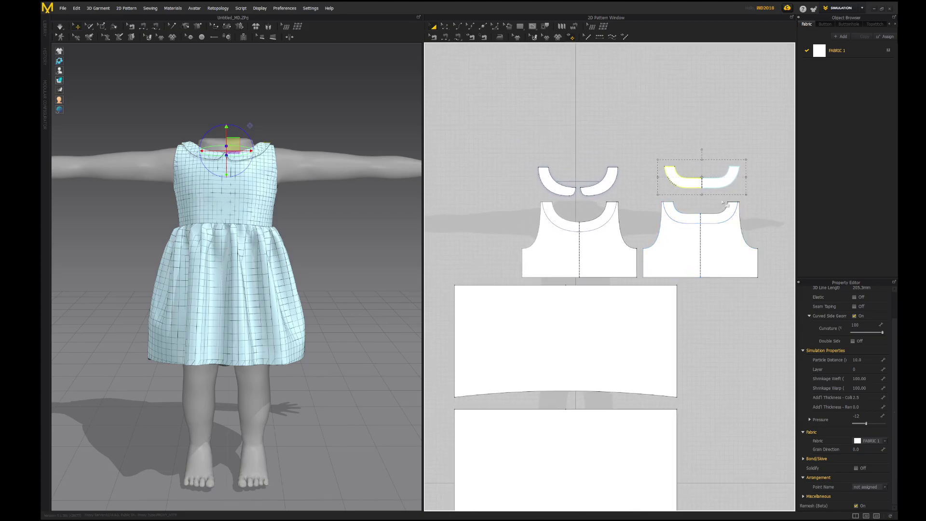
Shift all collar and bodice pieces together so they sit centred above the stacked skirt panels
{"action": "left_click_drag", "start_coordinate": [510, 136], "coordinate": [707, 259]}
{"action": "left_click_drag", "start_coordinate": [793, 290], "coordinate": [777, 280]}
{"action": "left_click_drag", "start_coordinate": [652, 247], "coordinate": [583, 251]}
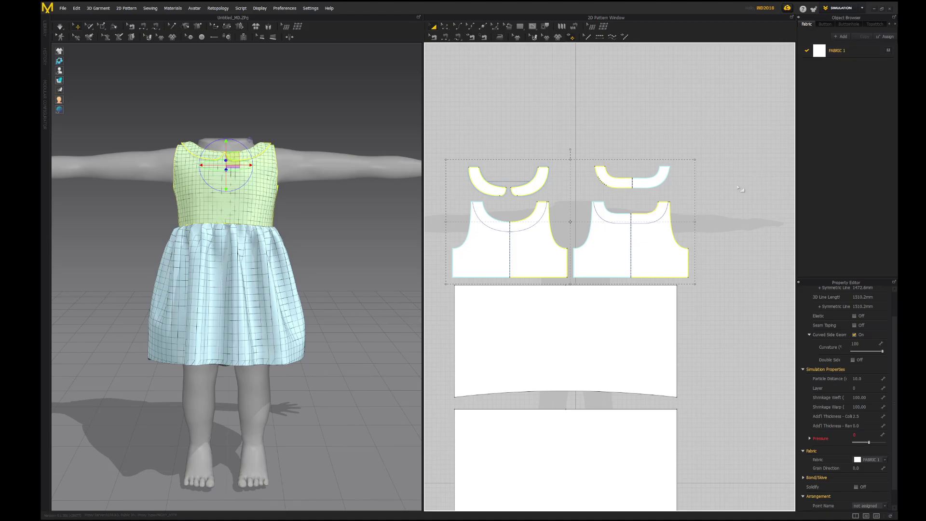
{"action": "left_click", "coordinate": [723, 187]}
{"action": "scroll", "coordinate": [622, 299], "scroll_direction": "down", "scroll_amount": 3}
{"action": "scroll", "coordinate": [602, 240], "scroll_direction": "up", "scroll_amount": 3}
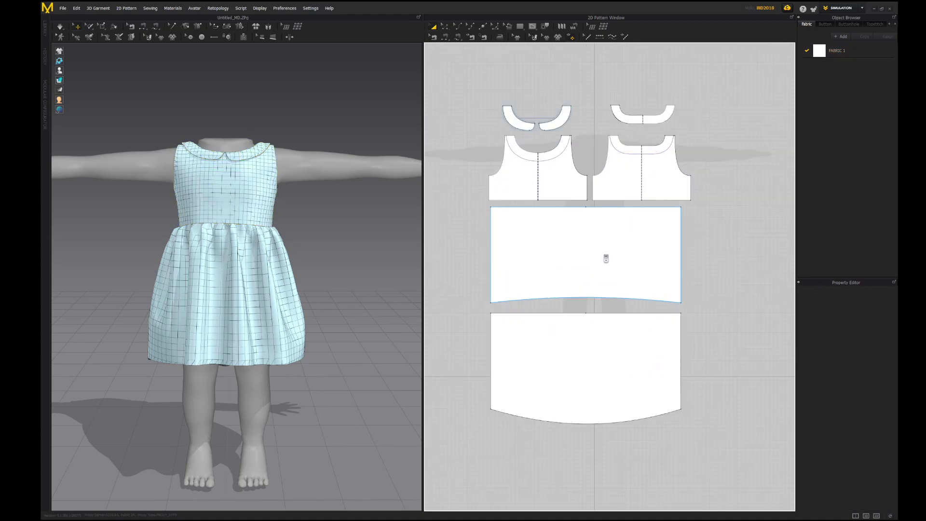
{"action": "scroll", "coordinate": [603, 256], "scroll_direction": "down", "scroll_amount": 1}
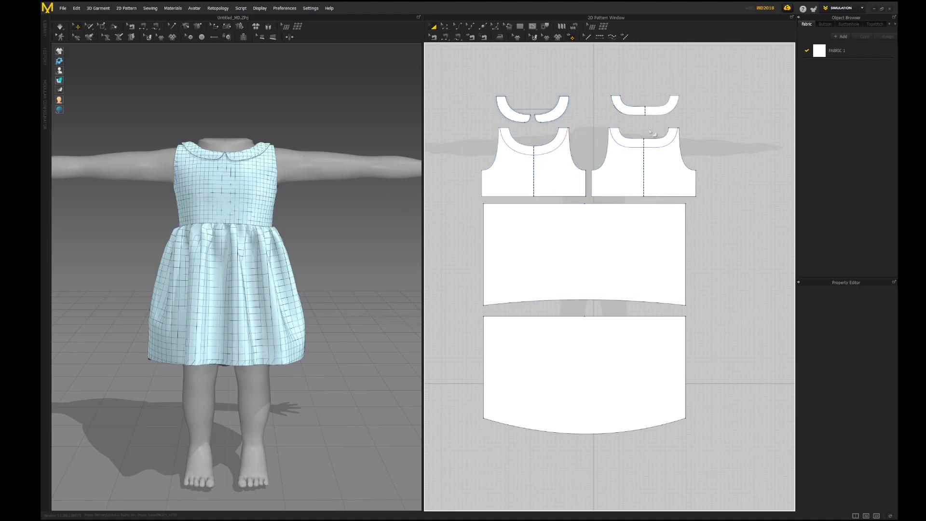
Create one new fabric for all collar pieces and another for the front and back bodice pieces
{"action": "left_click_drag", "start_coordinate": [489, 86], "coordinate": [701, 135]}
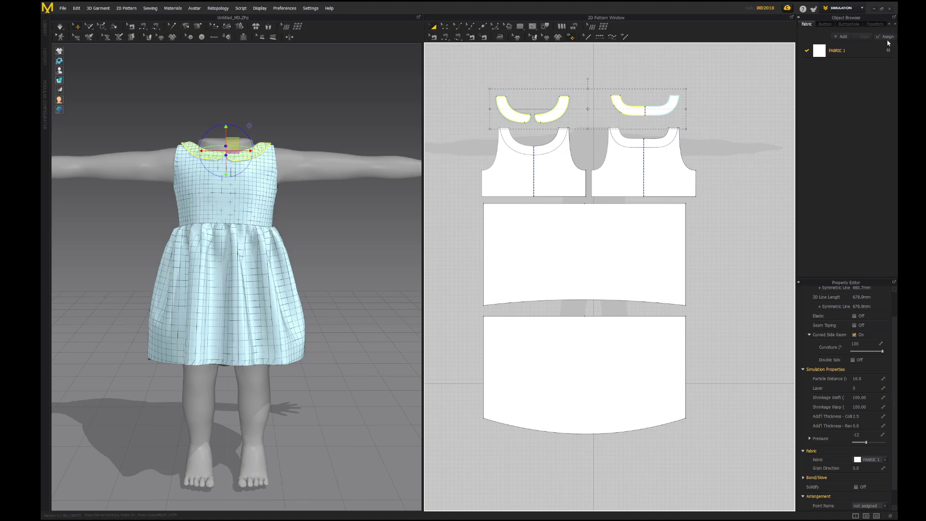
{"action": "left_click", "coordinate": [840, 36]}
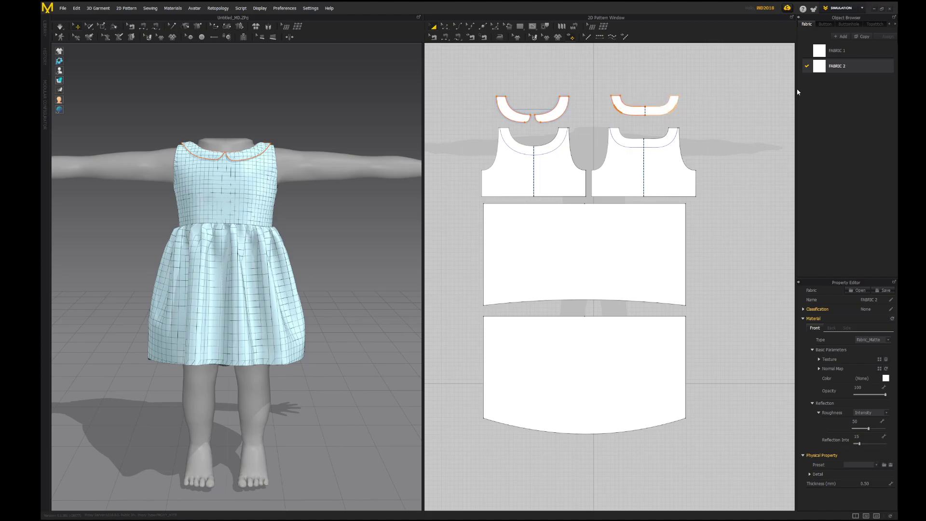
{"action": "left_click", "coordinate": [837, 50]}
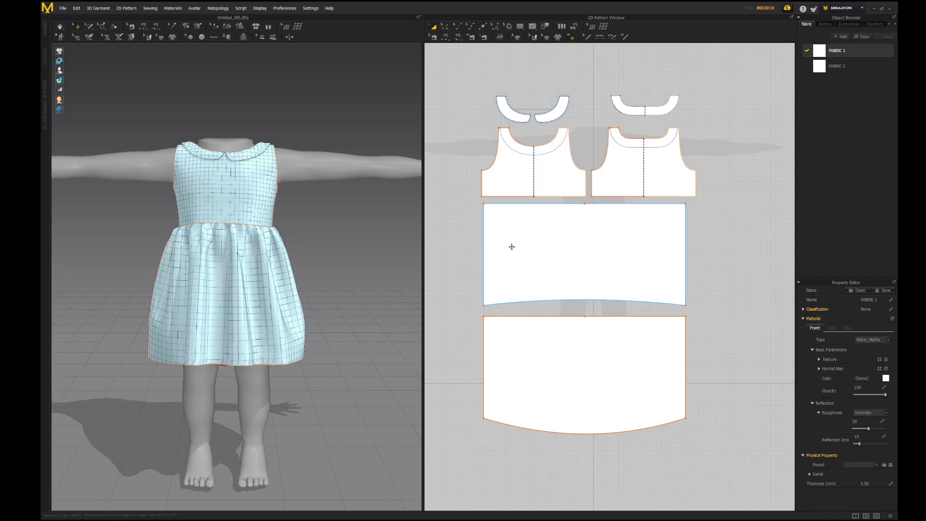
{"action": "left_click", "coordinate": [837, 66]}
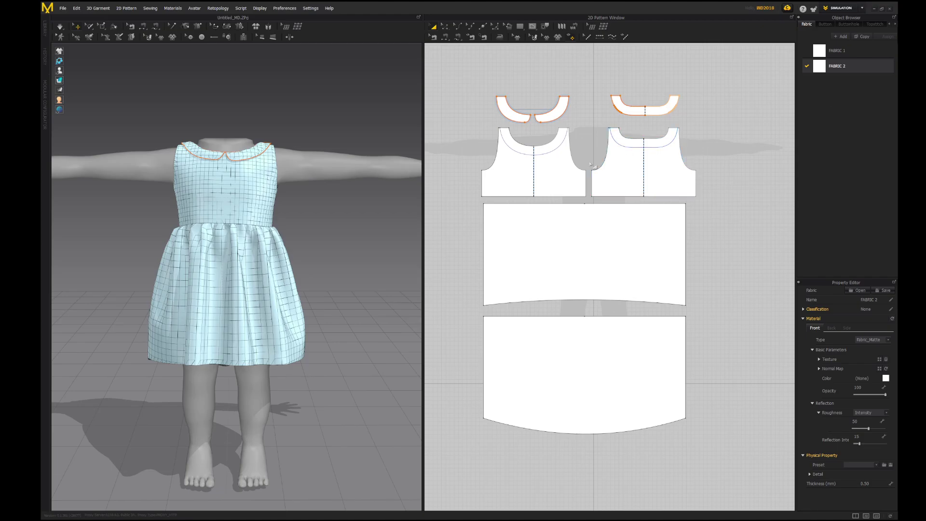
{"action": "left_click_drag", "start_coordinate": [475, 121], "coordinate": [700, 203]}
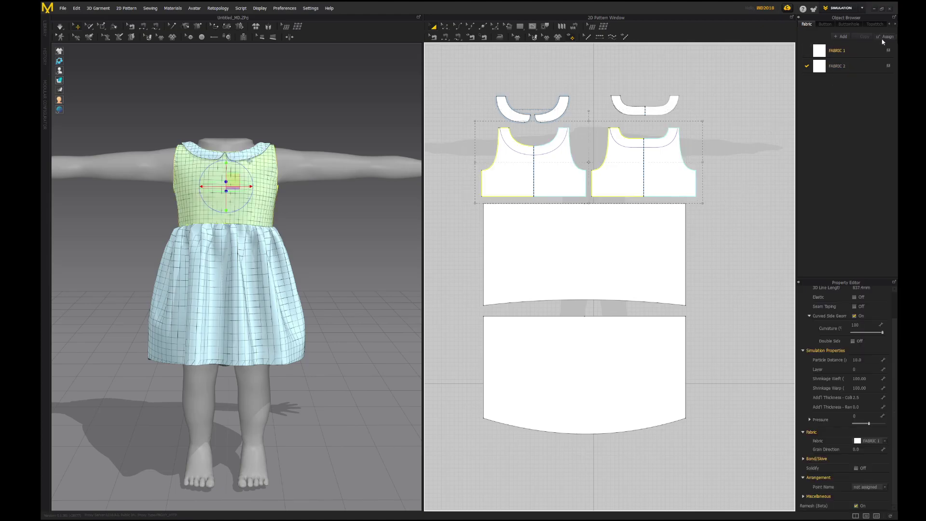
{"action": "left_click", "coordinate": [841, 36]}
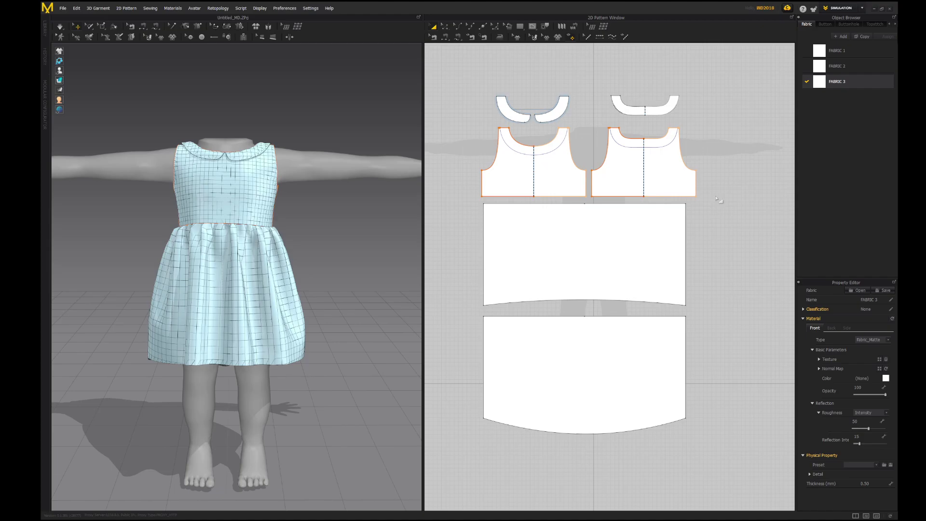
Rename the fabric used by the two skirt panels as Skirt
{"action": "left_click", "coordinate": [837, 51]}
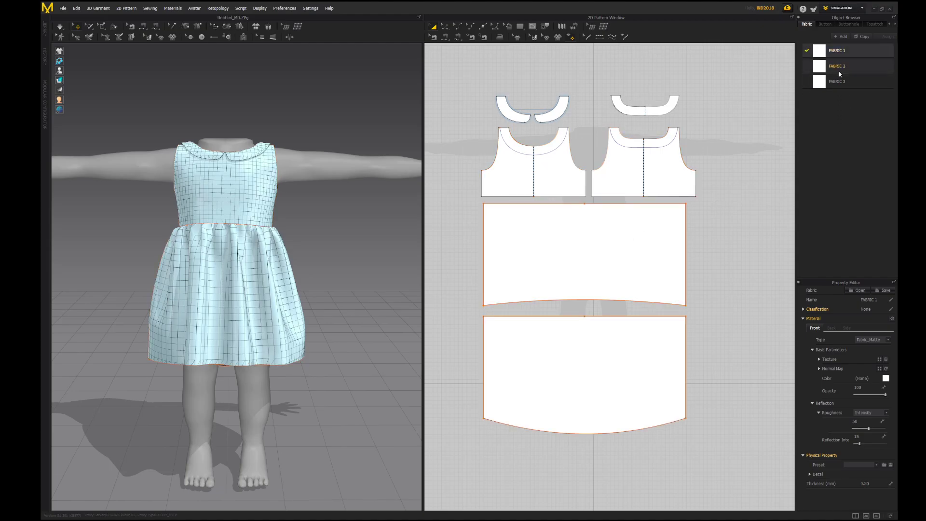
{"action": "double_click", "coordinate": [836, 51]}
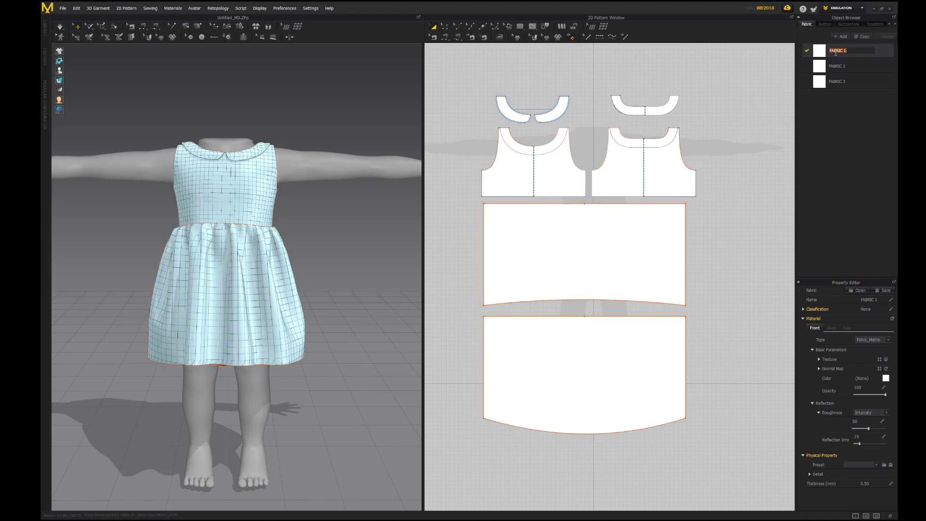
{"action": "type", "text": "Skirt"}
{"action": "key", "text": "Return"}
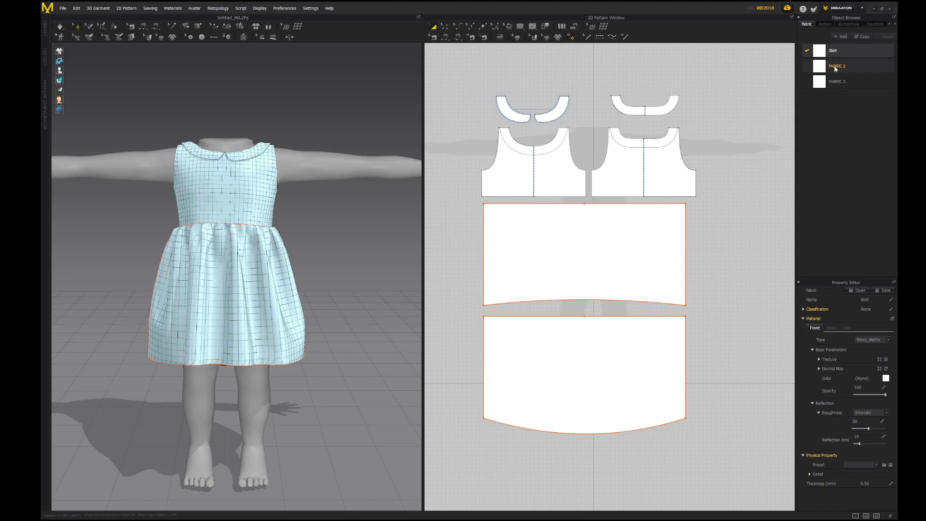
Rename the fabric assigned to the collar pieces as Collar
{"action": "left_click", "coordinate": [836, 68]}
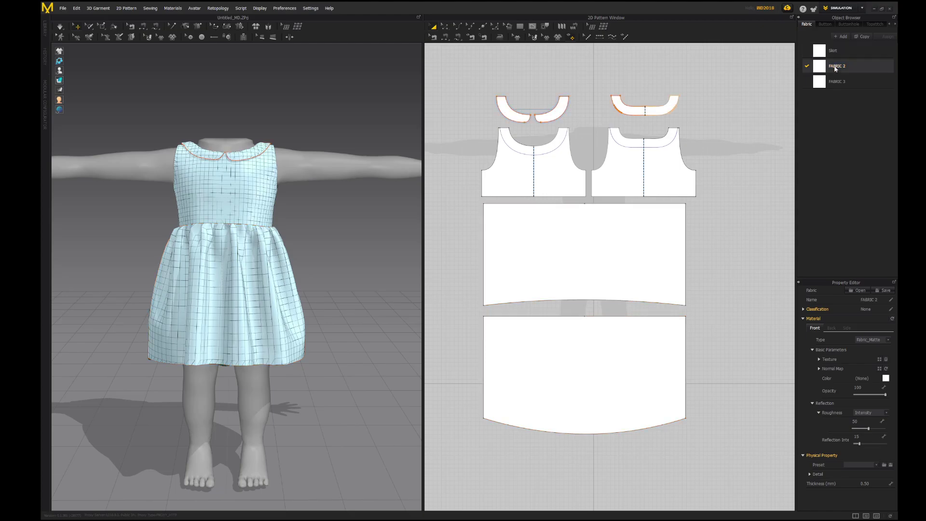
{"action": "double_click", "coordinate": [842, 67]}
{"action": "type", "text": "Collar"}
{"action": "key", "text": "Return"}
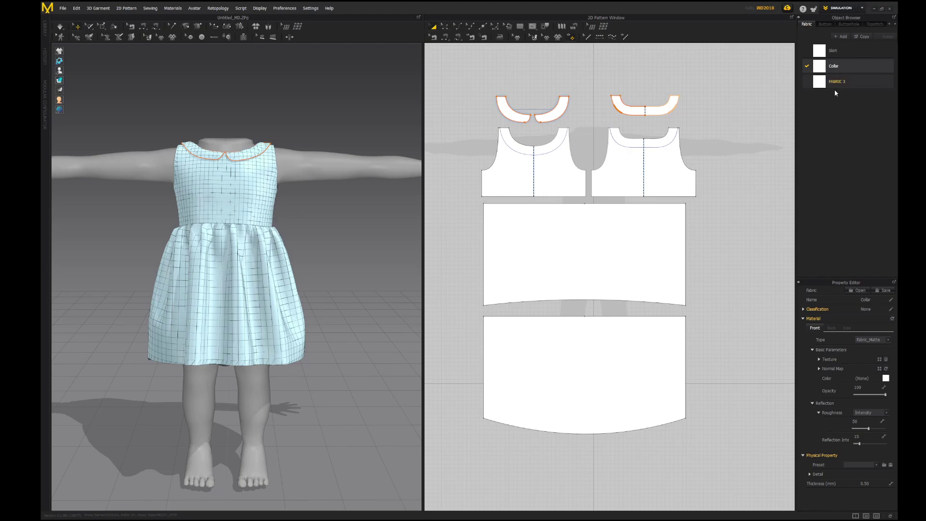
Rename the fabric used by the front and back bodice pieces as Bodice and clear the selection
{"action": "left_click", "coordinate": [838, 90]}
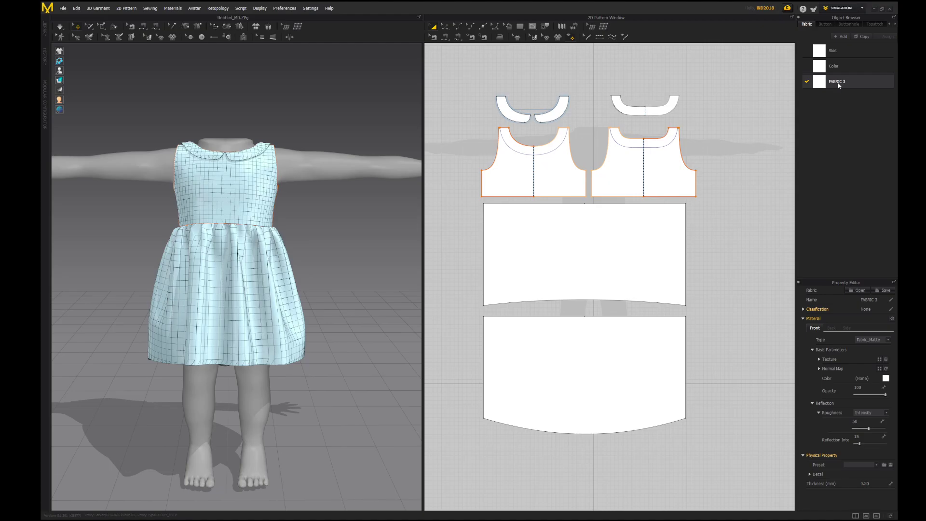
{"action": "double_click", "coordinate": [838, 83]}
{"action": "type", "text": "Bodice"}
{"action": "key", "text": "Return"}
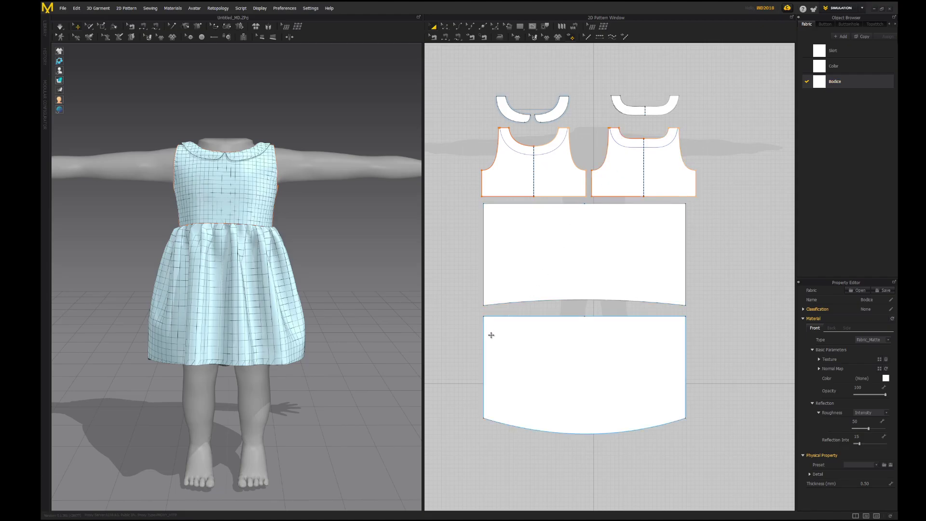
{"action": "left_click", "coordinate": [585, 222]}
{"action": "scroll", "coordinate": [586, 223], "scroll_direction": "down", "scroll_amount": 3}
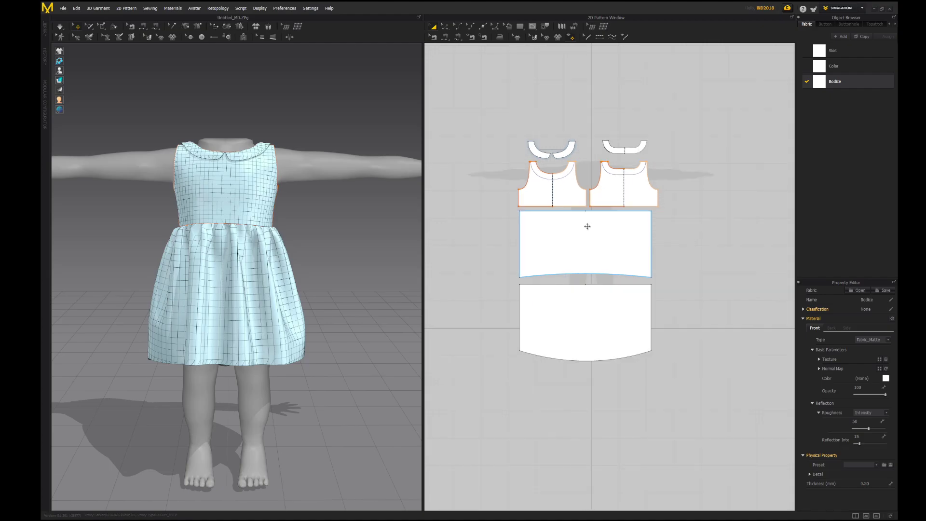
{"action": "scroll", "coordinate": [591, 234], "scroll_direction": "up", "scroll_amount": 2}
{"action": "left_click", "coordinate": [714, 249]}
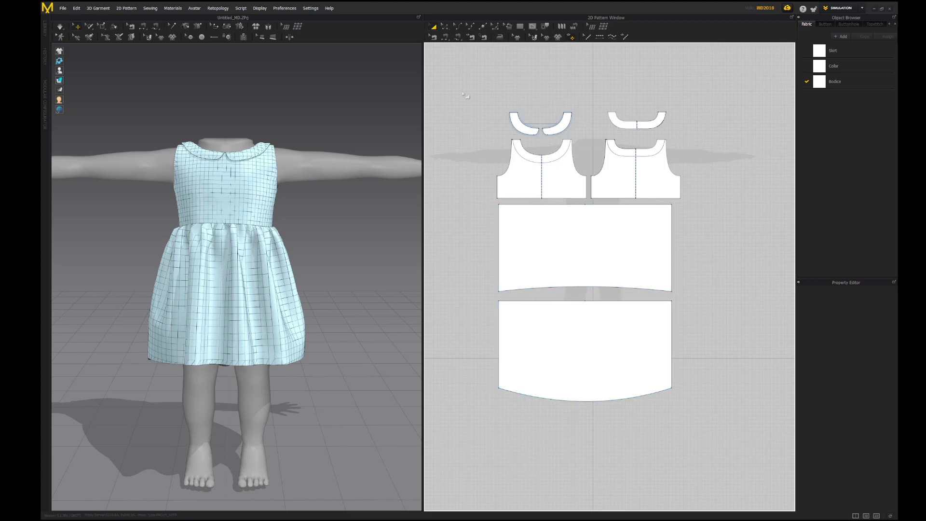
Switch from the Simulation workspace to the UV Editor to see the dress pieces against the UV tiles
{"action": "left_click", "coordinate": [845, 10]}
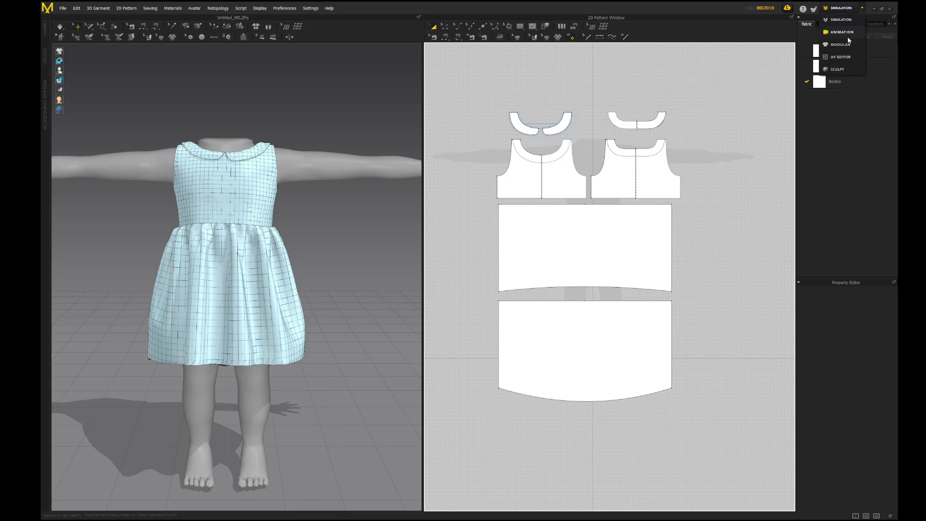
{"action": "left_click", "coordinate": [847, 58]}
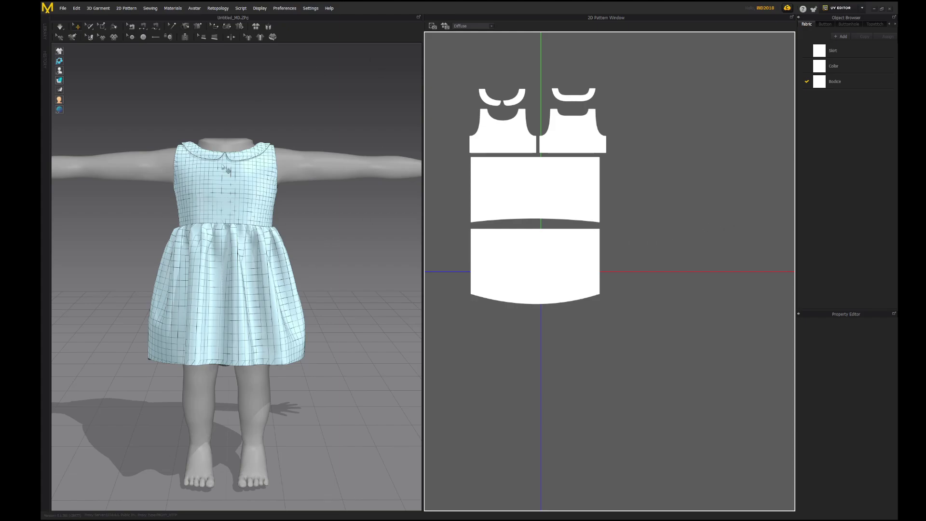
{"action": "scroll", "coordinate": [733, 245], "scroll_direction": "down", "scroll_amount": 4}
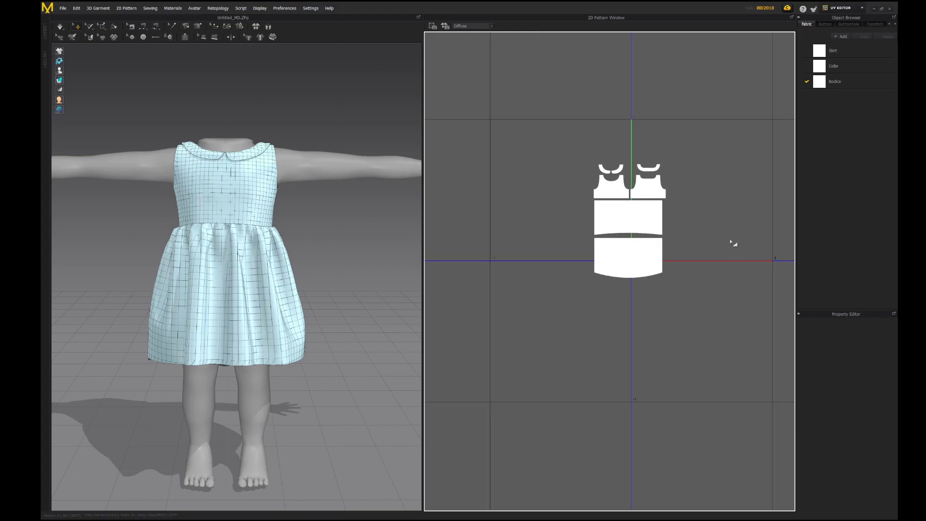
{"action": "middle_click_drag", "start_coordinate": [725, 198], "coordinate": [659, 222]}
{"action": "scroll", "coordinate": [670, 232], "scroll_direction": "up", "scroll_amount": 2}
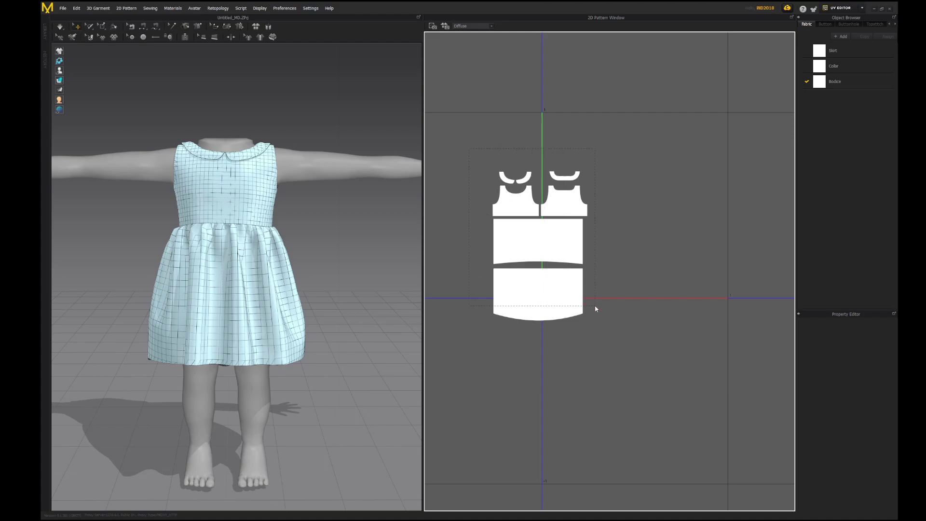
Select all UV pieces and move them together so the layout starts at the left edge of the first UV tile
{"action": "left_click_drag", "start_coordinate": [596, 309], "coordinate": [621, 346]}
{"action": "left_click_drag", "start_coordinate": [551, 292], "coordinate": [599, 271]}
{"action": "middle_click_drag", "start_coordinate": [672, 200], "coordinate": [665, 227]}
{"action": "scroll", "coordinate": [603, 261], "scroll_direction": "up", "scroll_amount": 3}
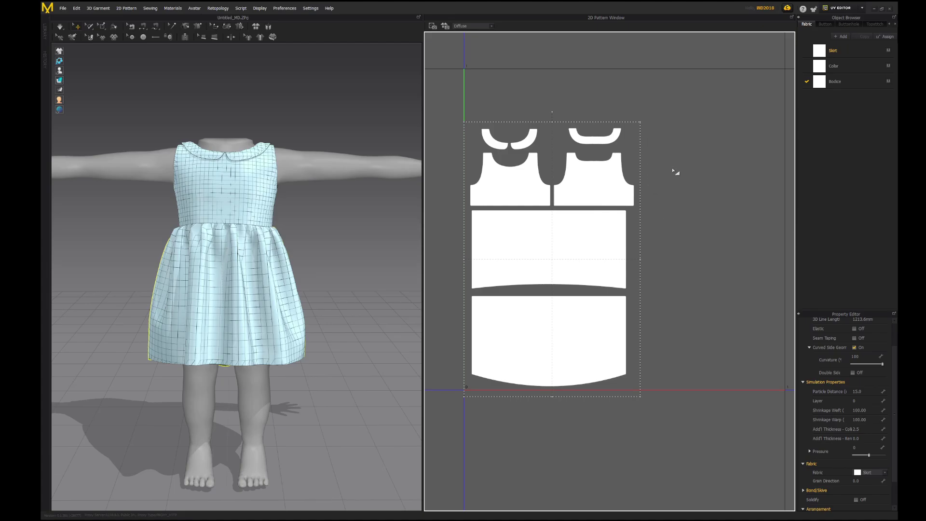
{"action": "middle_click_drag", "start_coordinate": [674, 172], "coordinate": [646, 199]}
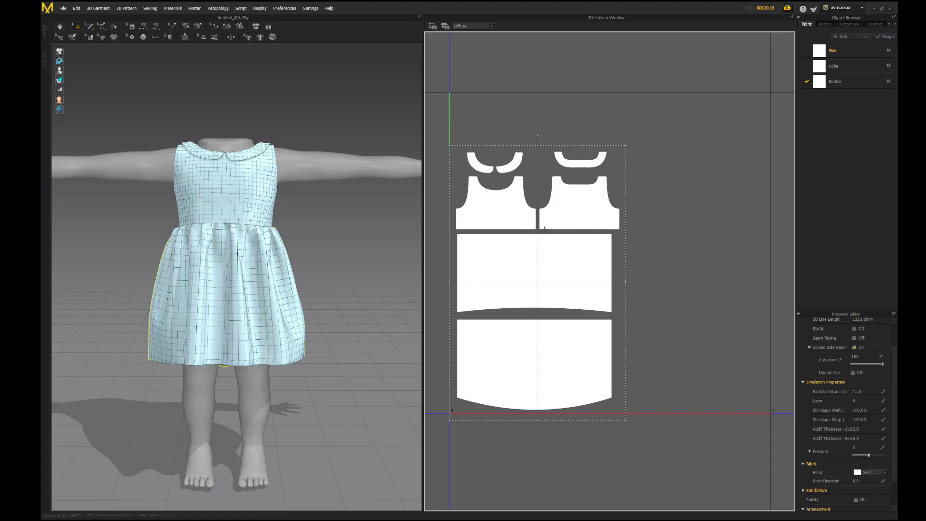
{"action": "scroll", "coordinate": [569, 270], "scroll_direction": "down", "scroll_amount": 1}
{"action": "middle_click_drag", "start_coordinate": [569, 270], "coordinate": [543, 288]}
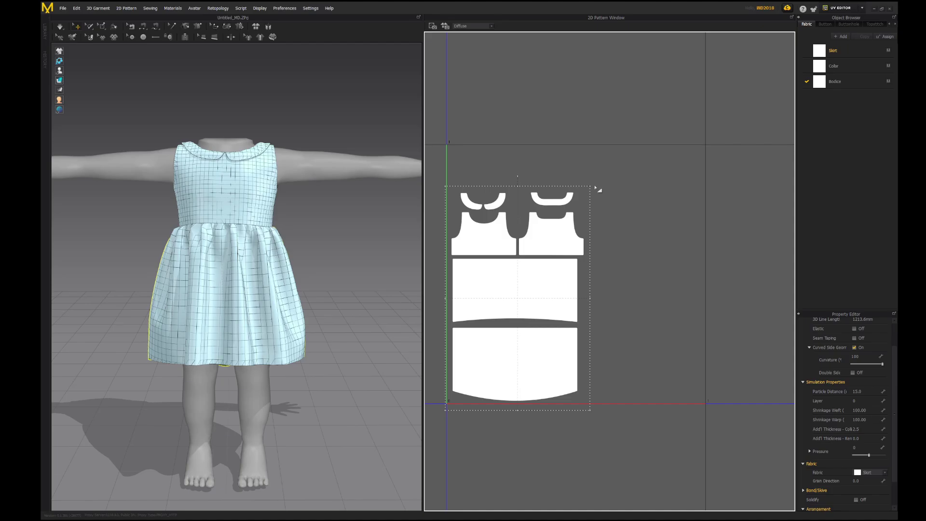
Scale up the entire UV layout so the skirt panels span nearly the full width of the first tile
{"action": "left_click_drag", "start_coordinate": [591, 184], "coordinate": [787, 8]}
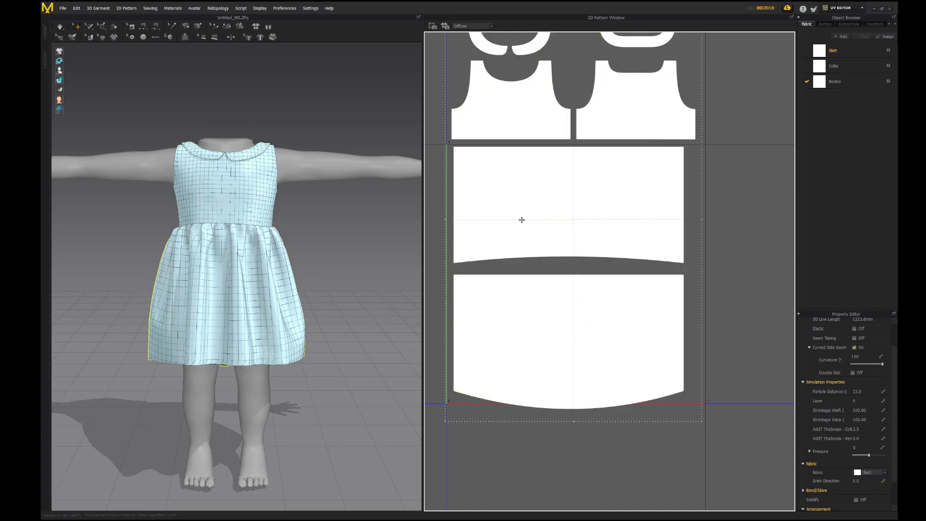
{"action": "scroll", "coordinate": [536, 239], "scroll_direction": "up", "scroll_amount": 2}
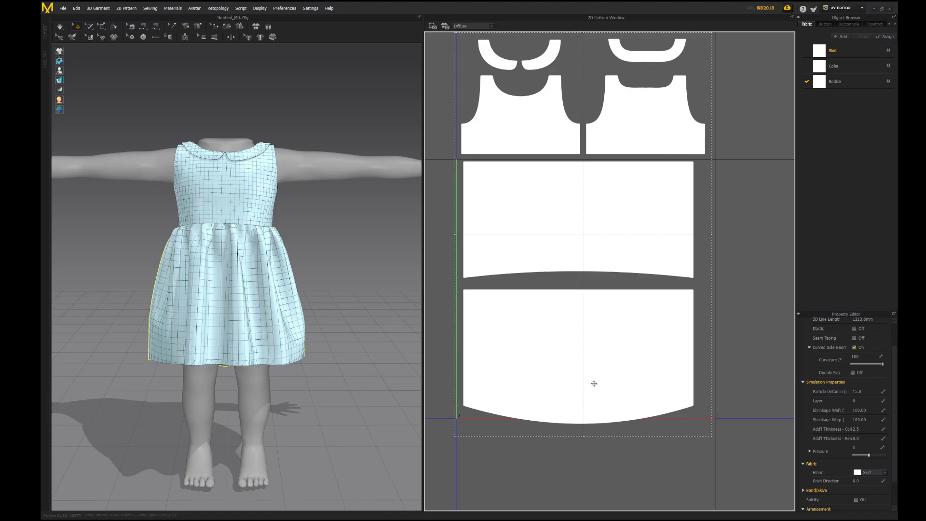
Nudge all UV pieces together to leave a small margin between the skirt panels and the tile's left edge
{"action": "key", "text": "ctrl+a"}
{"action": "scroll", "coordinate": [597, 378], "scroll_direction": "up", "scroll_amount": 5}
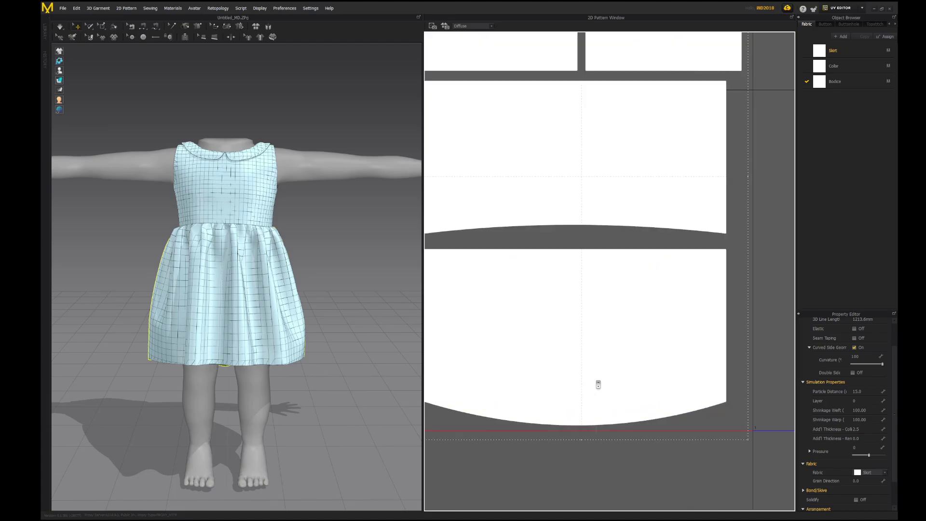
{"action": "right_click_drag", "start_coordinate": [629, 333], "coordinate": [622, 343]}
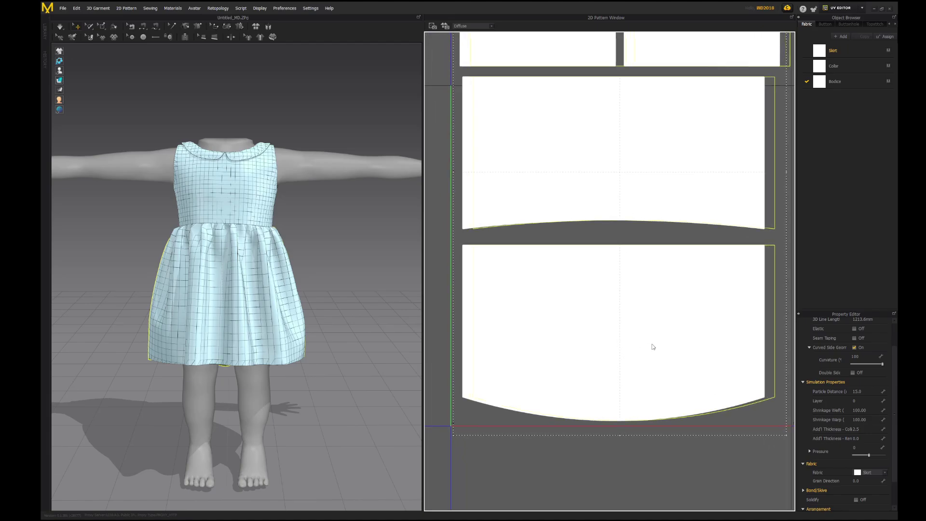
{"action": "scroll", "coordinate": [651, 345], "scroll_direction": "down", "scroll_amount": 3}
{"action": "right_click_drag", "start_coordinate": [637, 352], "coordinate": [616, 357]}
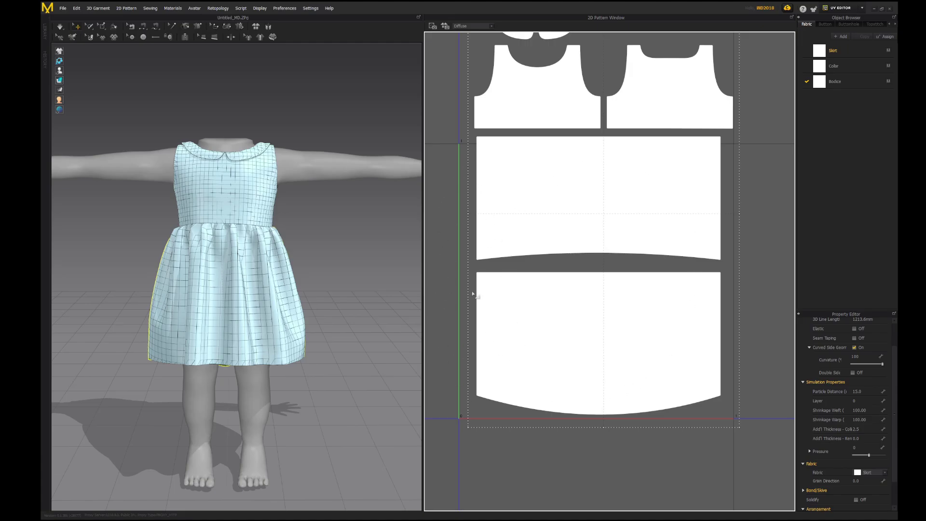
{"action": "scroll", "coordinate": [574, 263], "scroll_direction": "up", "scroll_amount": 3}
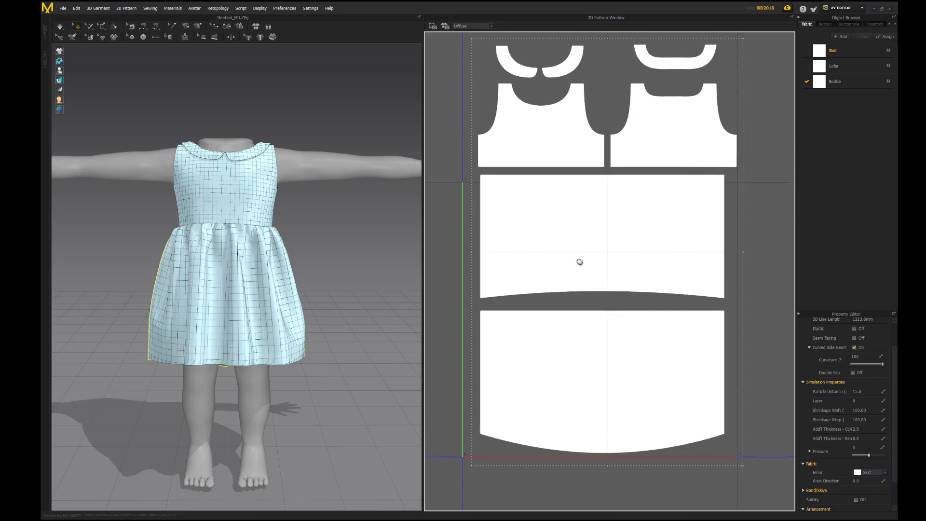
Try shifting the whole UV layout down so the upper skirt panel sits inside the first tile
{"action": "left_click", "coordinate": [610, 265]}
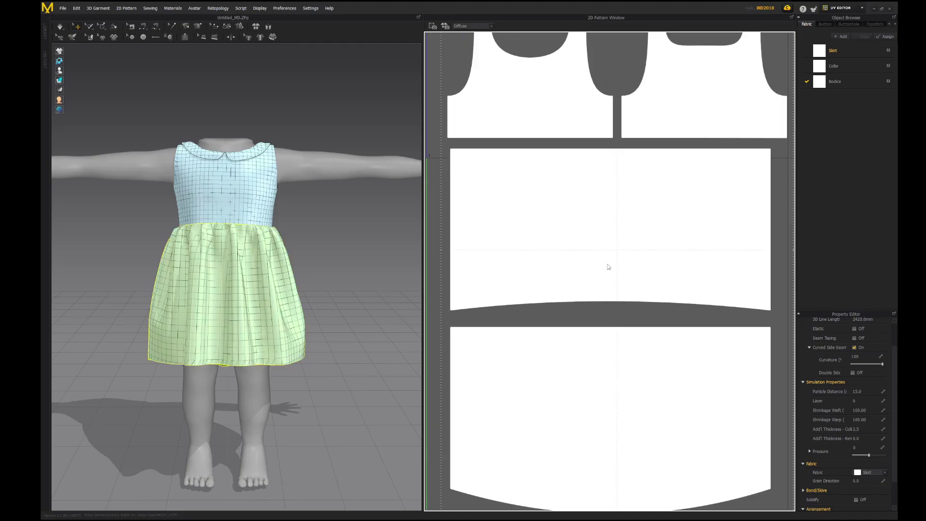
{"action": "left_click_drag", "start_coordinate": [613, 220], "coordinate": [613, 233]}
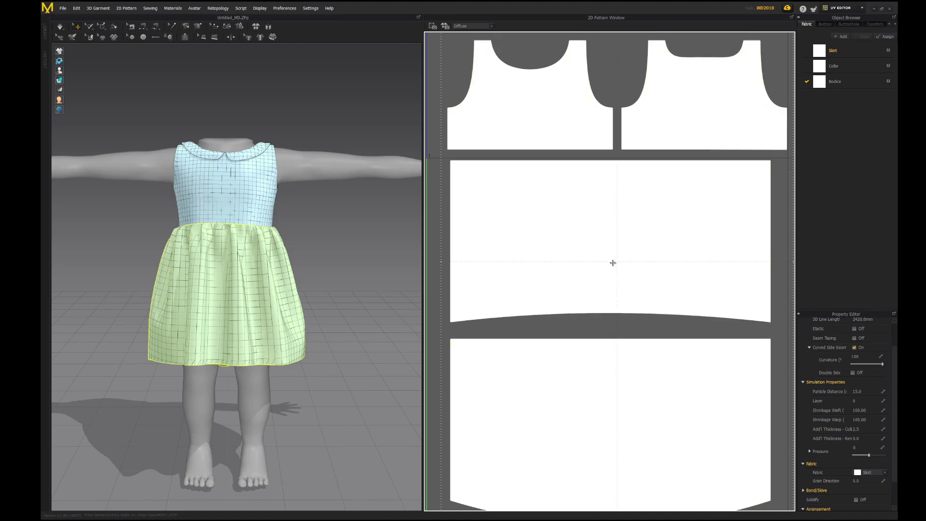
{"action": "middle_click_drag", "start_coordinate": [613, 262], "coordinate": [619, 208]}
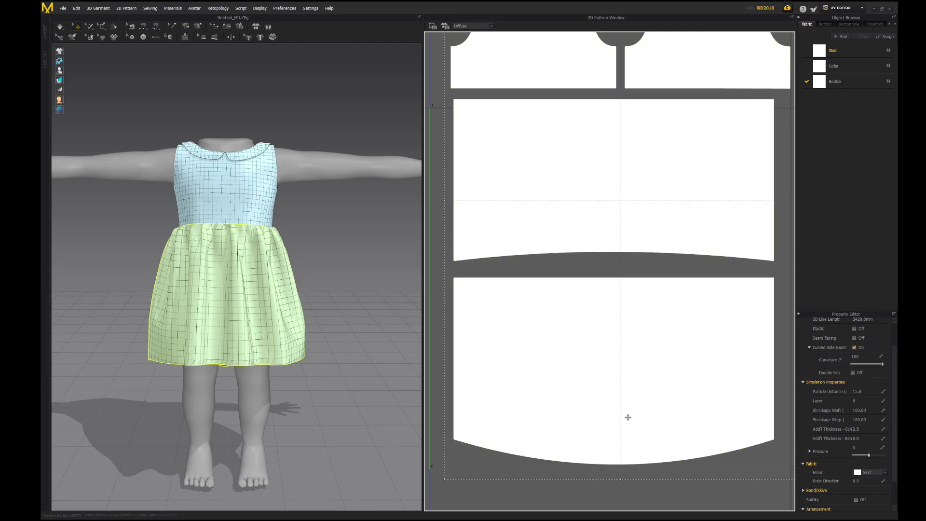
{"action": "middle_click_drag", "start_coordinate": [627, 415], "coordinate": [640, 331]}
{"action": "scroll", "coordinate": [637, 338], "scroll_direction": "up", "scroll_amount": 2}
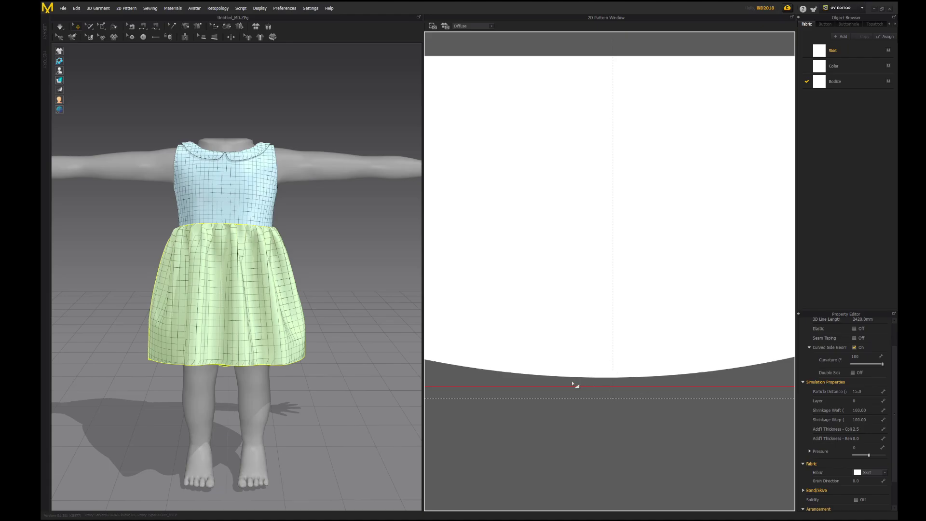
{"action": "scroll", "coordinate": [575, 376], "scroll_direction": "down", "scroll_amount": 4}
{"action": "scroll", "coordinate": [577, 341], "scroll_direction": "up", "scroll_amount": 3}
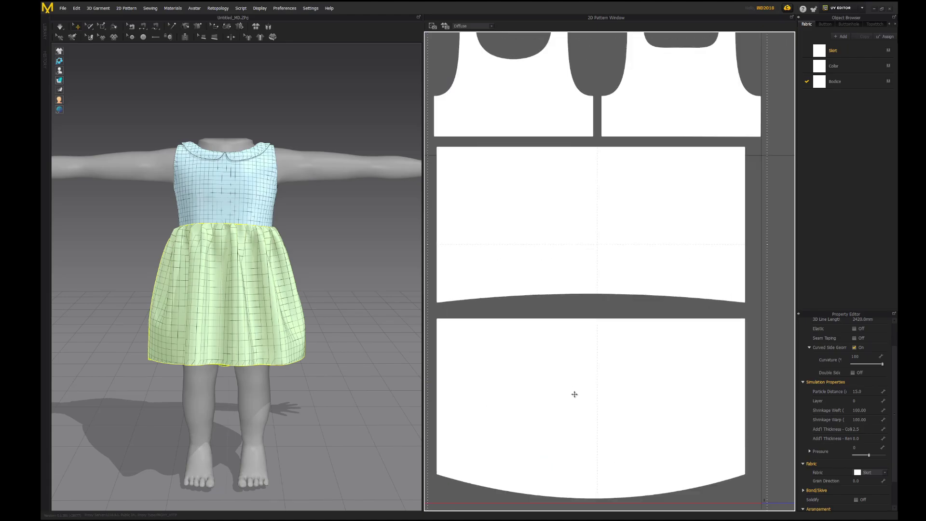
Move the upper skirt panel down with the bodice and collar pieces to narrow the gap to the lower skirt panel
{"action": "left_click", "coordinate": [576, 397]}
{"action": "scroll", "coordinate": [532, 236], "scroll_direction": "up", "scroll_amount": 3}
{"action": "scroll", "coordinate": [583, 253], "scroll_direction": "down", "scroll_amount": 2}
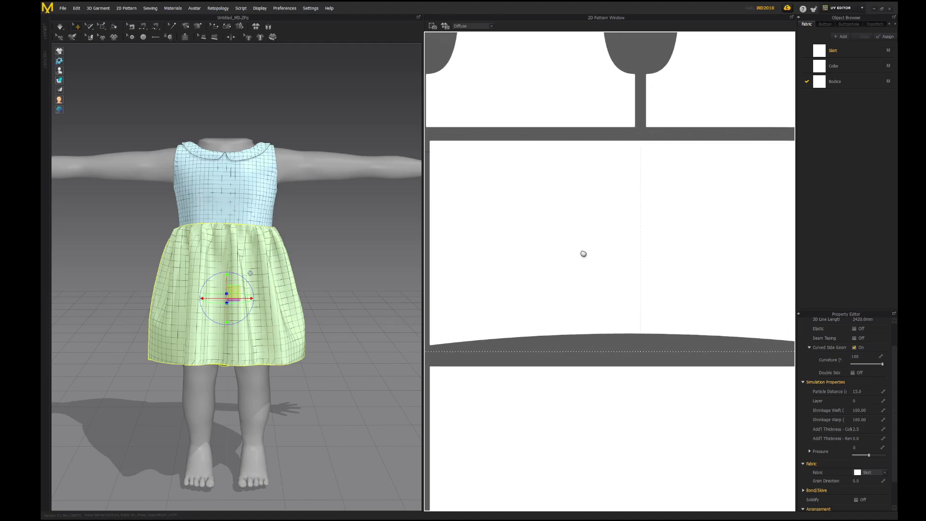
{"action": "scroll", "coordinate": [606, 250], "scroll_direction": "up", "scroll_amount": 1}
{"action": "scroll", "coordinate": [612, 252], "scroll_direction": "down", "scroll_amount": 1}
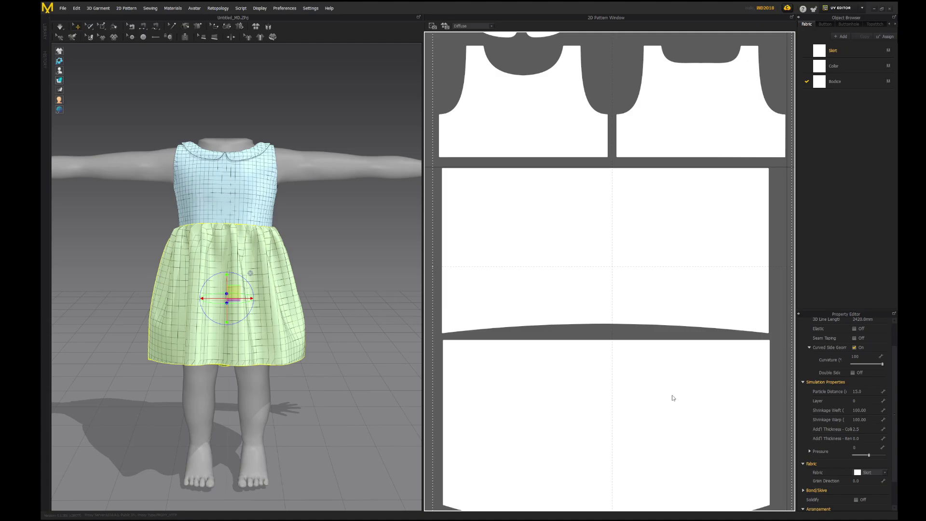
Scale all UV pieces down slightly so both skirt panels fit inside the first tile, and clear the selection
{"action": "scroll", "coordinate": [666, 241], "scroll_direction": "down", "scroll_amount": 1}
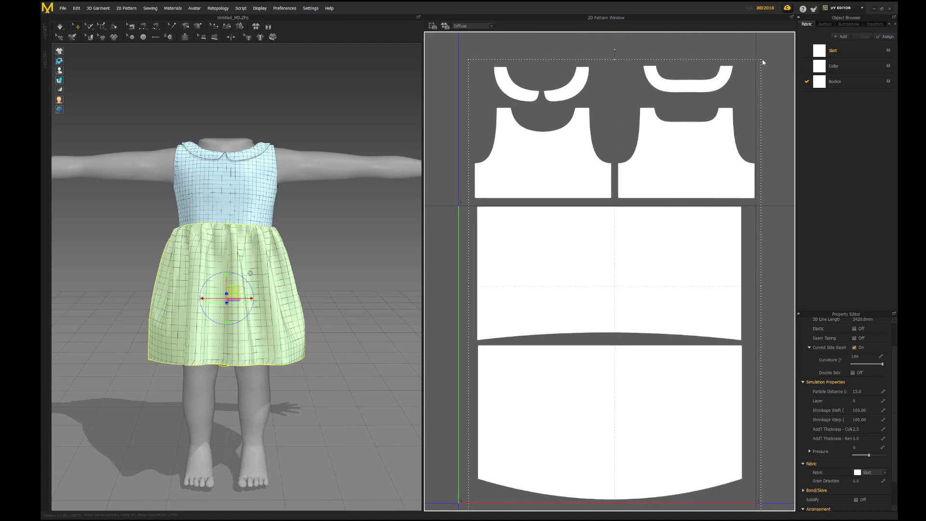
{"action": "key", "text": "ctrl+a"}
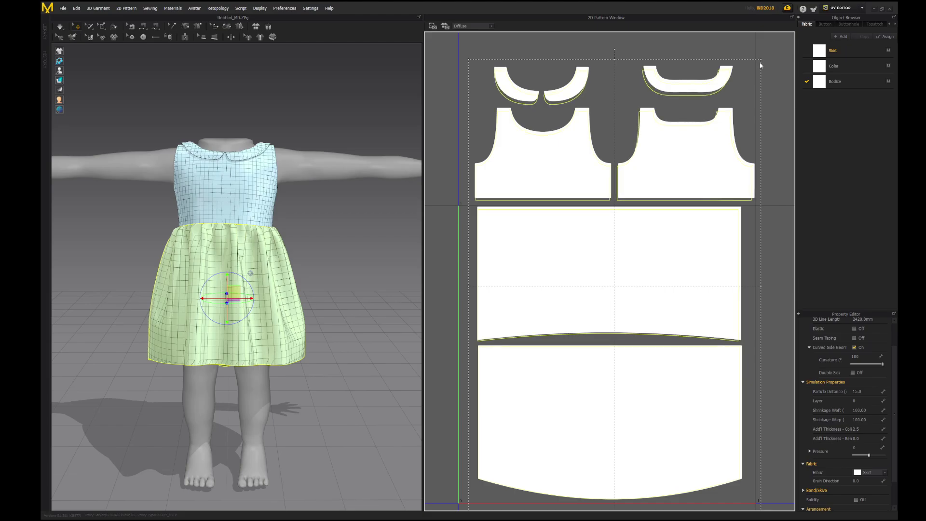
{"action": "left_click", "coordinate": [762, 72]}
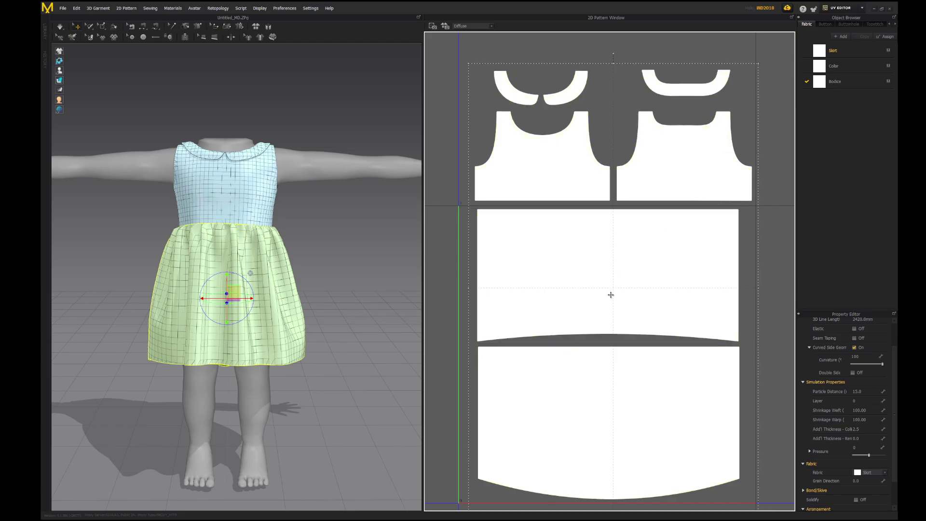
{"action": "middle_click_drag", "start_coordinate": [610, 273], "coordinate": [617, 294]}
{"action": "left_click", "coordinate": [460, 89]}
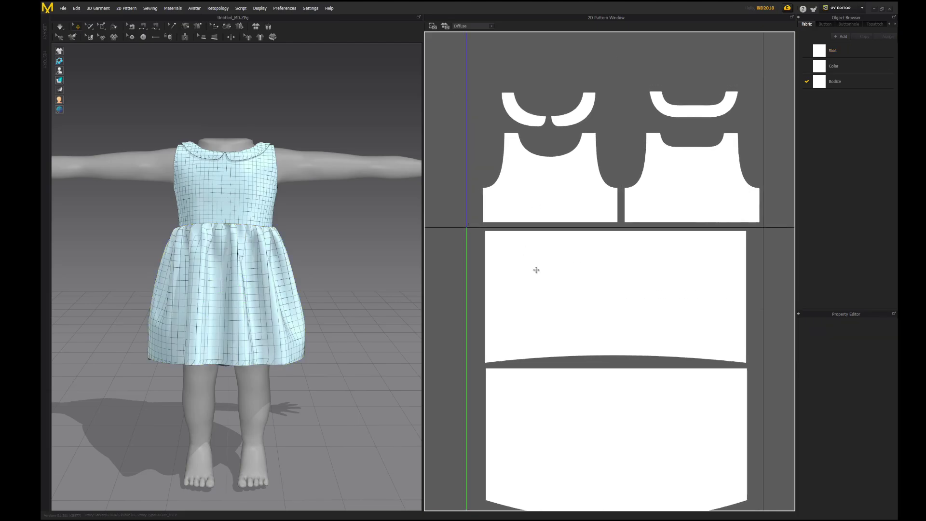
Select the collar and bodice UV pieces together and move them down over the skirt panels inside the first tile
{"action": "middle_click_drag", "start_coordinate": [593, 344], "coordinate": [567, 346]}
{"action": "left_click_drag", "start_coordinate": [619, 126], "coordinate": [780, 224]}
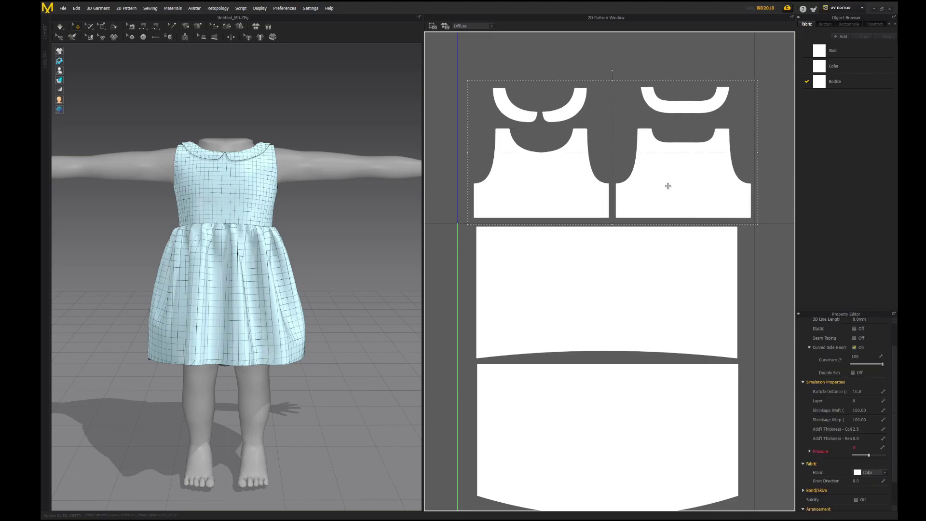
{"action": "left_click_drag", "start_coordinate": [666, 349], "coordinate": [663, 361]}
{"action": "middle_click_drag", "start_coordinate": [657, 370], "coordinate": [651, 223]}
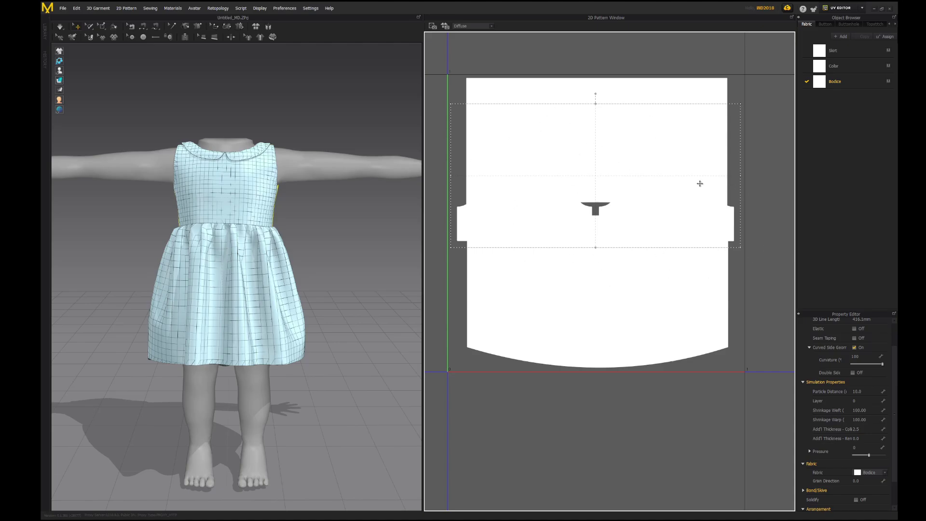
{"action": "scroll", "coordinate": [715, 202], "scroll_direction": "down", "scroll_amount": 2}
{"action": "middle_click_drag", "start_coordinate": [697, 191], "coordinate": [707, 246]}
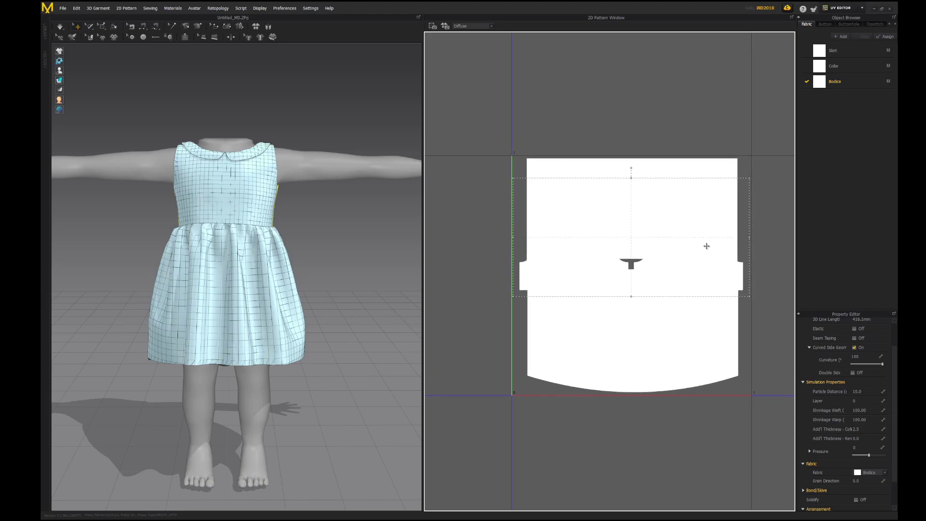
{"action": "scroll", "coordinate": [707, 246], "scroll_direction": "up", "scroll_amount": 2}
Return to the Simulation workspace with all dress patterns in view
{"action": "left_click", "coordinate": [845, 9]}
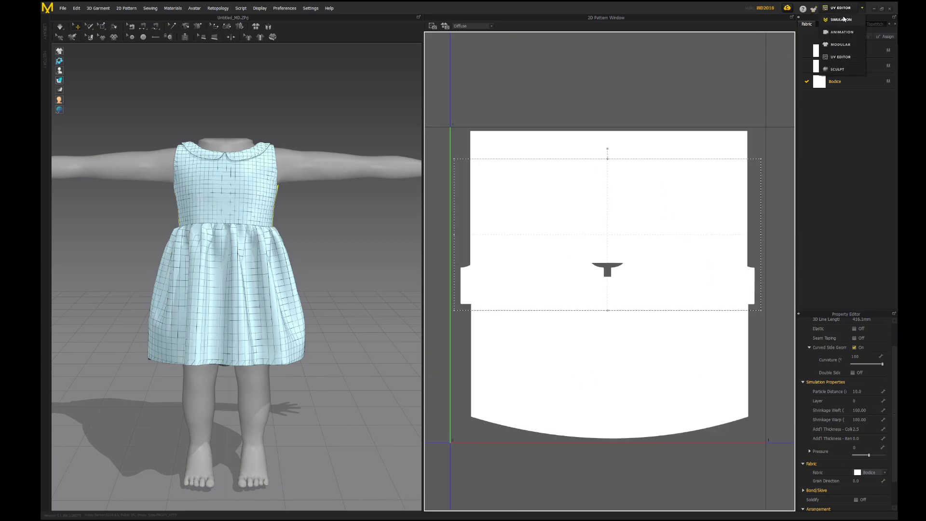
{"action": "left_click", "coordinate": [842, 20]}
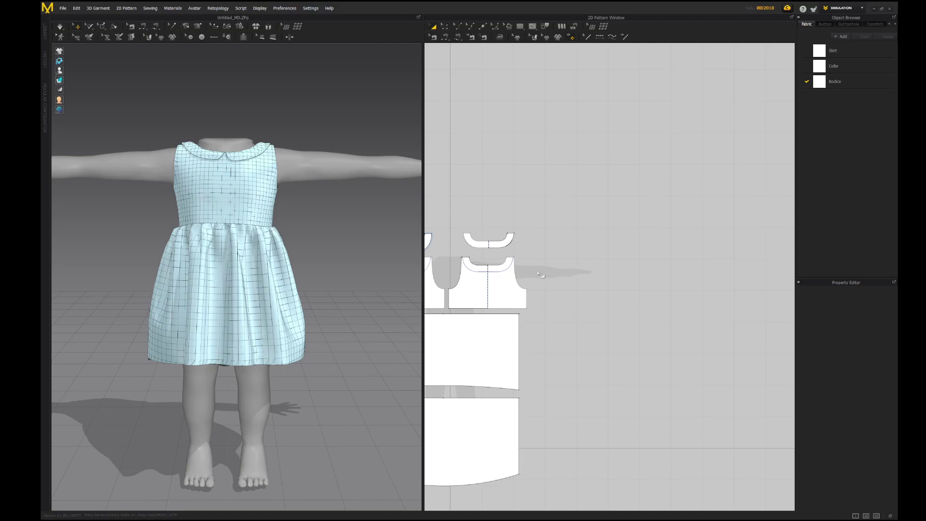
{"action": "right_click_drag", "start_coordinate": [541, 273], "coordinate": [708, 177]}
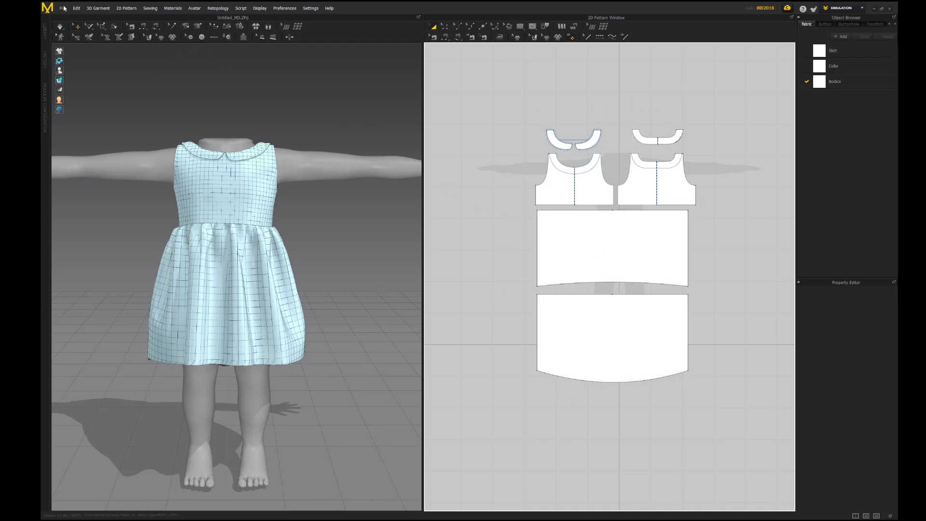
Save the project under the name Dress Tutorial in the Dress Tutorial folder inside SL Junk > Mesh Tutorials
{"action": "left_click", "coordinate": [76, 9]}
{"action": "left_click", "coordinate": [63, 8]}
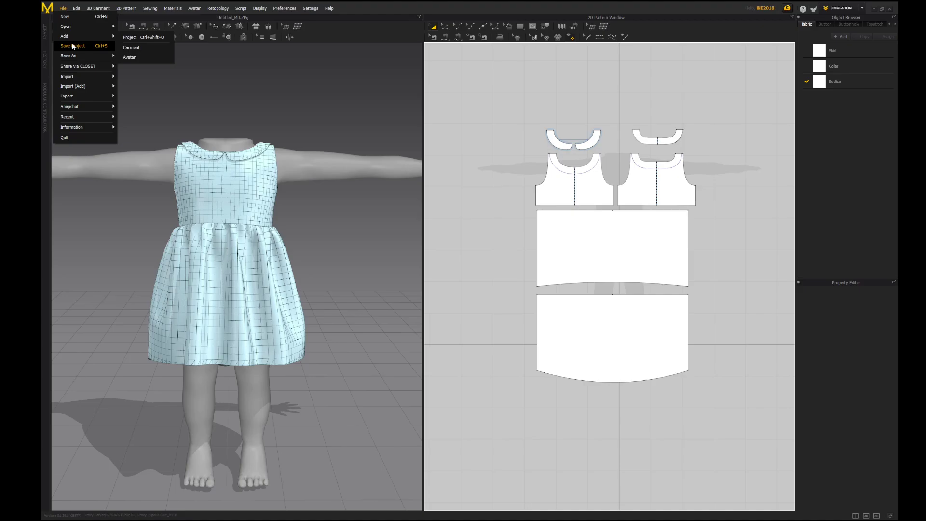
{"action": "mouse_move", "coordinate": [74, 57]}
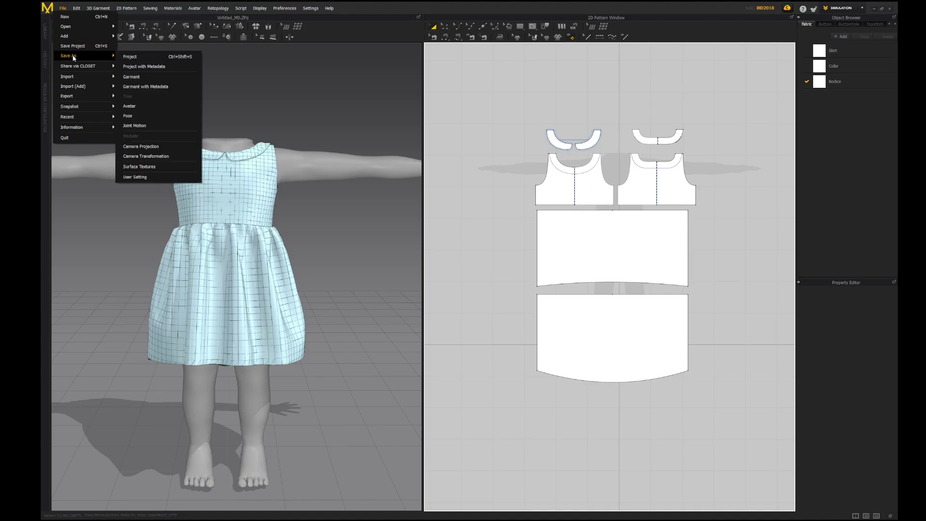
{"action": "left_click", "coordinate": [167, 54]}
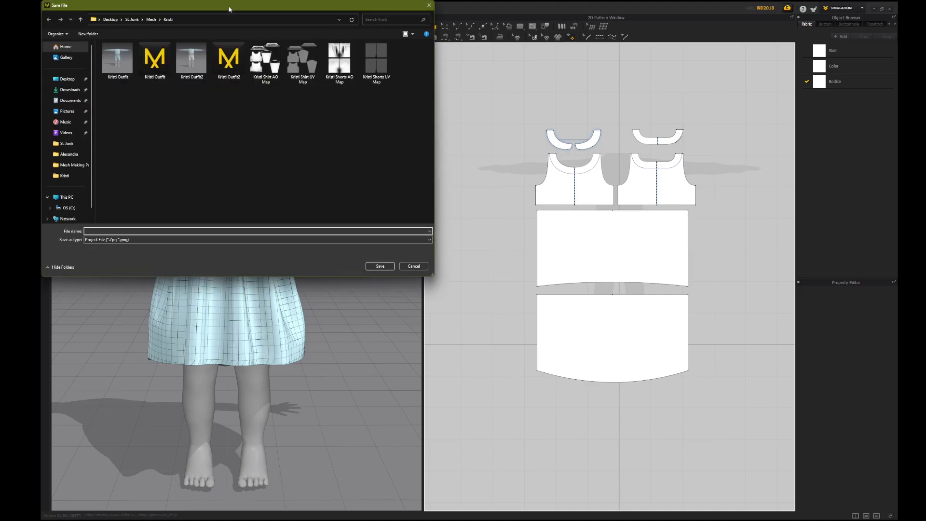
{"action": "left_click_drag", "start_coordinate": [229, 9], "coordinate": [0, 96]}
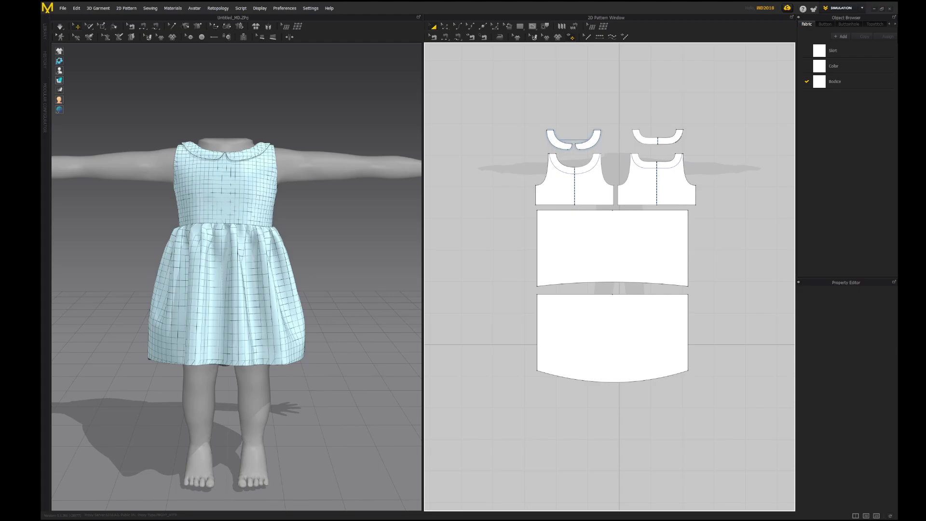
{"action": "left_click_drag", "start_coordinate": [42, 150], "coordinate": [281, 146]}
{"action": "double_click", "coordinate": [209, 188]}
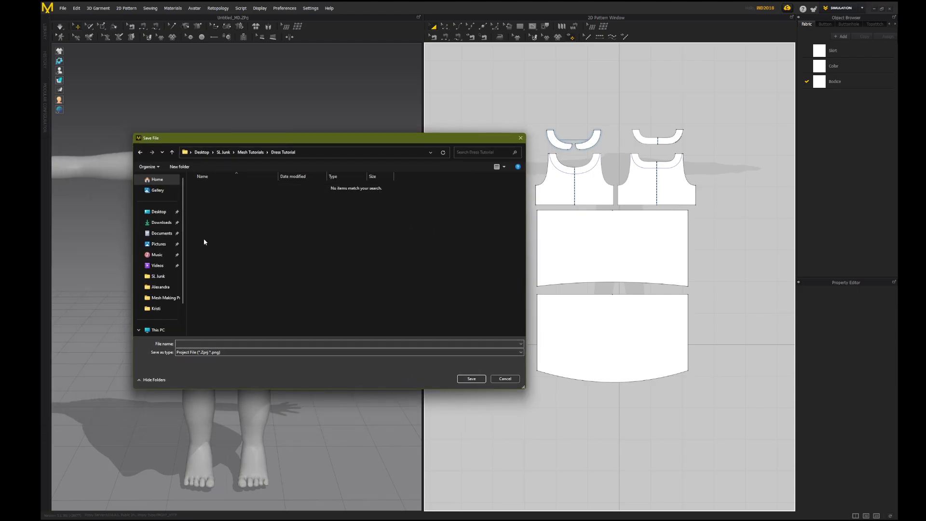
{"action": "left_click", "coordinate": [189, 343]}
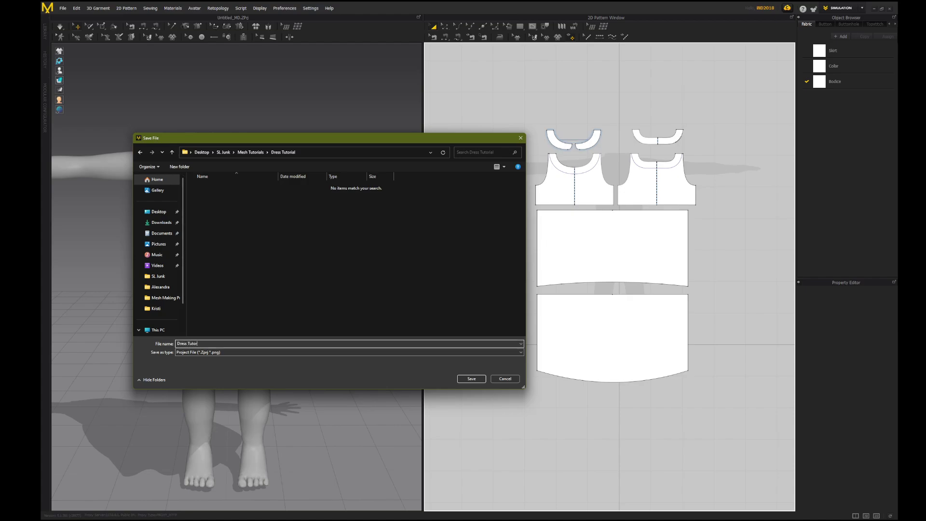
{"action": "key", "text": "Return"}
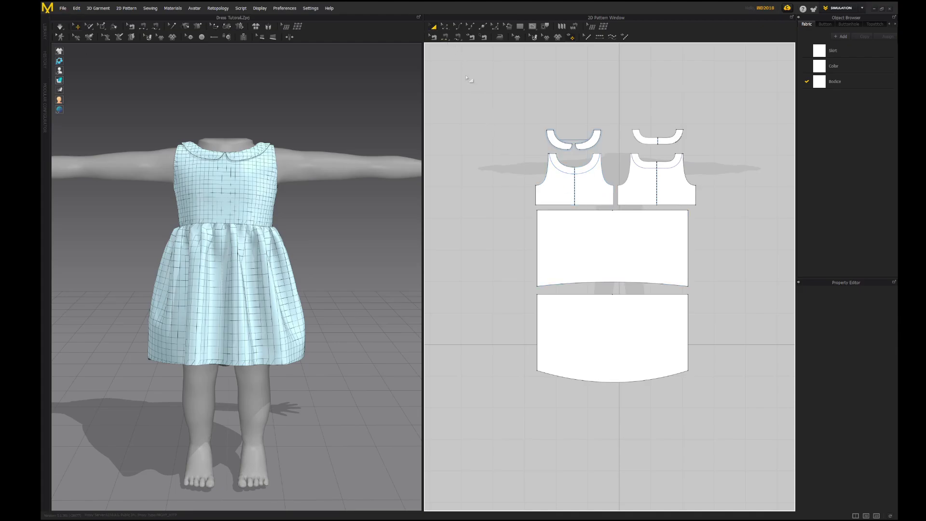
Export all dress patterns as the OBJ file Flared Dress in the Dress Tutorial folder, as a single welded, thin object with unified UV coordinates in metres
{"action": "left_click_drag", "start_coordinate": [509, 97], "coordinate": [727, 392]}
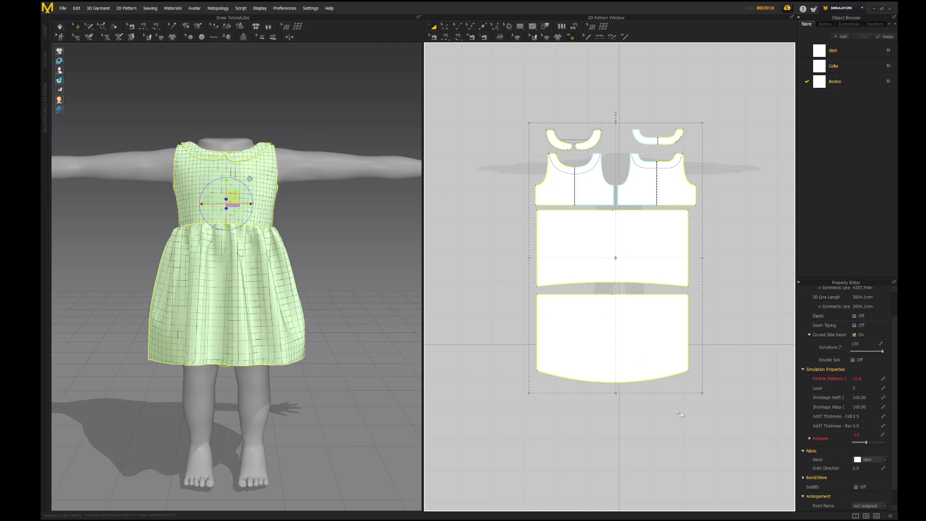
{"action": "left_click", "coordinate": [63, 9]}
{"action": "mouse_move", "coordinate": [91, 97]}
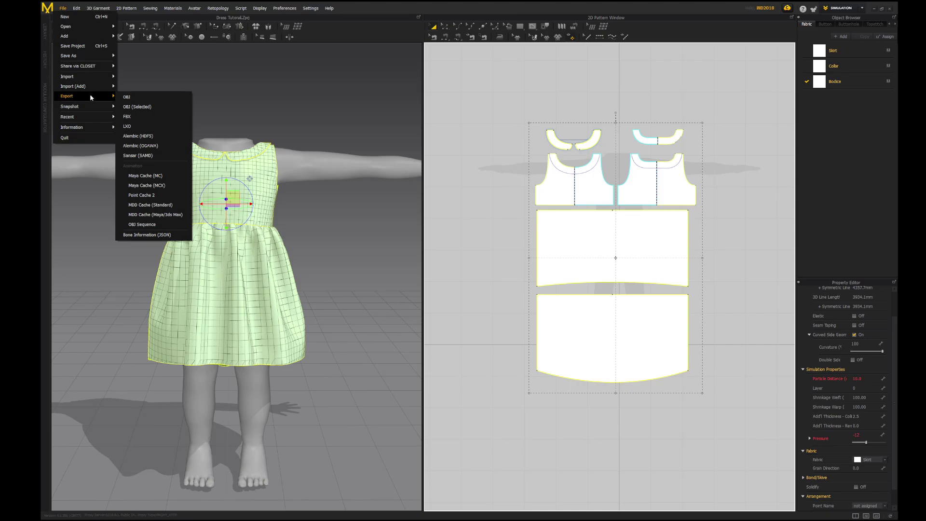
{"action": "left_click", "coordinate": [155, 107]}
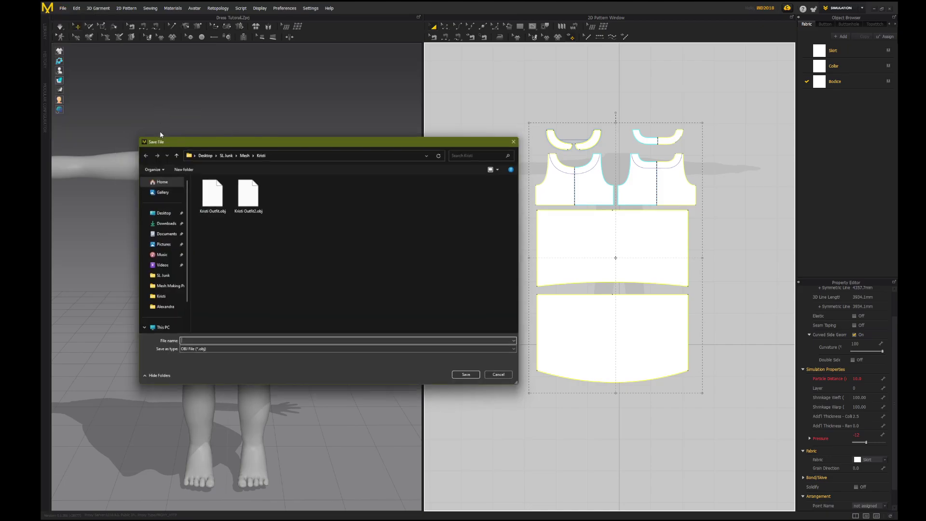
{"action": "left_click", "coordinate": [147, 274]}
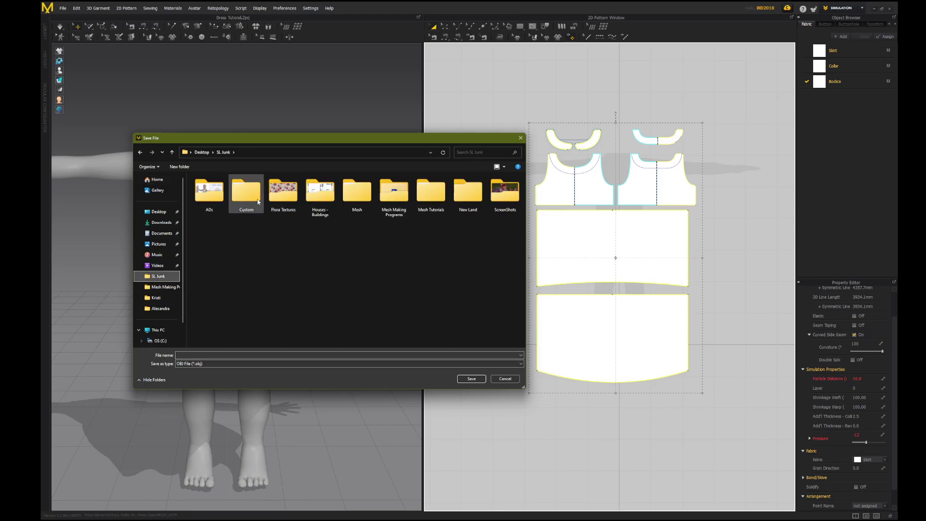
{"action": "double_click", "coordinate": [435, 197]}
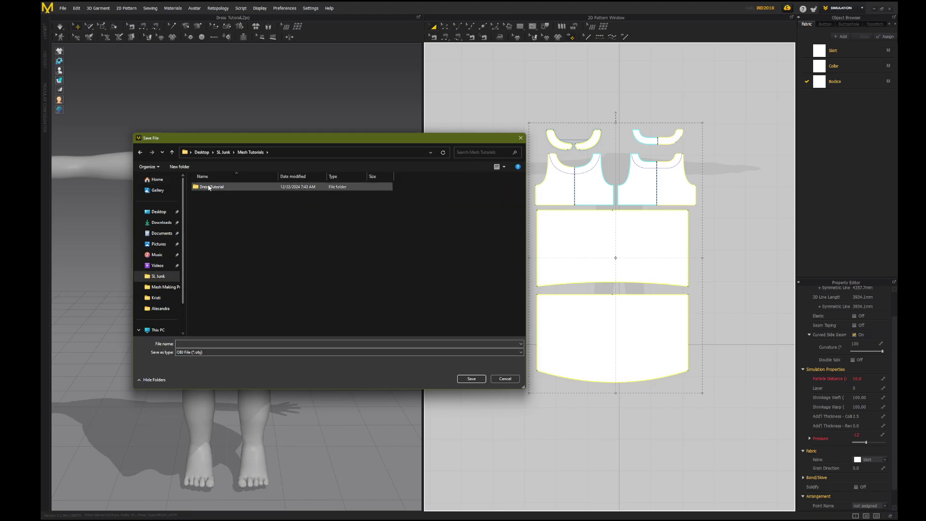
{"action": "double_click", "coordinate": [209, 188]}
{"action": "left_click", "coordinate": [224, 343]}
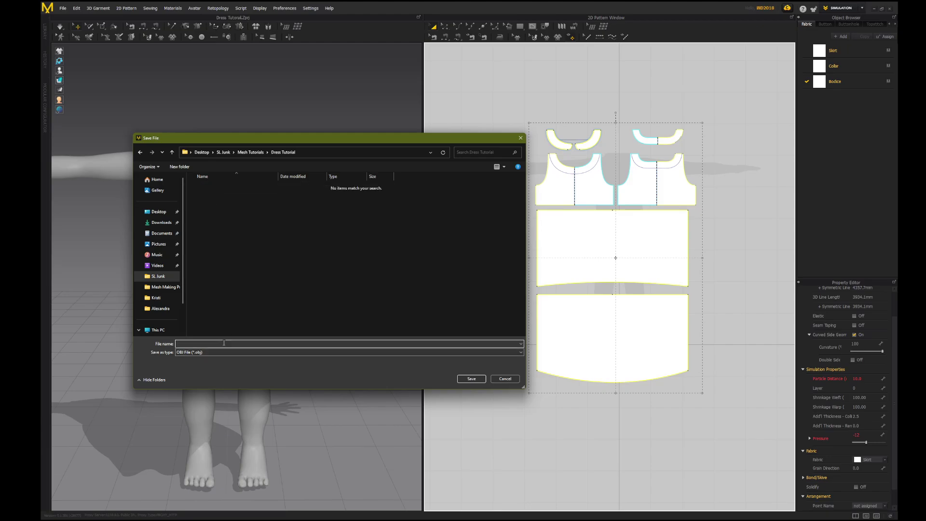
{"action": "type", "text": "Flared Dress"}
{"action": "key", "text": "Return"}
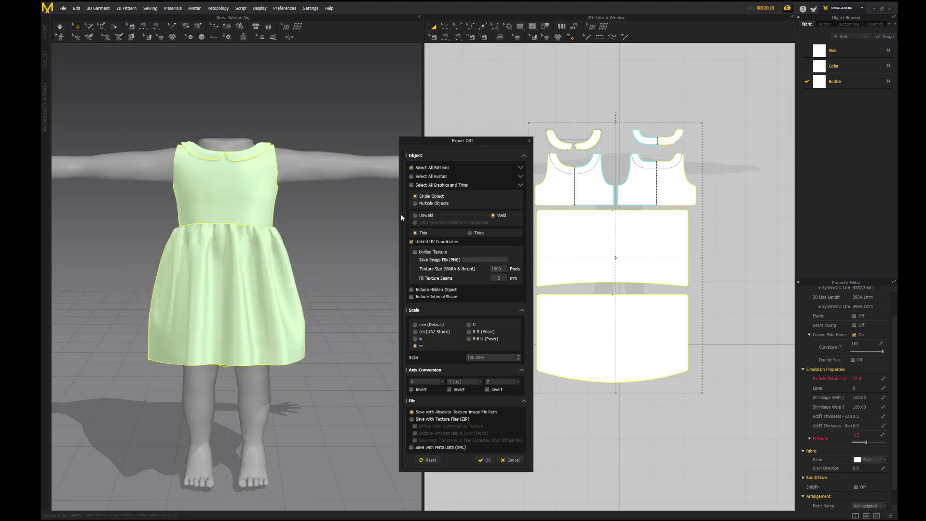
{"action": "left_click_drag", "start_coordinate": [446, 147], "coordinate": [440, 64]}
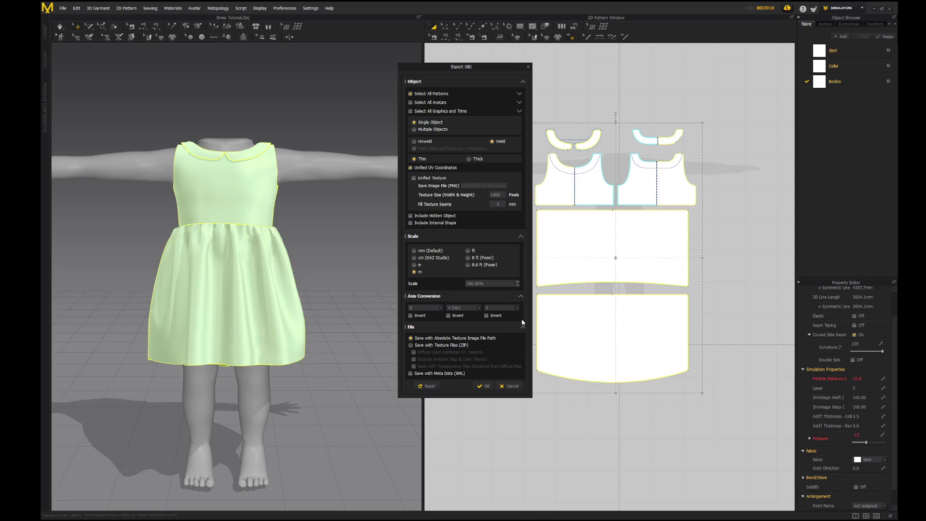
{"action": "left_click", "coordinate": [486, 386]}
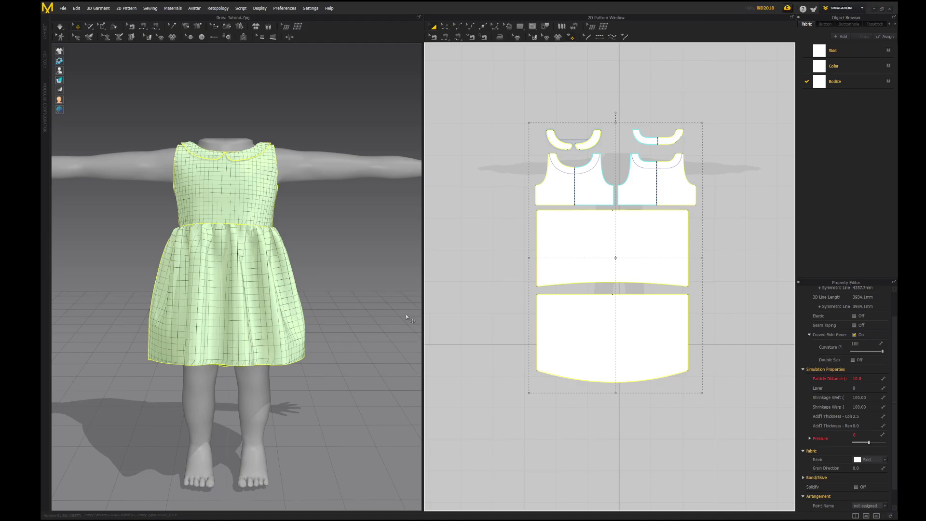